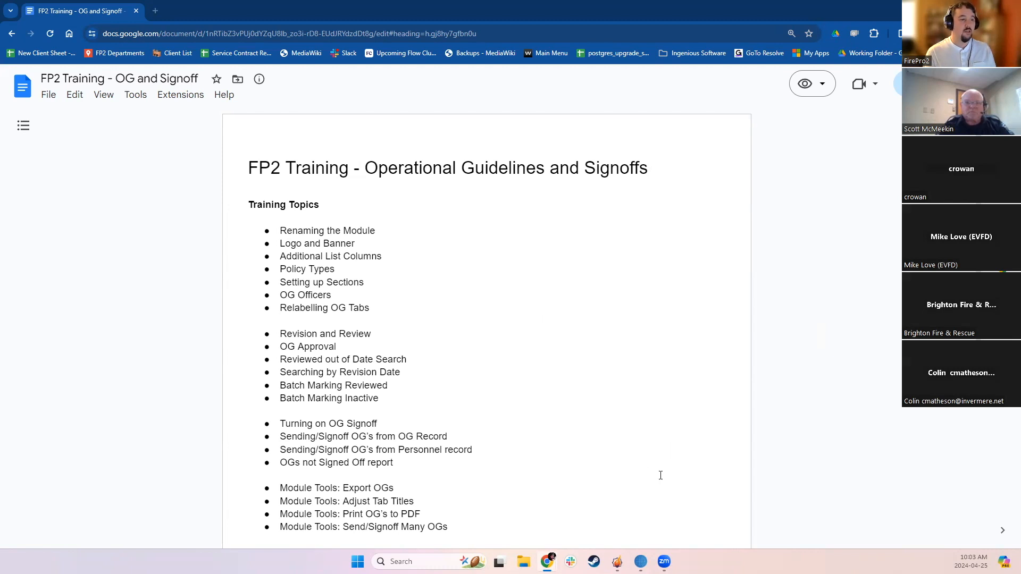
Switch to the FP2 Fire Chief application, clearing the CMS window out of the way
{"action": "mouse_move", "coordinate": [616, 562]}
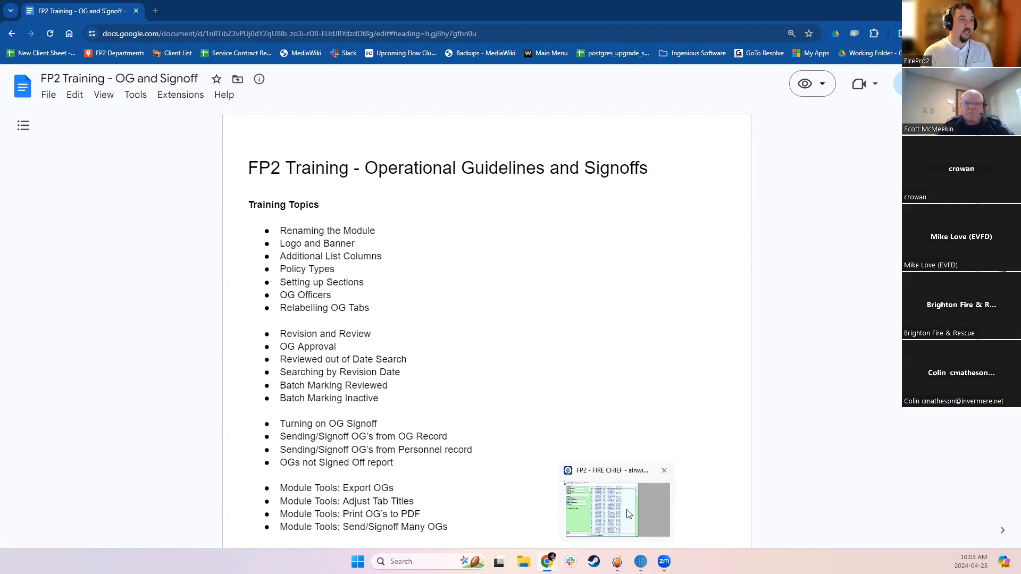
{"action": "left_click_drag", "start_coordinate": [359, 10], "coordinate": [0, 10]}
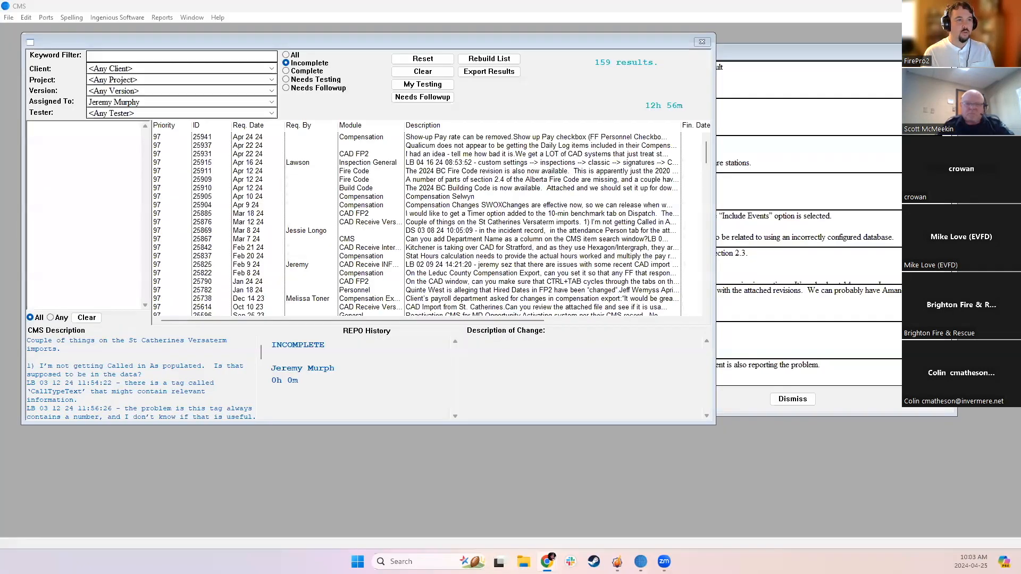
{"action": "left_click", "coordinate": [956, 5]}
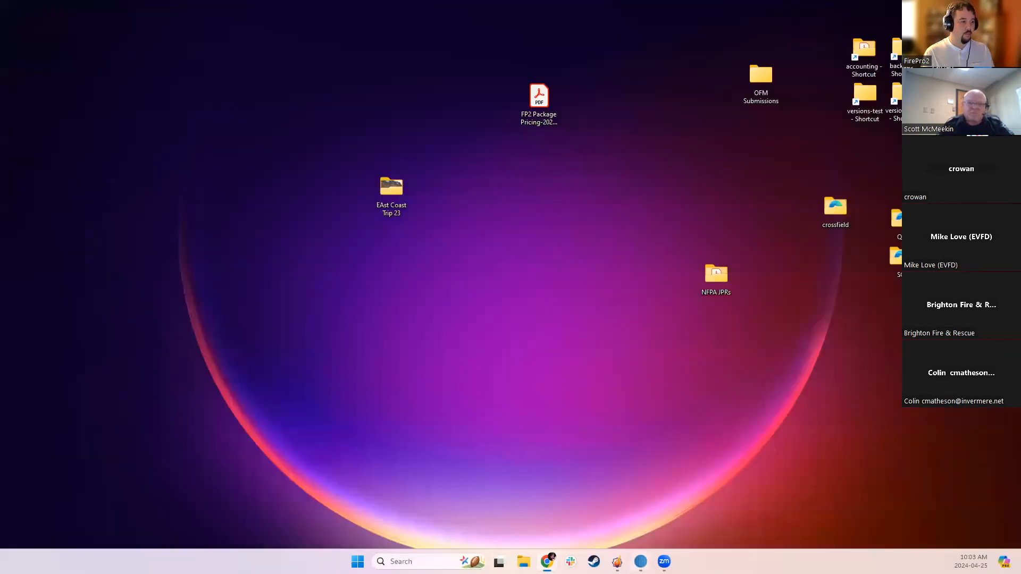
{"action": "left_click", "coordinate": [617, 562]}
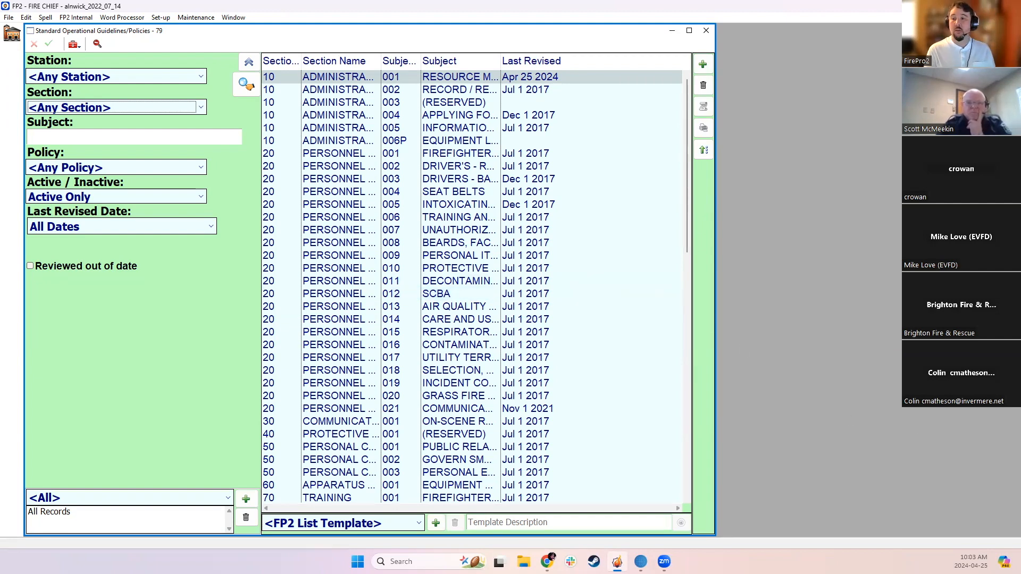
In Custom Settings, set the SOG module name to "Operating Guidelines" with the initials "OG" and save
{"action": "left_click", "coordinate": [159, 18]}
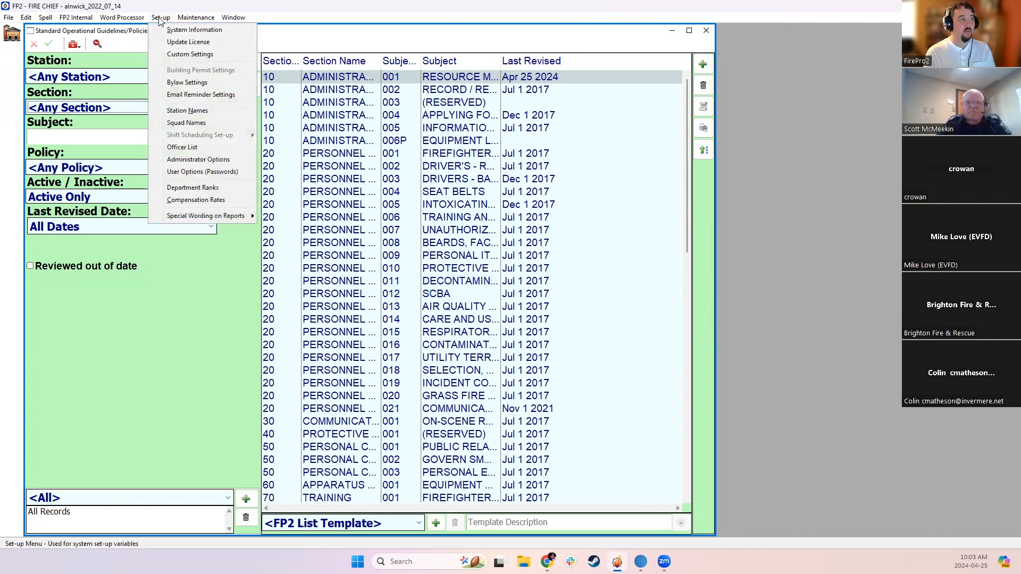
{"action": "left_click", "coordinate": [176, 55]}
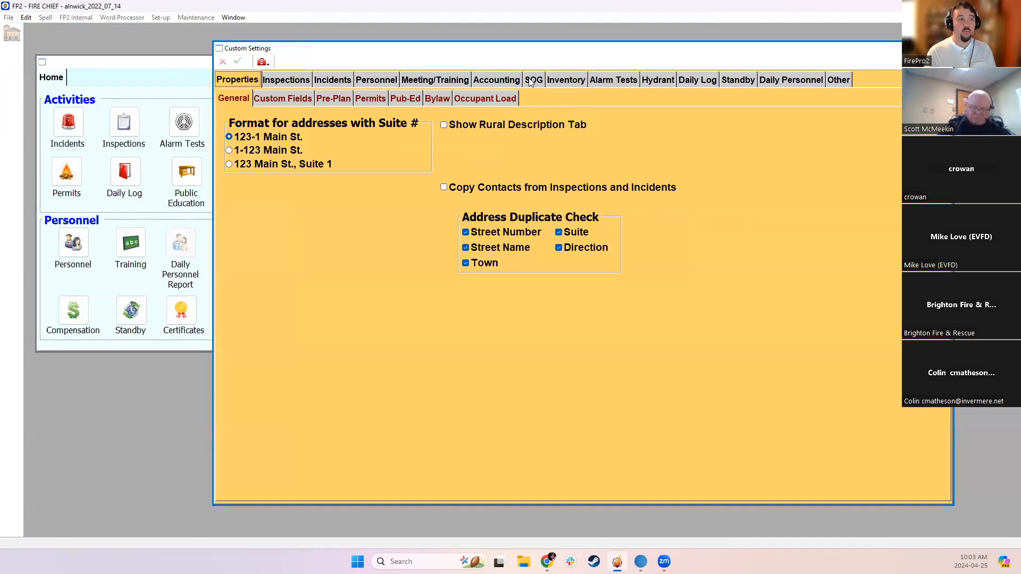
{"action": "left_click", "coordinate": [532, 85]}
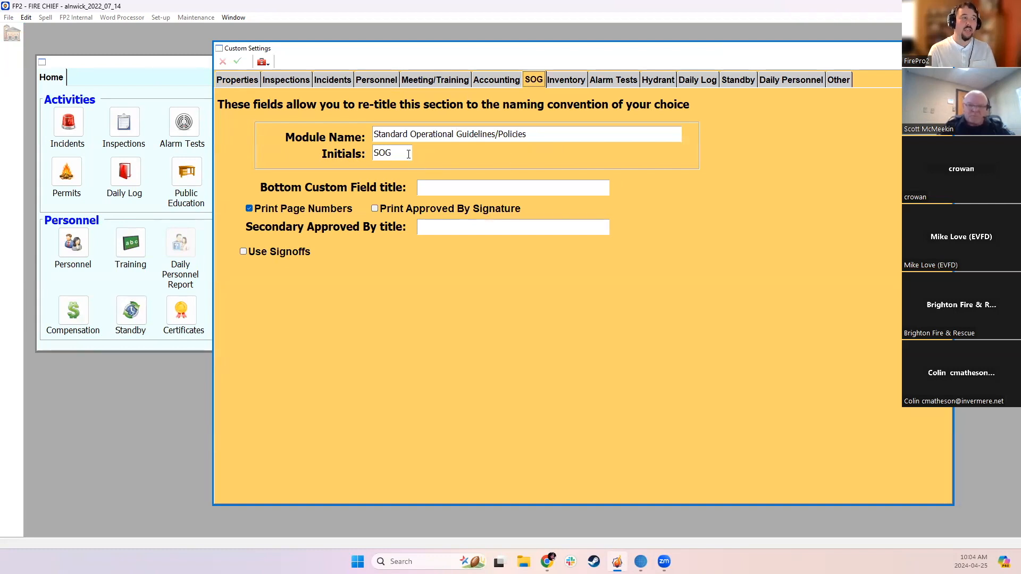
{"action": "left_click", "coordinate": [458, 134]}
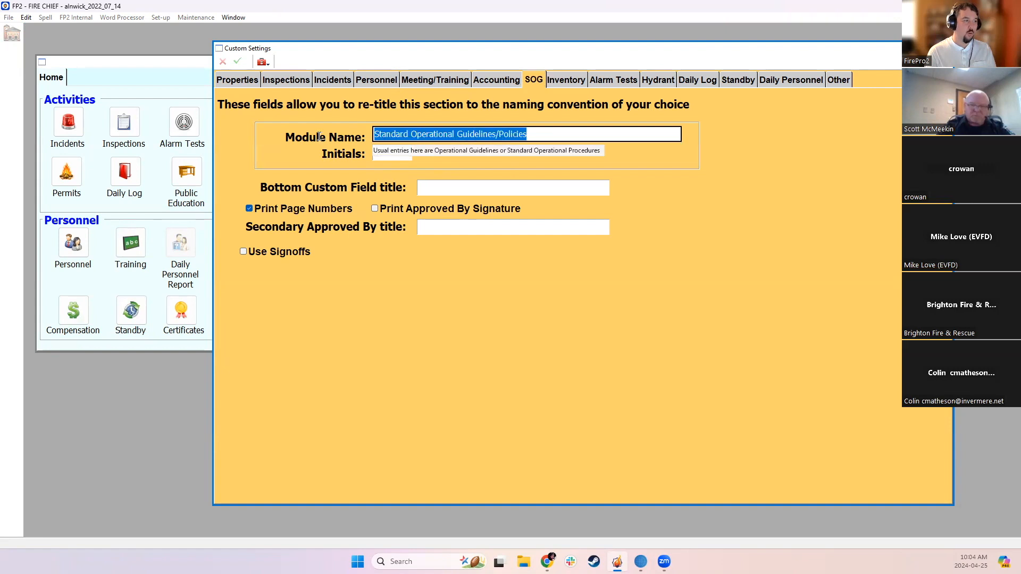
{"action": "type", "text": "Oper"}
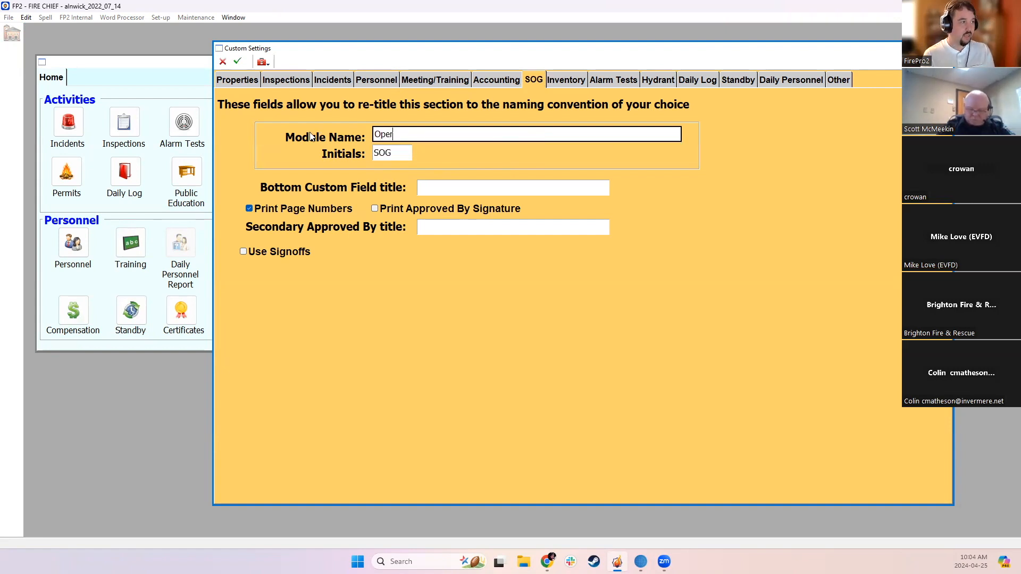
{"action": "type", "text": "ating Gui"}
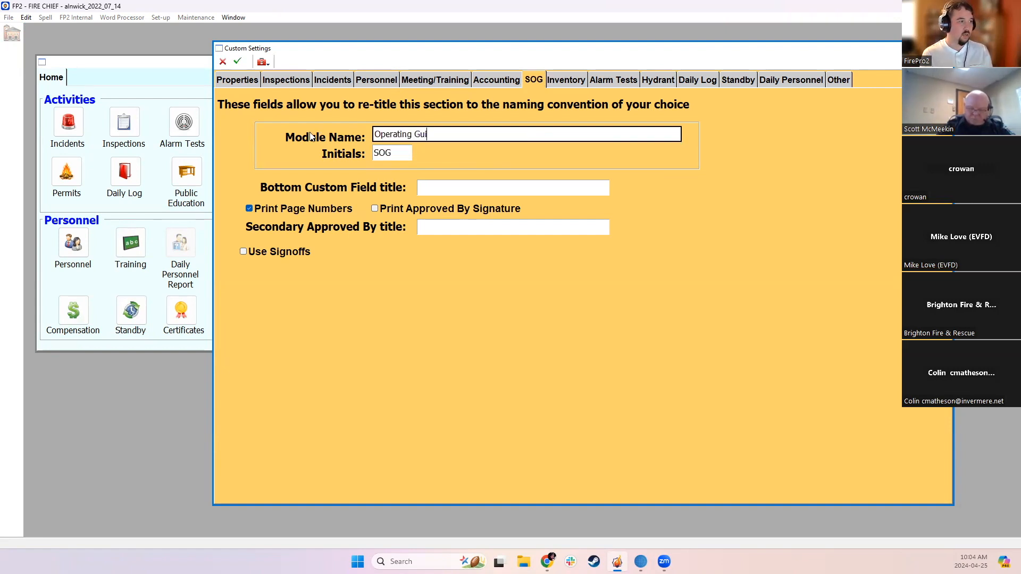
{"action": "type", "text": "delines"}
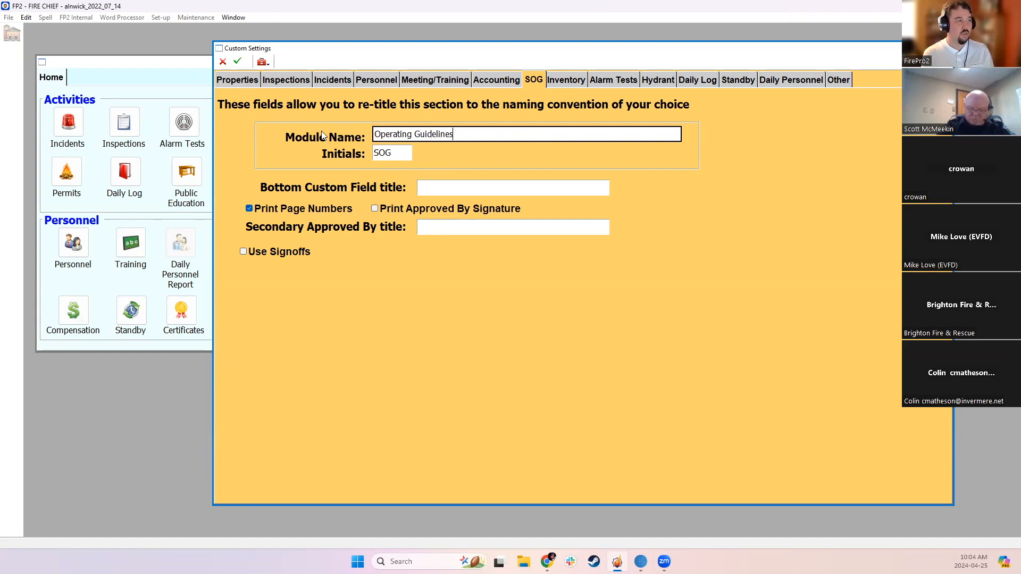
{"action": "key", "text": "Tab"}
{"action": "type", "text": "OG"}
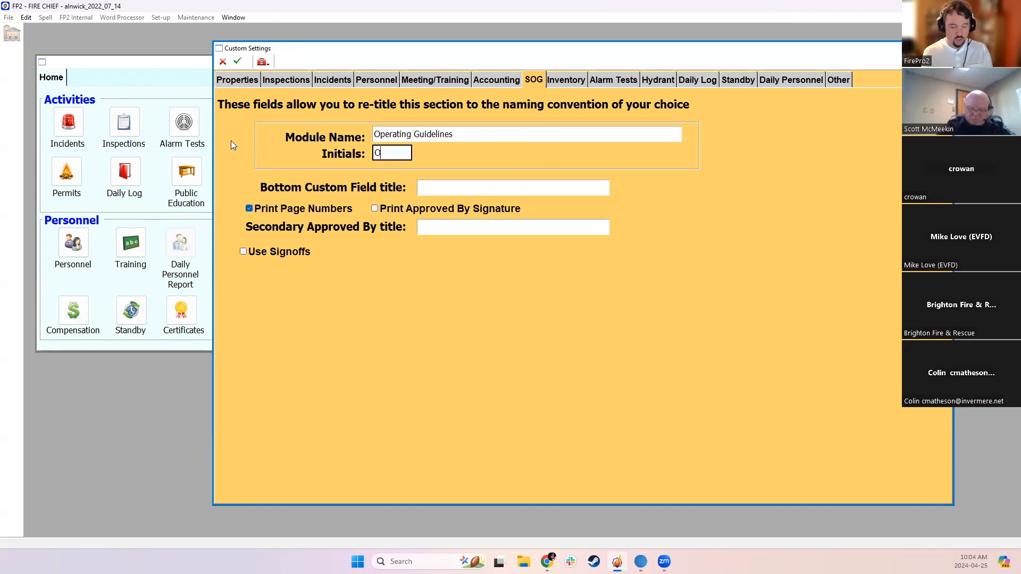
{"action": "key", "text": "Tab"}
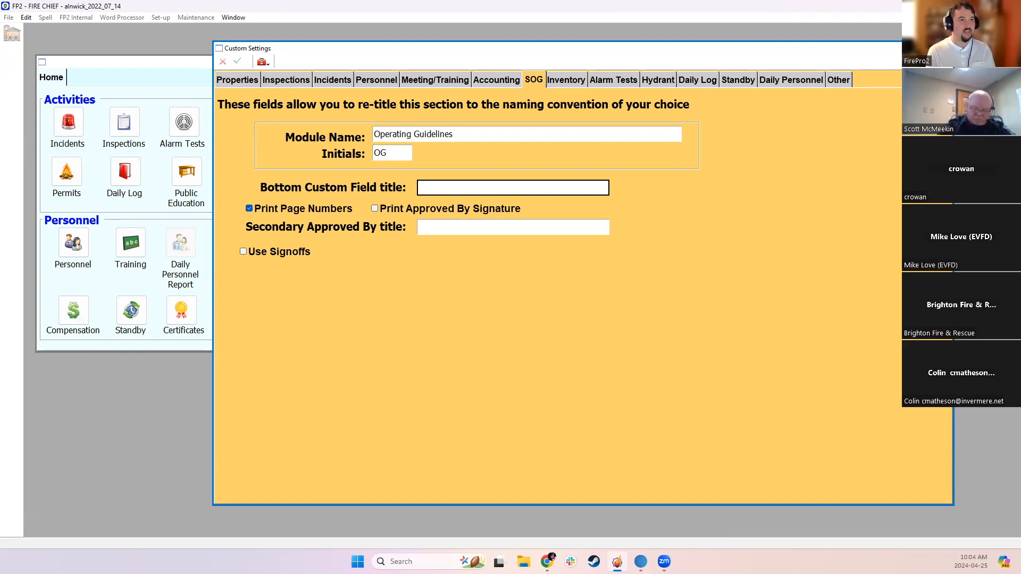
{"action": "left_click", "coordinate": [237, 61]}
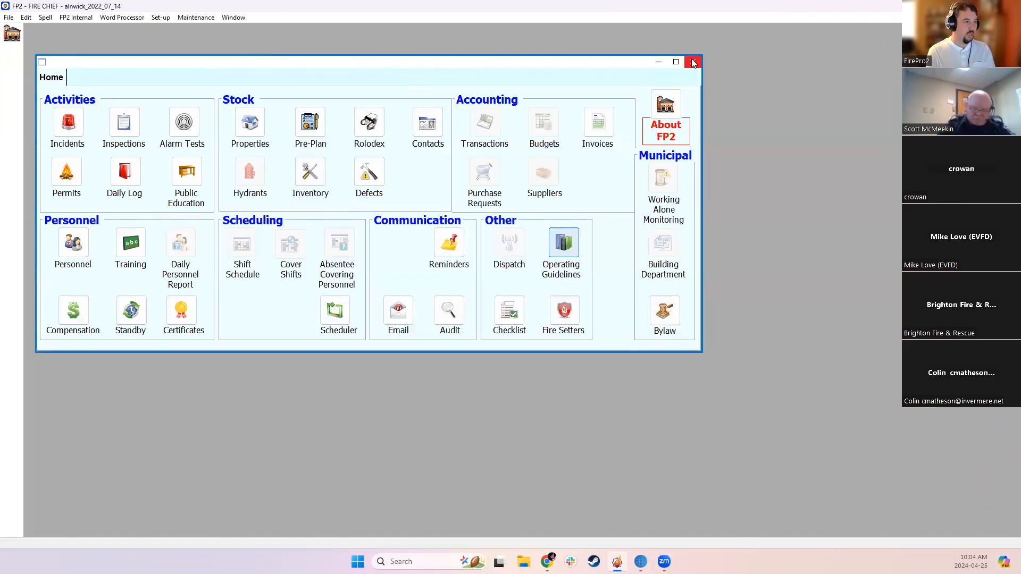
Open the Resource Materials guideline in the Operating Guidelines module, preview its printout to check the logo, and close the preview
{"action": "left_click", "coordinate": [566, 245]}
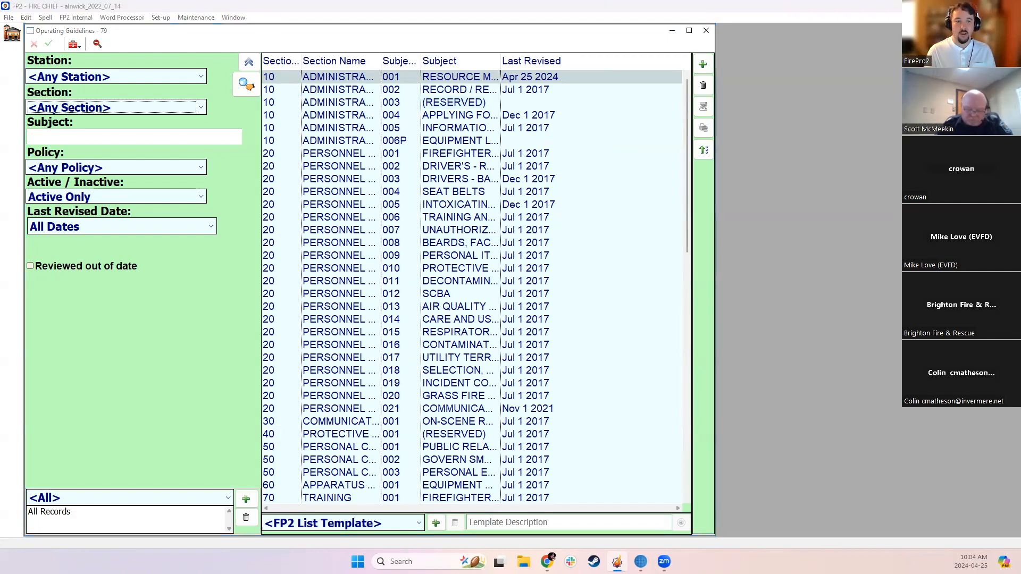
{"action": "double_click", "coordinate": [509, 83]}
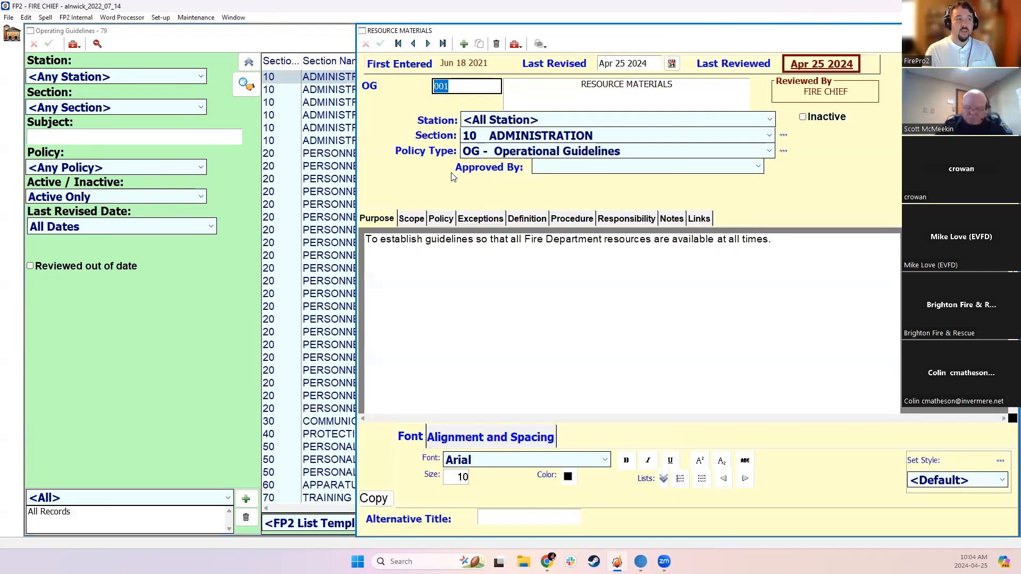
{"action": "left_click", "coordinate": [453, 83]}
{"action": "left_click", "coordinate": [539, 44]}
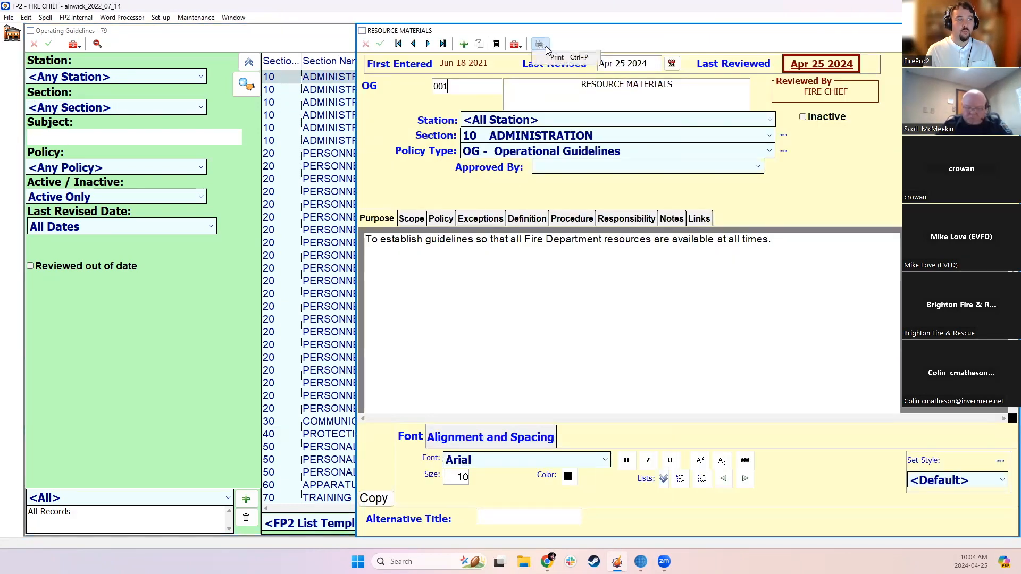
{"action": "left_click", "coordinate": [558, 56]}
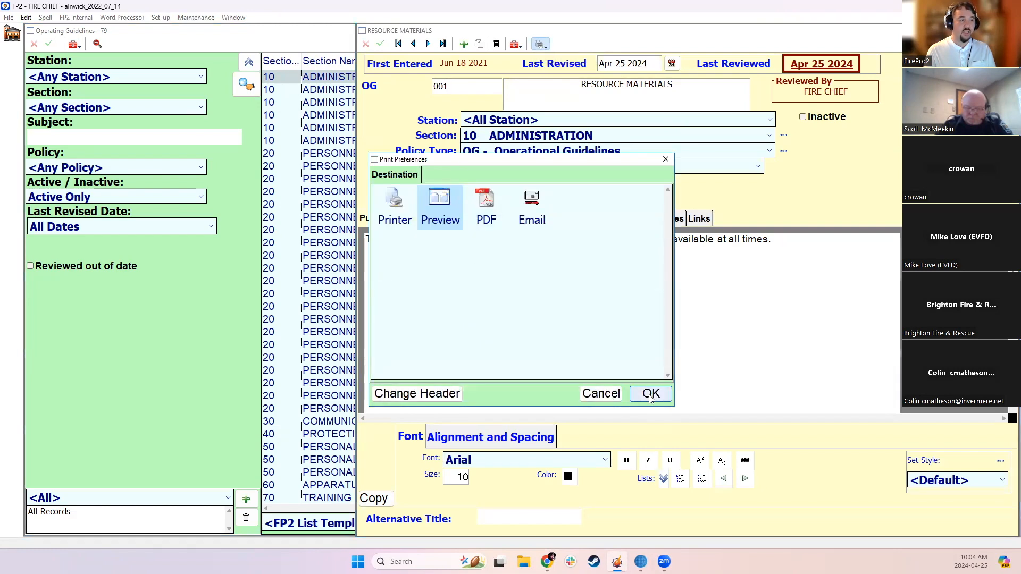
{"action": "left_click", "coordinate": [651, 394]}
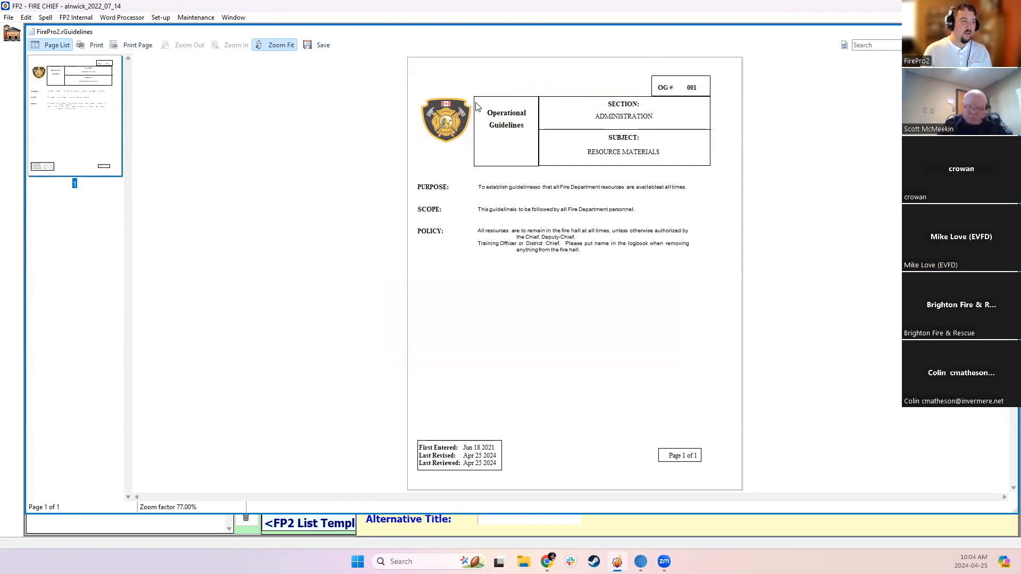
{"action": "left_click", "coordinate": [452, 126]}
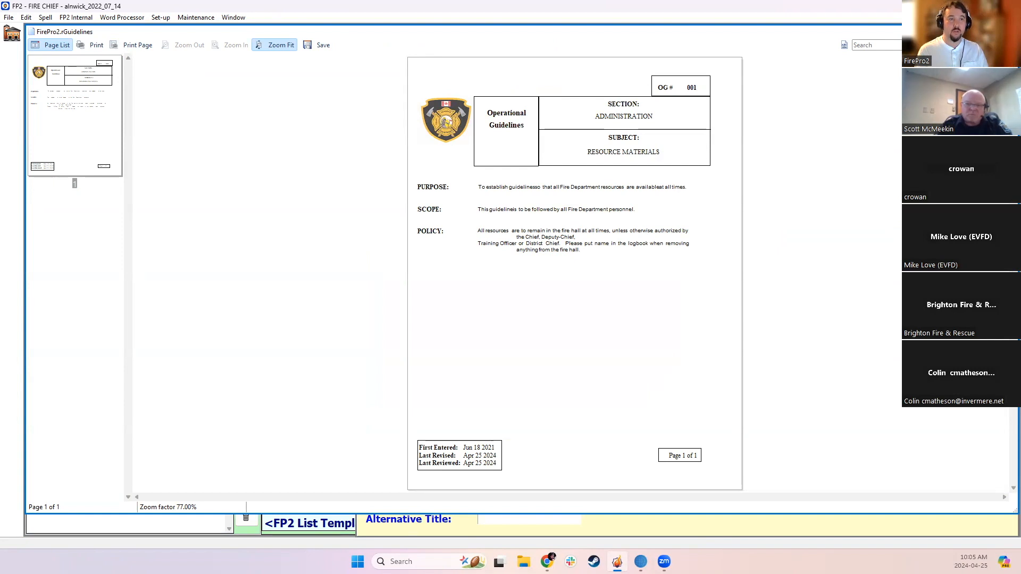
{"action": "left_click", "coordinate": [1010, 32]}
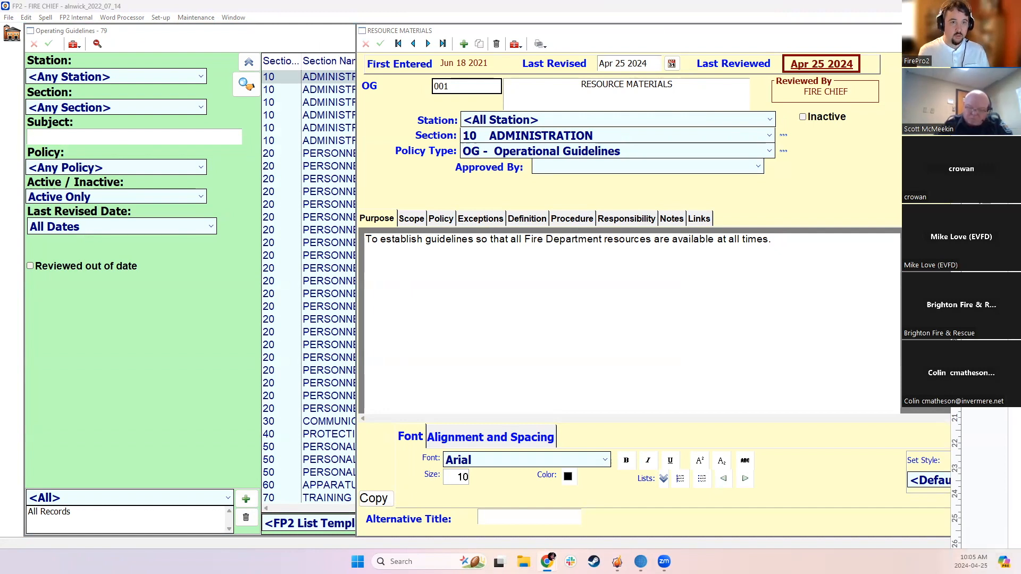
Switch to the FP2 Training Google Doc and write the heading "Alnwick-Haldimand Fire Department" below the topics list
{"action": "left_click_drag", "start_coordinate": [1020, 48], "coordinate": [570, 49]}
{"action": "type", "text": "Al"}
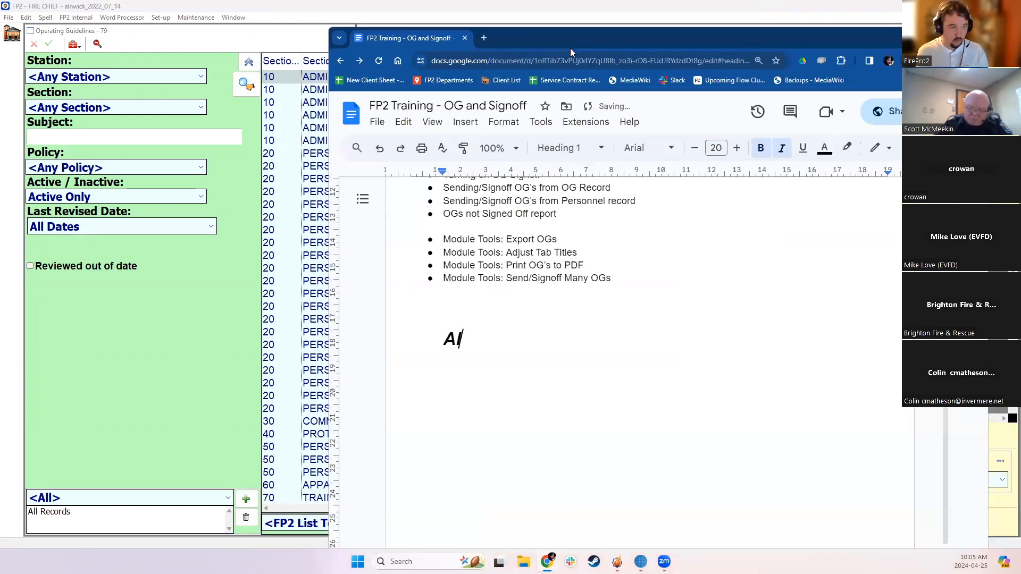
{"action": "type", "text": "nwick-H"}
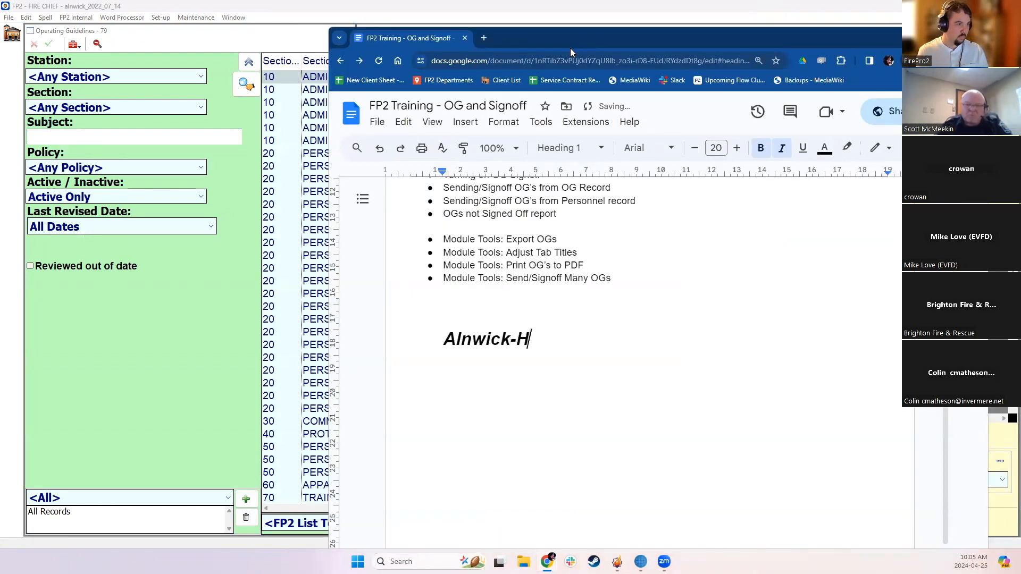
{"action": "type", "text": "aldimand "}
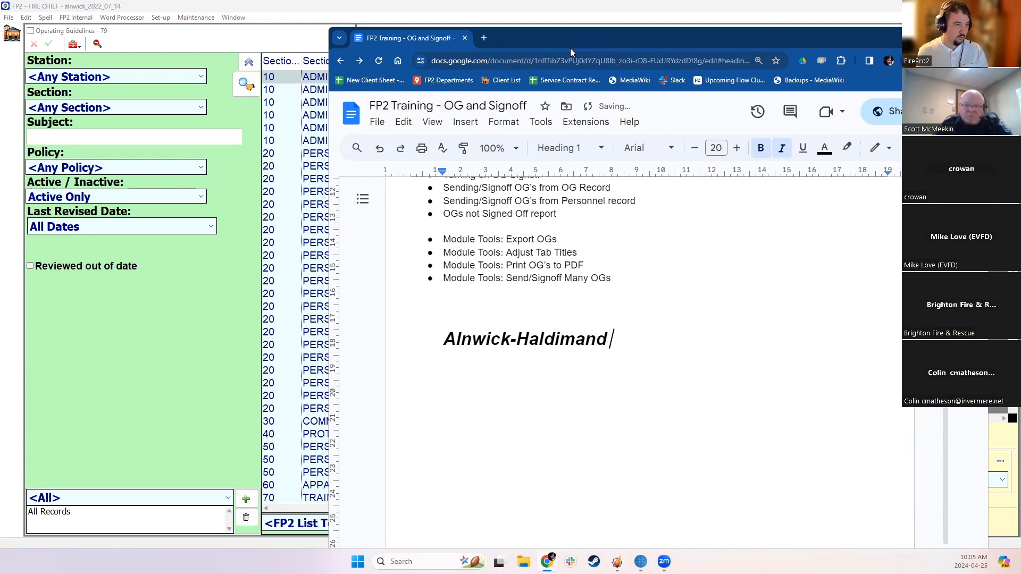
{"action": "type", "text": "Fire Department"}
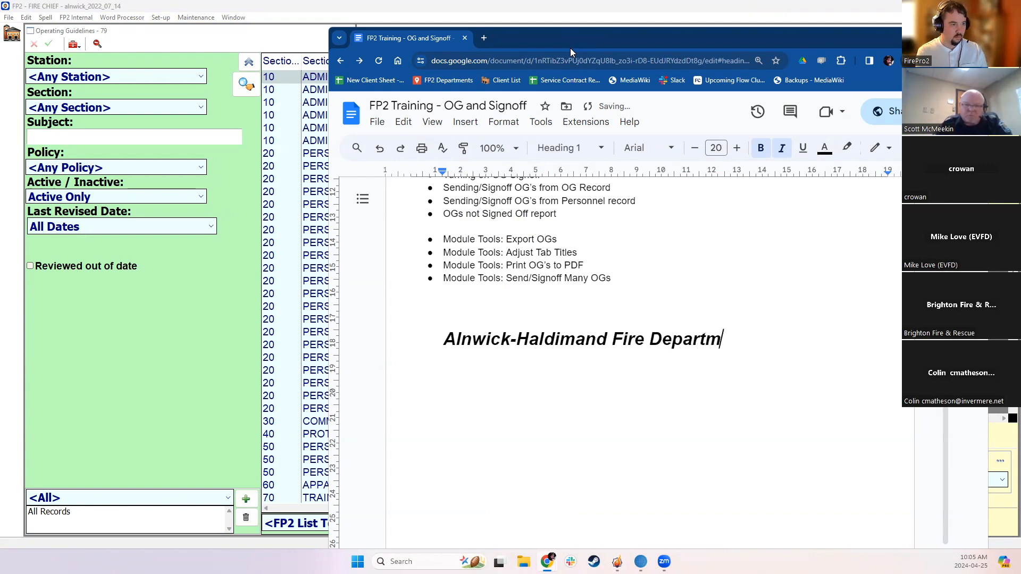
{"action": "key", "text": "Return"}
{"action": "key", "text": "Return"}
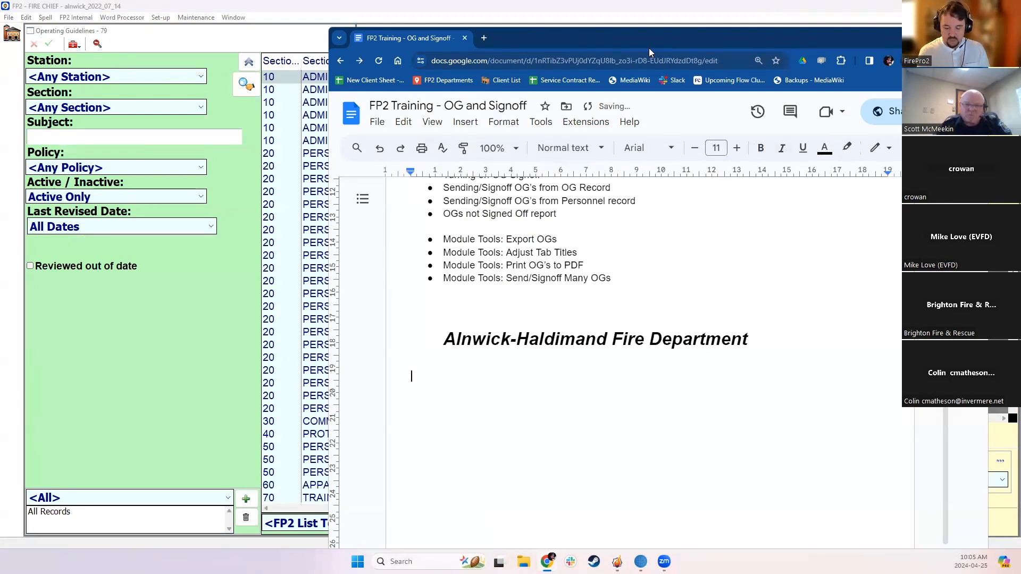
Capture the department heading as an image and save it as the Banner in FP2's System Information
{"action": "key", "text": "super+shift+s"}
{"action": "left_click_drag", "start_coordinate": [435, 326], "coordinate": [755, 353]}
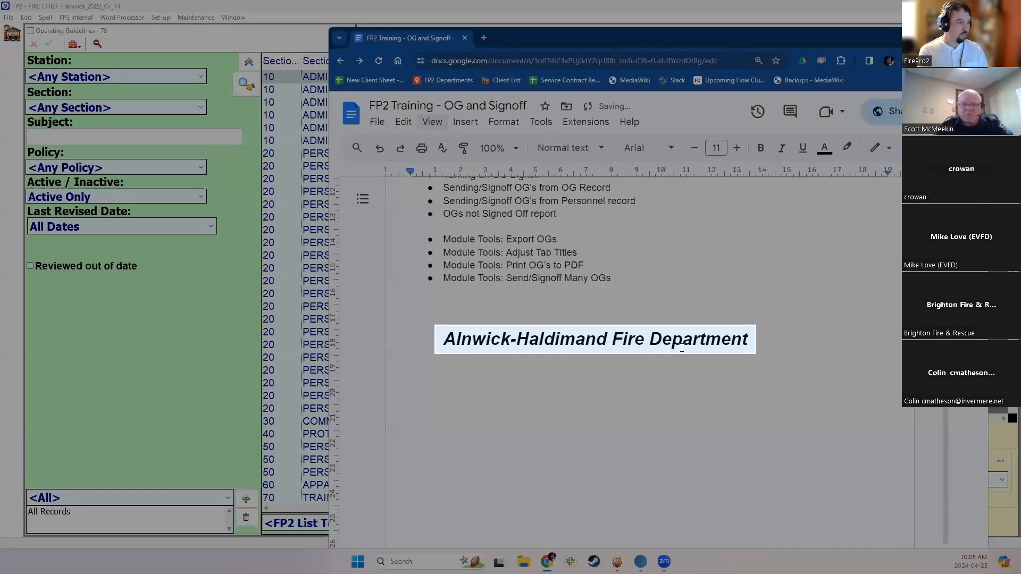
{"action": "left_click", "coordinate": [134, 28]}
{"action": "left_click", "coordinate": [158, 19]}
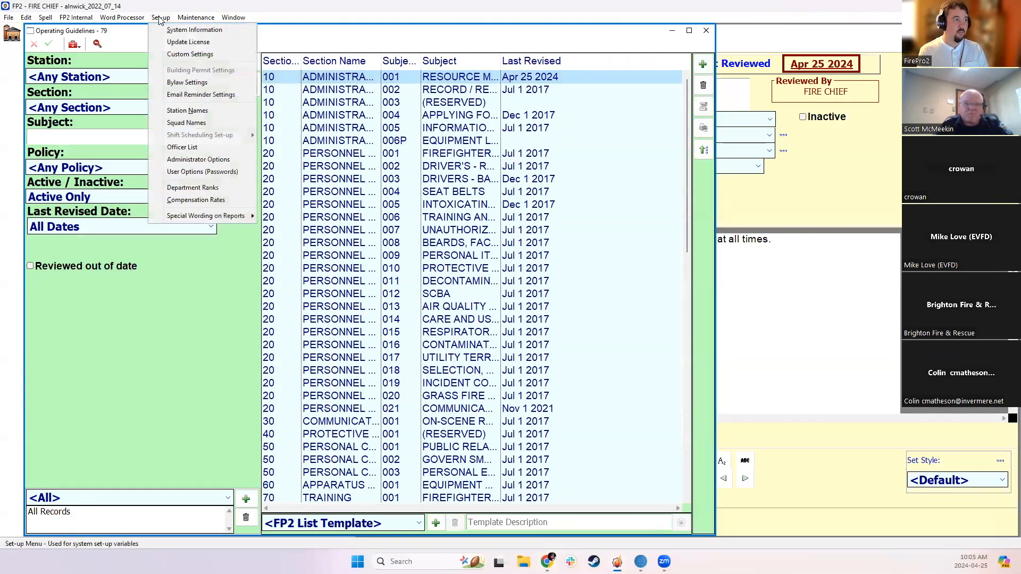
{"action": "left_click", "coordinate": [186, 31]}
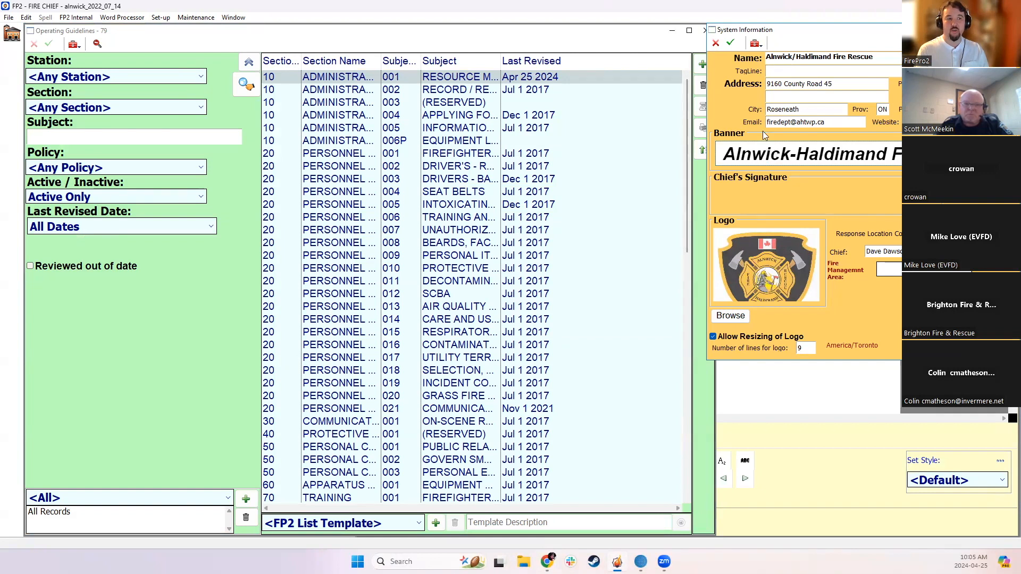
{"action": "left_click", "coordinate": [731, 44]}
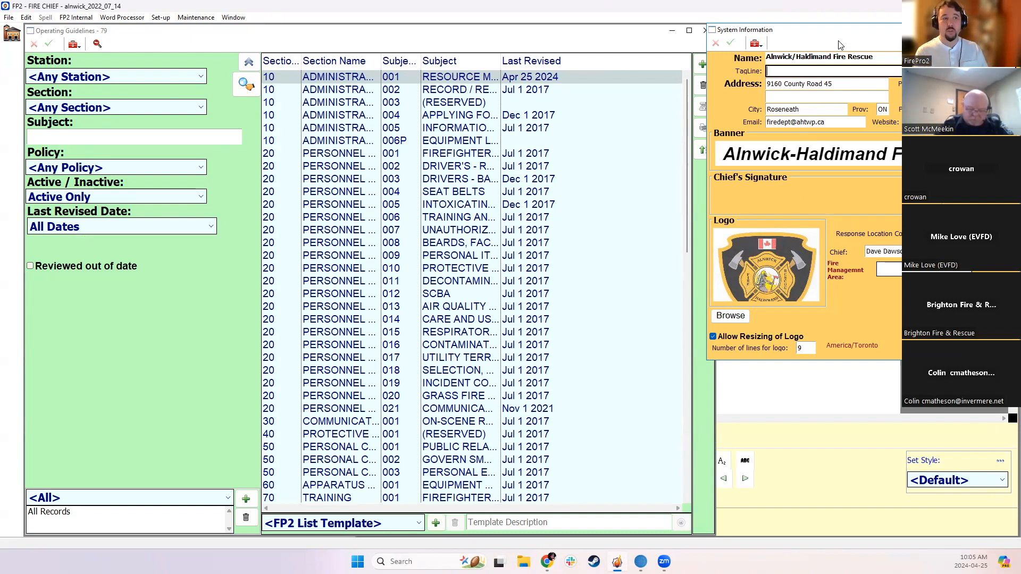
{"action": "left_click_drag", "start_coordinate": [736, 31], "coordinate": [630, 52]}
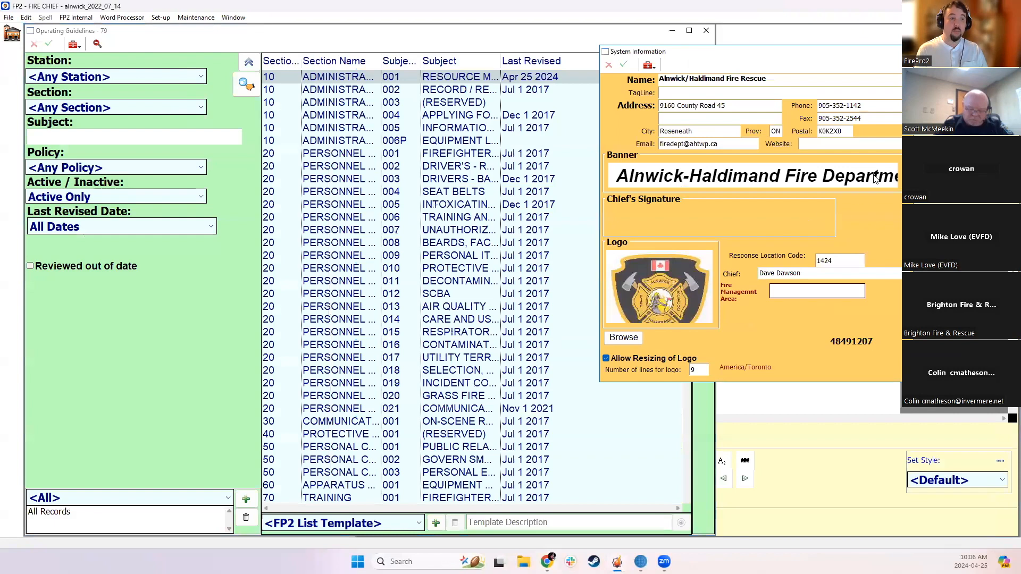
{"action": "left_click", "coordinate": [899, 52]}
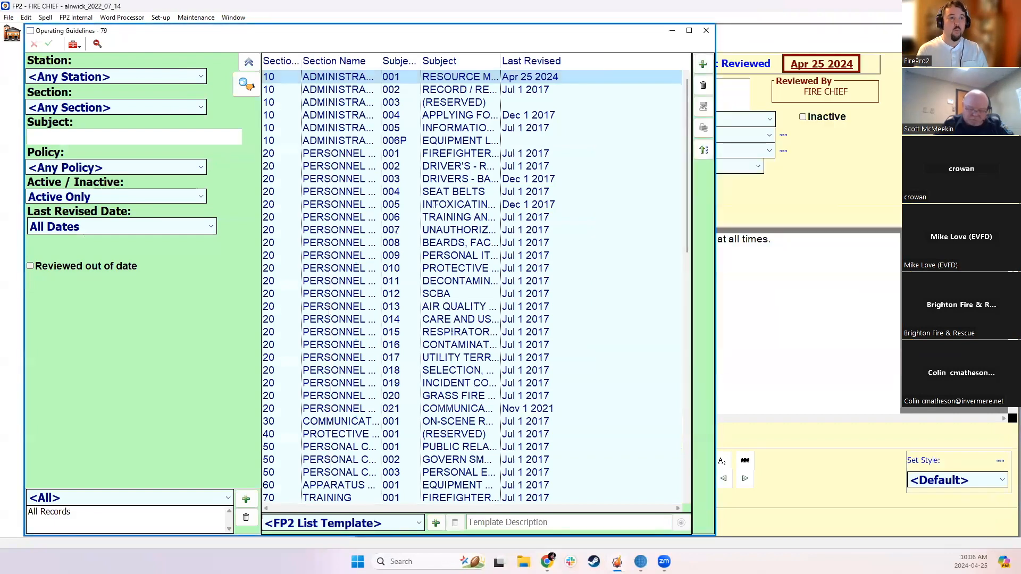
Preview the Resource Materials printout again to check the banner, then close the preview
{"action": "left_click", "coordinate": [551, 54]}
{"action": "left_click", "coordinate": [617, 369]}
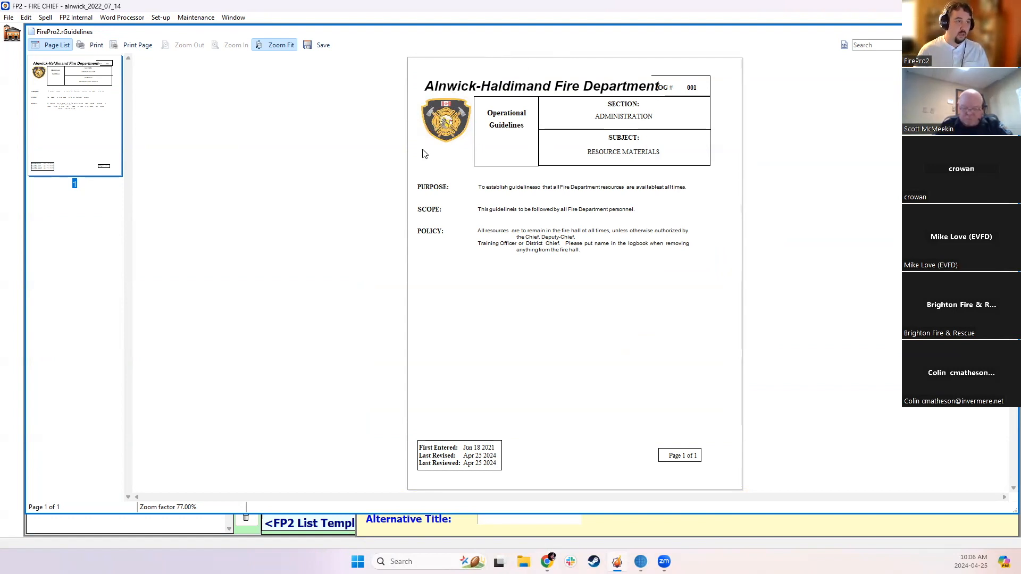
{"action": "left_click", "coordinate": [1008, 32]}
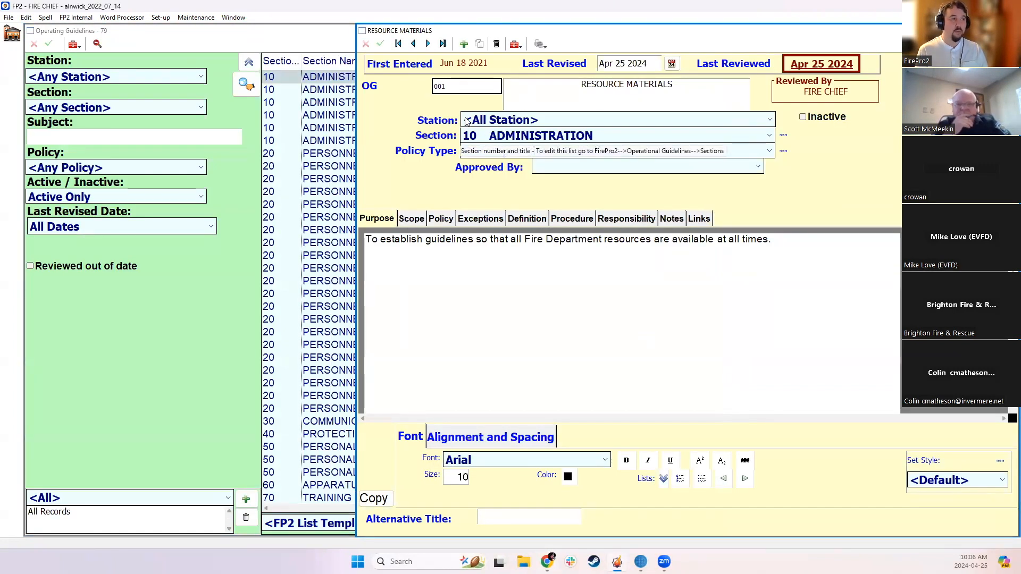
Add an Operating Guidelines policy type with order 20, code SOP and full text "Standard Operating Procedures", then close the policy types list
{"action": "left_click", "coordinate": [750, 152]}
{"action": "left_click", "coordinate": [750, 151]}
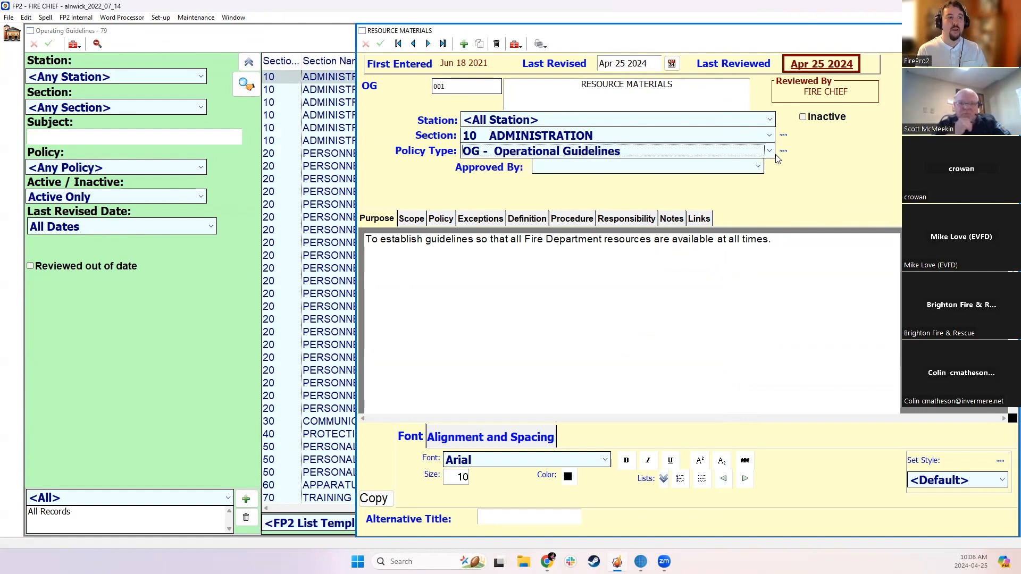
{"action": "left_click", "coordinate": [783, 153]}
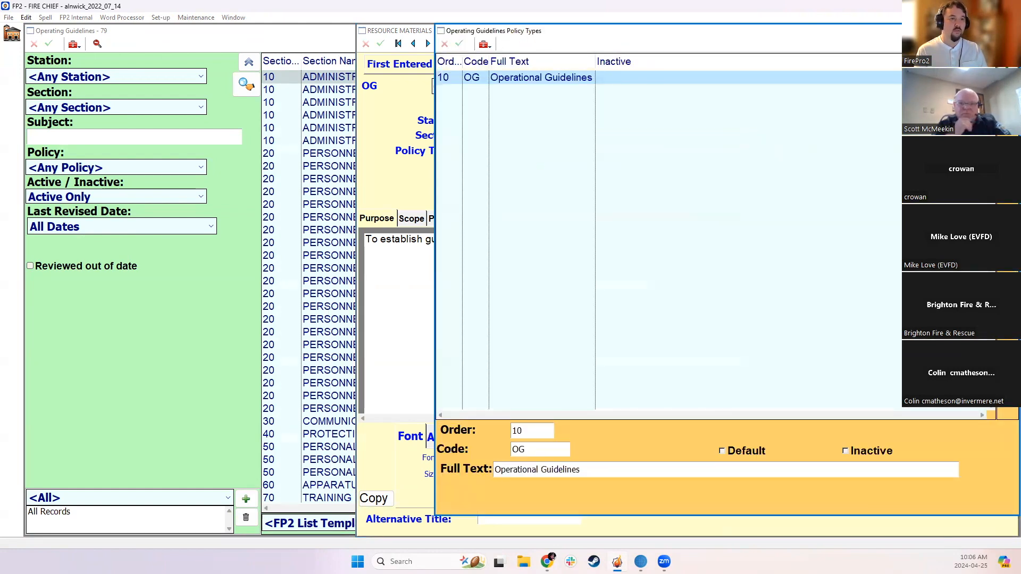
{"action": "left_click", "coordinate": [1007, 63]}
{"action": "type", "text": "20"}
{"action": "key", "text": "Tab"}
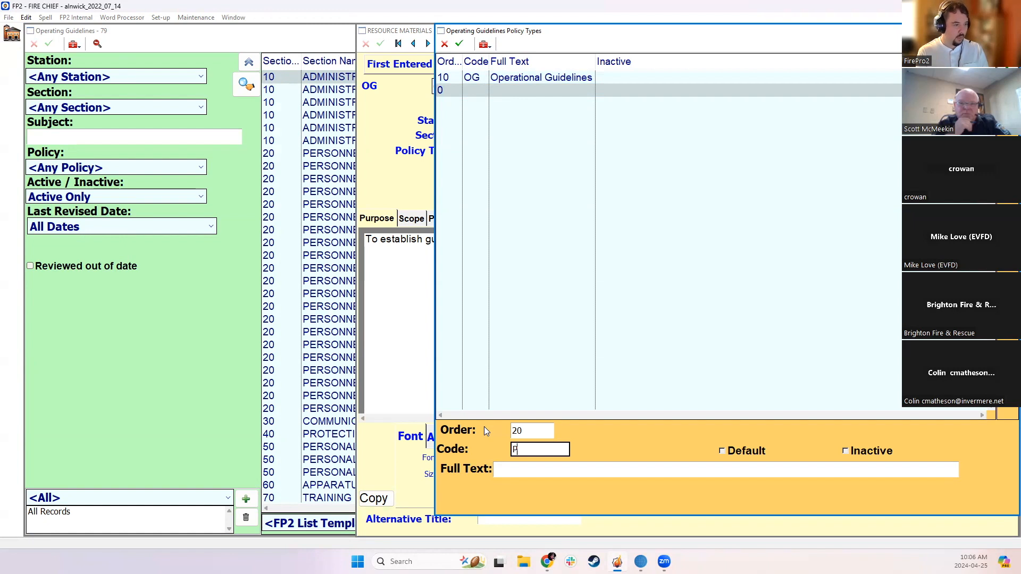
{"action": "type", "text": "SOP"}
{"action": "key", "text": "Tab"}
{"action": "type", "text": "Standard"}
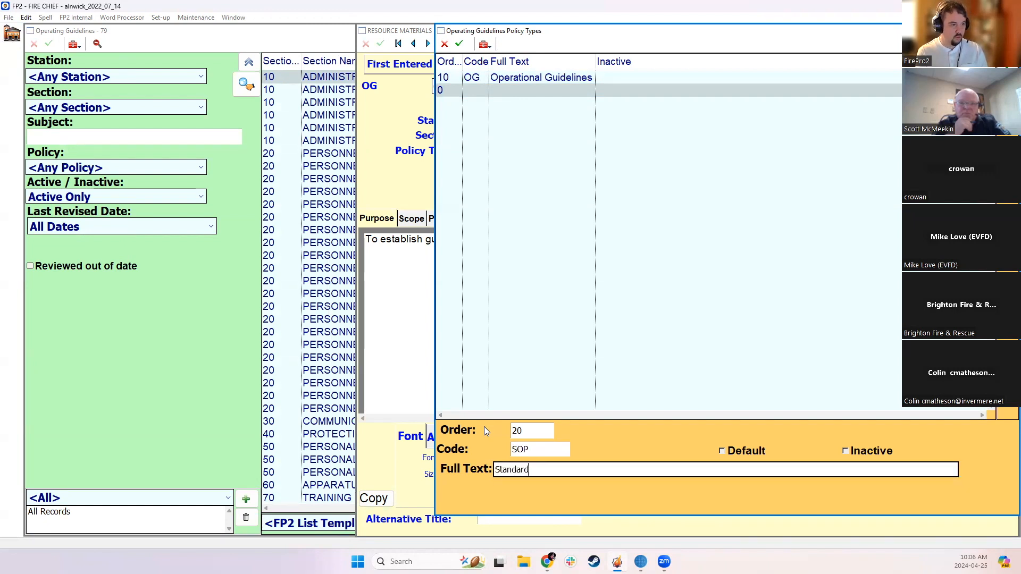
{"action": "type", "text": " Operating Pr"}
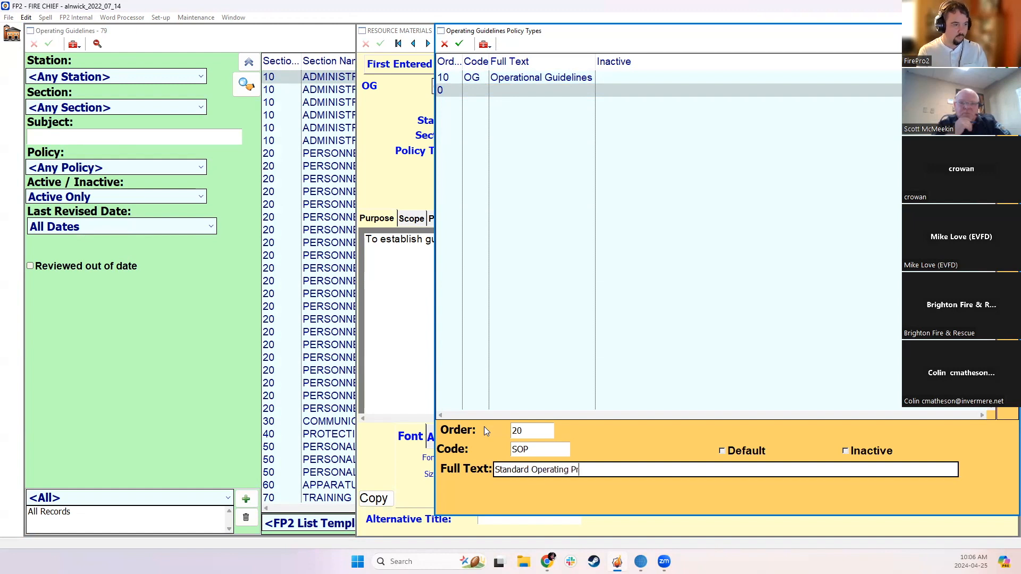
{"action": "type", "text": "ocedures"}
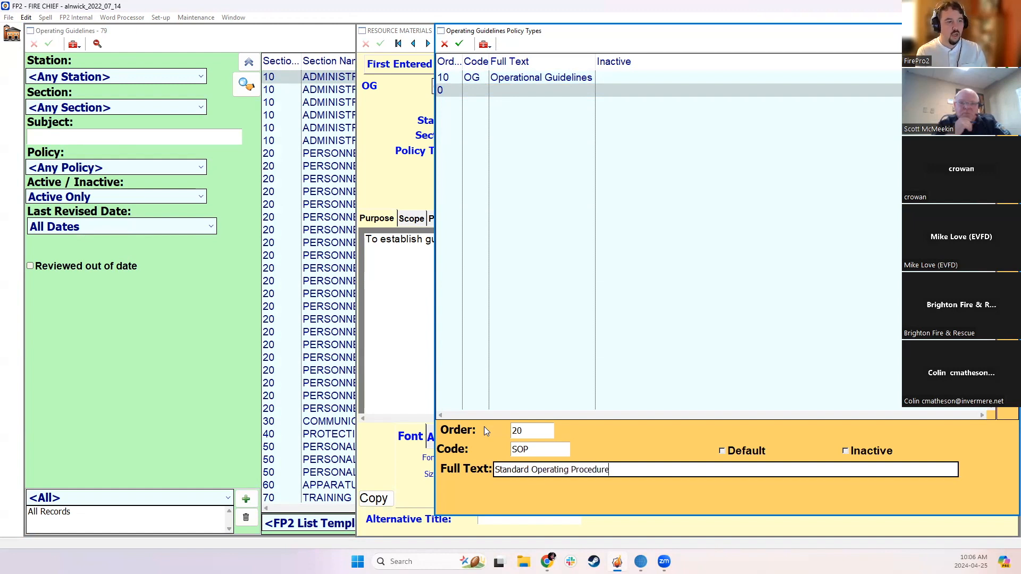
{"action": "left_click", "coordinate": [520, 121]}
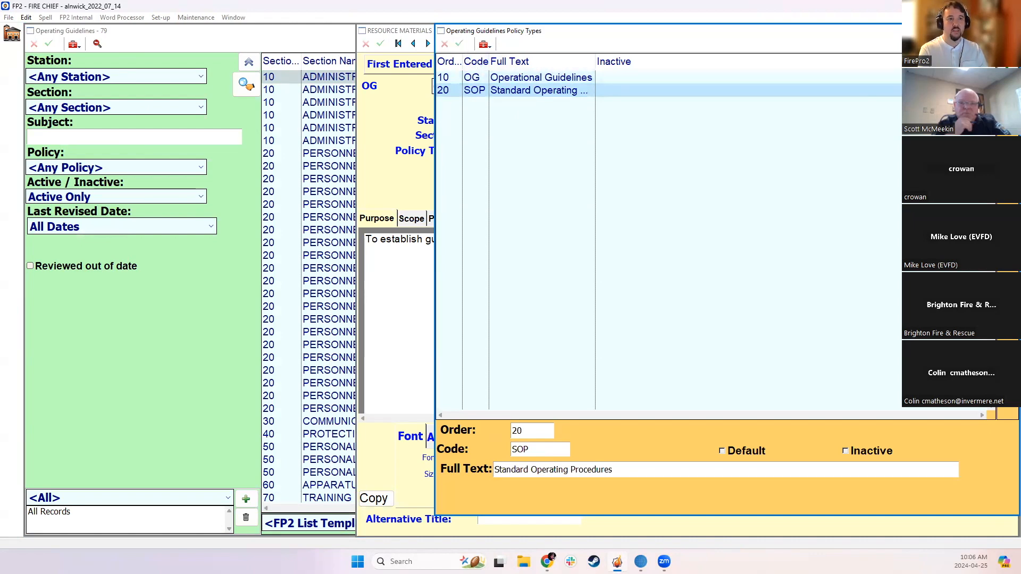
{"action": "left_click", "coordinate": [1009, 30]}
Set the Resource Materials guideline's policy type to SOP - Standard Operating Procedures, save the record and close it
{"action": "left_click", "coordinate": [488, 151]}
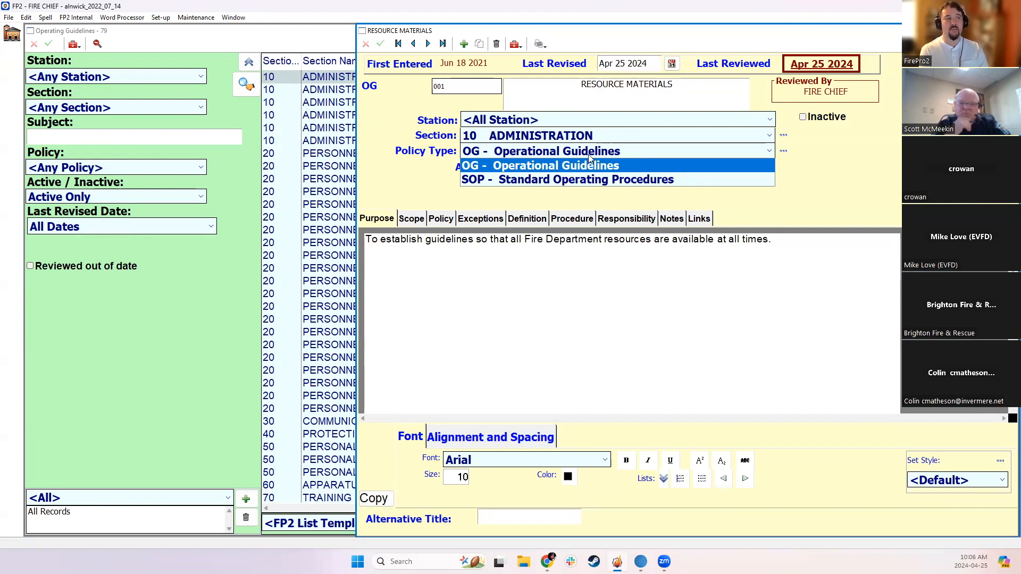
{"action": "left_click", "coordinate": [488, 128]}
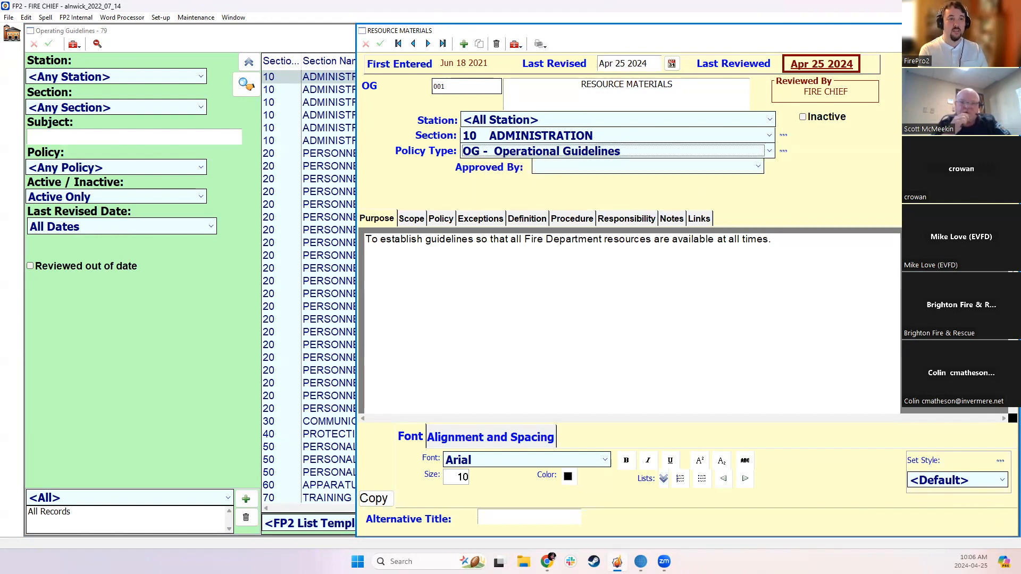
{"action": "left_click", "coordinate": [510, 151]}
{"action": "left_click", "coordinate": [511, 176]}
{"action": "left_click", "coordinate": [380, 43]}
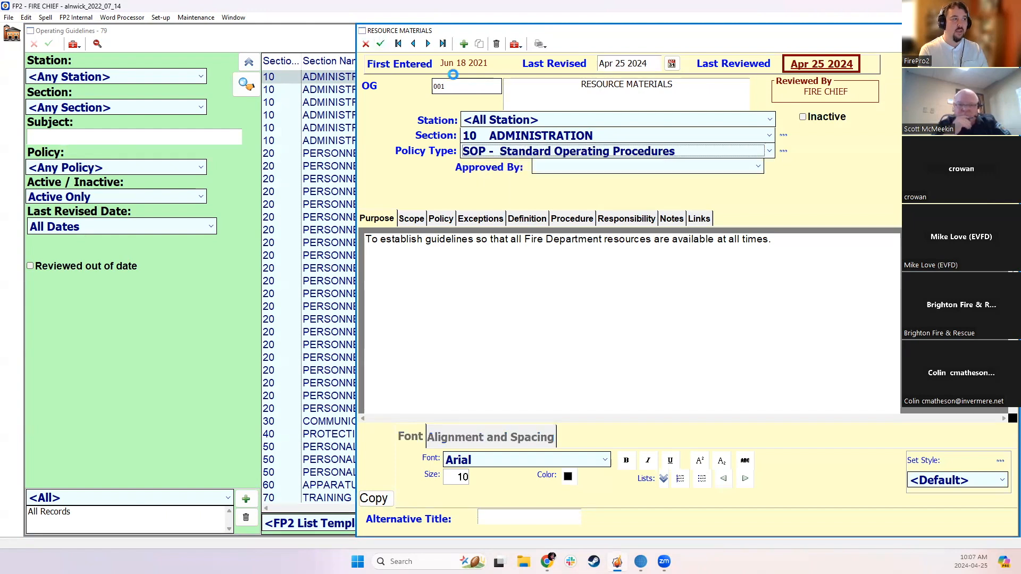
{"action": "left_click", "coordinate": [1010, 30]}
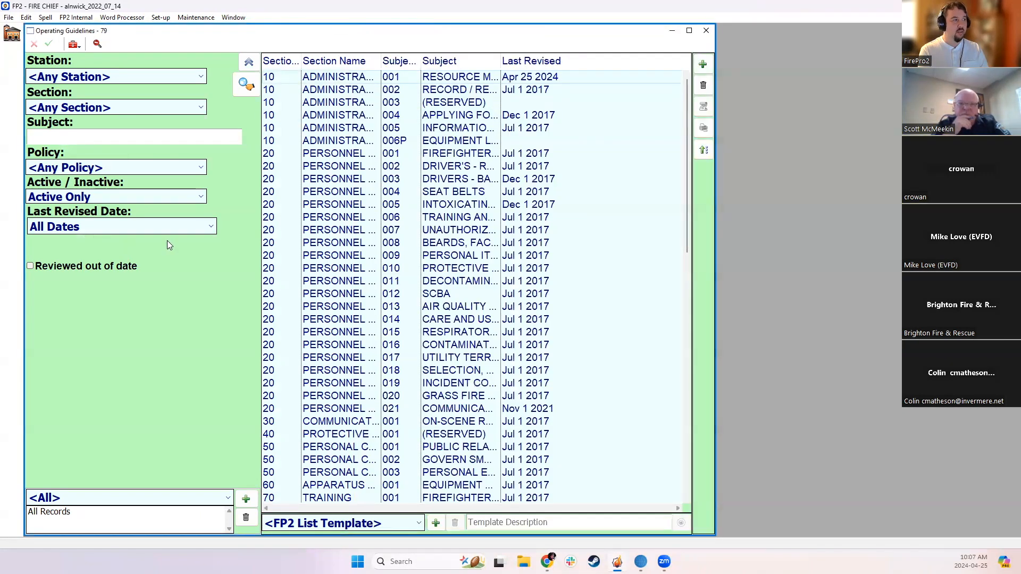
Reopen the Operating Guidelines module and filter the list by the SOP - Standard Operating Procedures policy
{"action": "left_click", "coordinate": [91, 110]}
{"action": "left_click", "coordinate": [92, 111]}
{"action": "left_click", "coordinate": [69, 168]}
{"action": "left_click", "coordinate": [68, 168]}
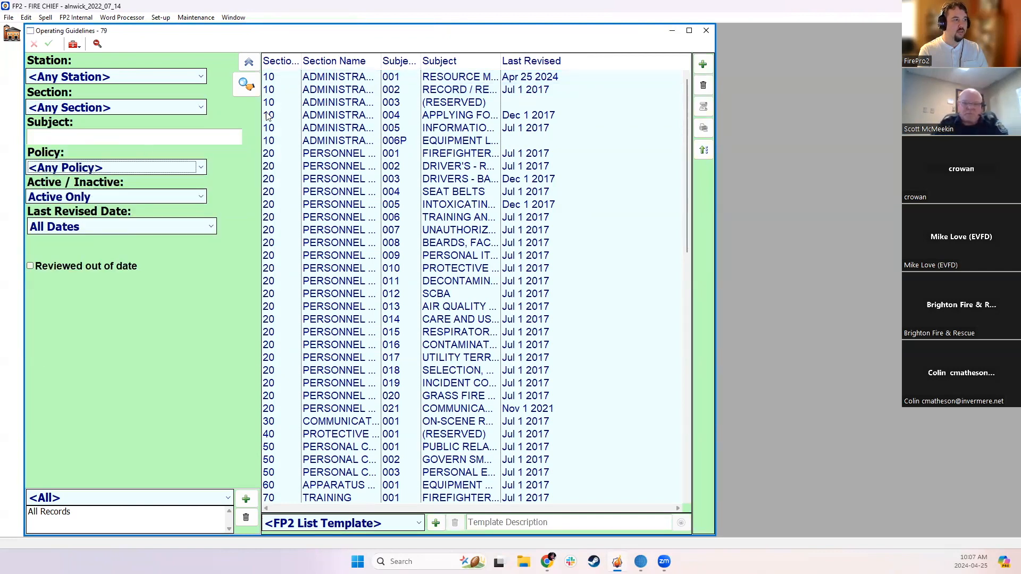
{"action": "left_click", "coordinate": [706, 30]}
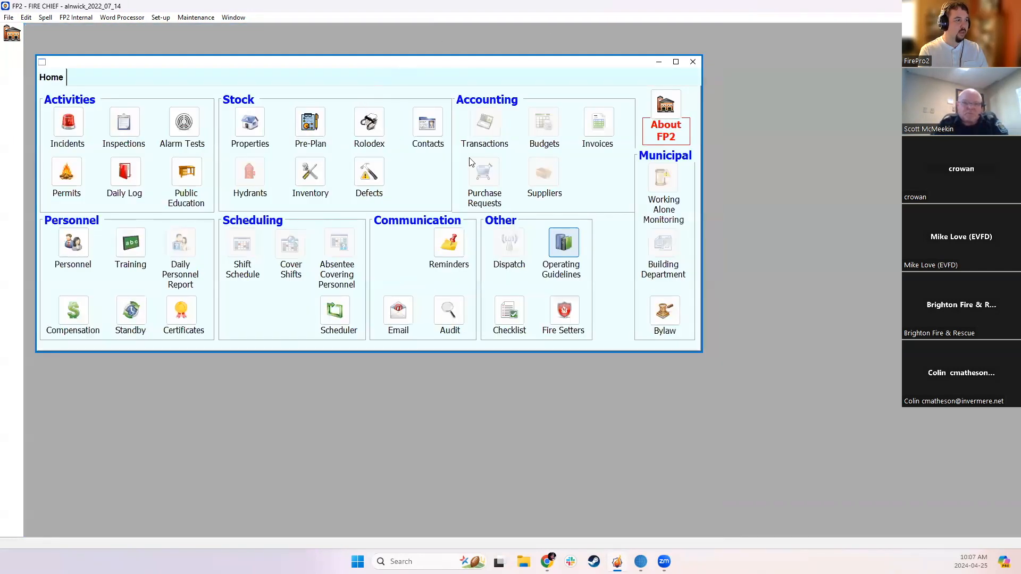
{"action": "left_click", "coordinate": [569, 245]}
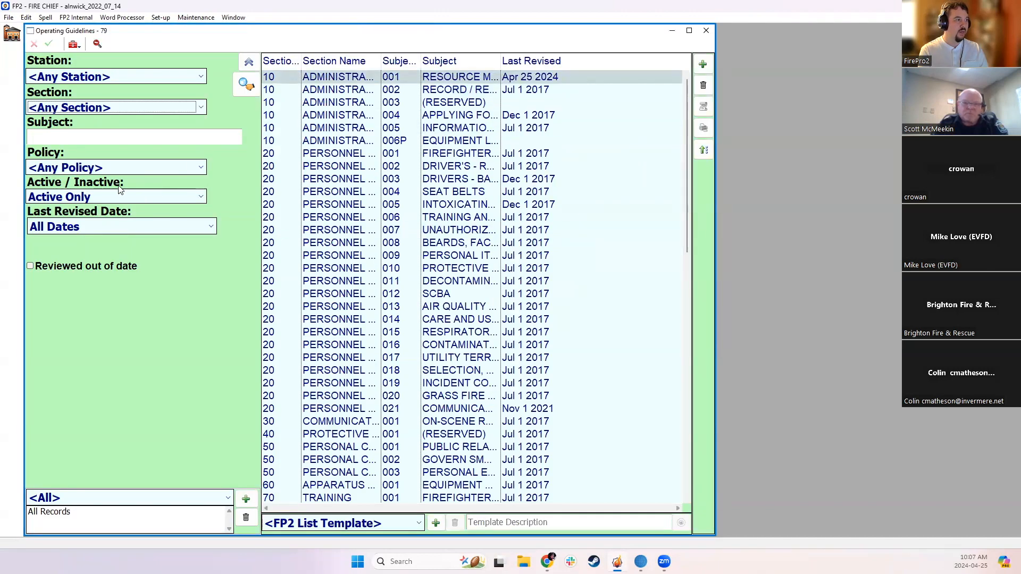
{"action": "left_click", "coordinate": [111, 166]}
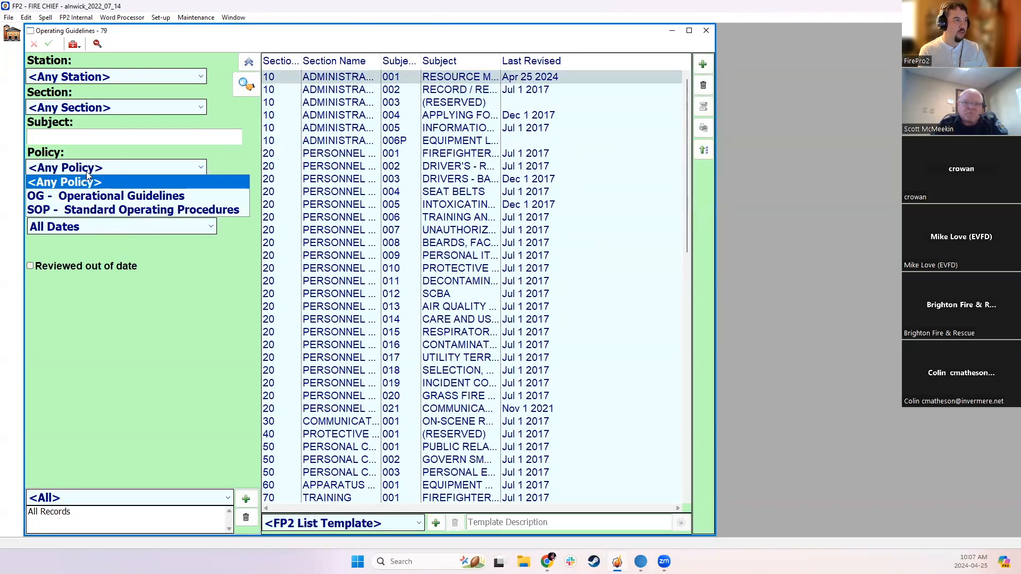
{"action": "left_click", "coordinate": [80, 207]}
{"action": "left_click", "coordinate": [254, 80]}
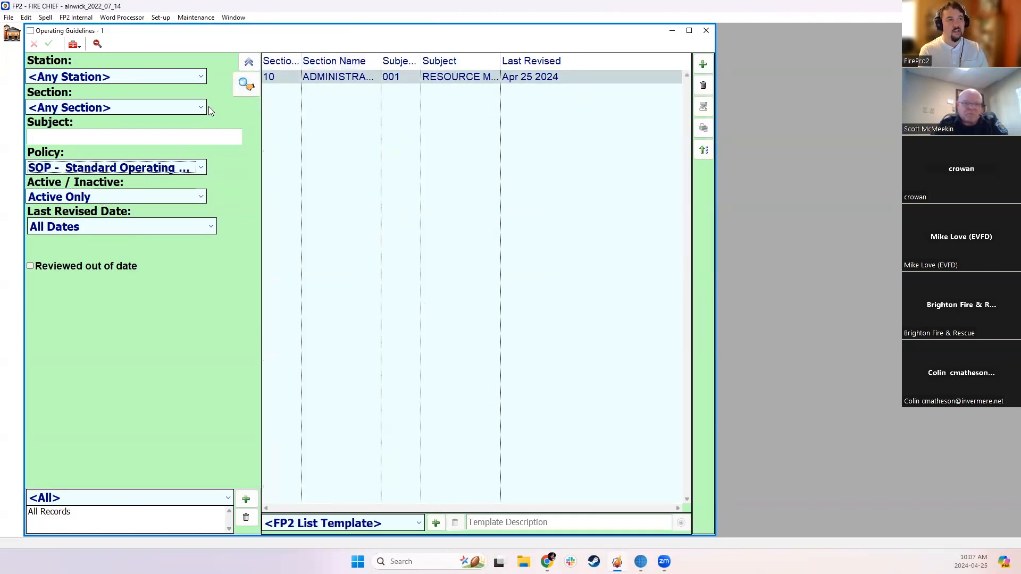
Filter the guidelines list by the OG - Operational Guidelines policy
{"action": "left_click", "coordinate": [115, 168]}
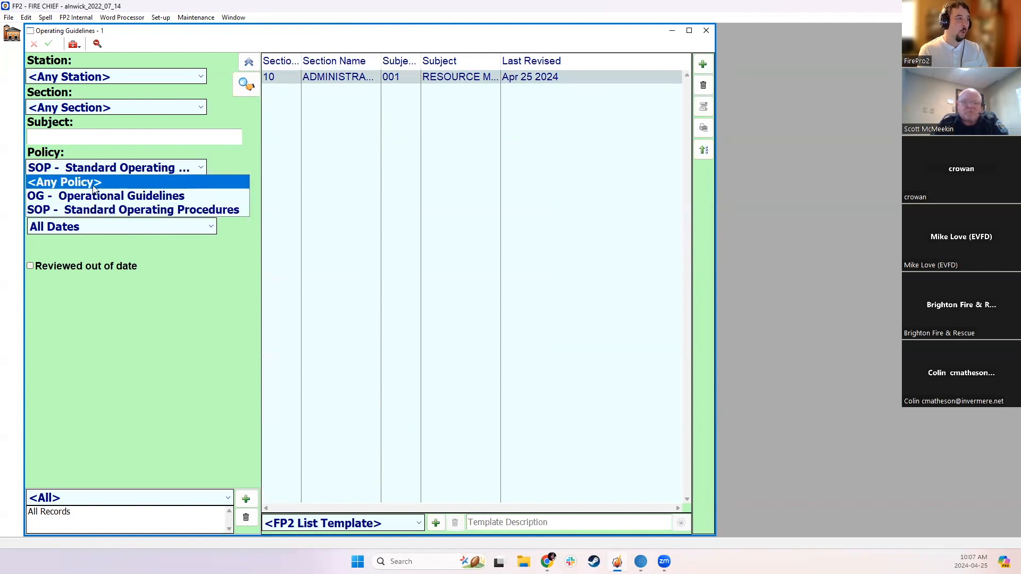
{"action": "left_click", "coordinate": [91, 196]}
{"action": "left_click", "coordinate": [251, 87]}
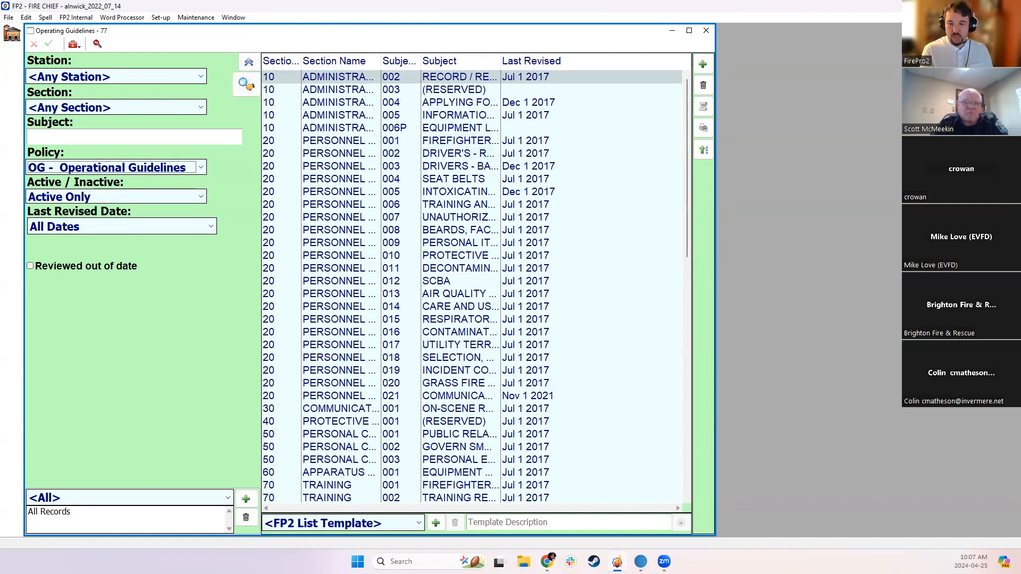
Move the training document off the FP2 window, maximize the Operating Guidelines list and widen the Section Name column to fit its text
{"action": "key", "text": "alt+Tab"}
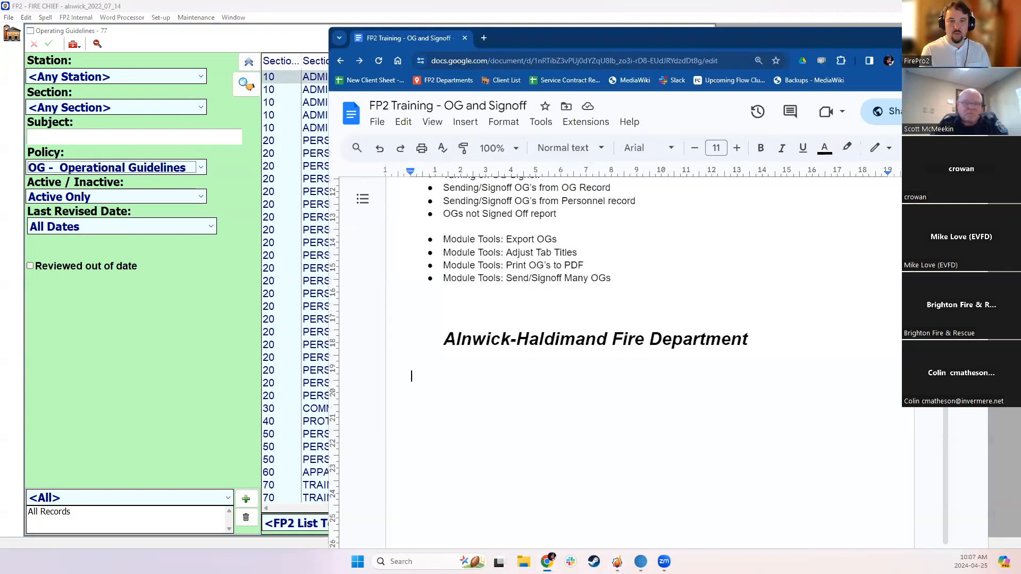
{"action": "left_click_drag", "start_coordinate": [751, 35], "coordinate": [1020, 37]}
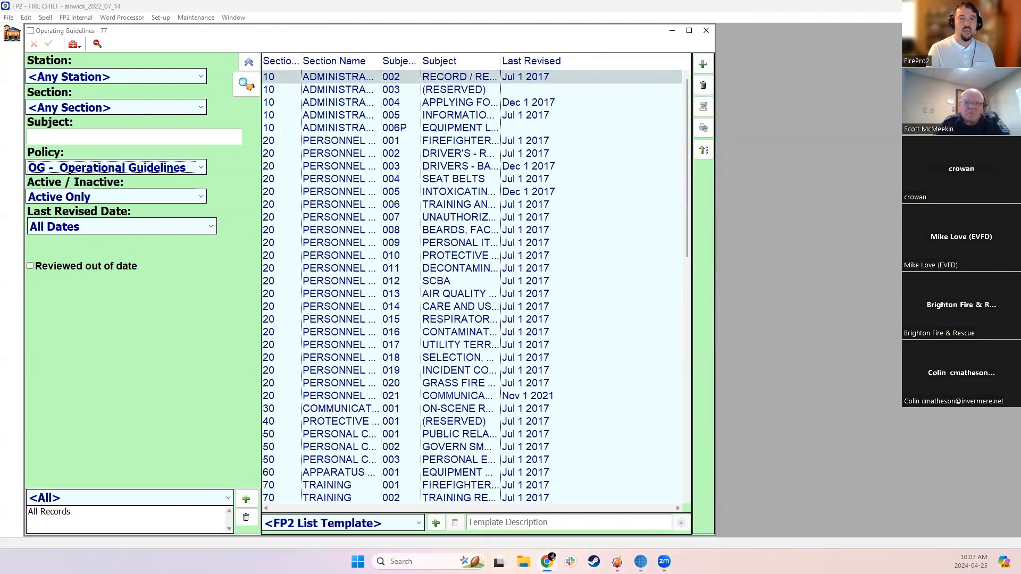
{"action": "left_click", "coordinate": [689, 31]}
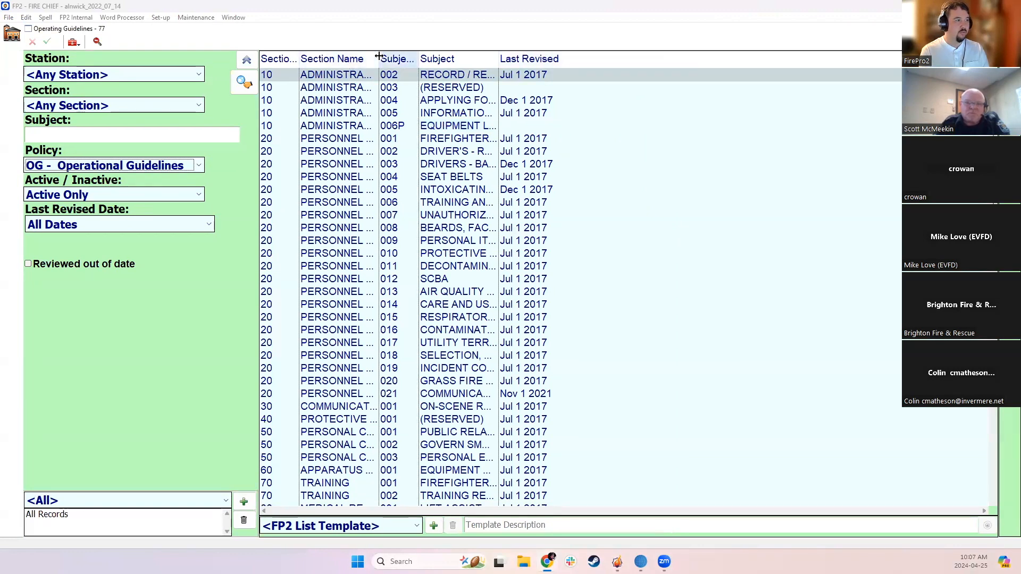
{"action": "double_click", "coordinate": [379, 58]}
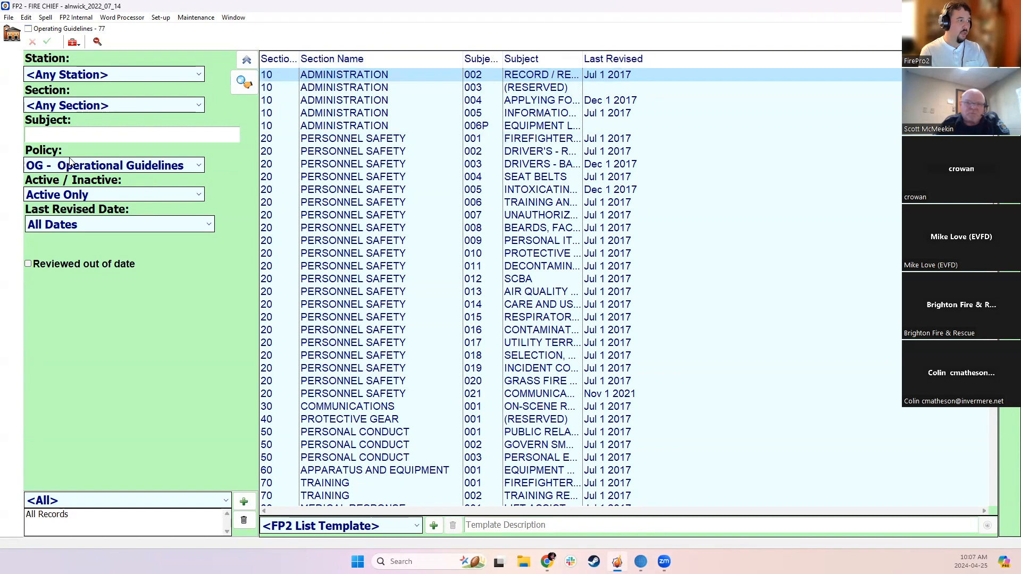
Open the Record / Reports guideline, review the Operating Guidelines Sections list and close that list
{"action": "double_click", "coordinate": [337, 75]}
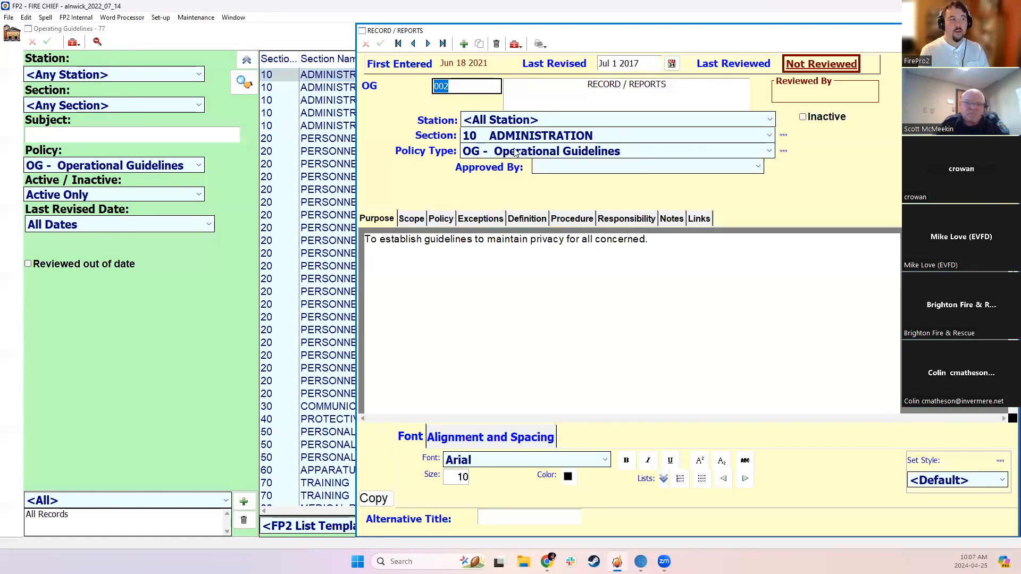
{"action": "left_click", "coordinate": [783, 135]}
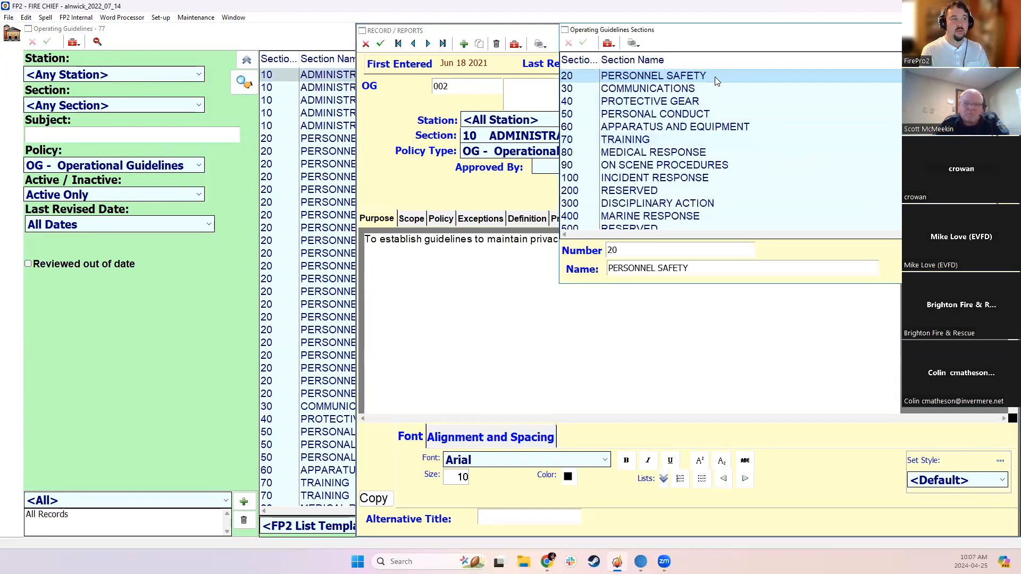
{"action": "scroll", "coordinate": [702, 202], "scroll_direction": "down", "scroll_amount": 2}
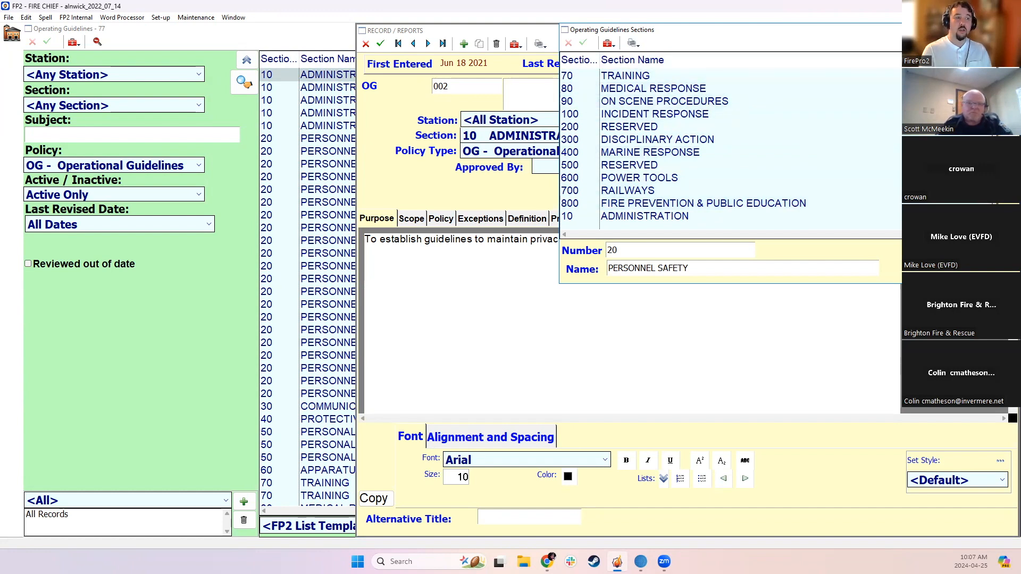
{"action": "left_click", "coordinate": [393, 102]}
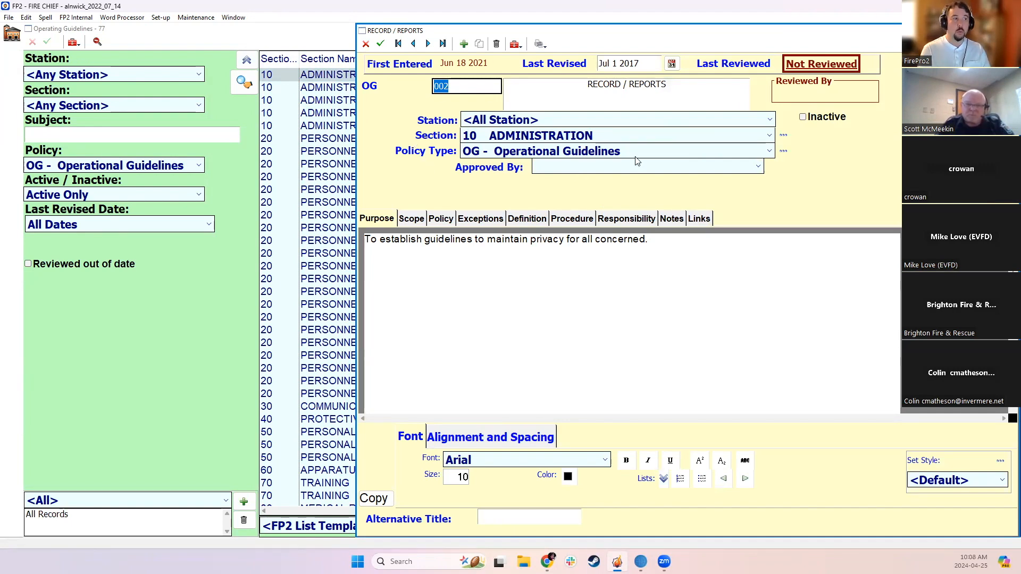
Review the station and section options of the Record / Reports guideline, then close the record without changing it
{"action": "left_click", "coordinate": [459, 87]}
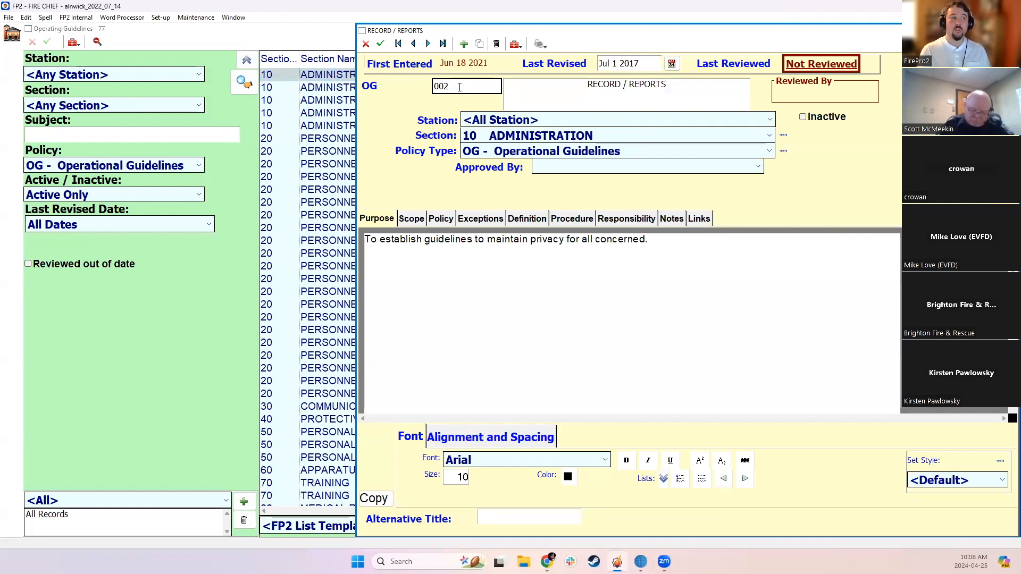
{"action": "left_click", "coordinate": [526, 121]}
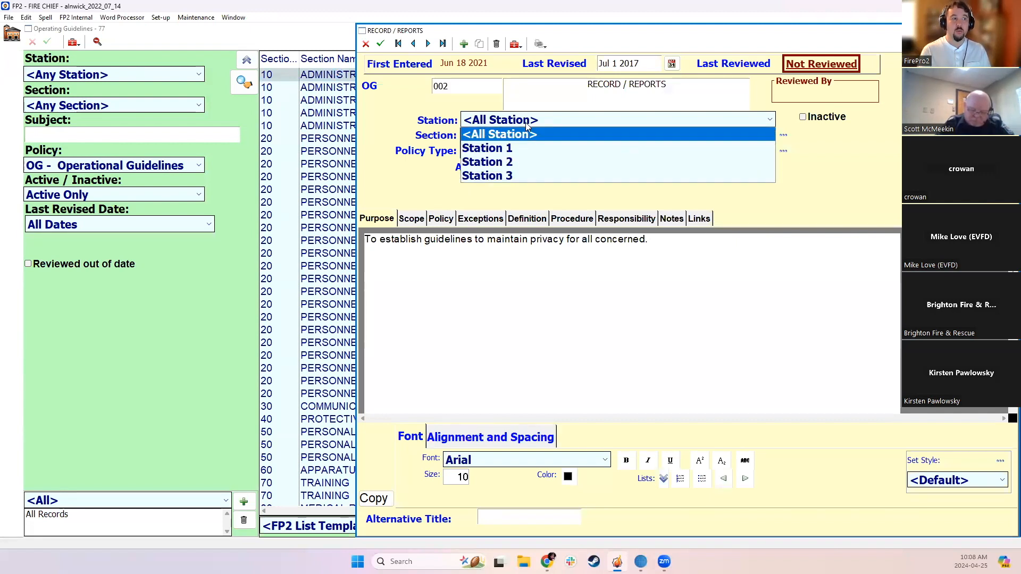
{"action": "left_click", "coordinate": [526, 120]}
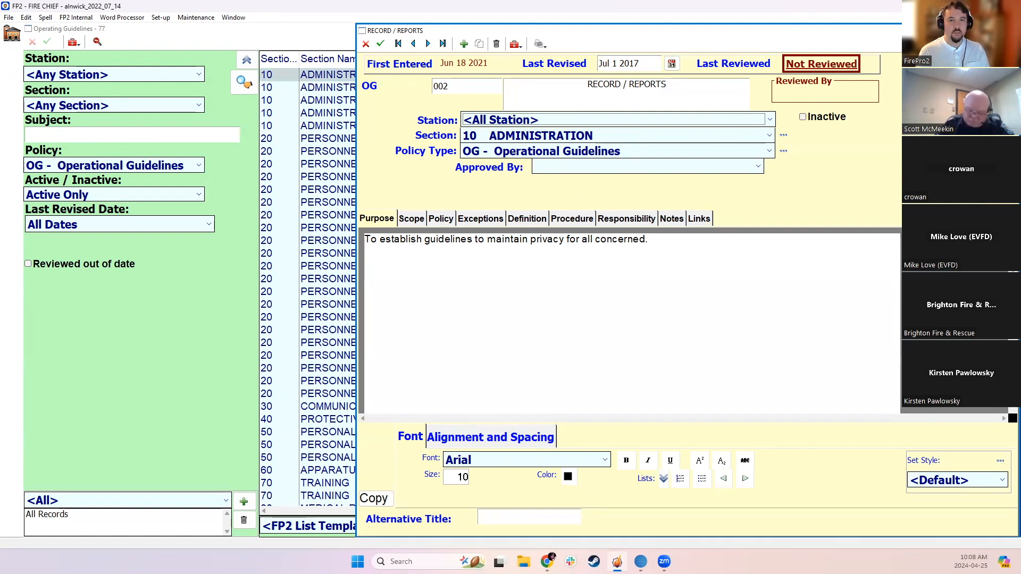
{"action": "left_click", "coordinate": [753, 136]}
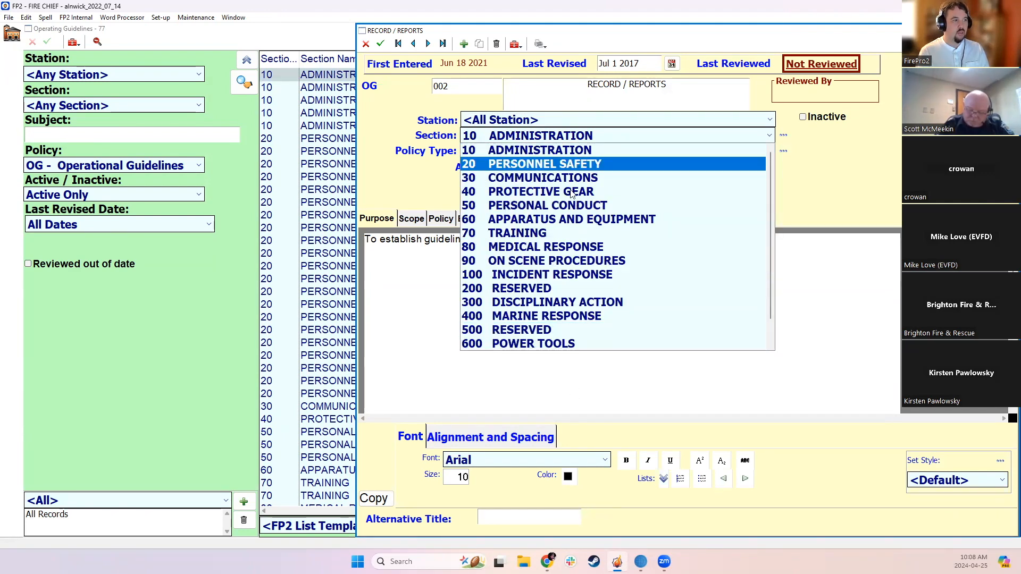
{"action": "left_click", "coordinate": [819, 178]}
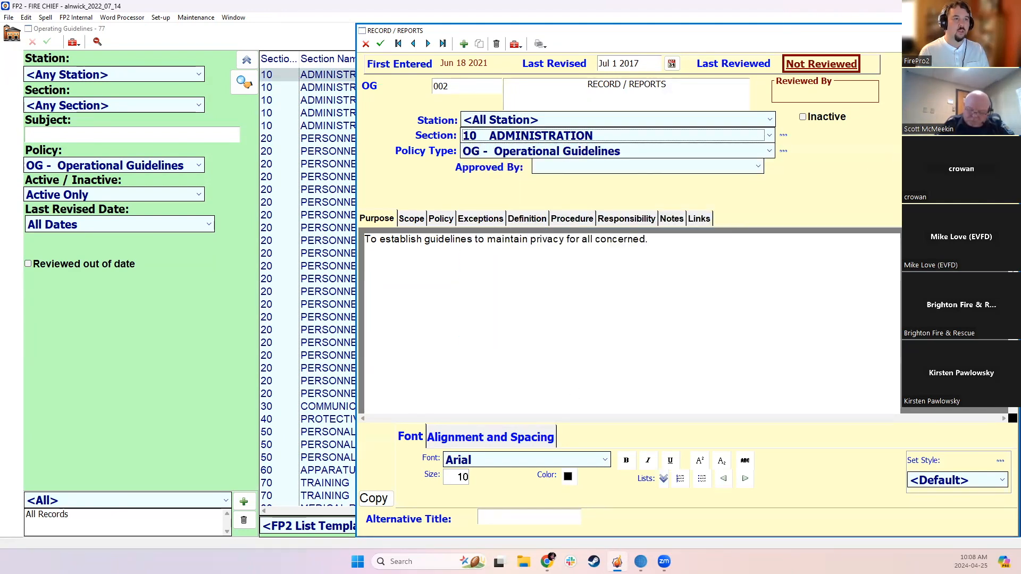
{"action": "key", "text": "Escape"}
{"action": "left_click", "coordinate": [558, 315]}
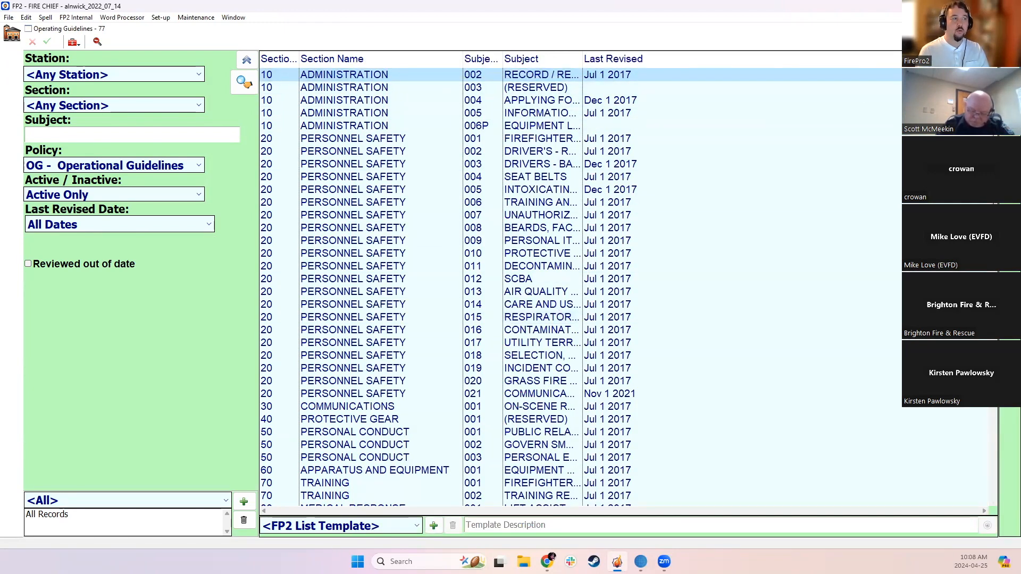
Create a new operating guideline numbered 10.10 with the subject Test OG
{"action": "left_click", "coordinate": [433, 525]}
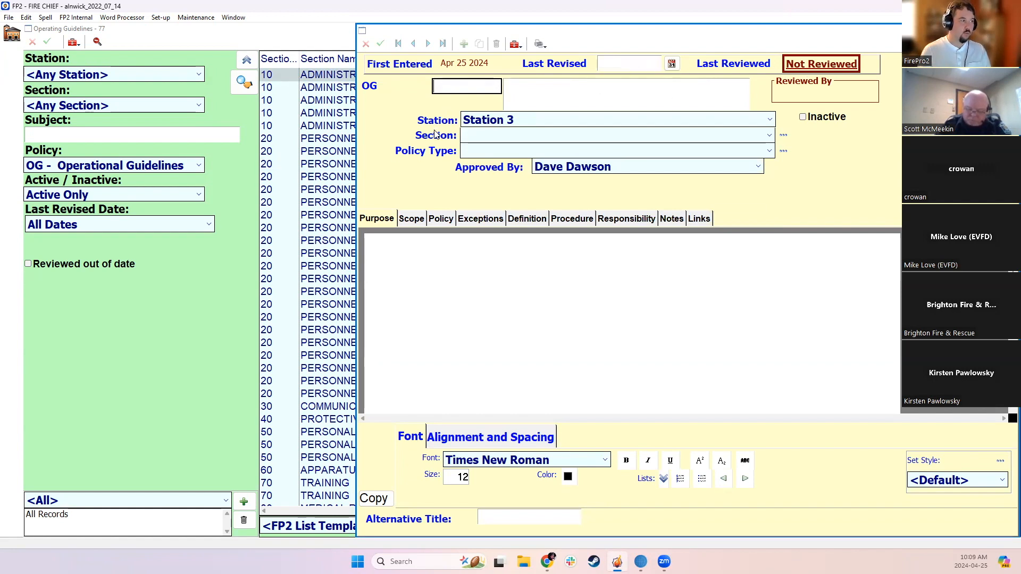
{"action": "type", "text": "10."}
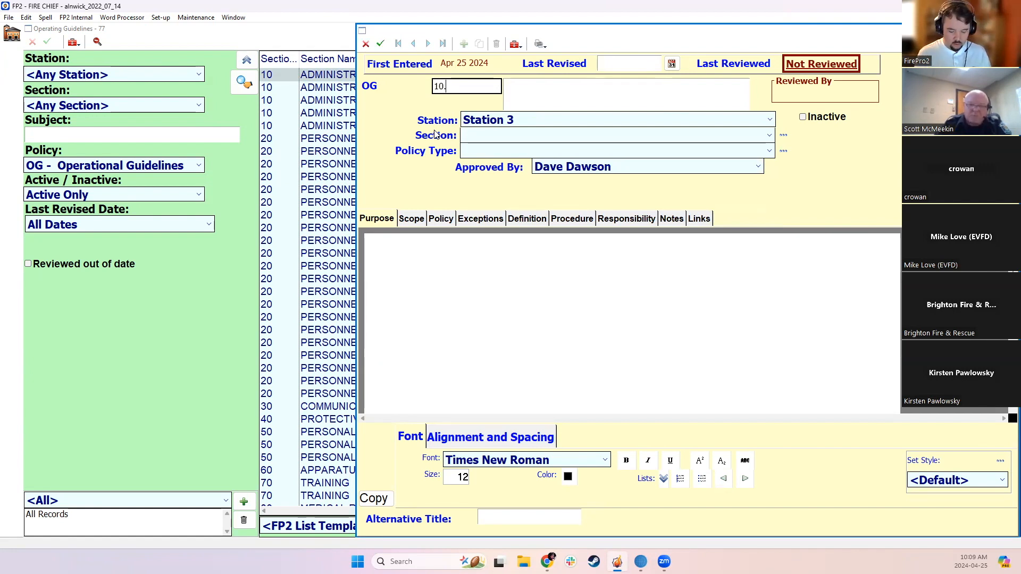
{"action": "type", "text": "10"}
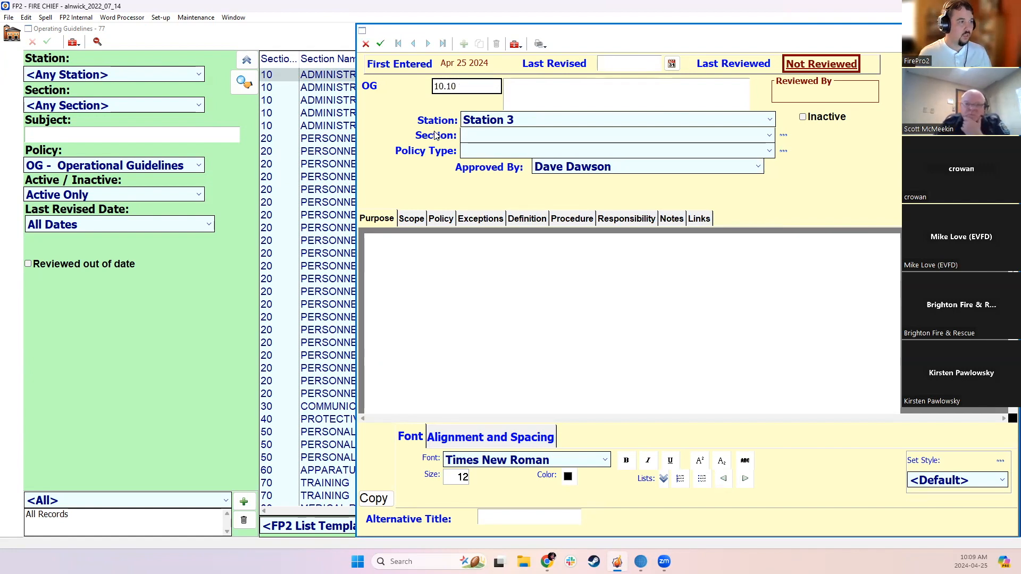
{"action": "left_click", "coordinate": [538, 90]}
{"action": "type", "text": "T"}
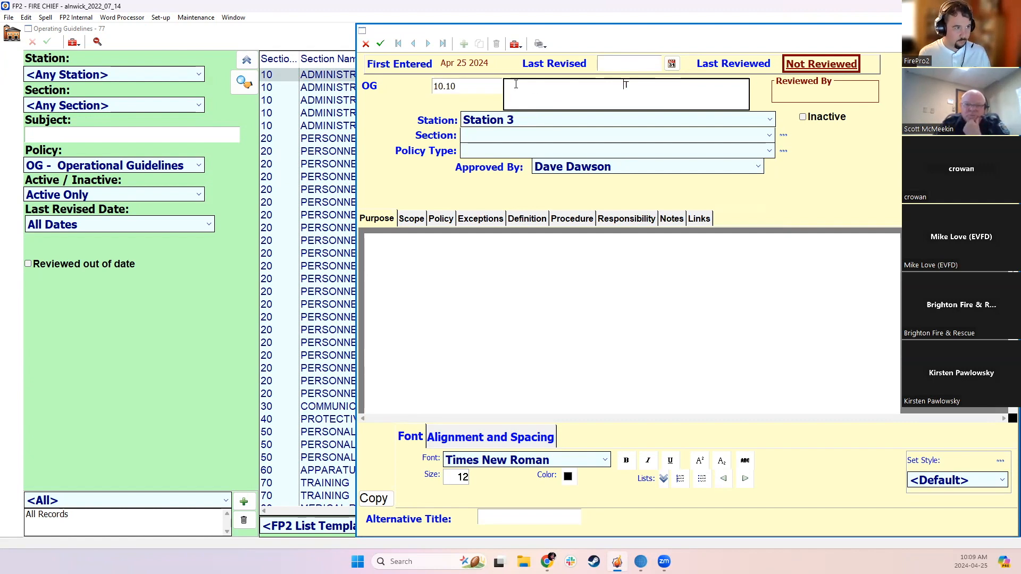
{"action": "type", "text": "est OG"}
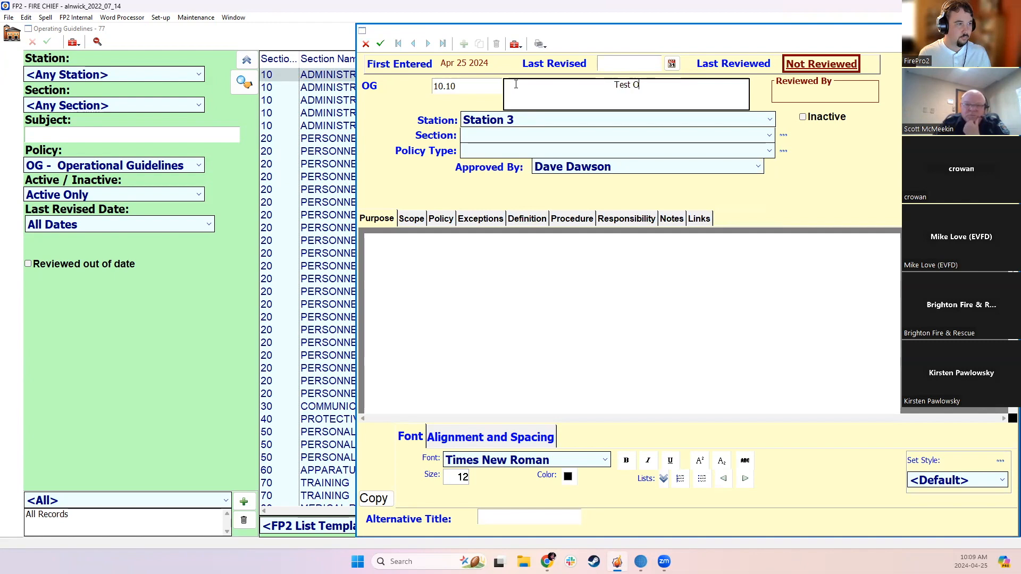
Assign the new guideline to section 10 ADMINISTRATION and policy type SOP - Standard Operating Procedures
{"action": "left_click", "coordinate": [506, 138]}
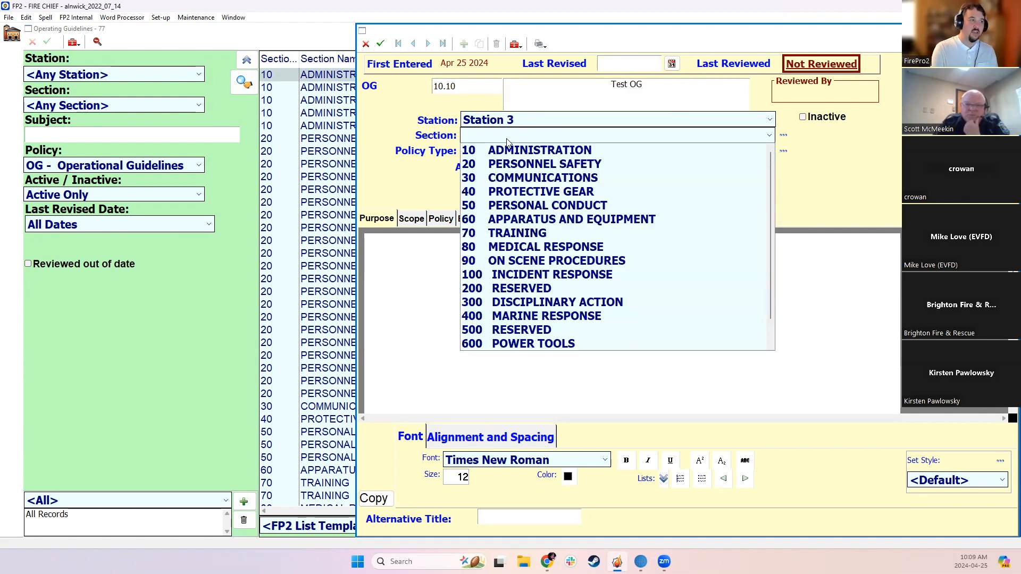
{"action": "left_click", "coordinate": [526, 150]}
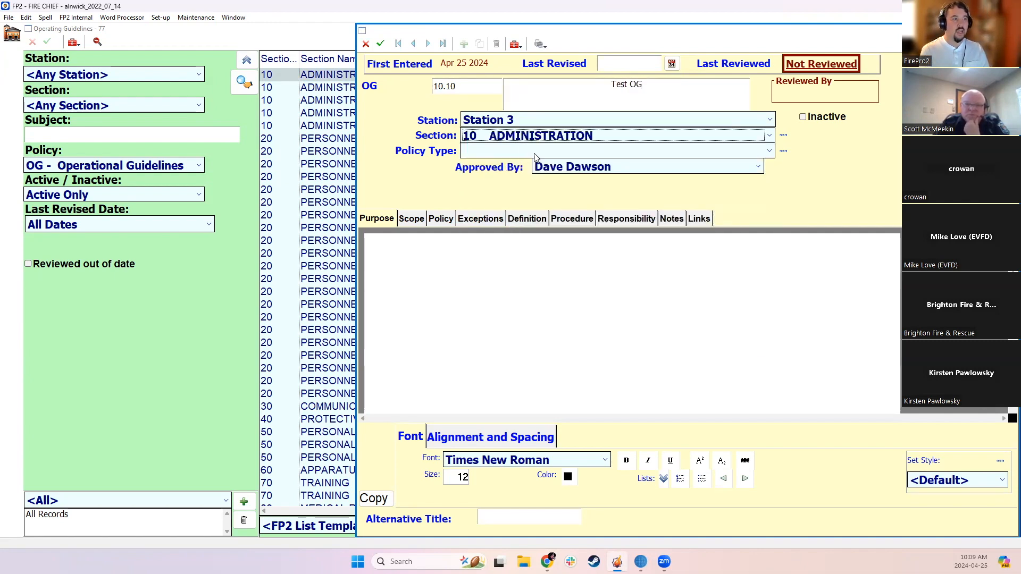
{"action": "left_click", "coordinate": [534, 152]}
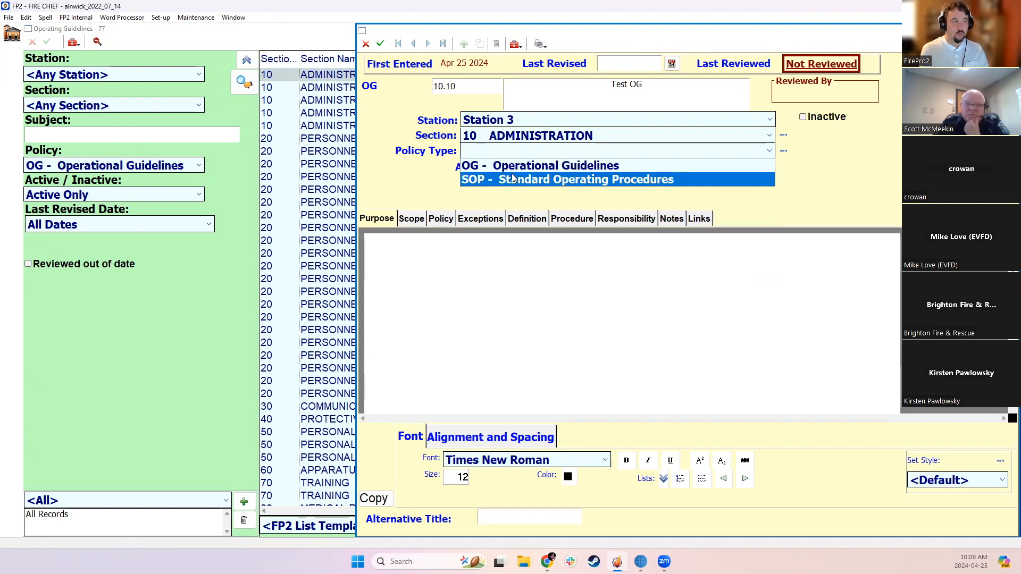
{"action": "left_click", "coordinate": [585, 181]}
Clear the guideline's Approved By selection and save the record
{"action": "left_click", "coordinate": [547, 168]}
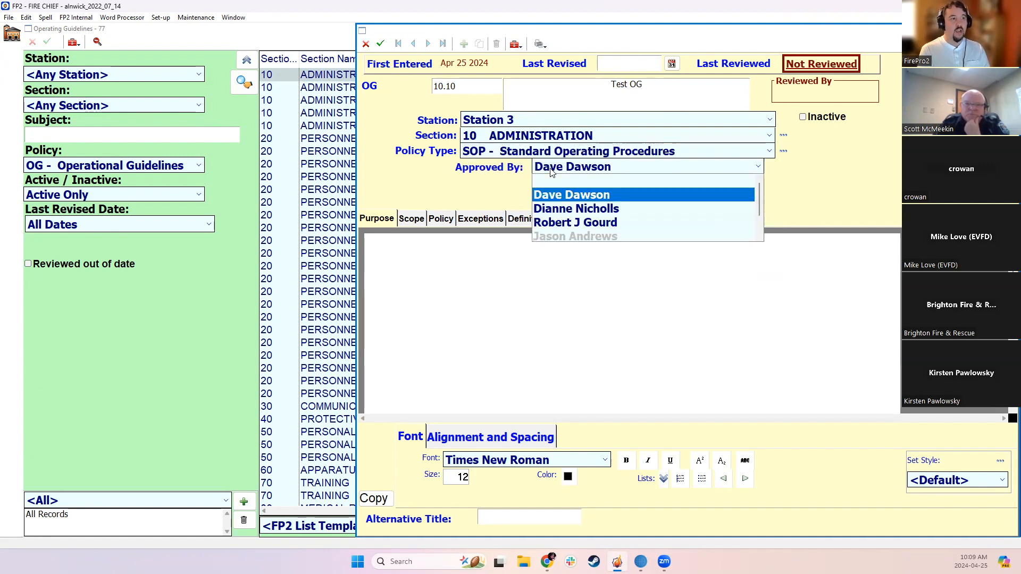
{"action": "left_click", "coordinate": [546, 168]}
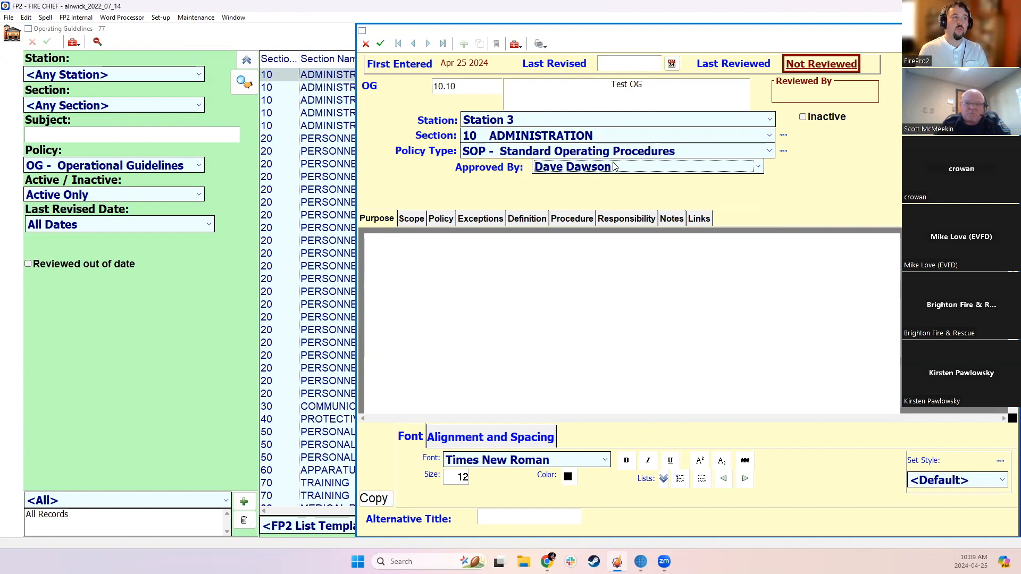
{"action": "left_click", "coordinate": [572, 168]}
{"action": "left_click", "coordinate": [572, 174]}
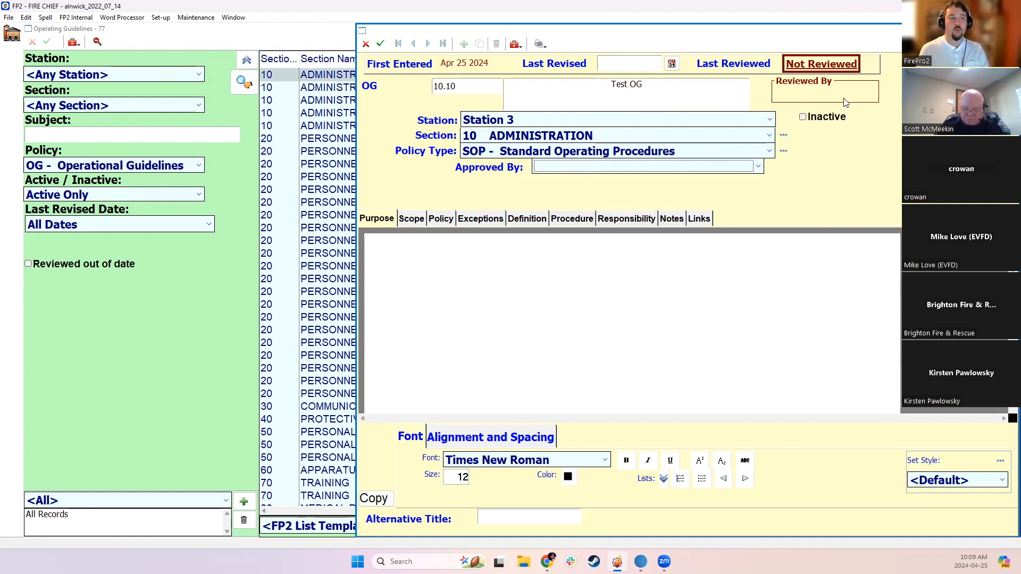
{"action": "left_click", "coordinate": [380, 44]}
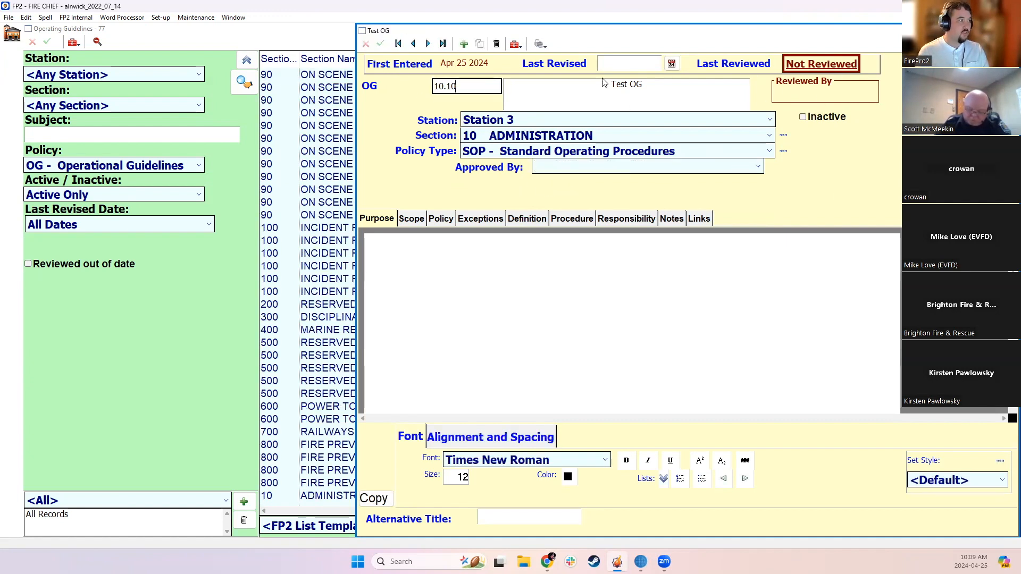
Open the first listed member's personnel record from the Personnel module and show their Employment officer settings
{"action": "left_click", "coordinate": [9, 36]}
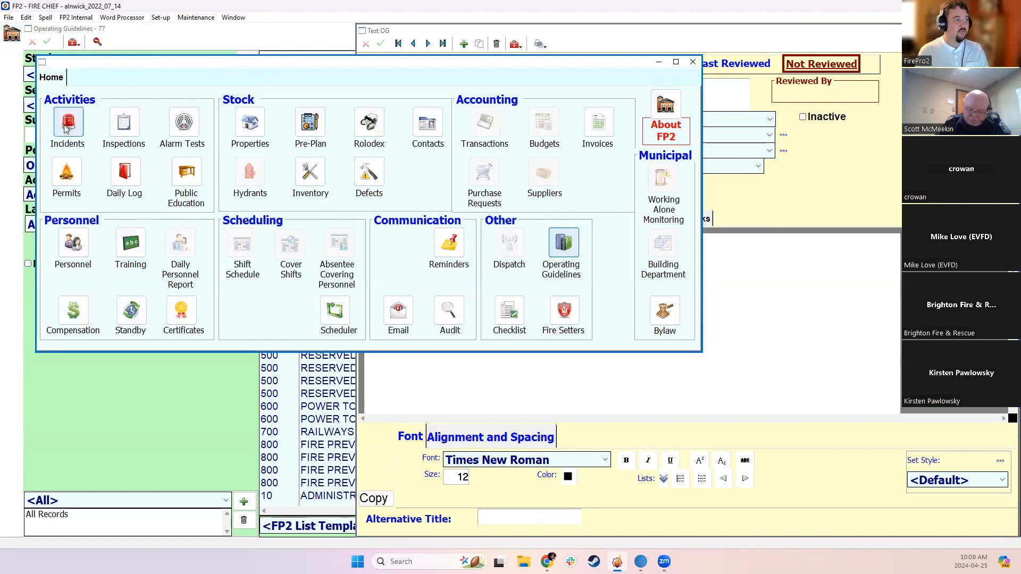
{"action": "left_click", "coordinate": [73, 243]}
{"action": "left_click", "coordinate": [415, 80]}
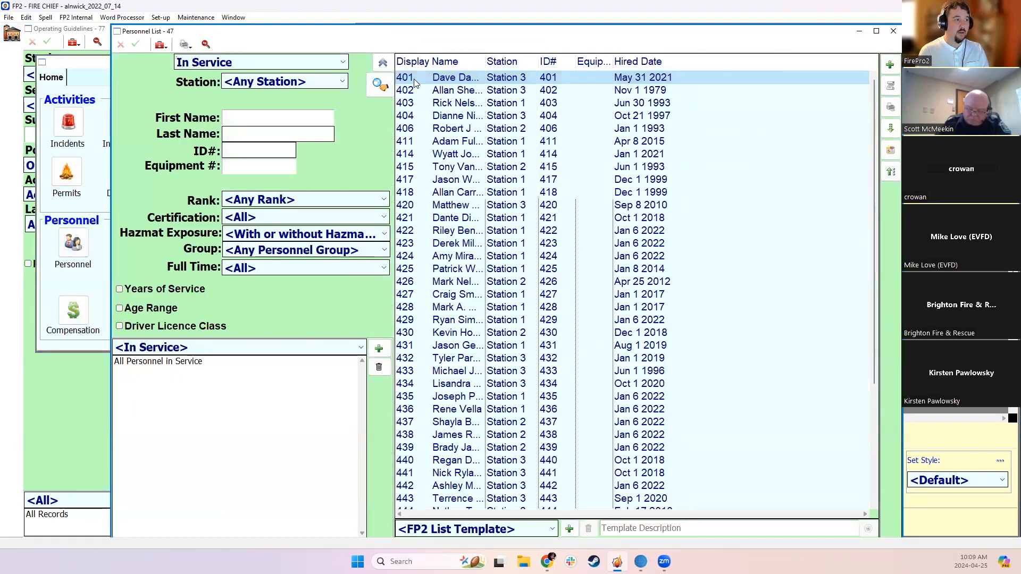
{"action": "double_click", "coordinate": [415, 79]}
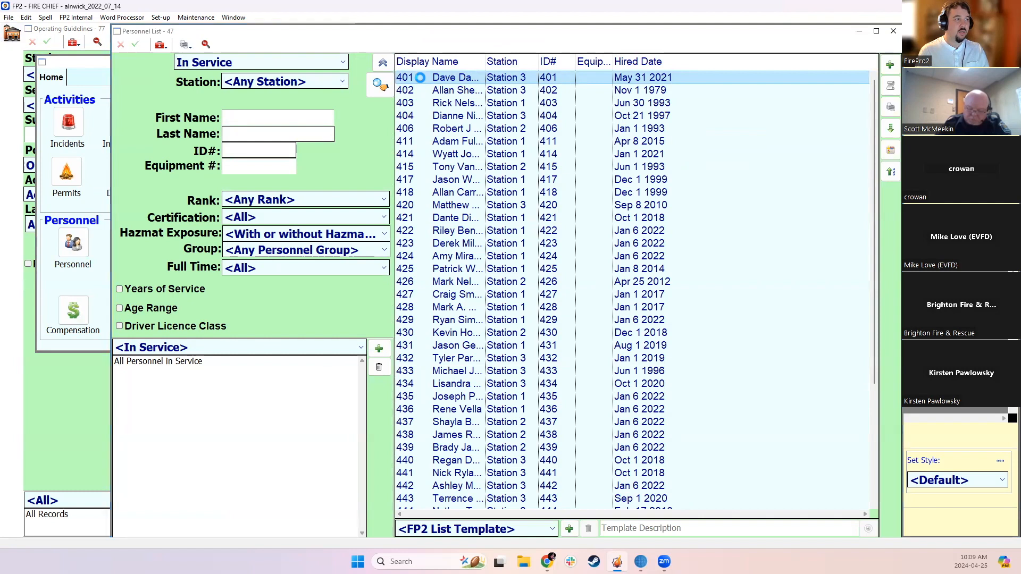
{"action": "left_click", "coordinate": [316, 101]}
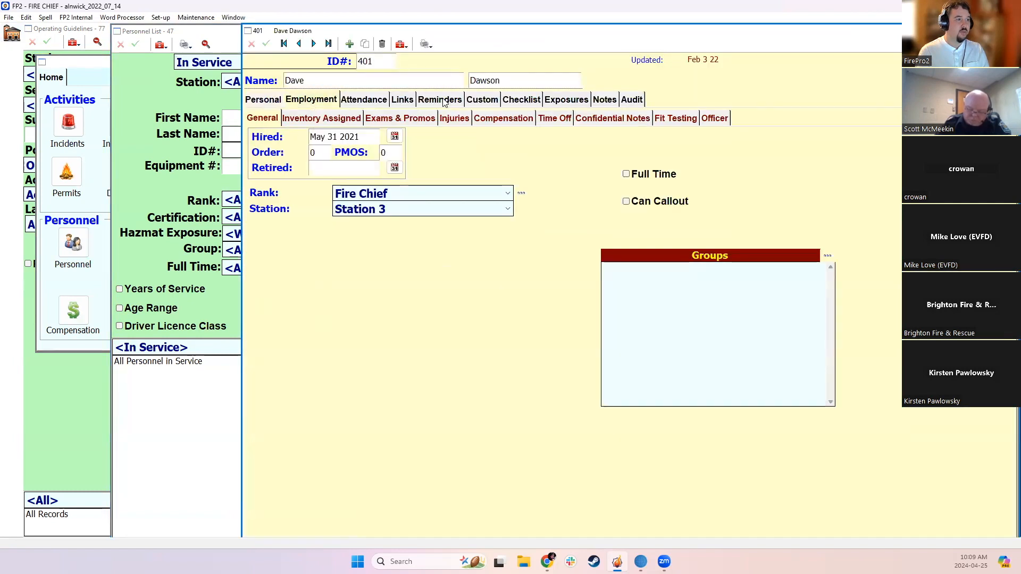
{"action": "left_click", "coordinate": [717, 118]}
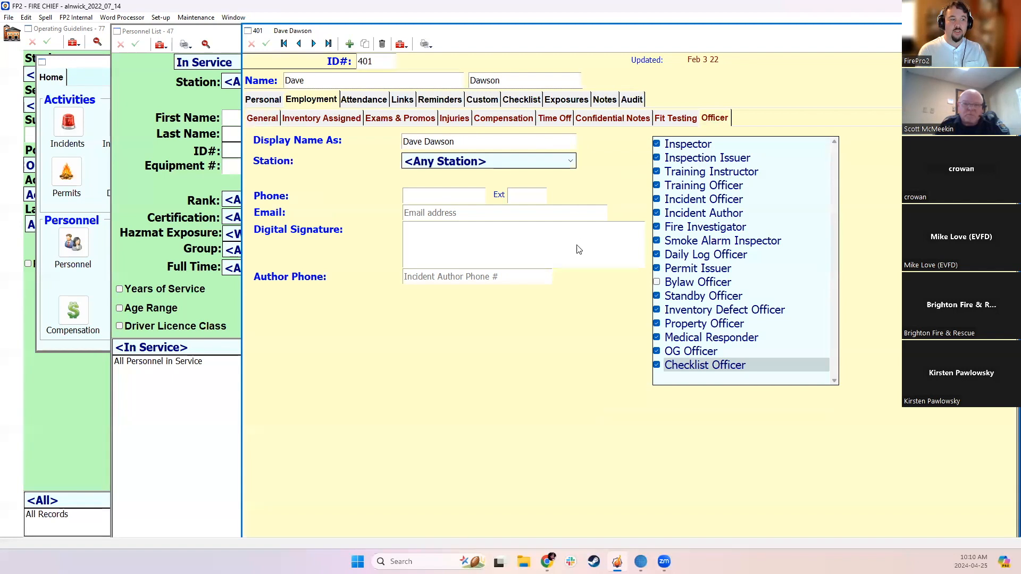
Examine the OG Officer role in the officer list, then close the personnel record and discard any changes
{"action": "left_click", "coordinate": [673, 354]}
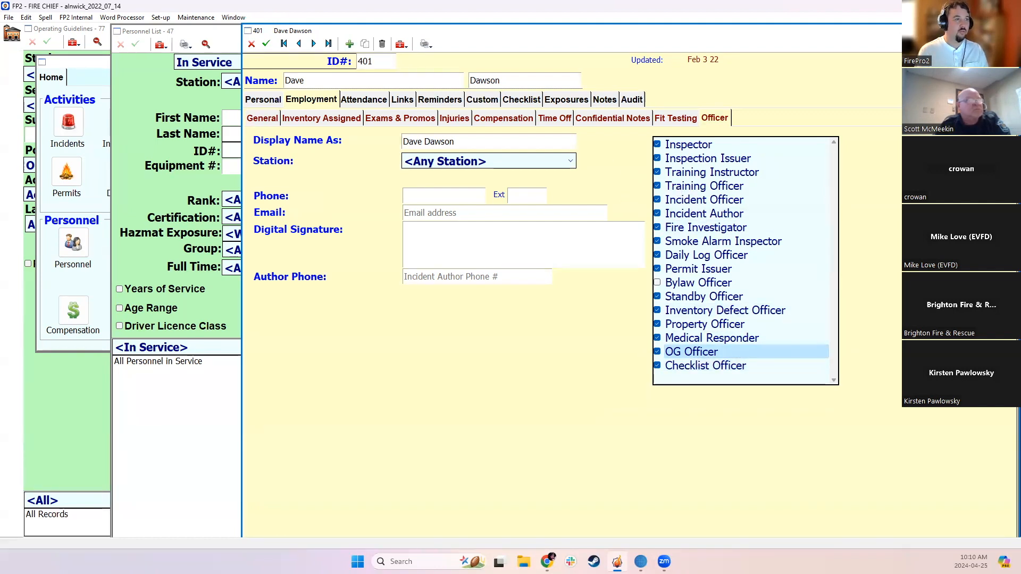
{"action": "left_click", "coordinate": [252, 44]}
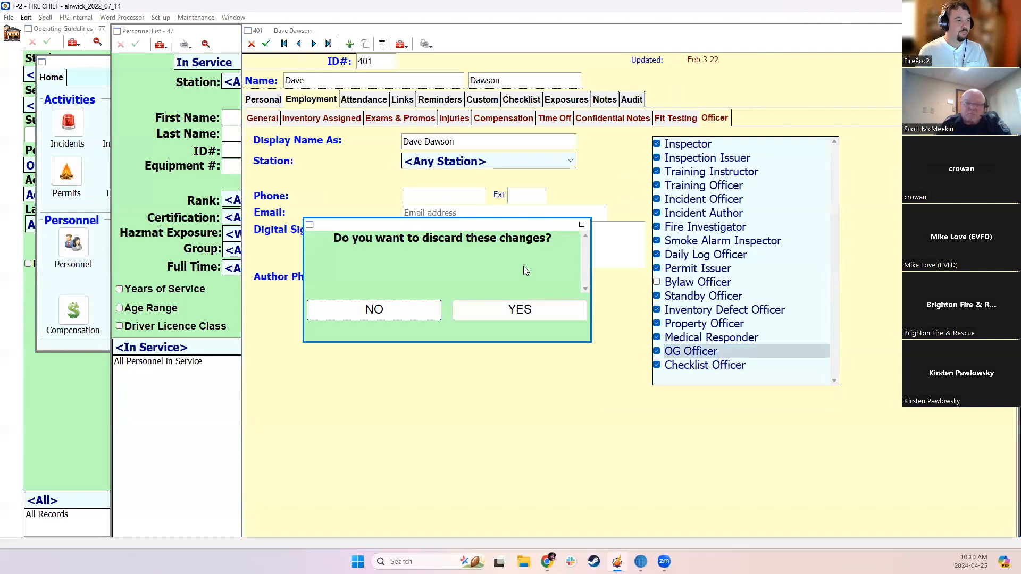
{"action": "left_click", "coordinate": [519, 309]}
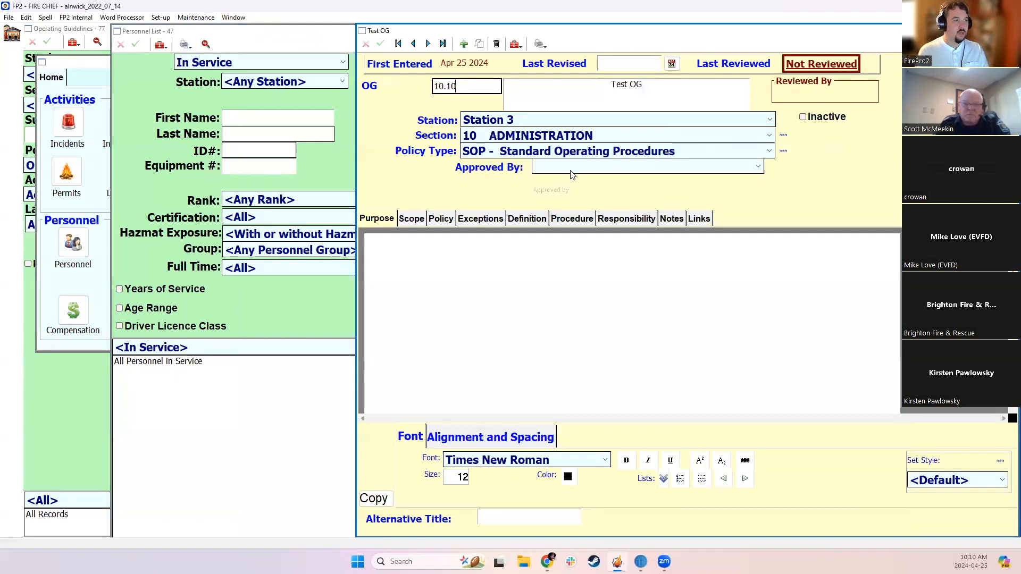
Check the Approved By options of Test OG and look through its text sections from Scope to Responsibility, returning to Purpose
{"action": "left_click", "coordinate": [570, 167]}
{"action": "left_click", "coordinate": [570, 167]}
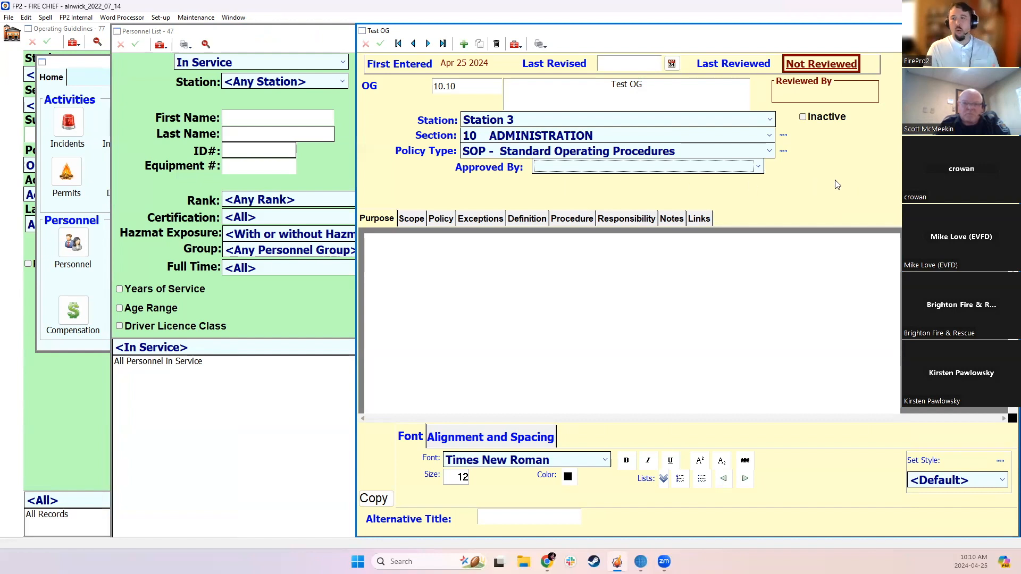
{"action": "left_click", "coordinate": [420, 222]}
{"action": "left_click", "coordinate": [441, 219]}
{"action": "left_click", "coordinate": [480, 219]}
{"action": "left_click", "coordinate": [527, 219]}
{"action": "left_click", "coordinate": [571, 219]}
{"action": "left_click", "coordinate": [616, 219]}
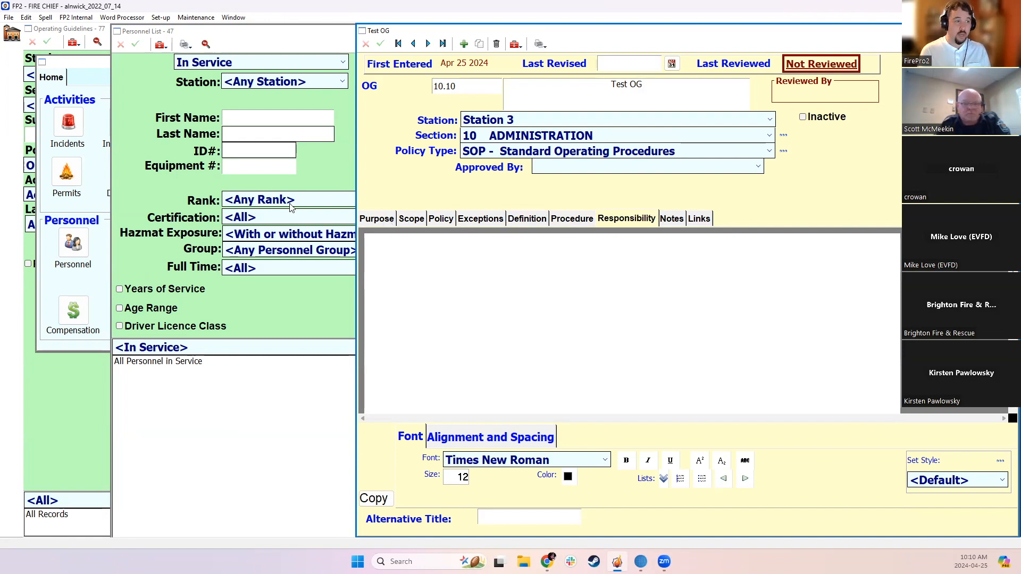
{"action": "left_click", "coordinate": [366, 219]}
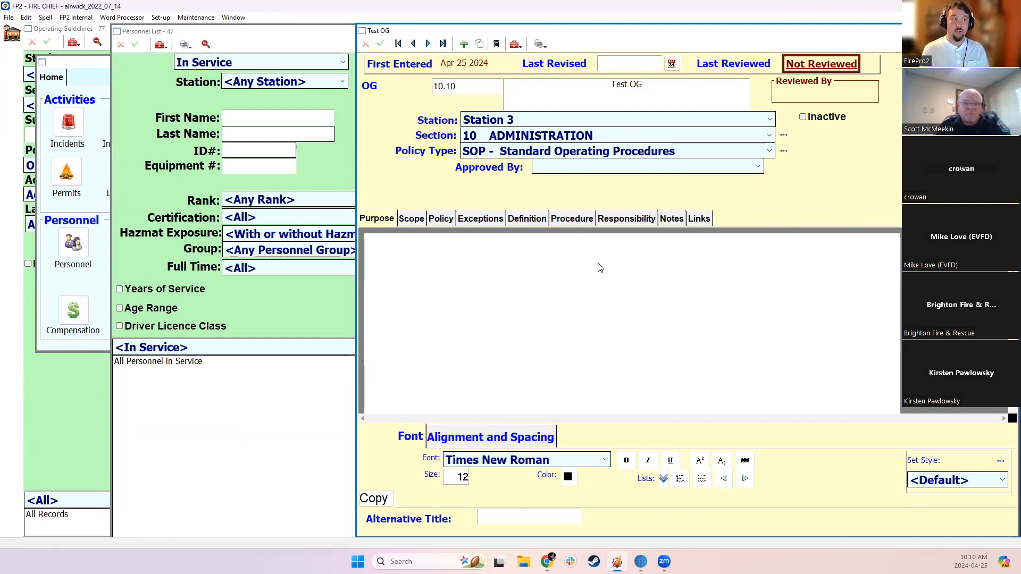
Give the Purpose section of Test OG the alternative title Why We Do This and save the record
{"action": "left_click", "coordinate": [501, 515]}
{"action": "type", "text": "Why "}
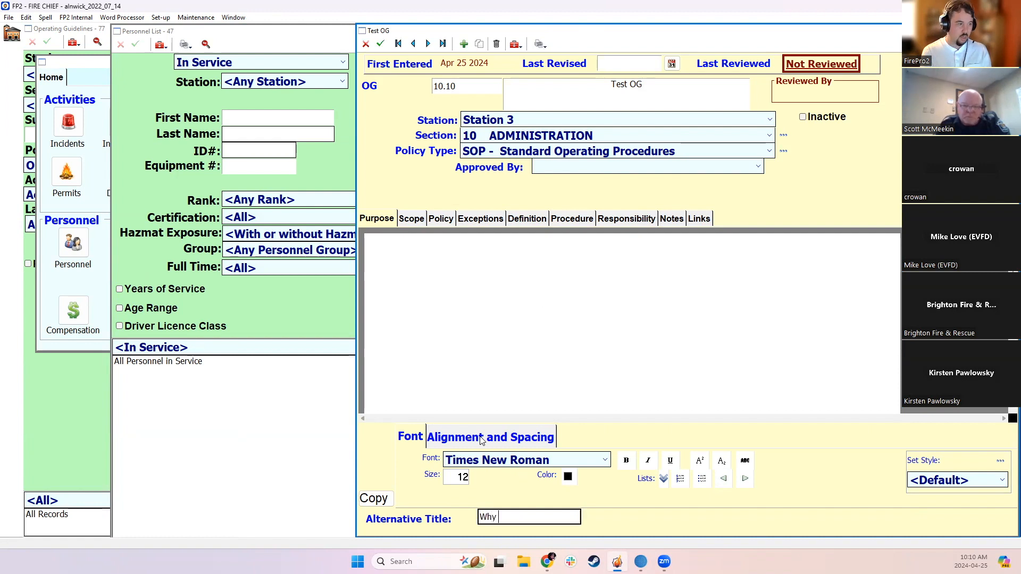
{"action": "type", "text": "We do This"}
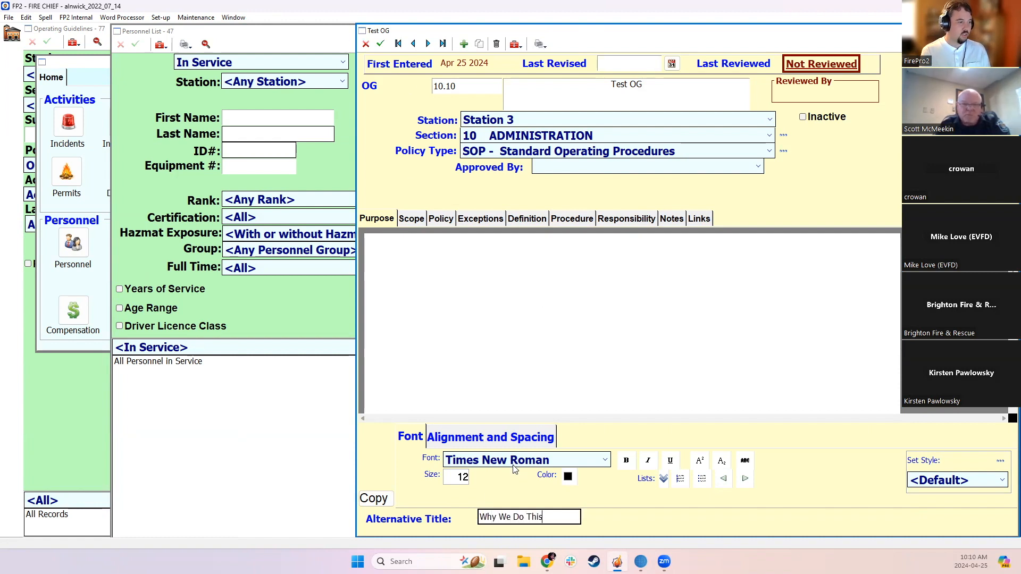
{"action": "left_click", "coordinate": [381, 44]}
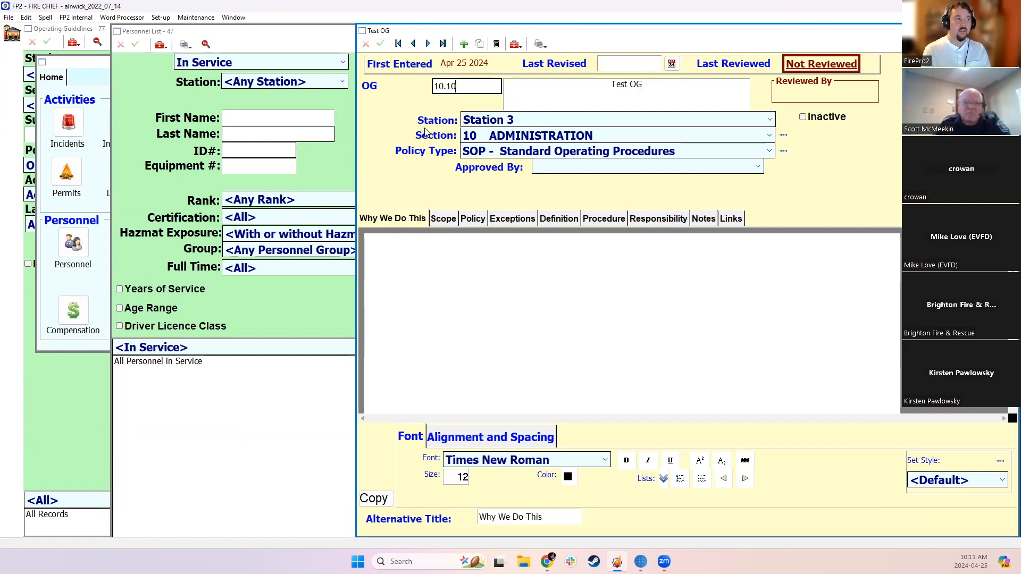
Check the section titles of the first guideline, Record / Reports, for comparison and return to Test OG
{"action": "left_click", "coordinate": [426, 47]}
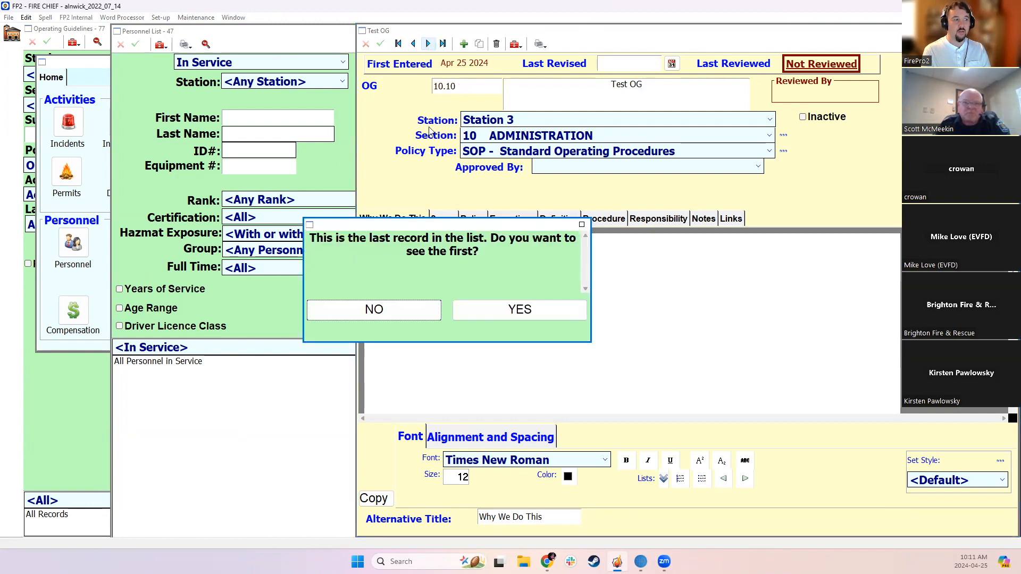
{"action": "left_click", "coordinate": [487, 317]}
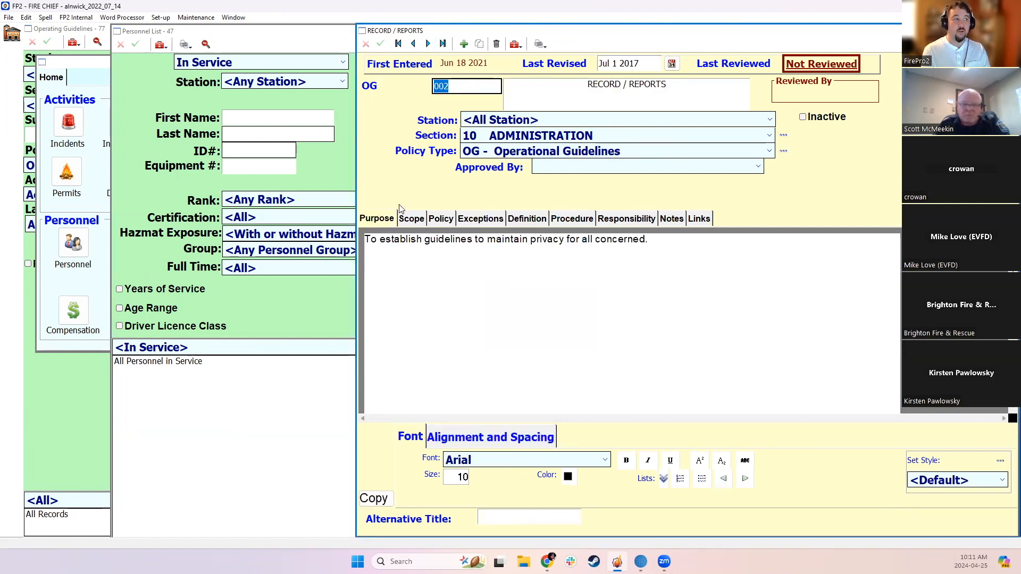
{"action": "left_click", "coordinate": [481, 86]}
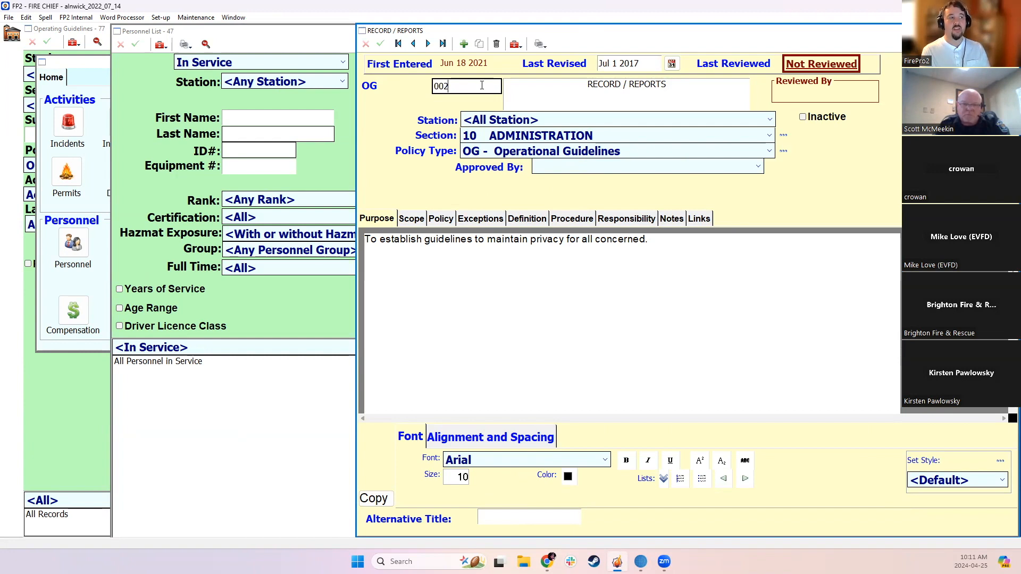
{"action": "left_click", "coordinate": [413, 44]}
{"action": "left_click", "coordinate": [518, 308]}
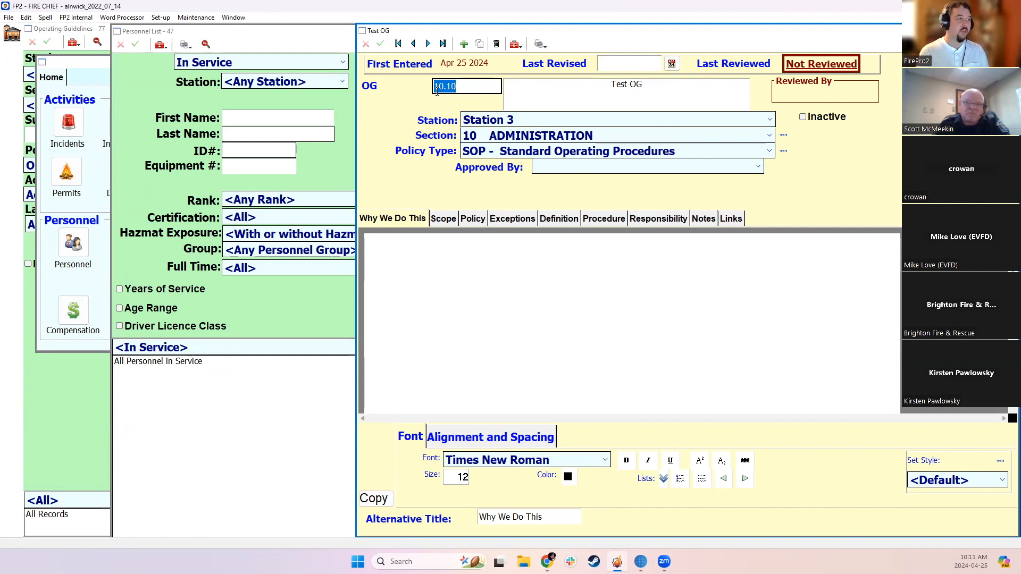
Look through the Scope, Policy, Exceptions, Definition and Procedure sections of Test OG
{"action": "left_click", "coordinate": [476, 86]}
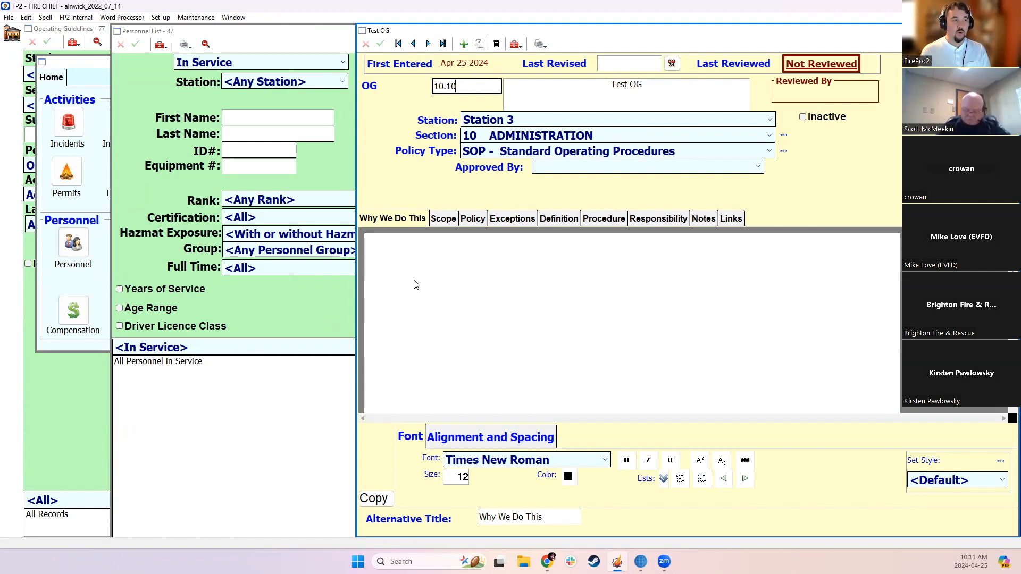
{"action": "left_click", "coordinate": [447, 218]}
{"action": "left_click", "coordinate": [476, 218]}
{"action": "left_click", "coordinate": [499, 219]}
{"action": "left_click", "coordinate": [560, 220]}
{"action": "left_click", "coordinate": [618, 219]}
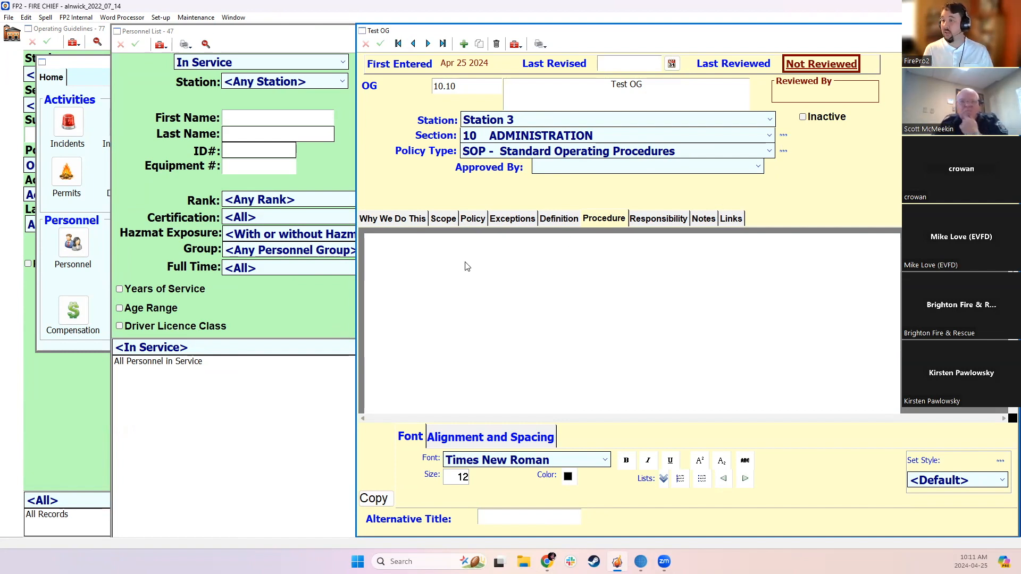
Go to the Record / Reports guideline and review its Purpose and Scope text
{"action": "left_click", "coordinate": [428, 43]}
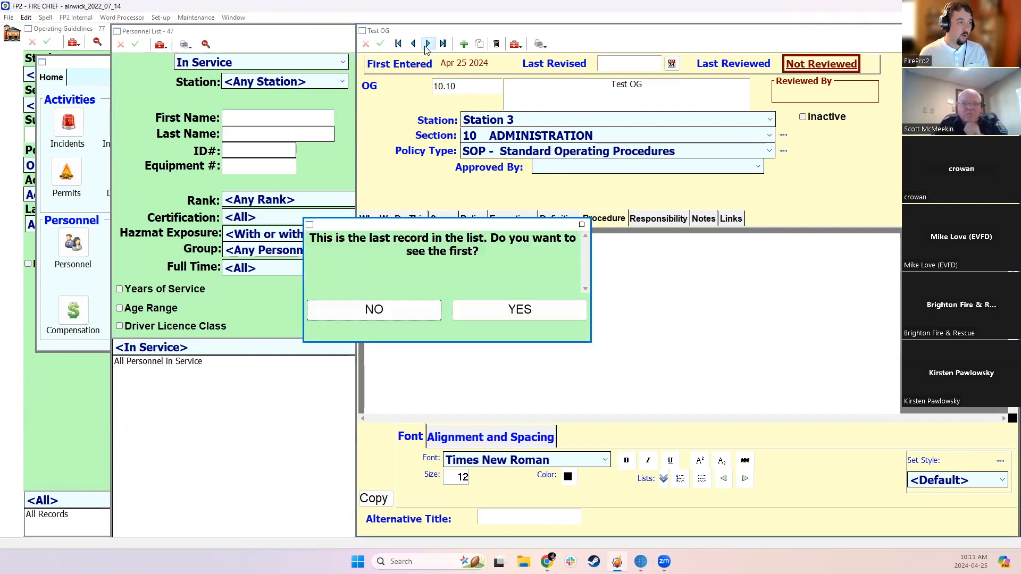
{"action": "left_click", "coordinate": [468, 304]}
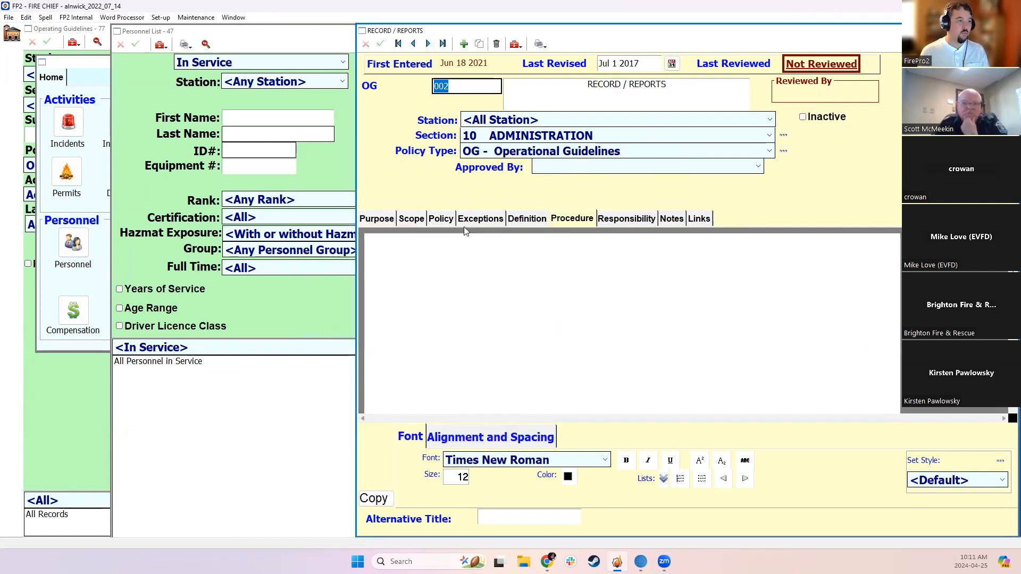
{"action": "left_click", "coordinate": [390, 218]}
{"action": "left_click", "coordinate": [411, 218]}
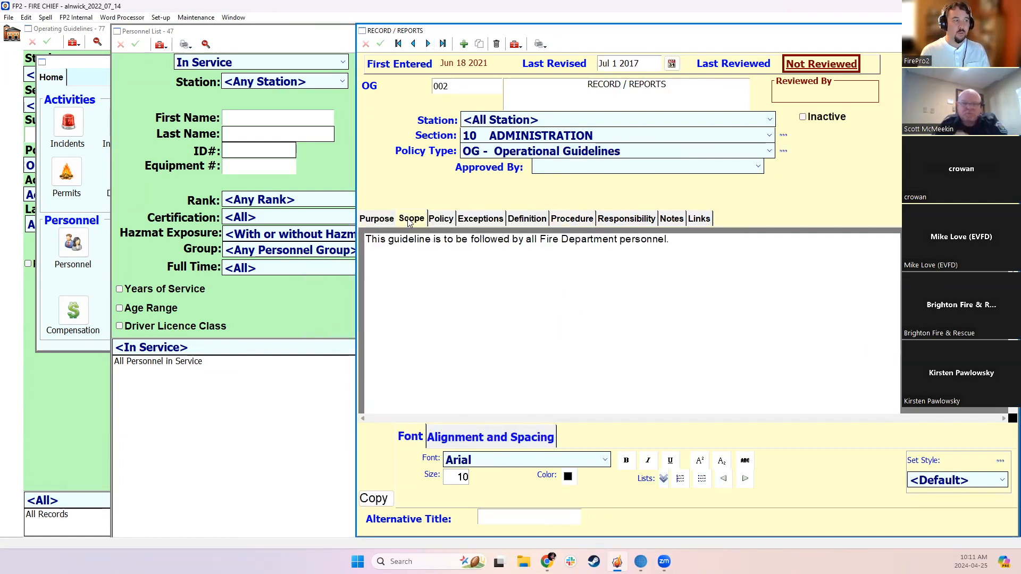
Look through the Policy, Exceptions, Definition and Procedure sections of the Record / Reports guideline
{"action": "left_click", "coordinate": [441, 219]}
{"action": "left_click", "coordinate": [499, 219]}
{"action": "left_click", "coordinate": [526, 219]}
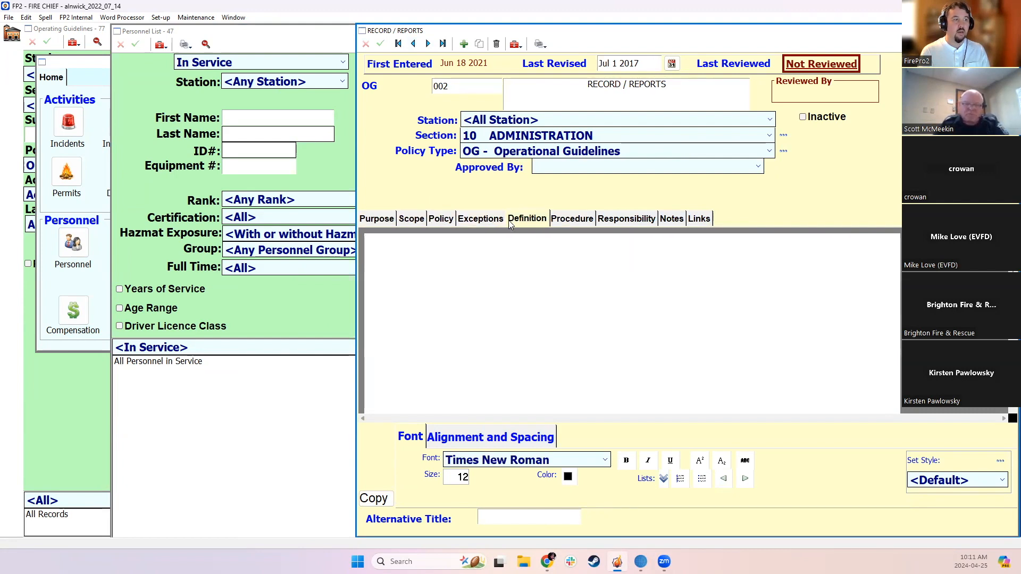
{"action": "left_click", "coordinate": [556, 220]}
{"action": "left_click", "coordinate": [481, 218]}
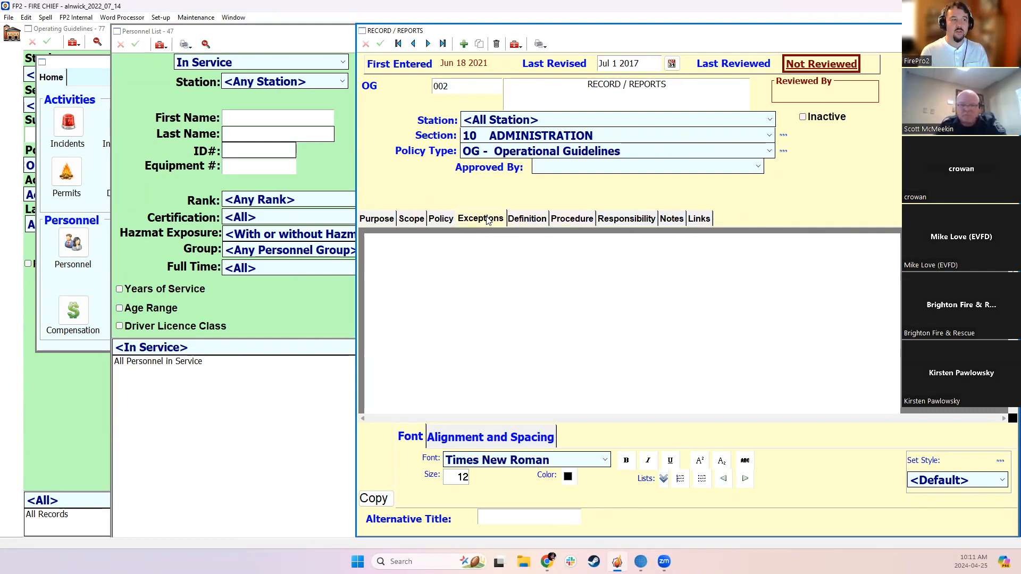
Preview the printout of the Record / Reports guideline and close the preview
{"action": "left_click", "coordinate": [516, 45]}
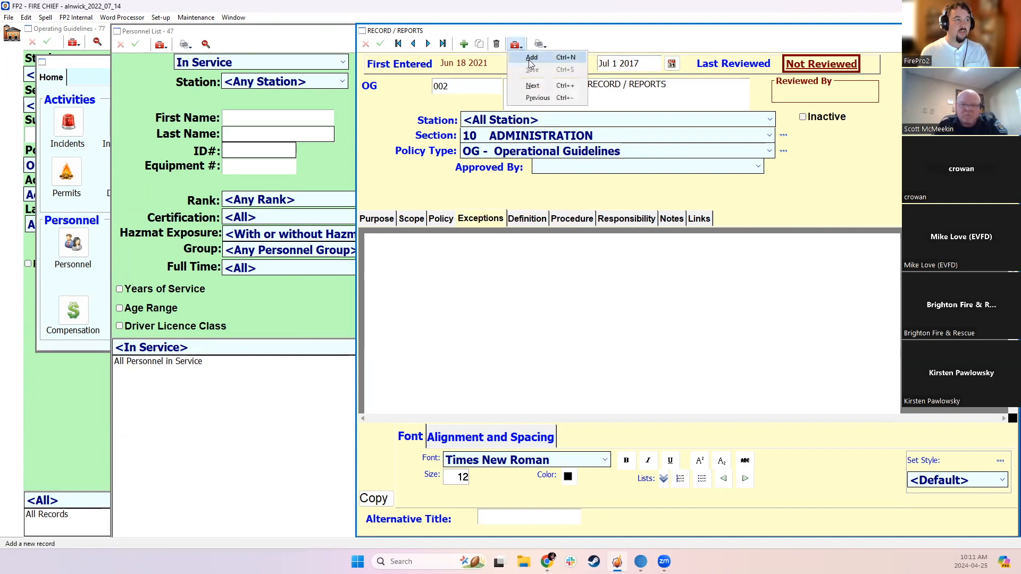
{"action": "left_click", "coordinate": [540, 43]}
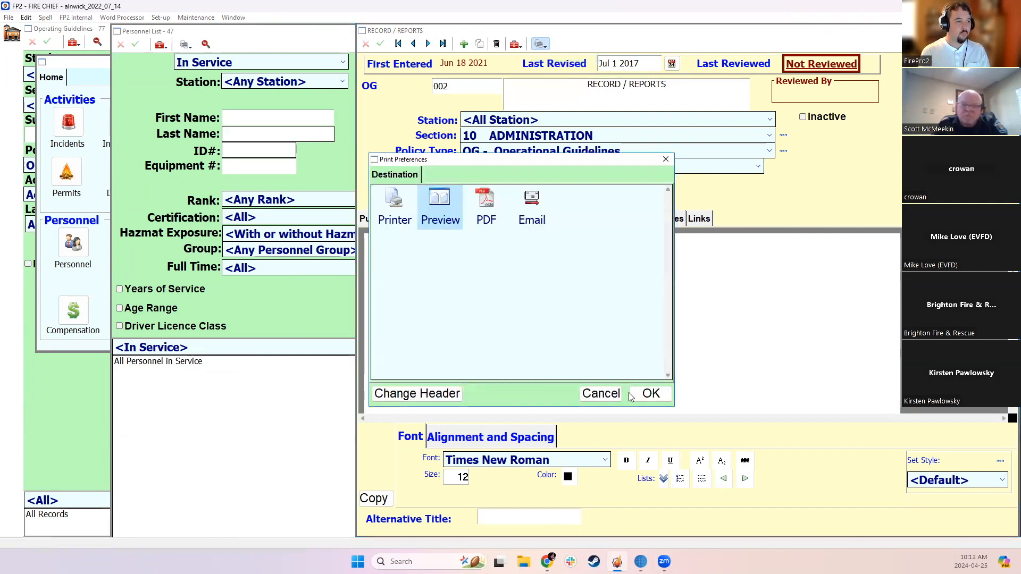
{"action": "left_click", "coordinate": [651, 393]}
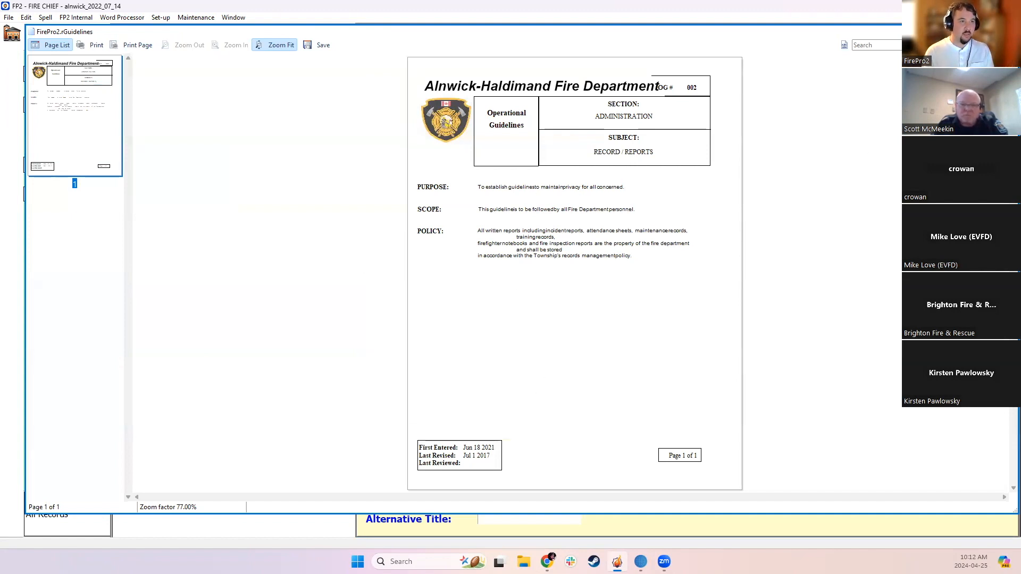
{"action": "left_click", "coordinate": [1008, 32]}
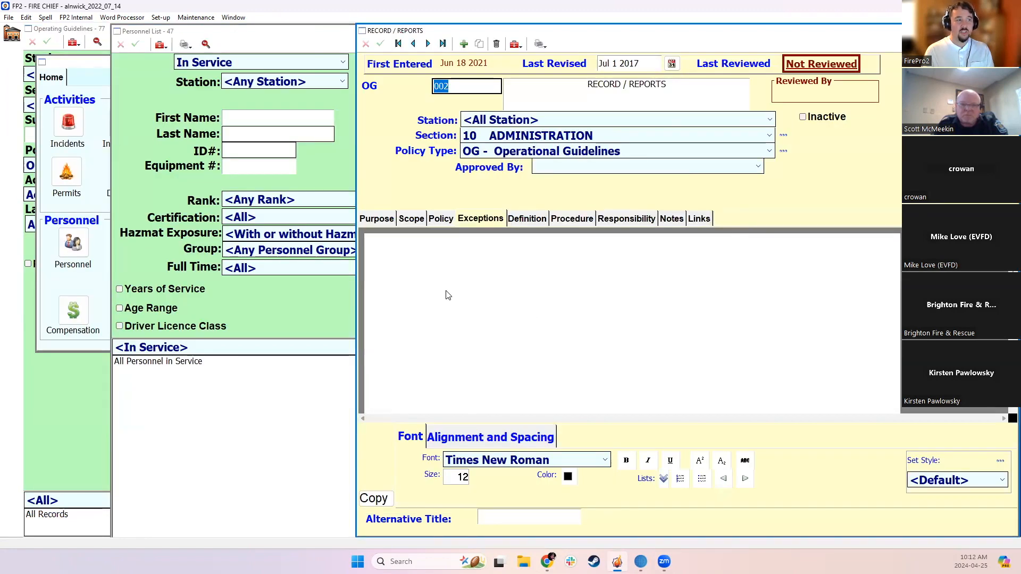
Remove the empty line after the Purpose text of Record / Reports and check its Scope and Policy text
{"action": "left_click", "coordinate": [382, 218]}
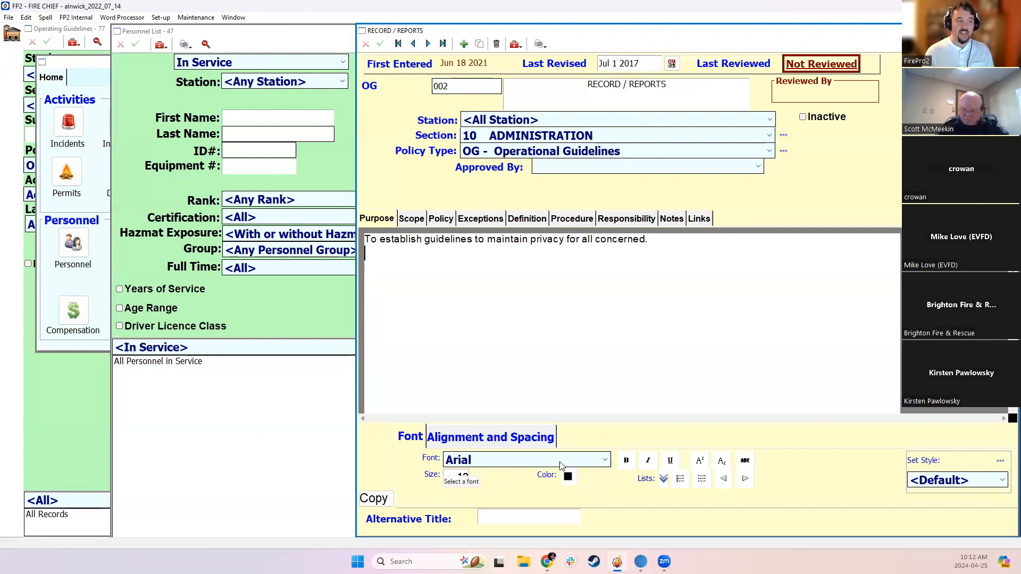
{"action": "key", "text": "BackSpace"}
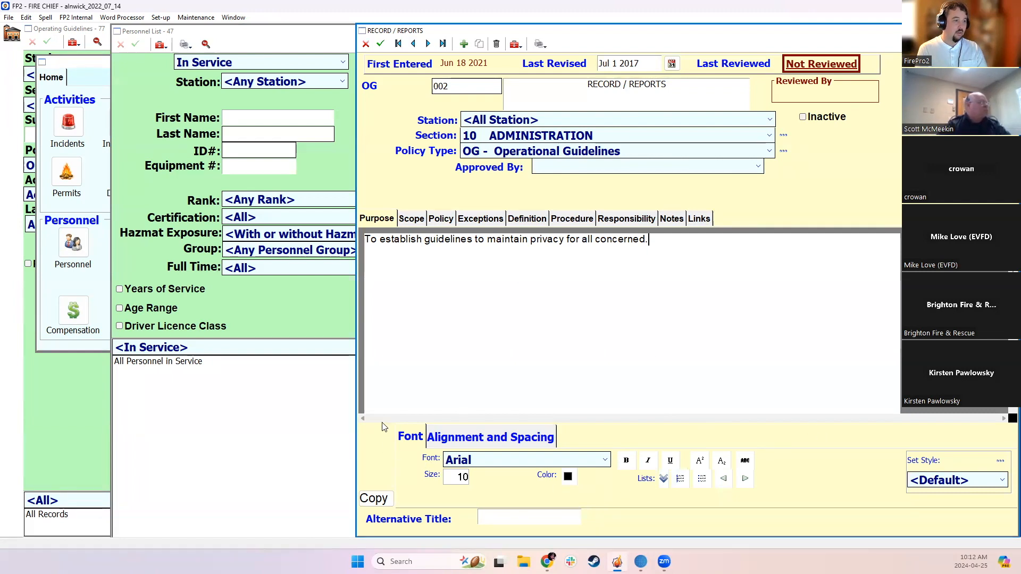
{"action": "left_click", "coordinate": [409, 218]}
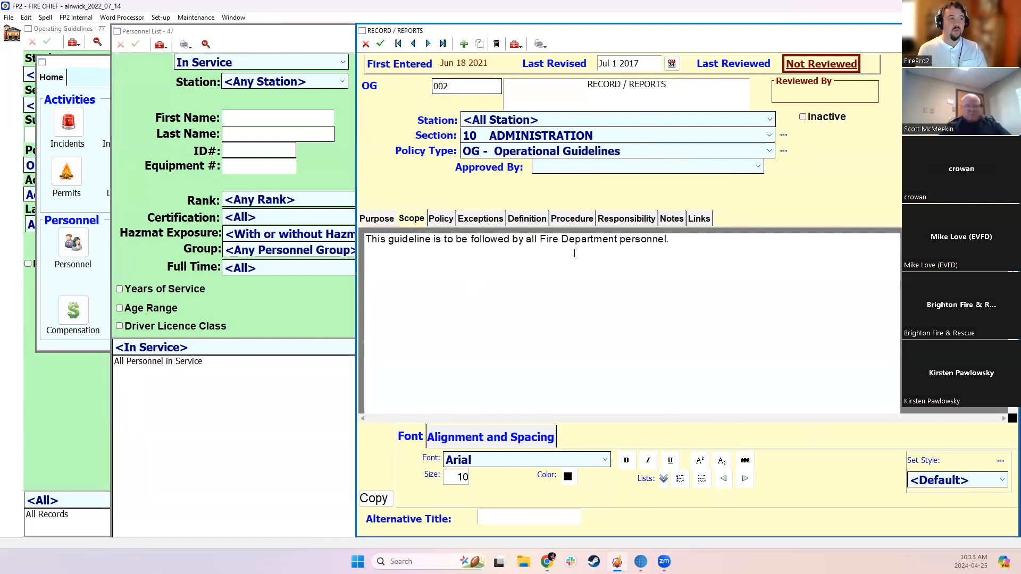
{"action": "left_click", "coordinate": [448, 219]}
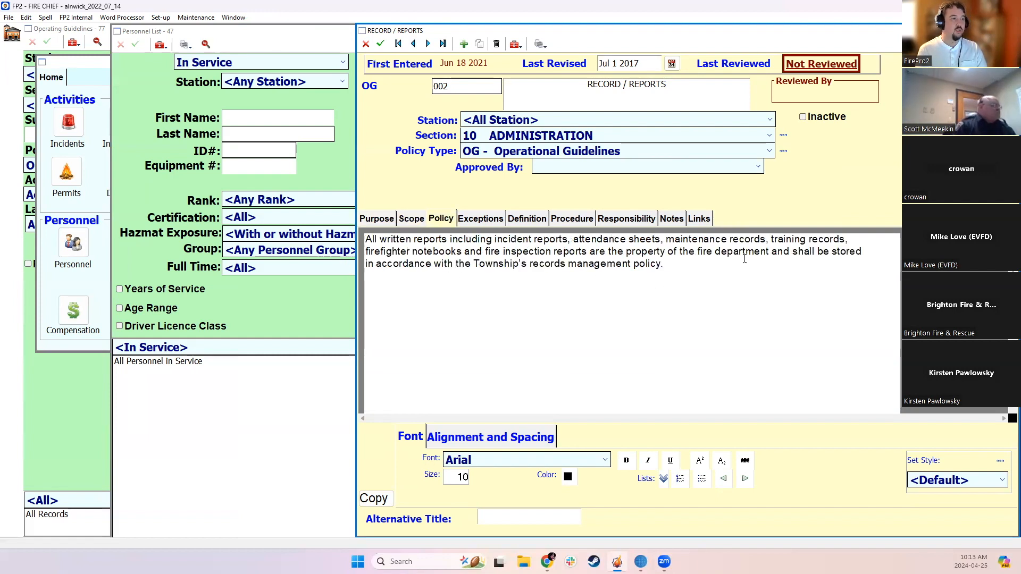
Examine the Pictures and Other Links areas of Record / Reports, comparing them with its Purpose, Scope and Policy text
{"action": "left_click", "coordinate": [698, 220]}
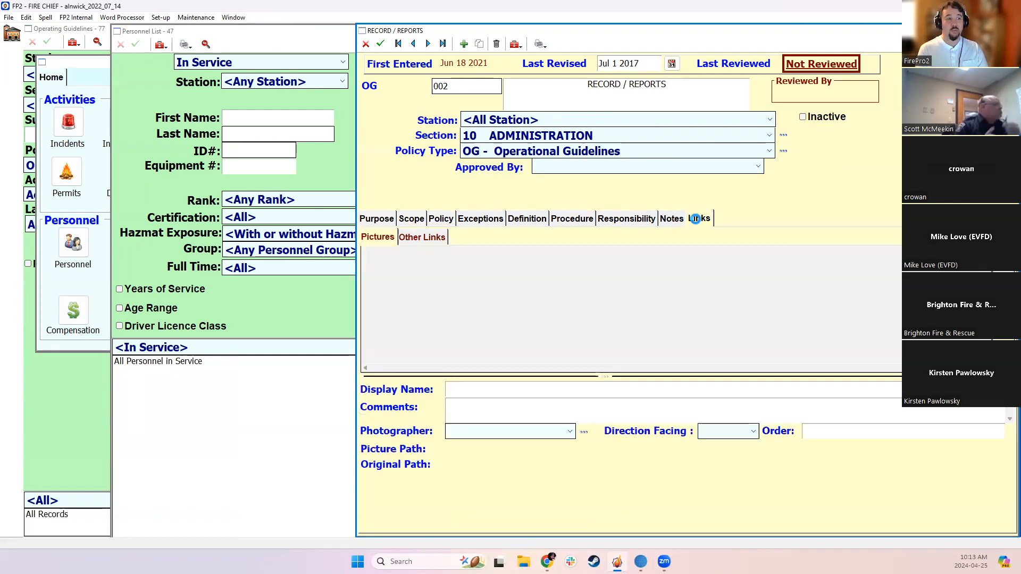
{"action": "left_click", "coordinate": [379, 220]}
{"action": "left_click", "coordinate": [697, 221]}
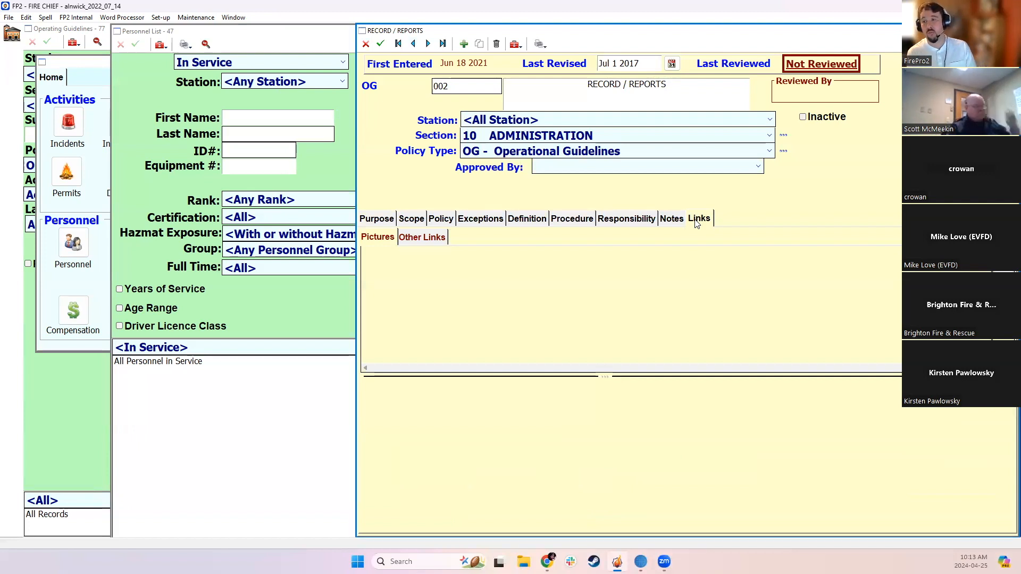
{"action": "left_click", "coordinate": [414, 239]}
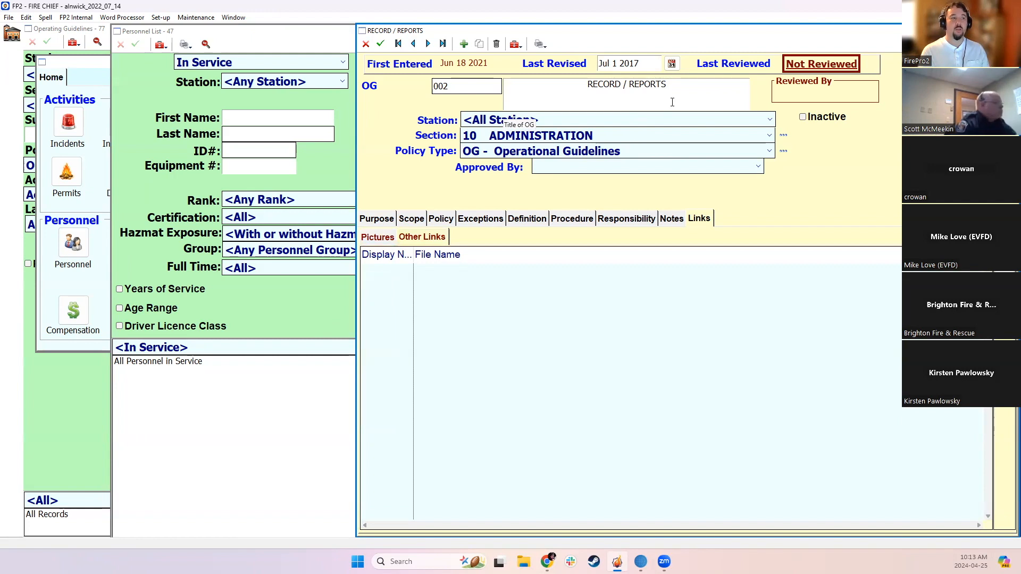
{"action": "left_click", "coordinate": [391, 221]}
{"action": "left_click", "coordinate": [407, 223]}
{"action": "left_click", "coordinate": [433, 220]}
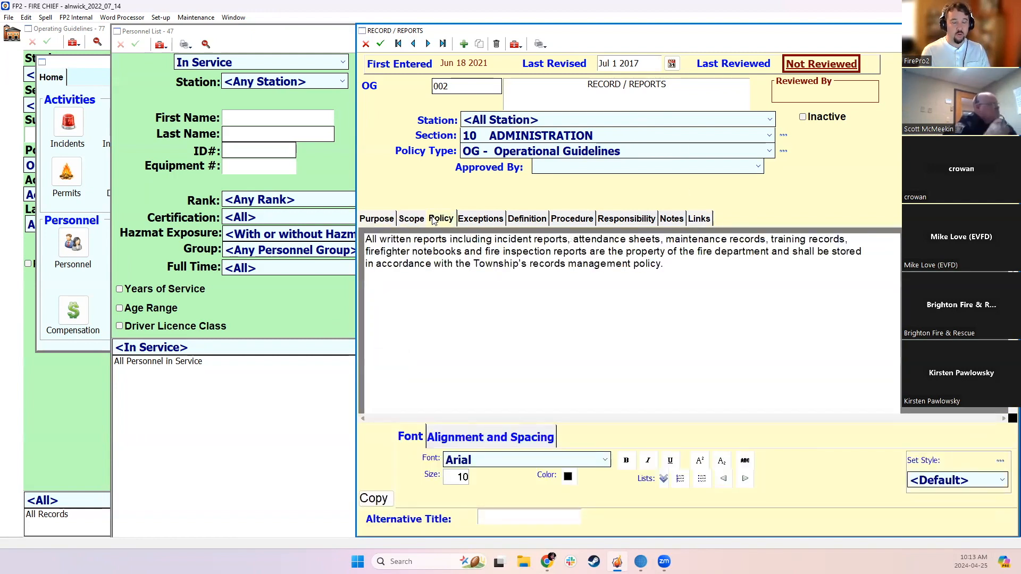
{"action": "left_click", "coordinate": [707, 221]}
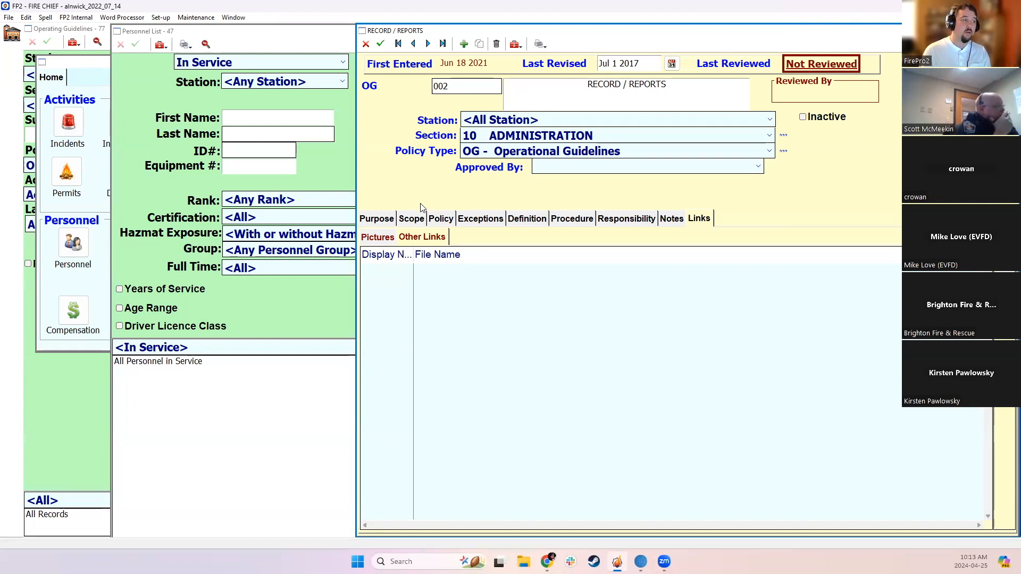
{"action": "left_click", "coordinate": [380, 219]}
{"action": "left_click", "coordinate": [408, 219]}
{"action": "left_click", "coordinate": [381, 222]}
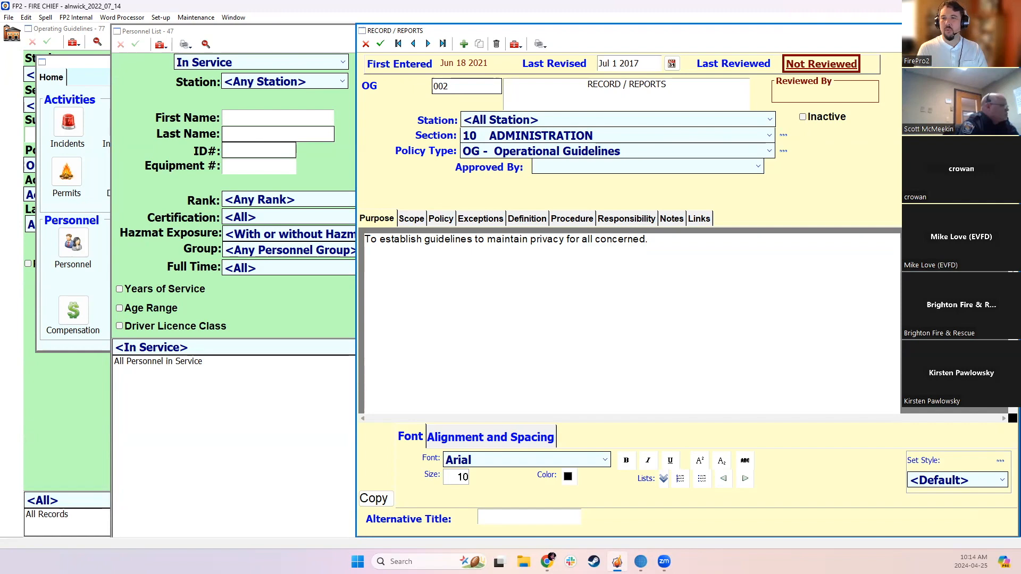
Close the Record / Reports guideline and the Personnel List to return to the guidelines list
{"action": "key", "text": "ctrl+F4"}
{"action": "left_click", "coordinate": [520, 308]}
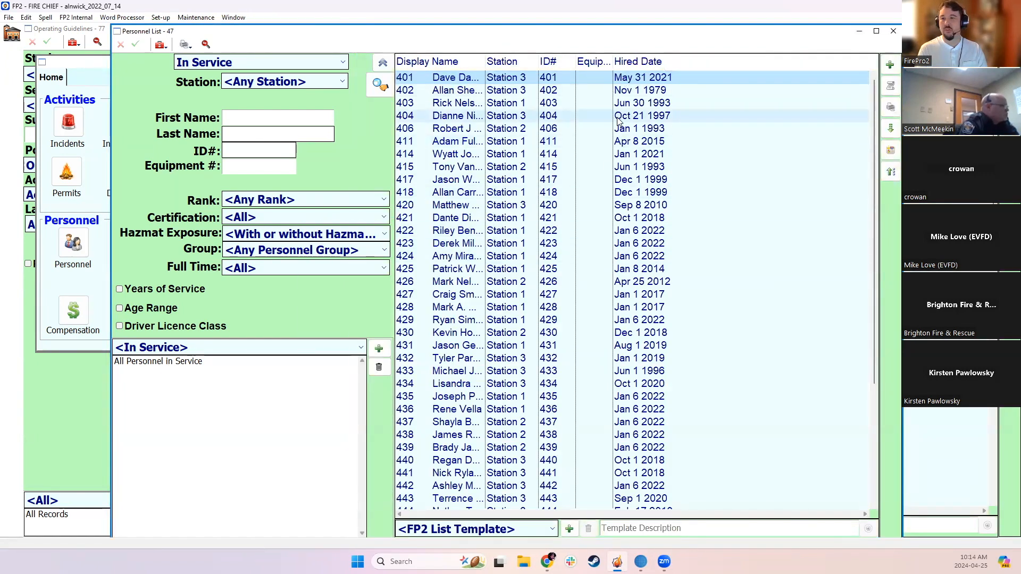
{"action": "left_click", "coordinate": [894, 31]}
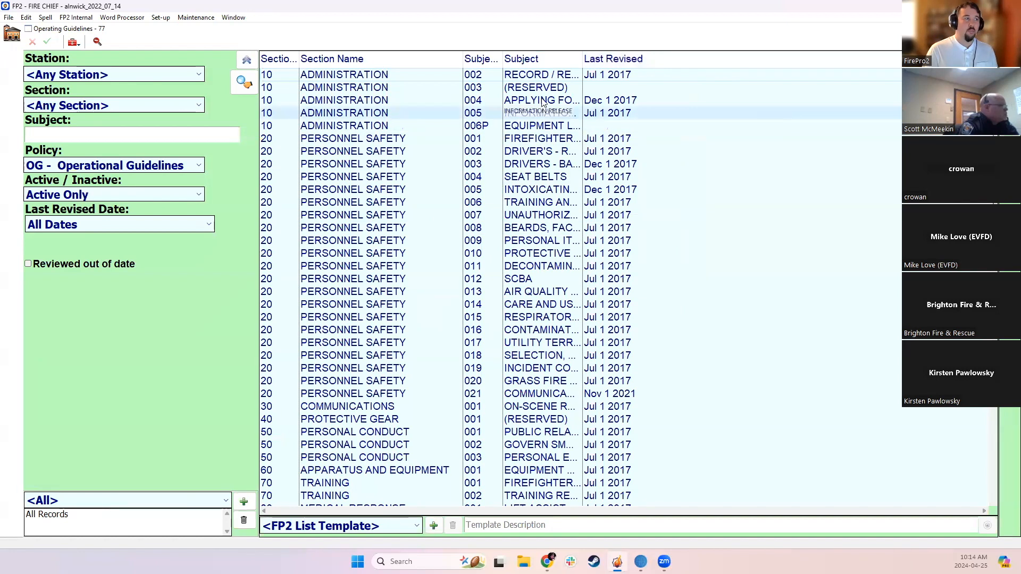
Open the Administration guideline 004, Applying for Promotion, view its full record window and close it
{"action": "double_click", "coordinate": [523, 102]}
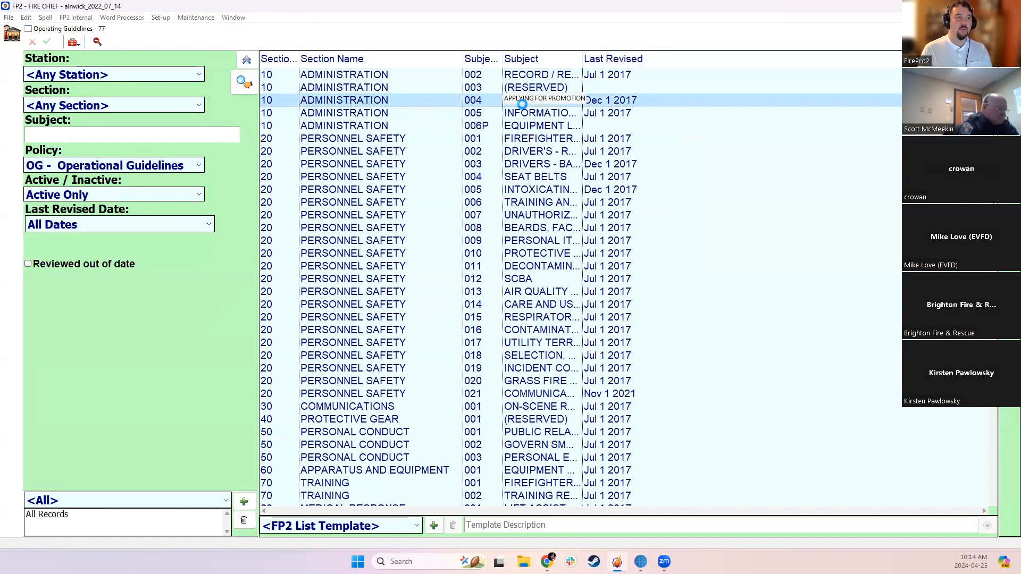
{"action": "left_click", "coordinate": [465, 84]}
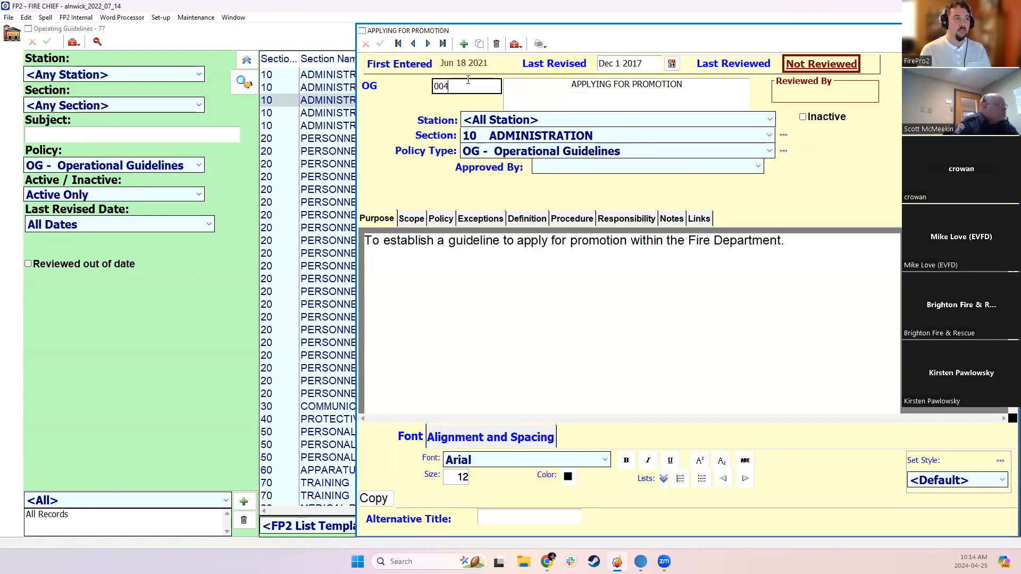
{"action": "left_click_drag", "start_coordinate": [637, 23], "coordinate": [528, 28]}
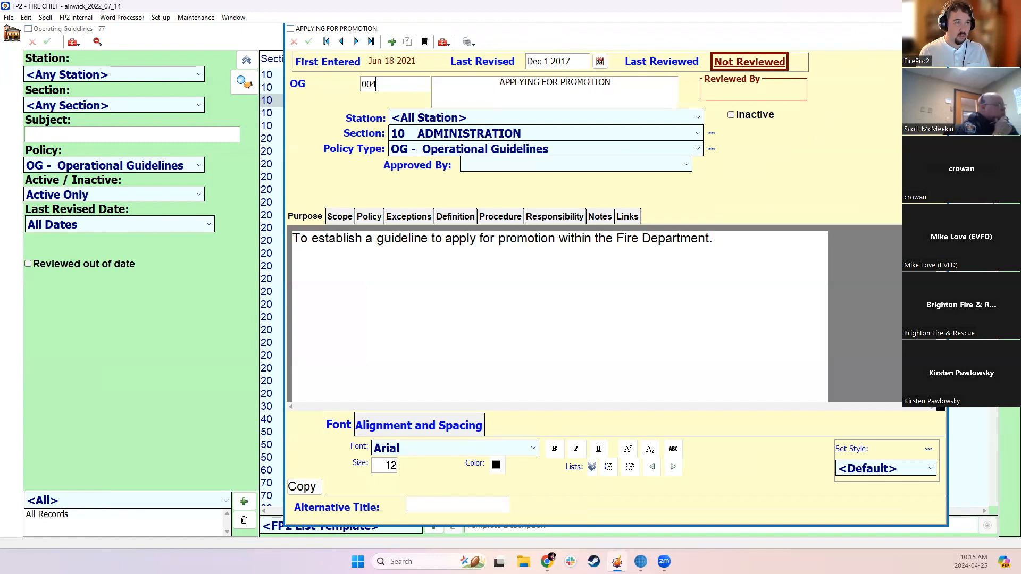
{"action": "left_click", "coordinate": [940, 29]}
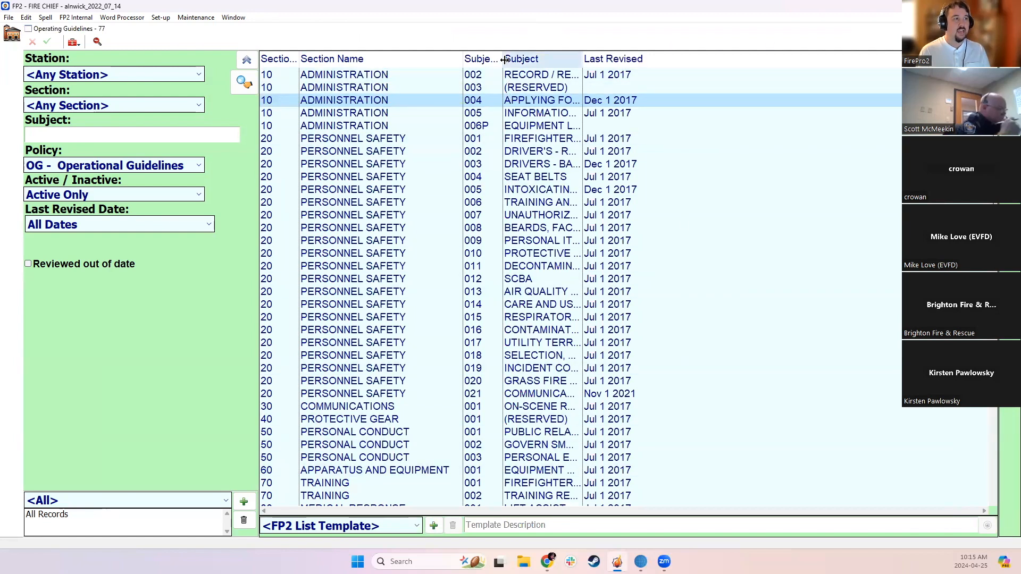
Add a Last Reviewed column to the guidelines list and widen the Subject Number and Last Revised columns
{"action": "left_click_drag", "start_coordinate": [502, 59], "coordinate": [519, 59]}
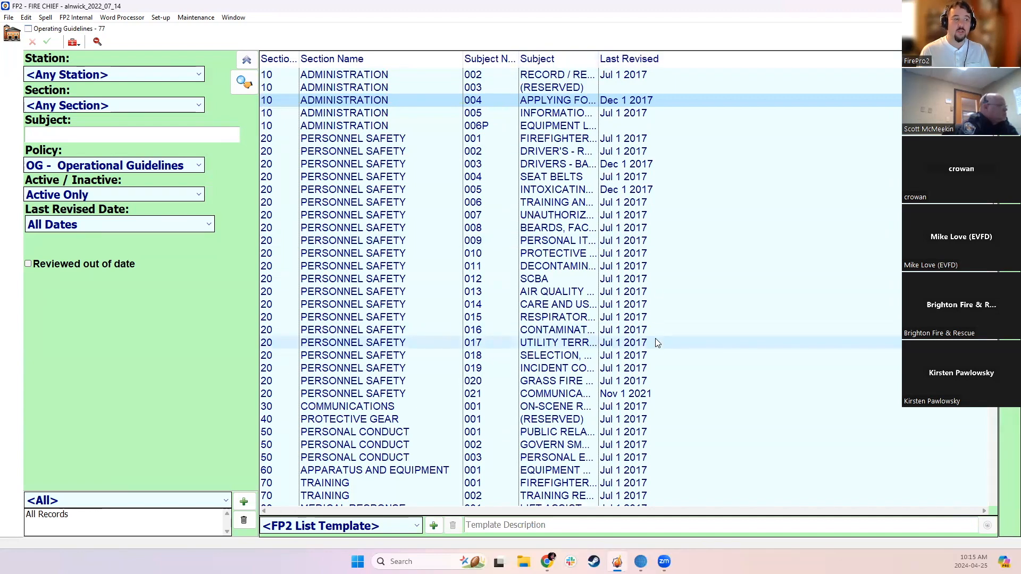
{"action": "right_click", "coordinate": [677, 61]}
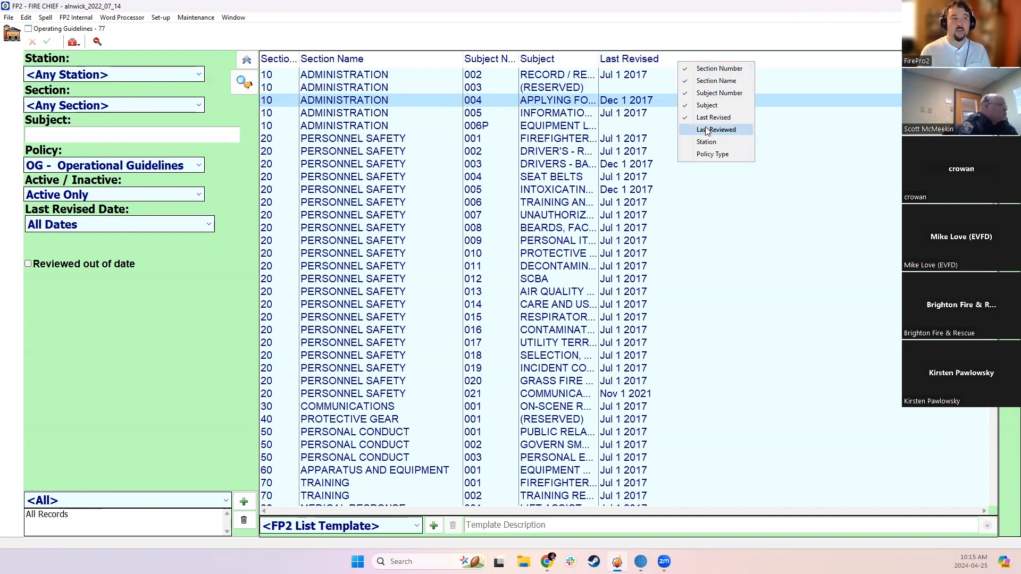
{"action": "left_click", "coordinate": [707, 130]}
{"action": "left_click_drag", "start_coordinate": [636, 58], "coordinate": [661, 59]}
Sort the guidelines list by the Last Reviewed column
{"action": "left_click", "coordinate": [686, 60]}
{"action": "left_click", "coordinate": [686, 60]}
{"action": "left_click", "coordinate": [681, 60]}
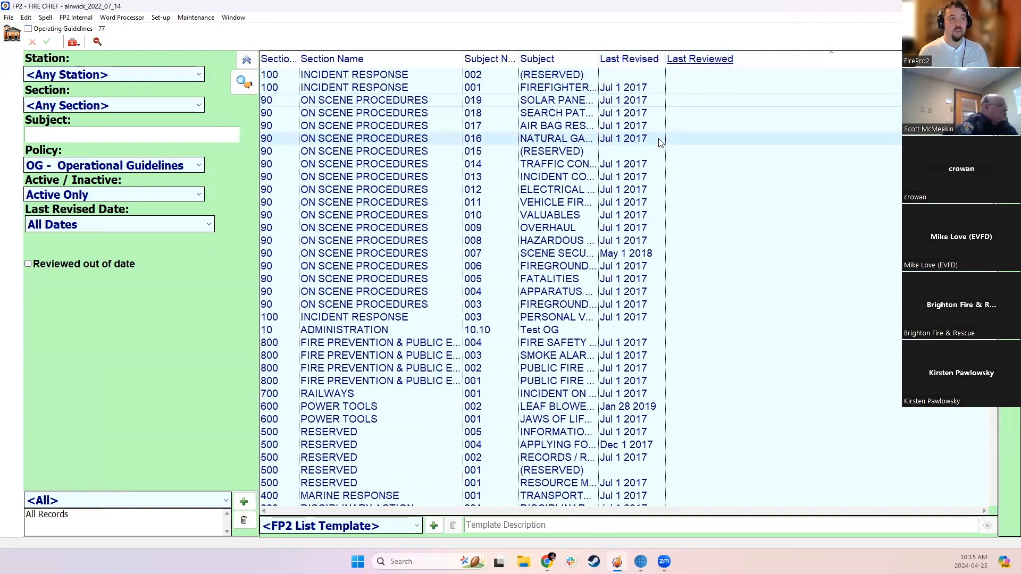
Search for active operational guidelines last revised within the Last 36 Months
{"action": "left_click", "coordinate": [80, 229]}
{"action": "scroll", "coordinate": [143, 372], "scroll_direction": "down", "scroll_amount": 1}
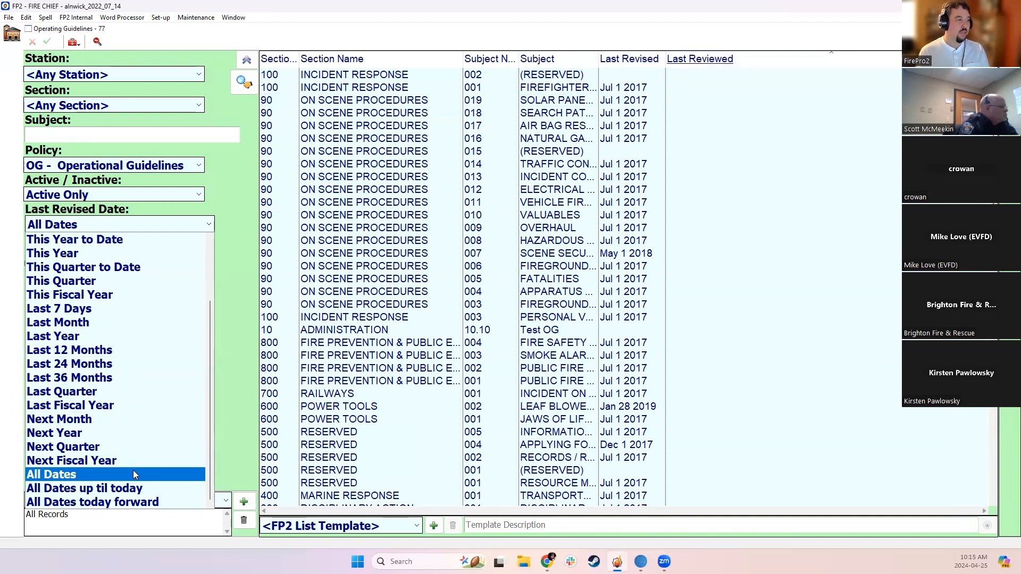
{"action": "left_click", "coordinate": [108, 381]}
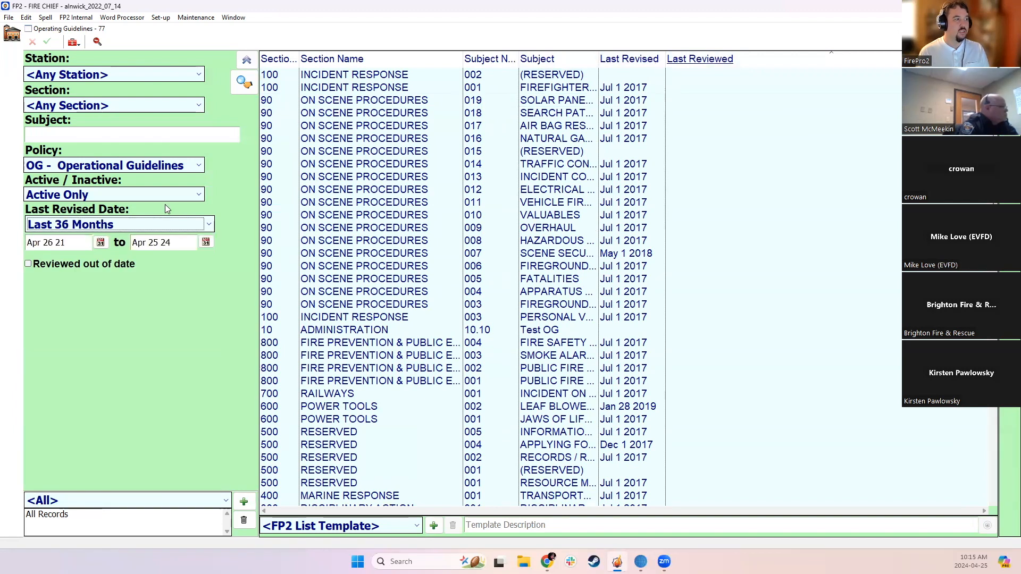
{"action": "left_click", "coordinate": [245, 82]}
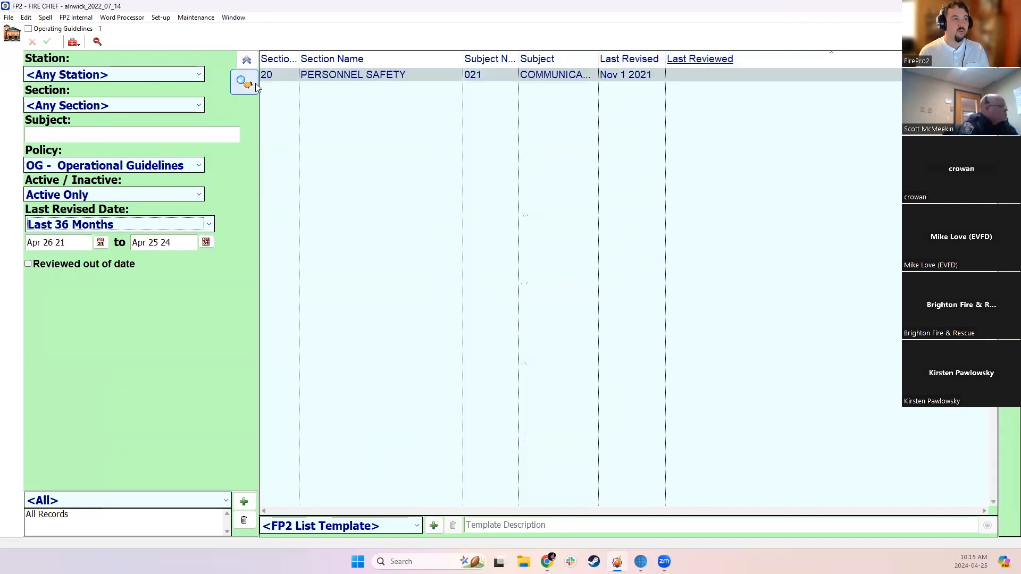
Reset the Last Revised Date filter to All Dates and rerun the guidelines search
{"action": "left_click", "coordinate": [119, 225]}
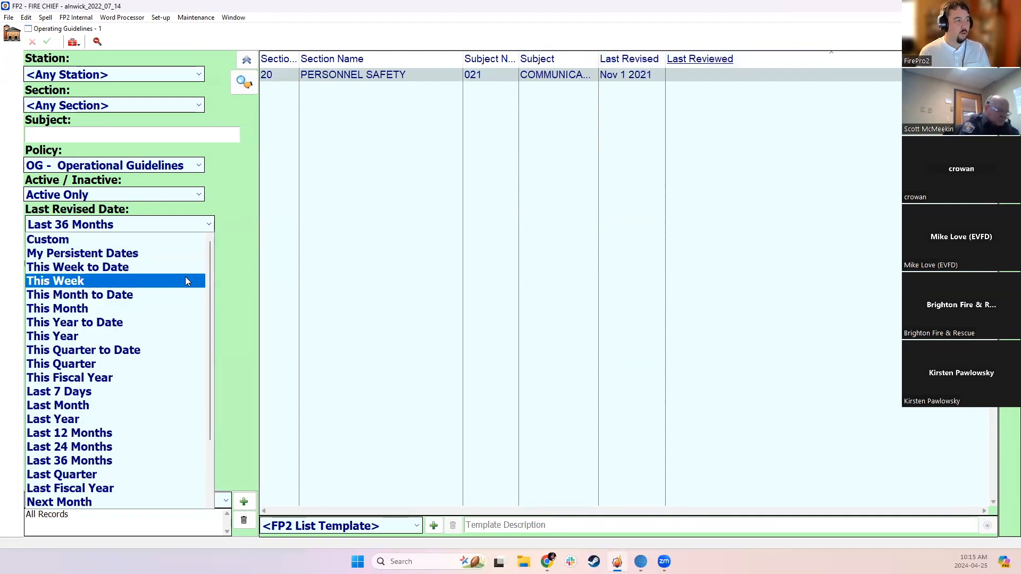
{"action": "scroll", "coordinate": [176, 402], "scroll_direction": "down", "scroll_amount": 2}
{"action": "left_click", "coordinate": [160, 480]}
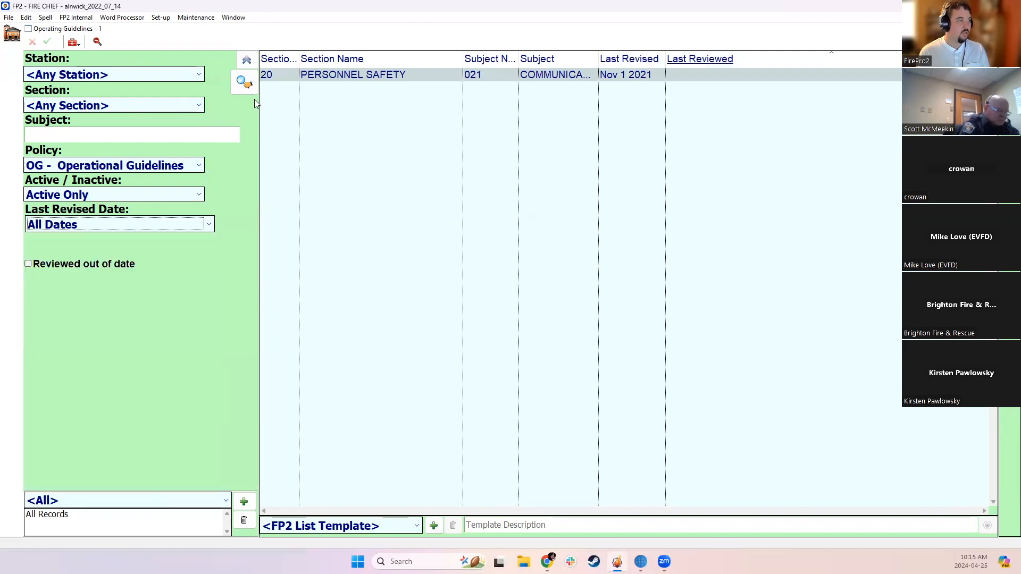
{"action": "left_click", "coordinate": [244, 82]}
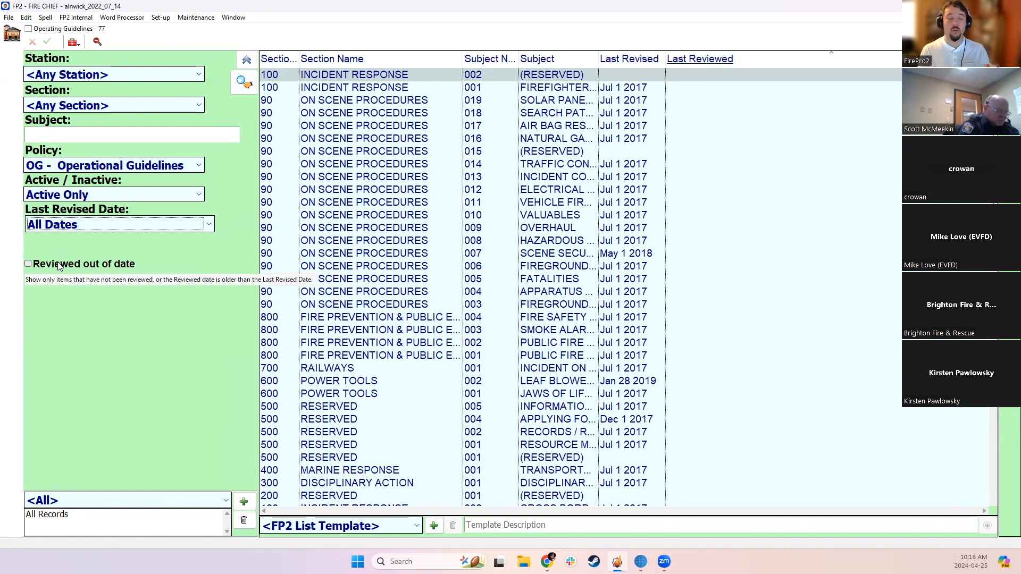
Switch the Reviewed out of date filter on and off again, and open the Scene Security guideline, 007
{"action": "left_click", "coordinate": [102, 268]}
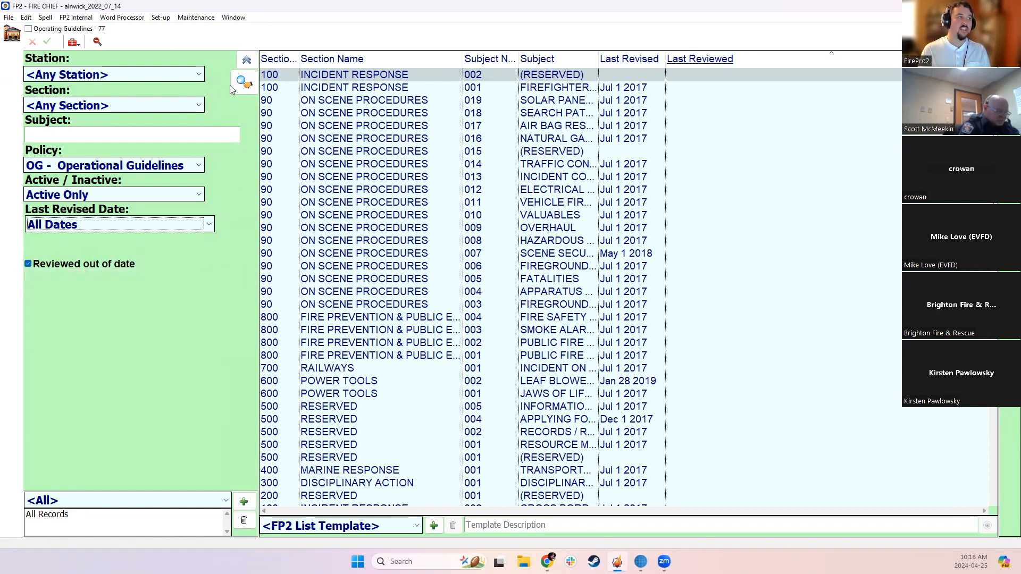
{"action": "left_click", "coordinate": [42, 264]}
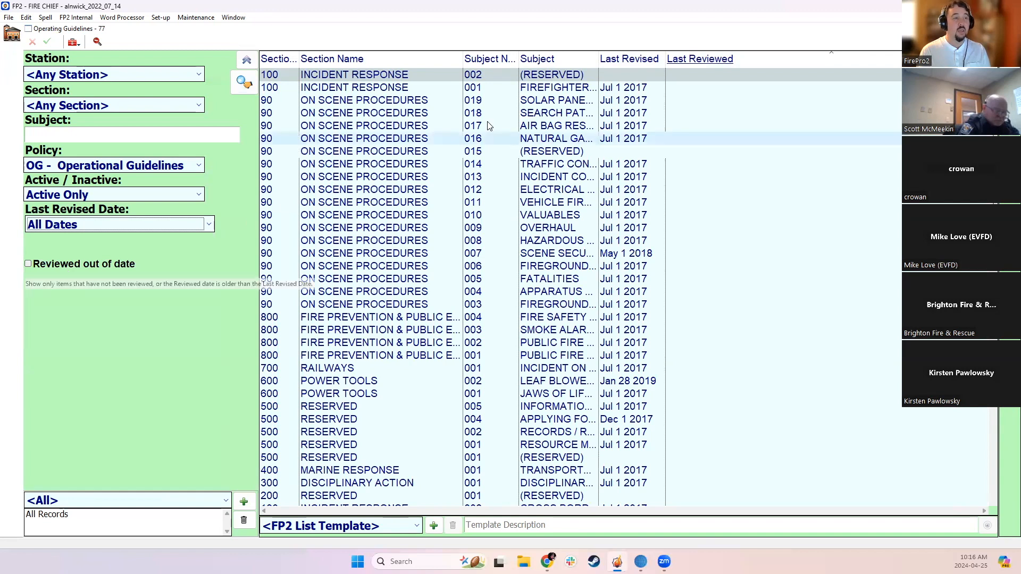
{"action": "left_click", "coordinate": [635, 254]}
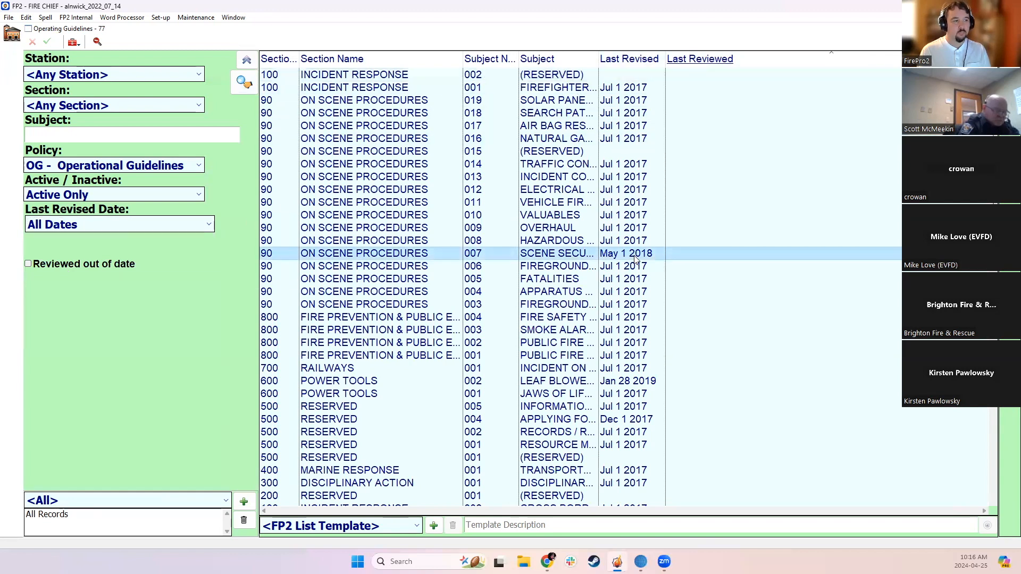
{"action": "double_click", "coordinate": [734, 252]}
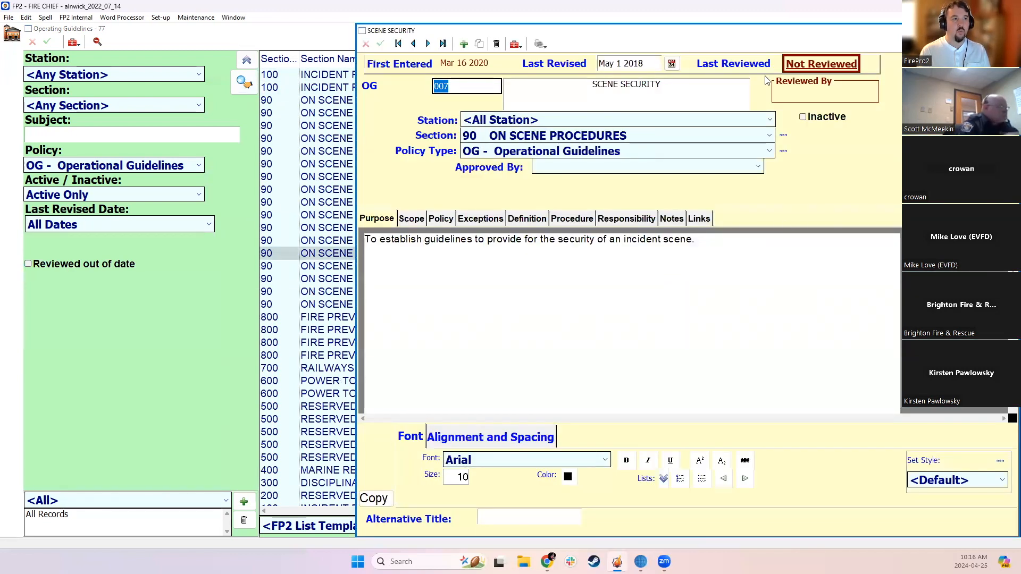
Mark the Scene Security guideline as reviewed today and save its Last Revised date as Apr 26 2024
{"action": "left_click", "coordinate": [821, 64]}
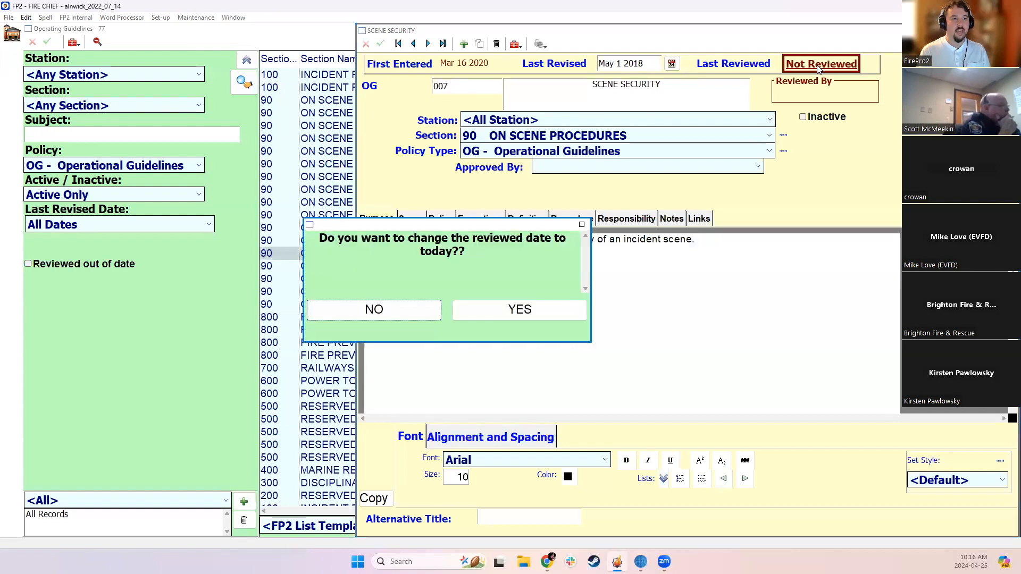
{"action": "left_click", "coordinate": [513, 306]}
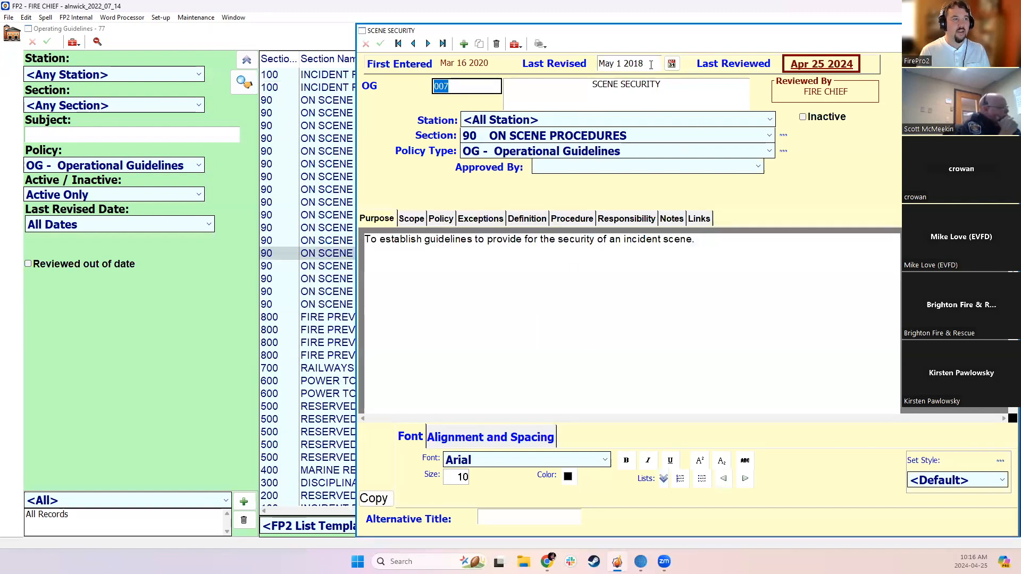
{"action": "left_click_drag", "start_coordinate": [650, 64], "coordinate": [514, 60]}
{"action": "type", "text": "6"}
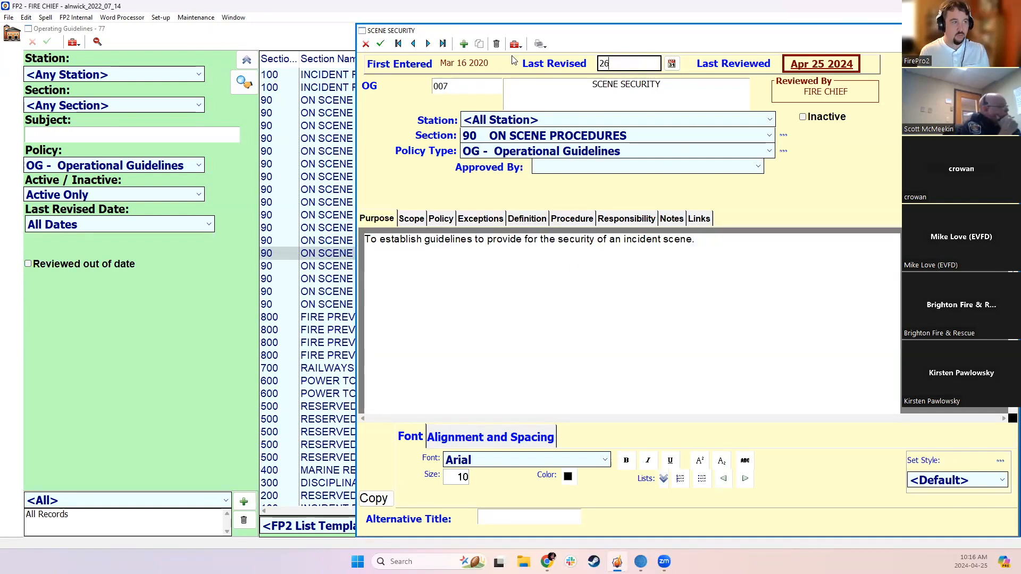
{"action": "left_click", "coordinate": [380, 44]}
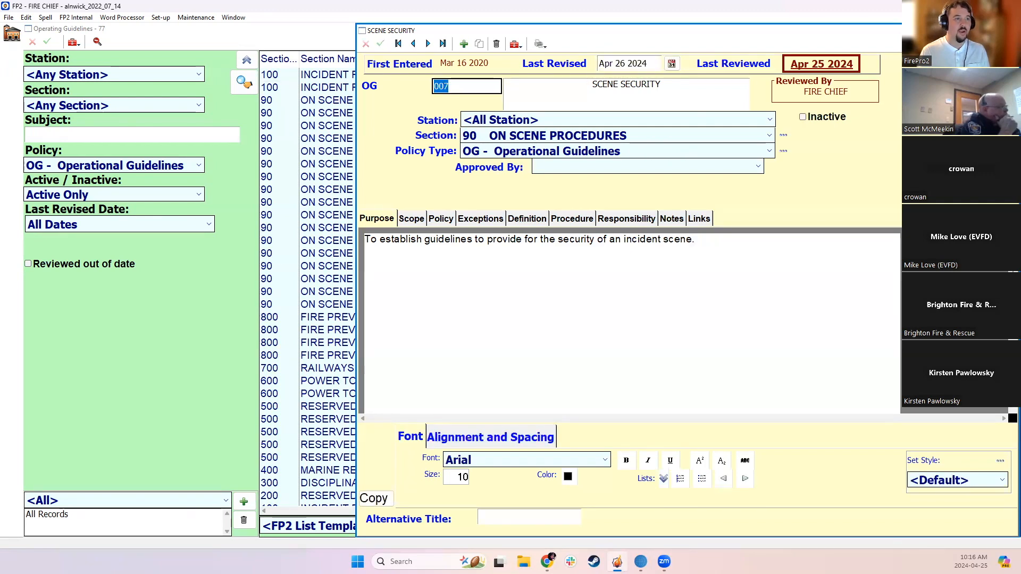
Return to the guidelines list, look through the entries with Reviewed out of date switched on, and widen the Subject column
{"action": "left_click", "coordinate": [40, 241]}
{"action": "left_click", "coordinate": [42, 266]}
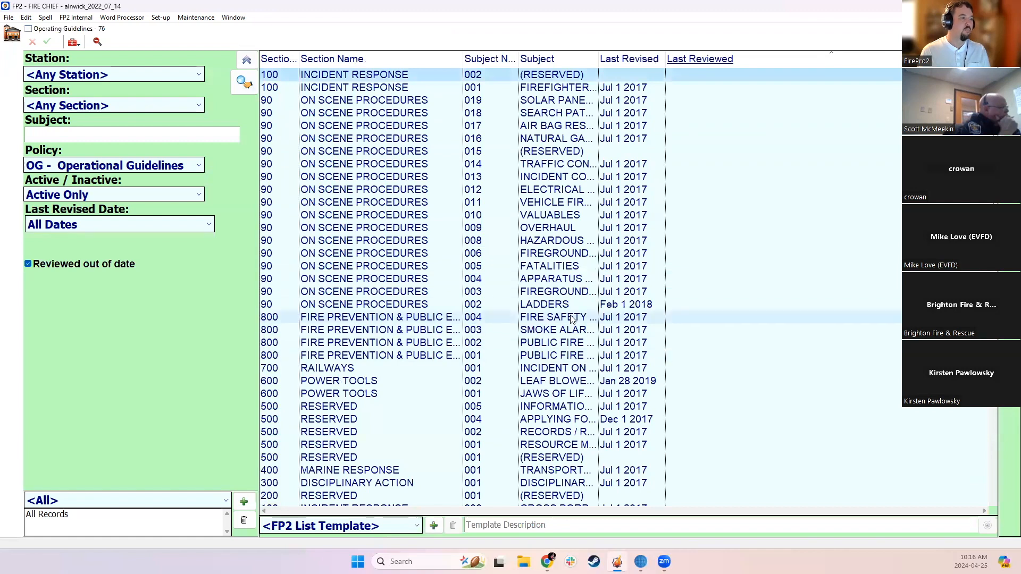
{"action": "scroll", "coordinate": [306, 127], "scroll_direction": "down", "scroll_amount": 5}
{"action": "scroll", "coordinate": [361, 118], "scroll_direction": "up", "scroll_amount": 5}
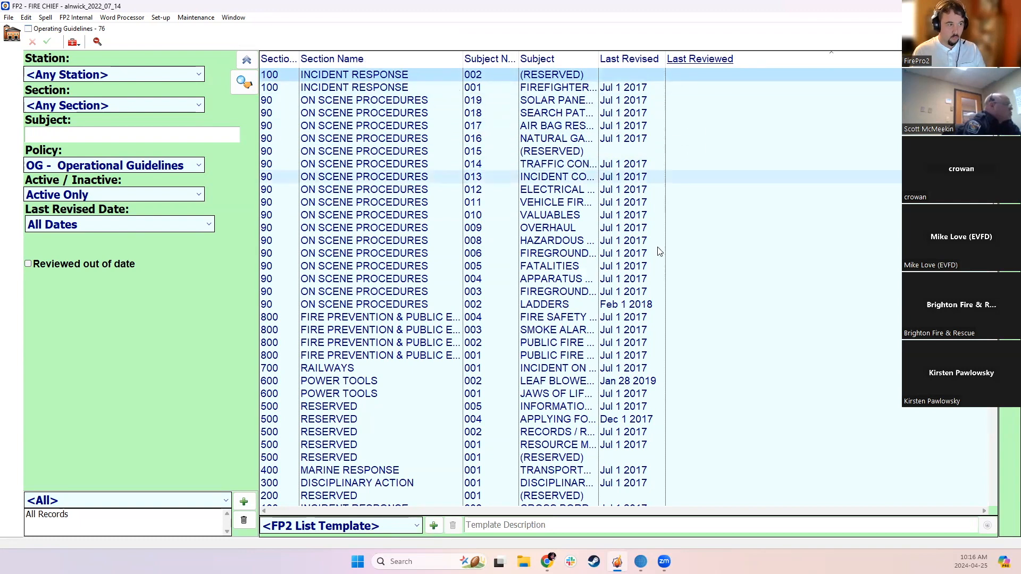
{"action": "left_click_drag", "start_coordinate": [598, 53], "coordinate": [632, 55]}
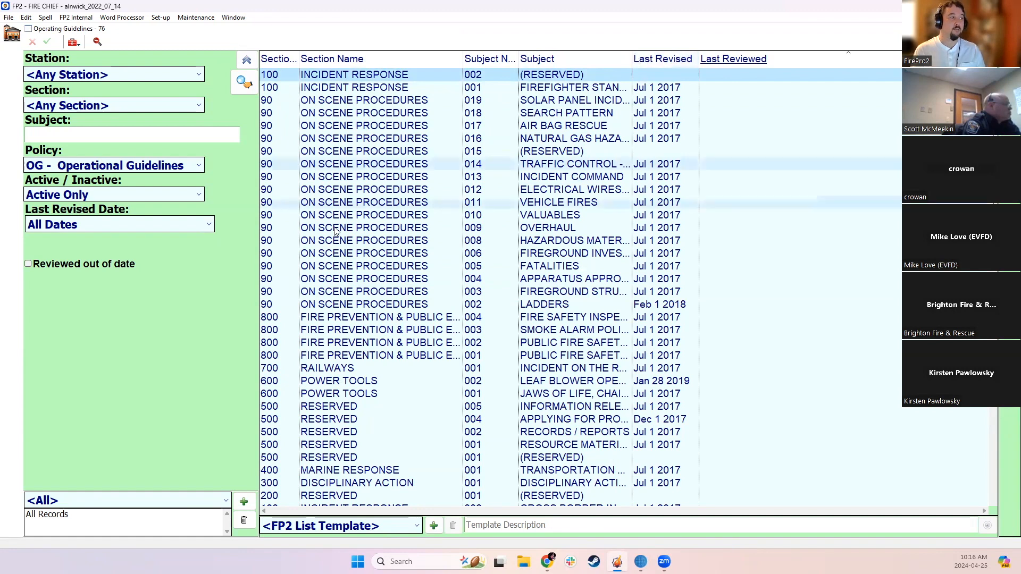
Search for guidelines using a Custom Last Revised Date range that ends on Jan 1 2019
{"action": "left_click", "coordinate": [208, 224]}
{"action": "scroll", "coordinate": [154, 270], "scroll_direction": "down", "scroll_amount": 2}
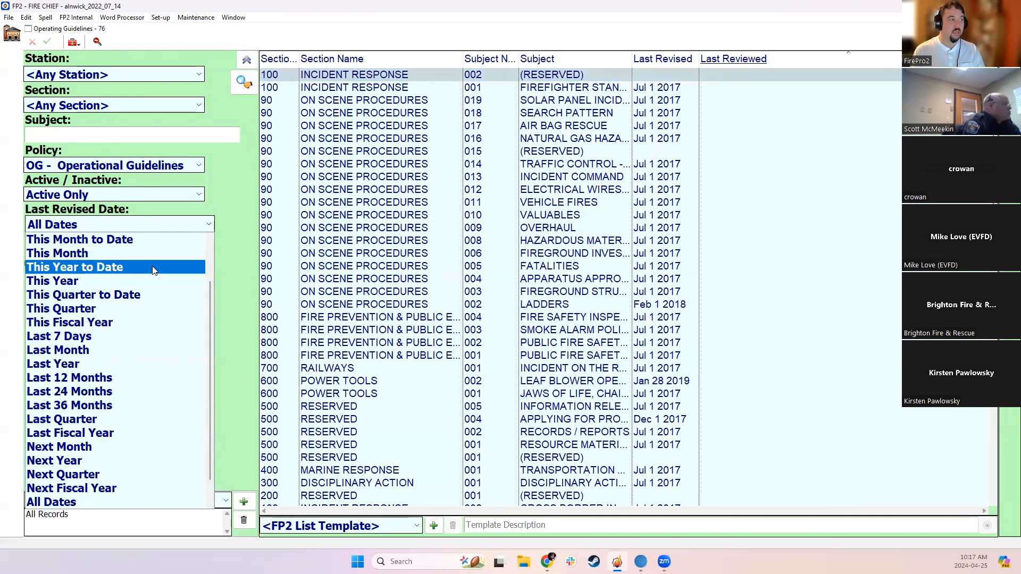
{"action": "scroll", "coordinate": [154, 270], "scroll_direction": "up", "scroll_amount": 2}
{"action": "left_click", "coordinate": [130, 237]}
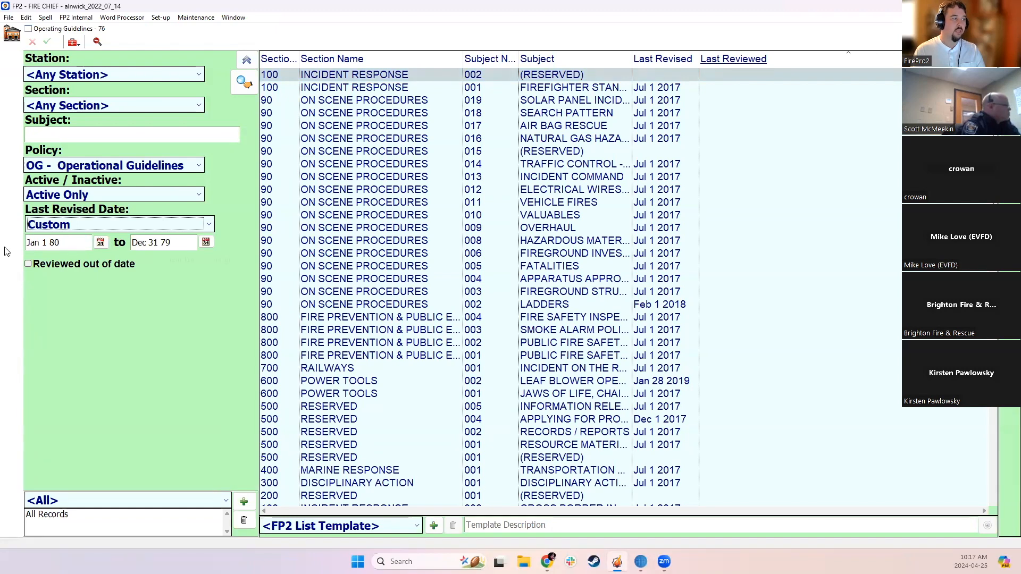
{"action": "left_click_drag", "start_coordinate": [193, 243], "coordinate": [132, 247]}
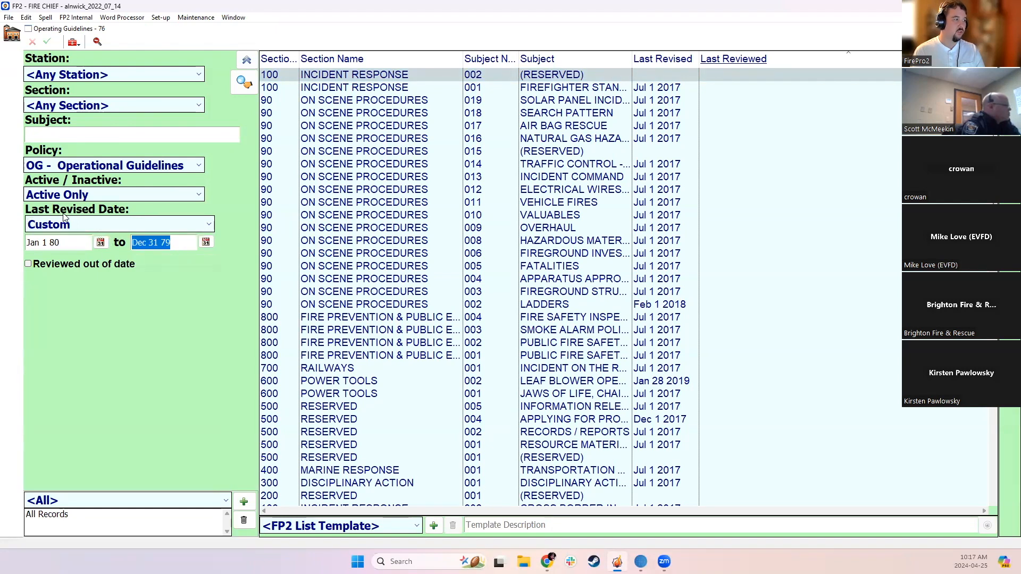
{"action": "type", "text": "1 1"}
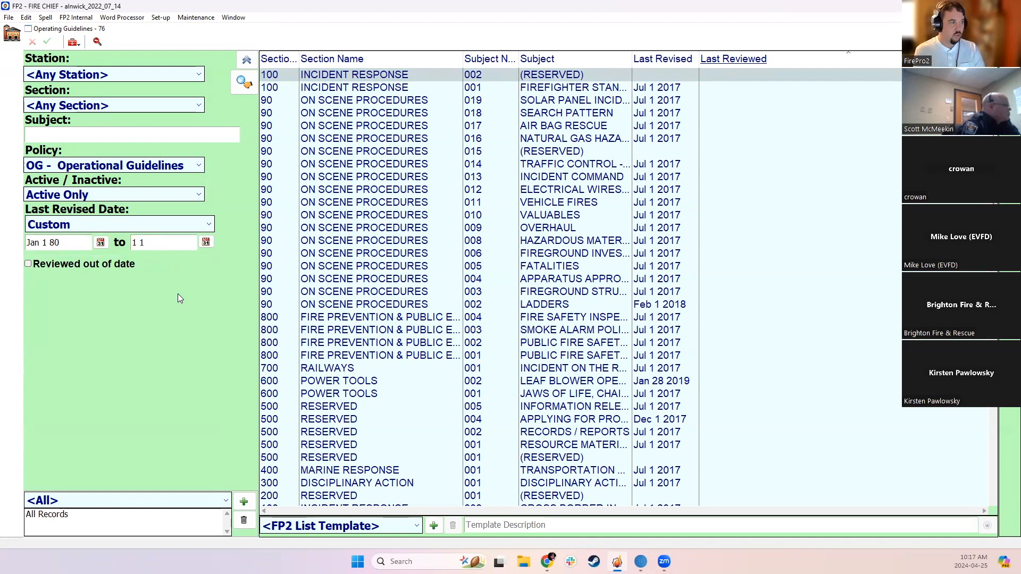
{"action": "type", "text": "2019"}
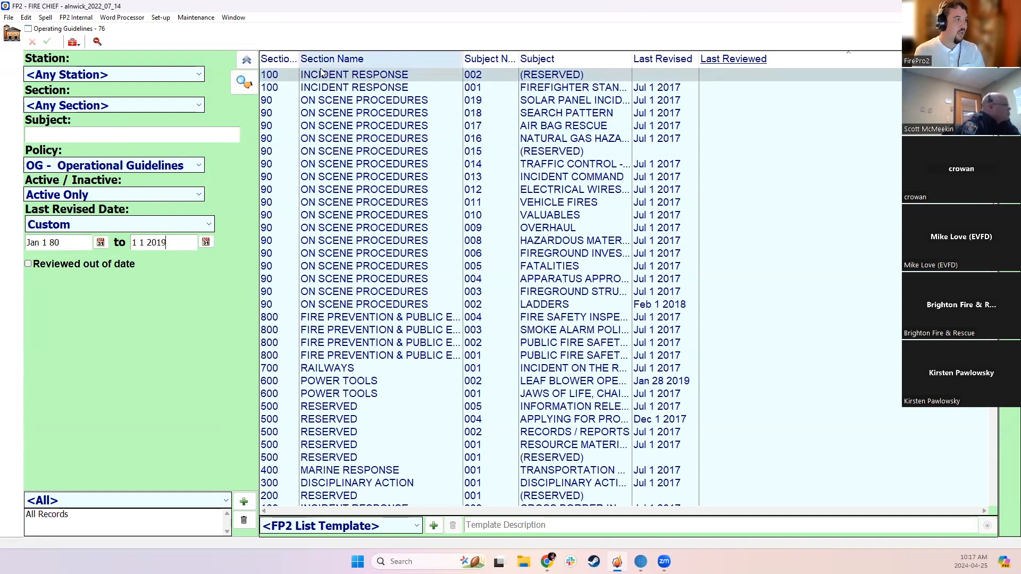
{"action": "key", "text": "Return"}
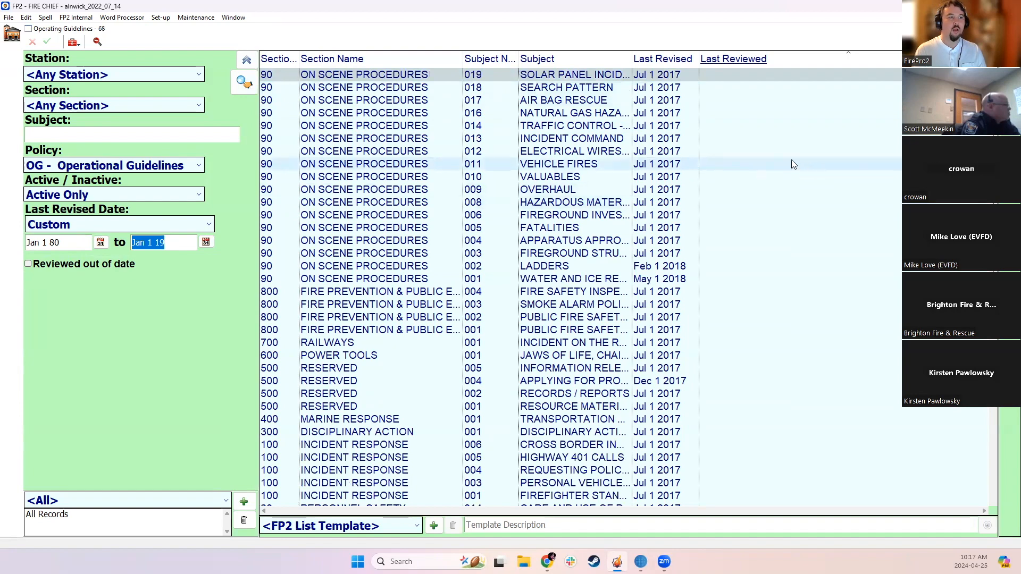
Open the Personal Vehicle Operations guideline, 003, from the Incident Response section and mark it Inactive
{"action": "scroll", "coordinate": [628, 287], "scroll_direction": "down", "scroll_amount": 10}
{"action": "scroll", "coordinate": [627, 287], "scroll_direction": "up", "scroll_amount": 10}
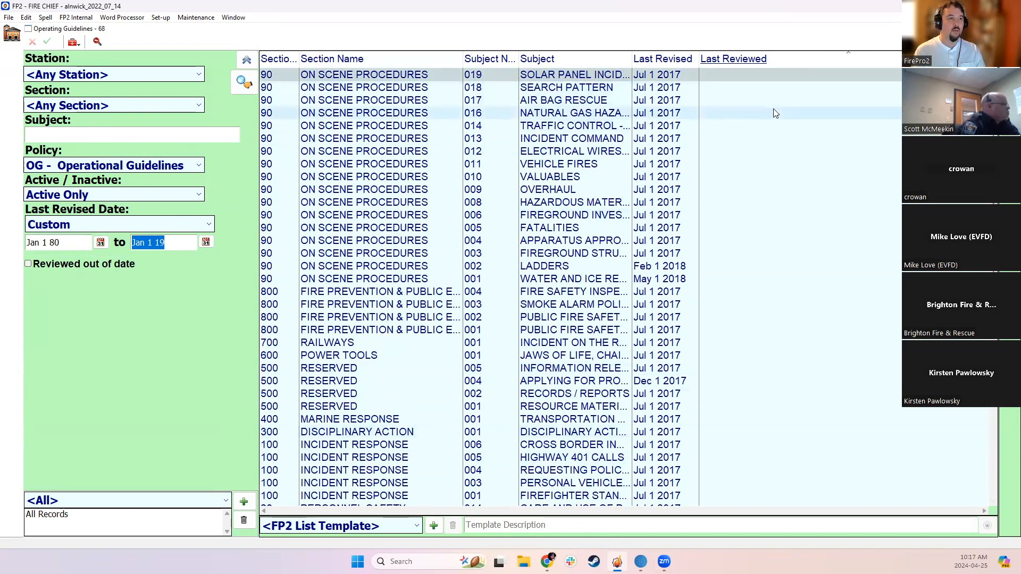
{"action": "scroll", "coordinate": [587, 265], "scroll_direction": "down", "scroll_amount": 10}
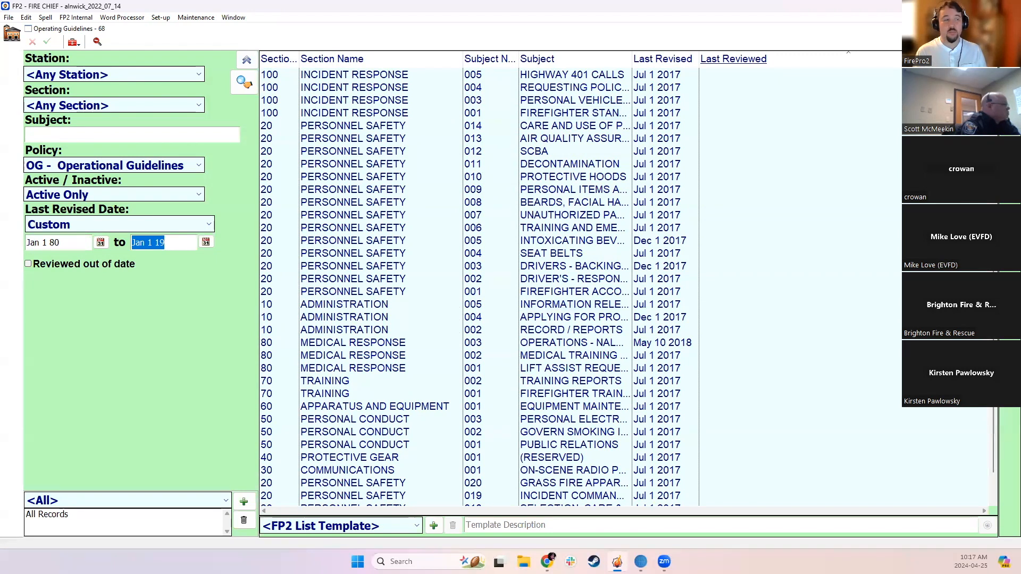
{"action": "left_click", "coordinate": [568, 104]}
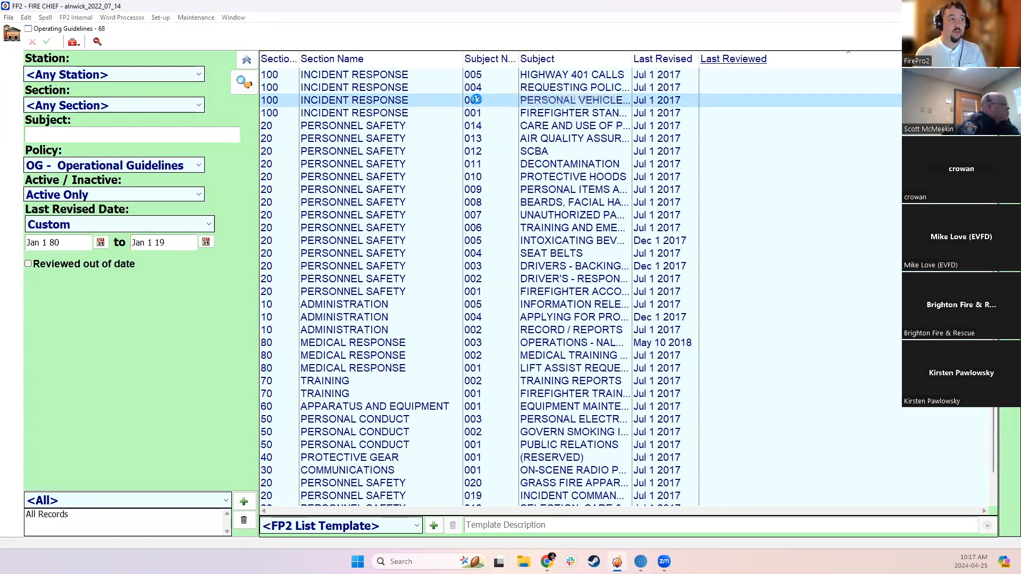
{"action": "double_click", "coordinate": [568, 102]}
{"action": "left_click", "coordinate": [486, 85]}
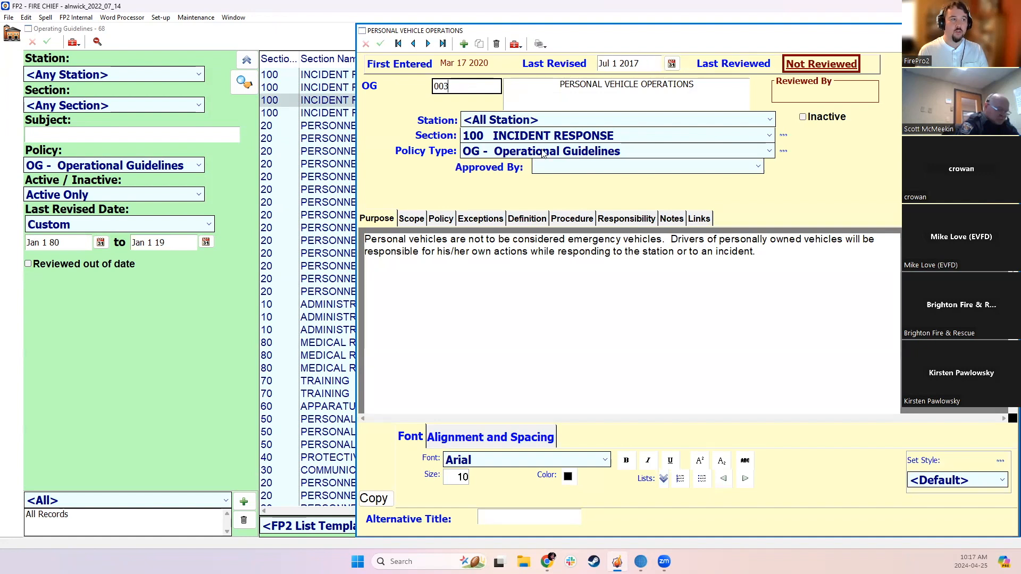
{"action": "left_click", "coordinate": [803, 117]}
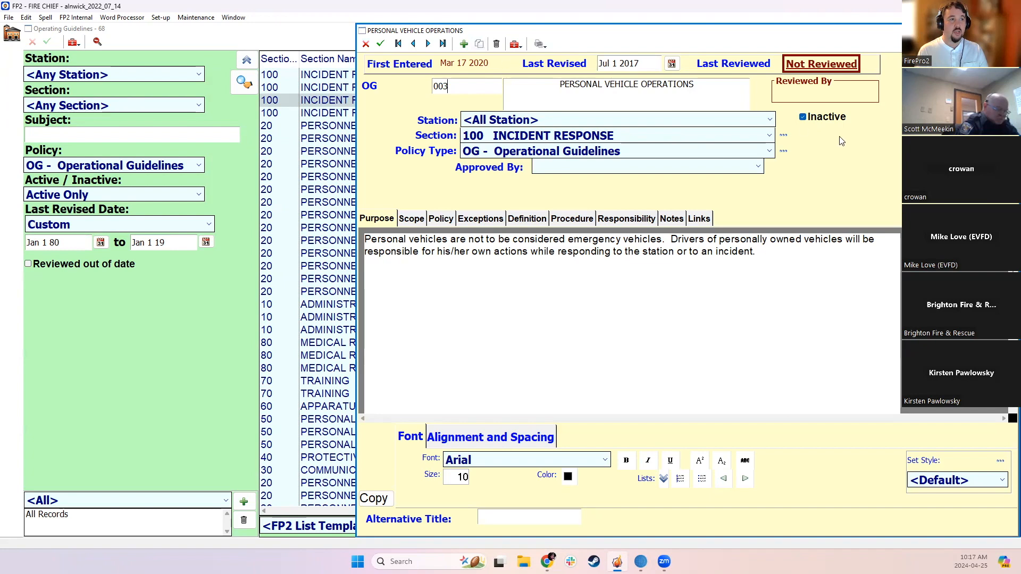
Duplicate the Personal Vehicle Operations guideline, saving its changes first, and discard the duplicate record
{"action": "left_click", "coordinate": [480, 43]}
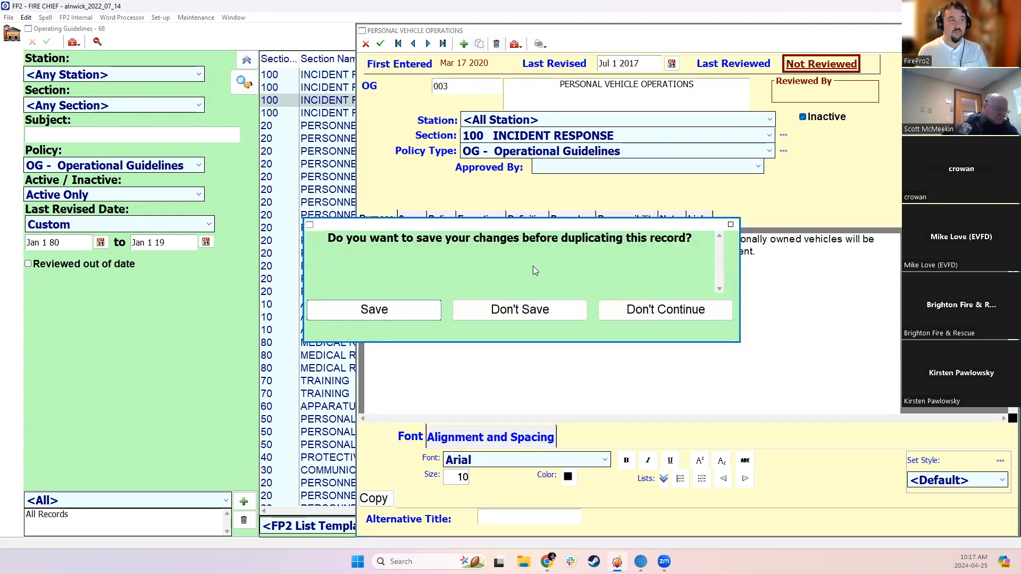
{"action": "left_click", "coordinate": [414, 309]}
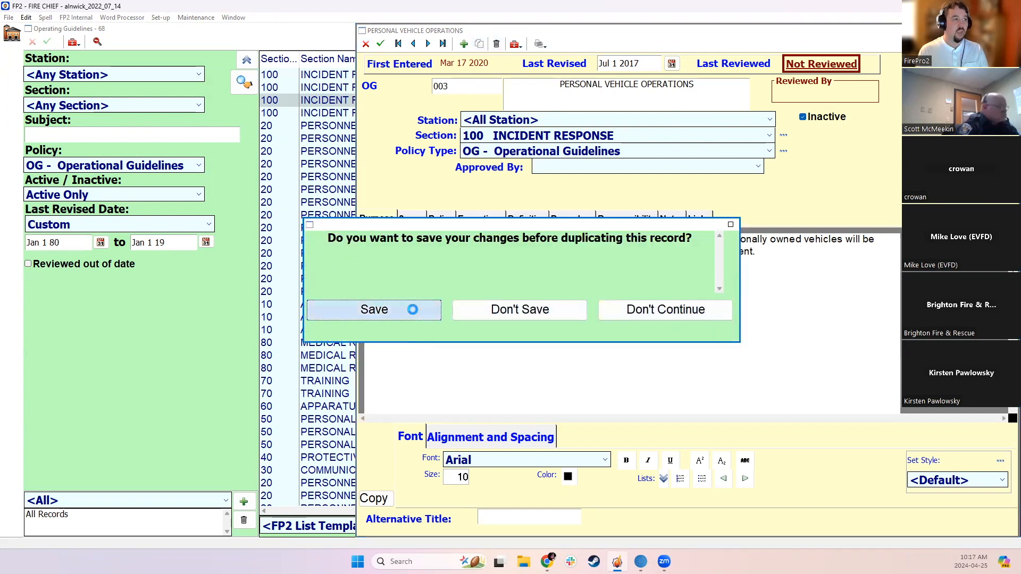
{"action": "left_click", "coordinate": [477, 333]}
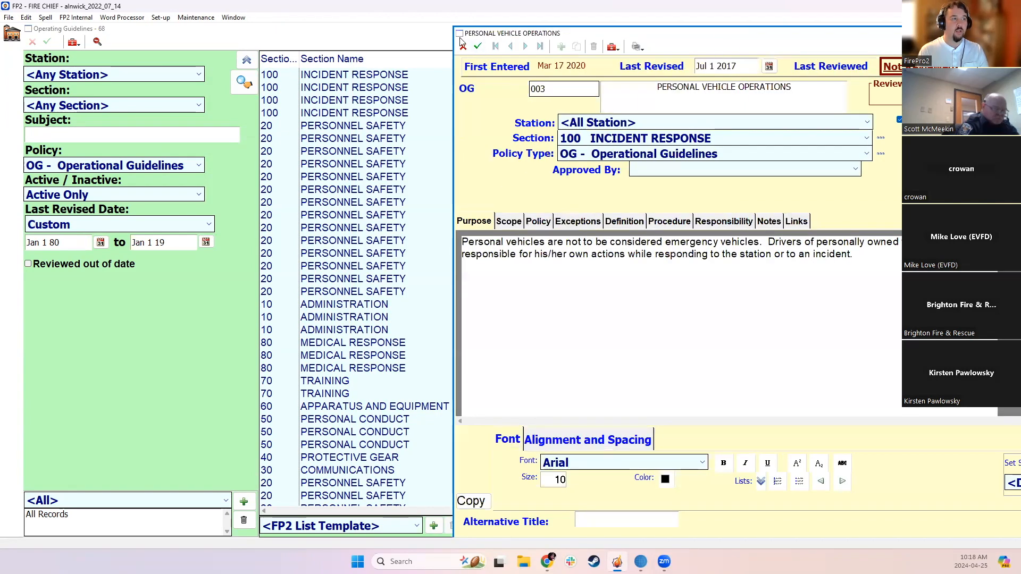
{"action": "left_click", "coordinate": [462, 46]}
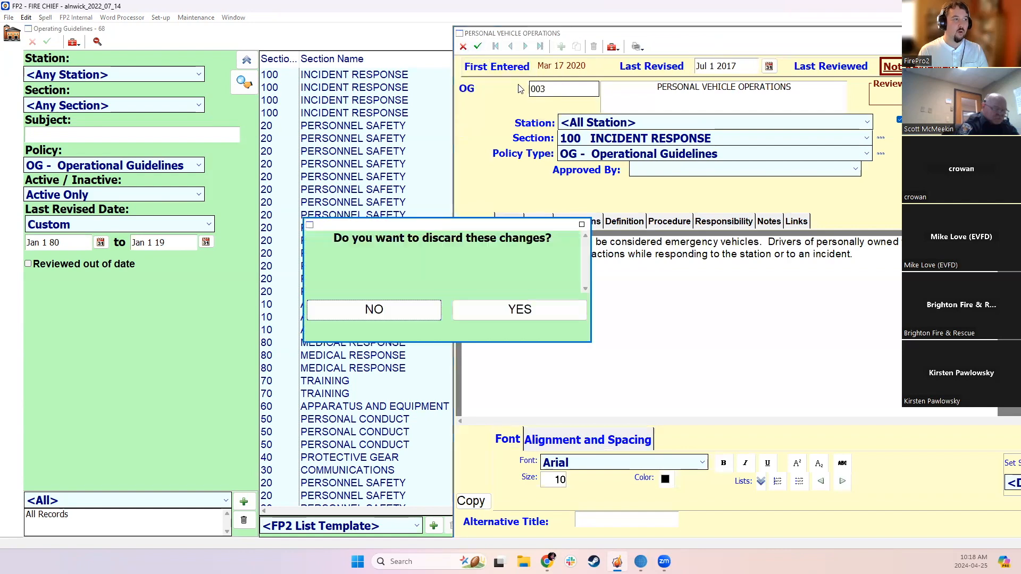
{"action": "left_click", "coordinate": [520, 309]}
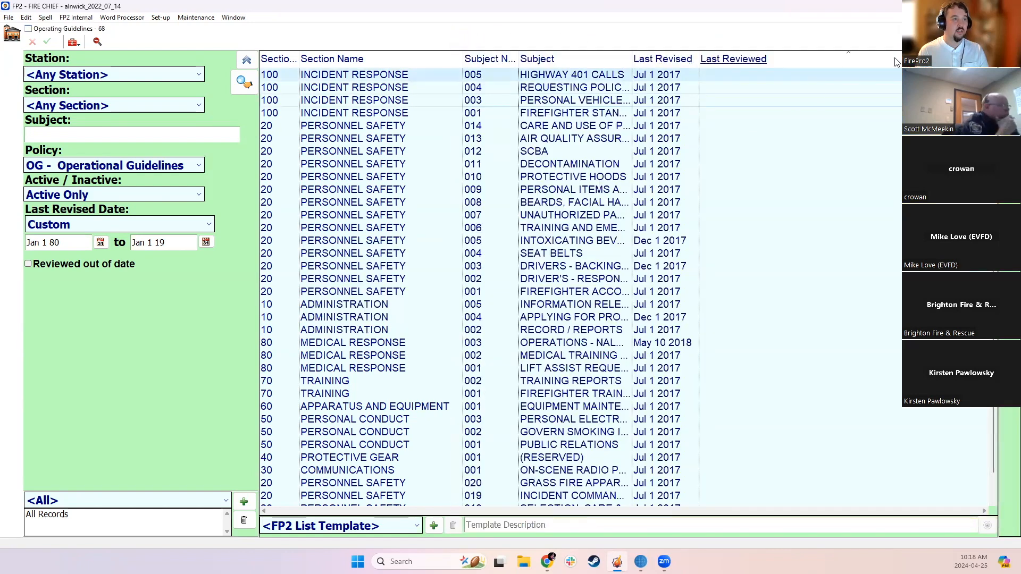
Search for guidelines with the Active / Inactive filter set to Inactive Only
{"action": "left_click", "coordinate": [198, 194]}
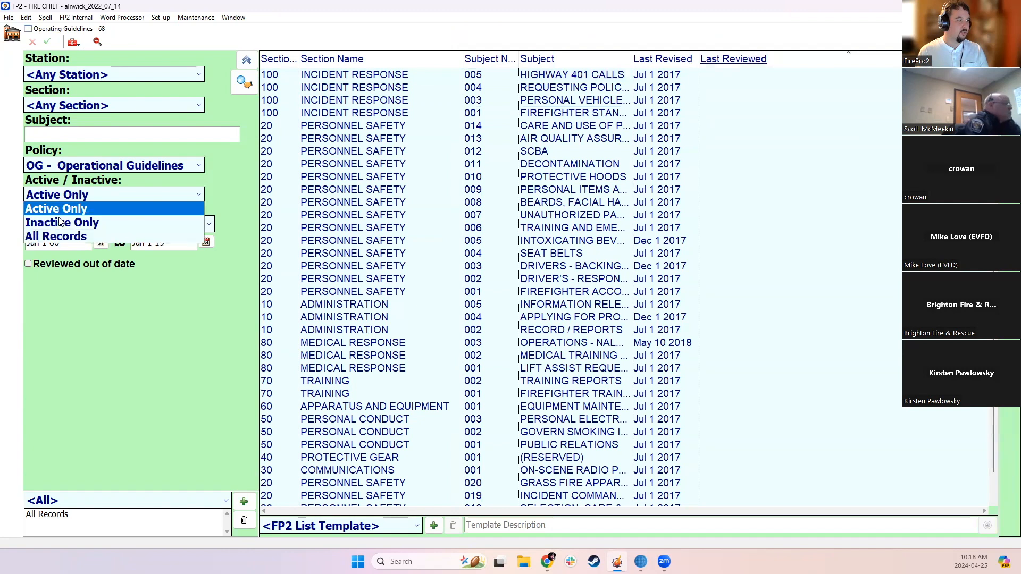
{"action": "left_click", "coordinate": [187, 211]}
{"action": "left_click", "coordinate": [244, 81]}
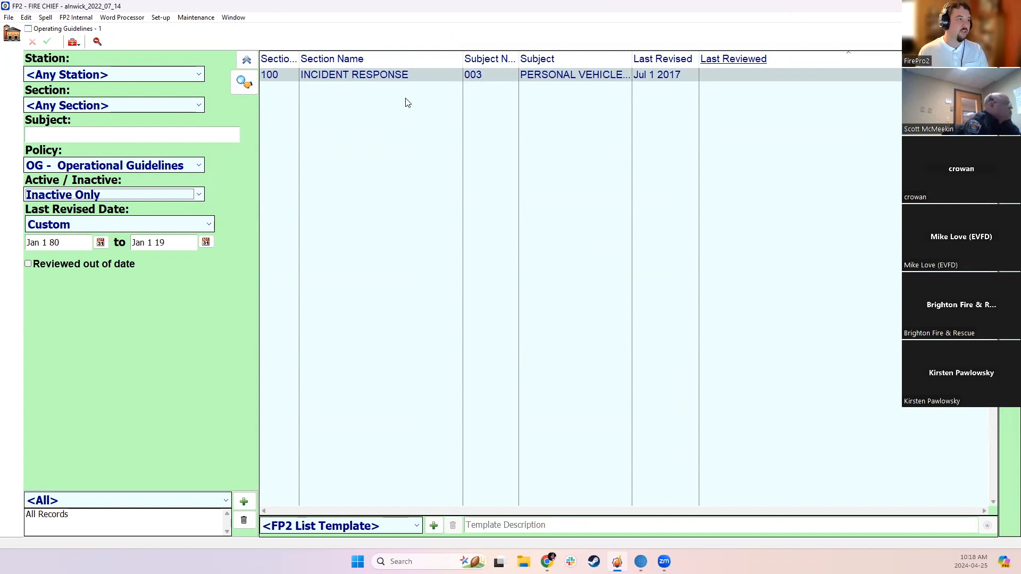
Open the inactive Personal Vehicle Operations guideline to review its record, and close it again
{"action": "left_click", "coordinate": [382, 73]}
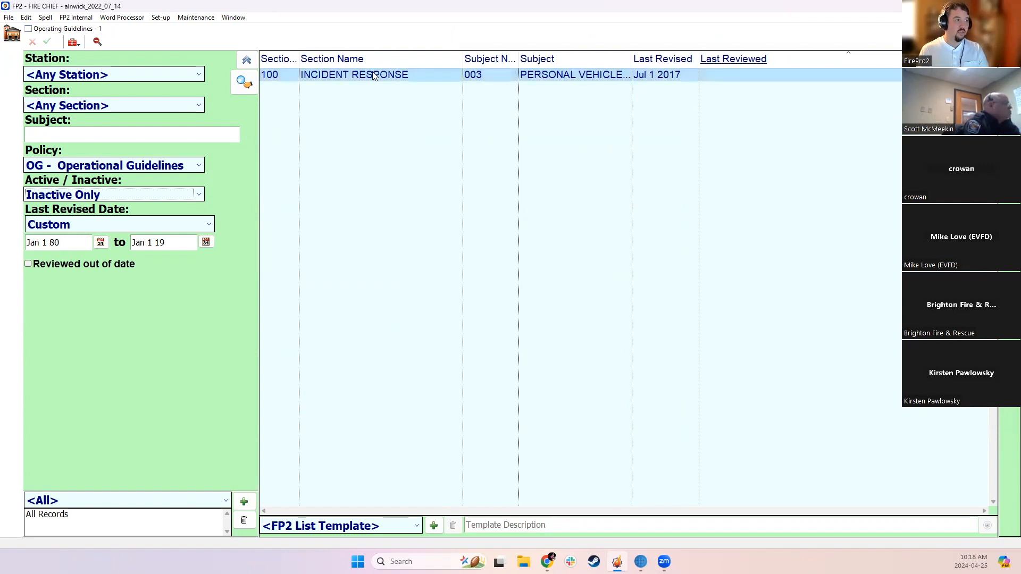
{"action": "double_click", "coordinate": [506, 75]}
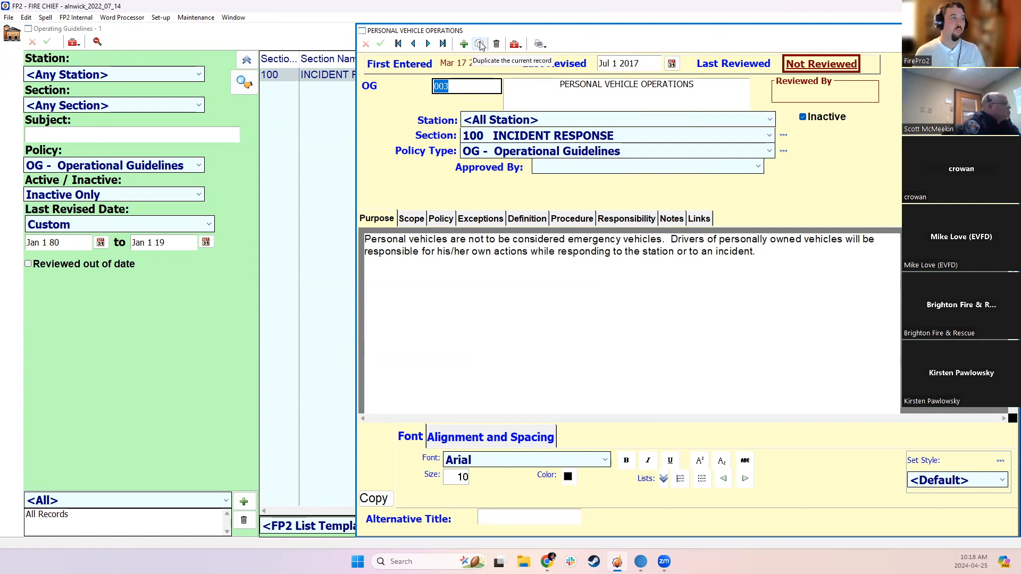
{"action": "left_click", "coordinate": [483, 85]}
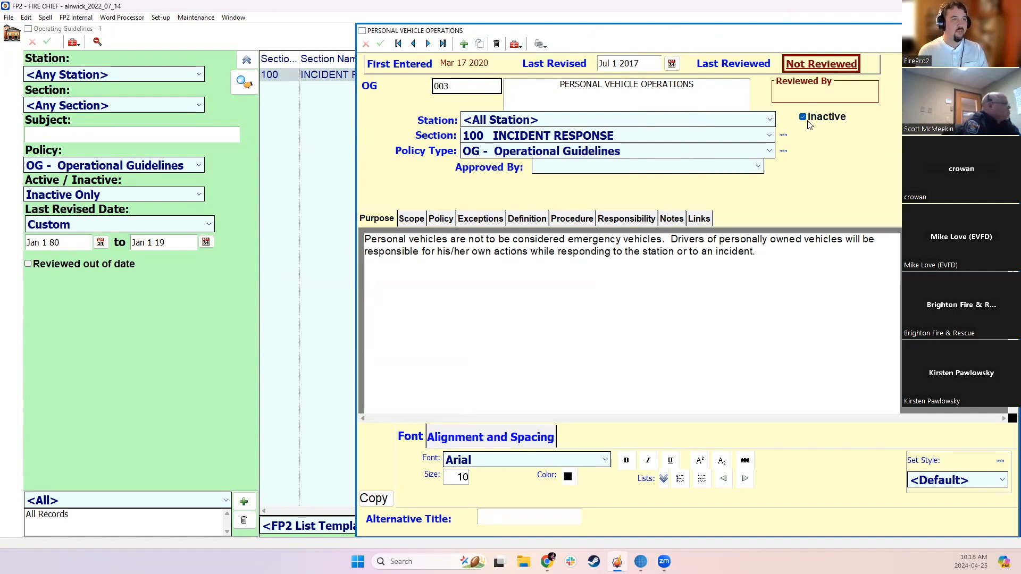
{"action": "left_click", "coordinate": [1010, 30]}
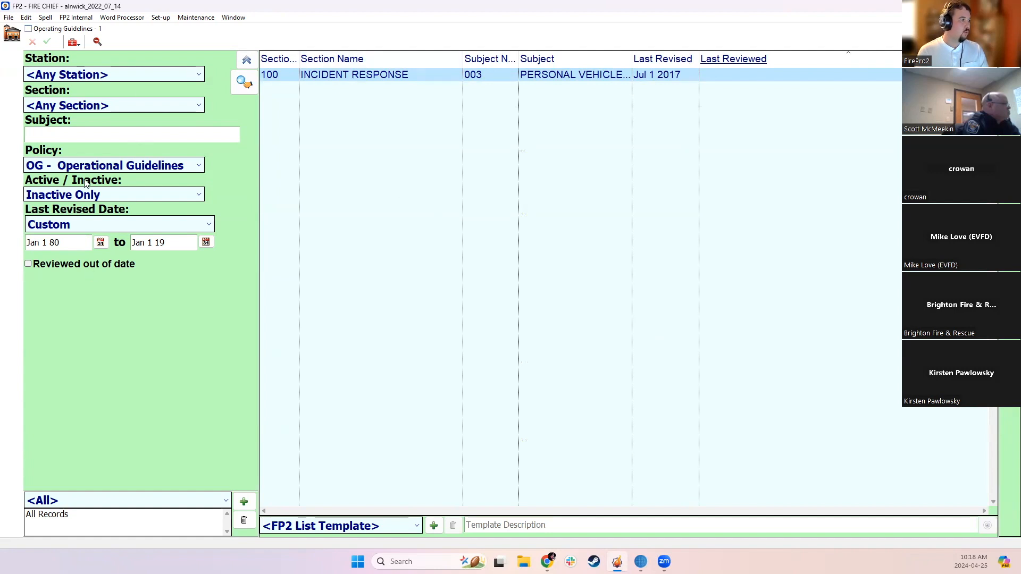
Set the Active / Inactive filter back to Active Only and rerun the guidelines search
{"action": "left_click", "coordinate": [92, 231]}
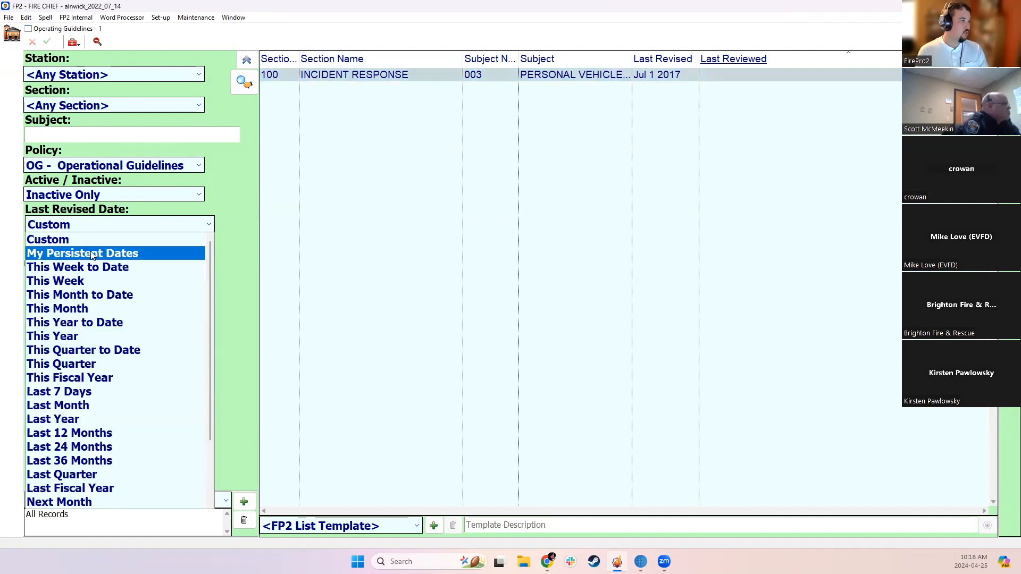
{"action": "left_click", "coordinate": [68, 196]}
{"action": "left_click", "coordinate": [68, 207]}
{"action": "left_click", "coordinate": [244, 81]}
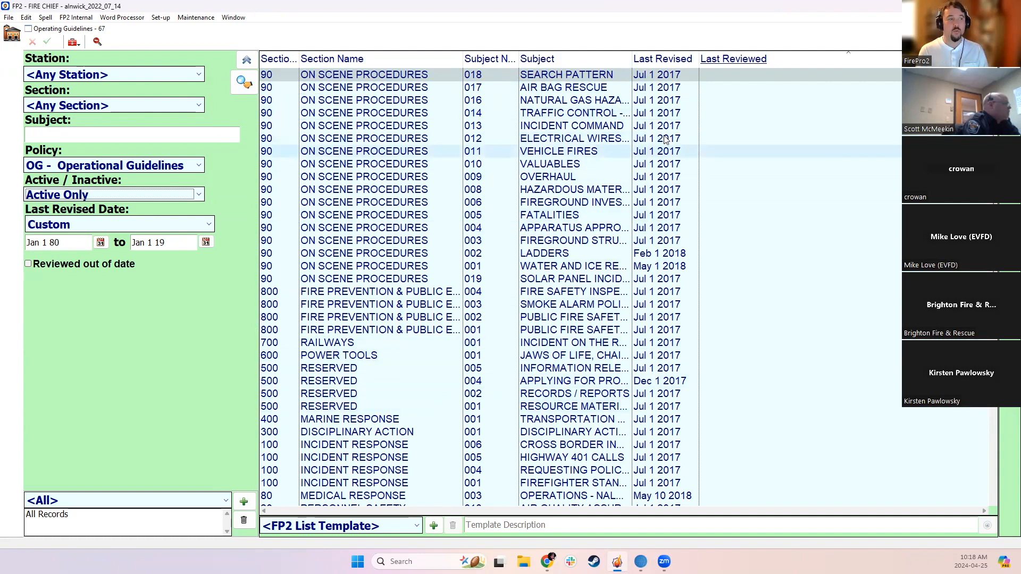
Open the Search Pattern guideline, 018, change its Last Reviewed date to today, and close the record
{"action": "left_click", "coordinate": [616, 81]}
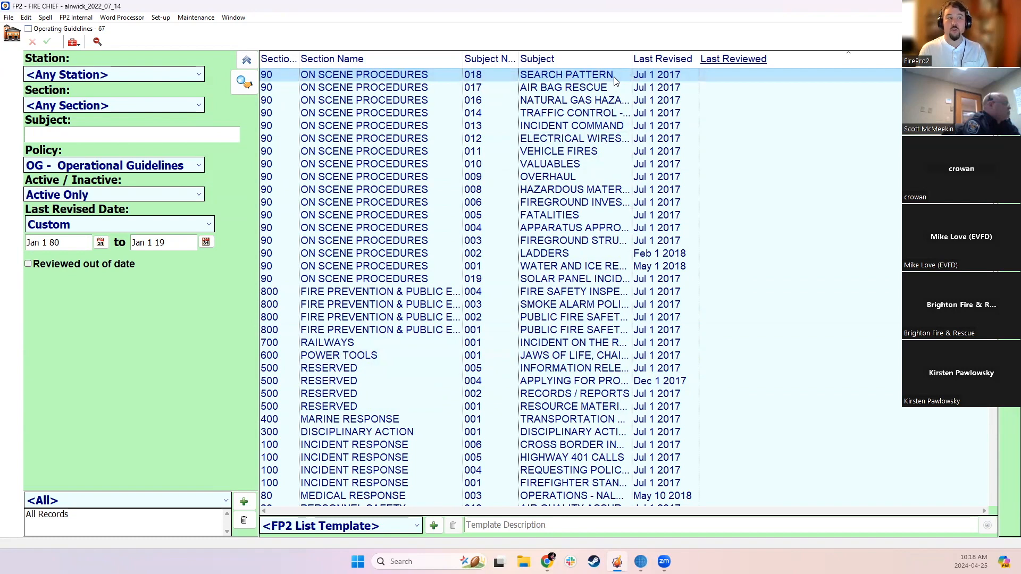
{"action": "double_click", "coordinate": [617, 81]}
{"action": "left_click", "coordinate": [831, 67]}
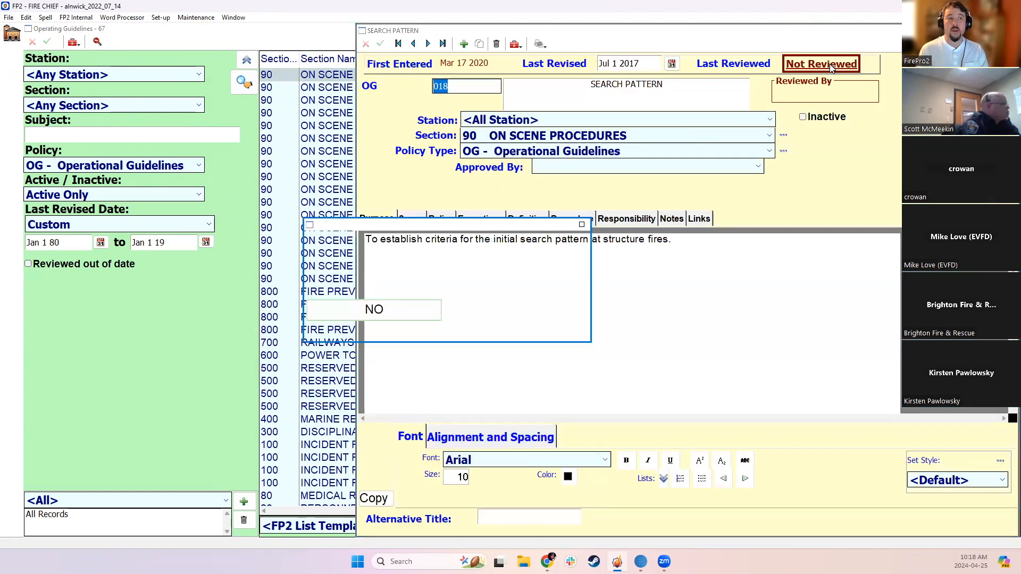
{"action": "left_click", "coordinate": [521, 309]}
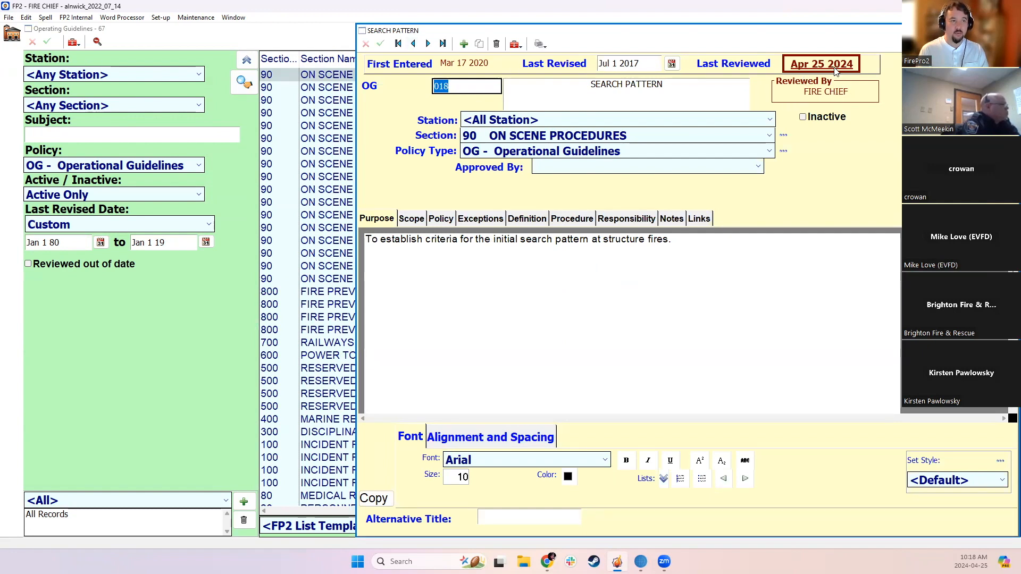
{"action": "left_click", "coordinate": [1010, 30]}
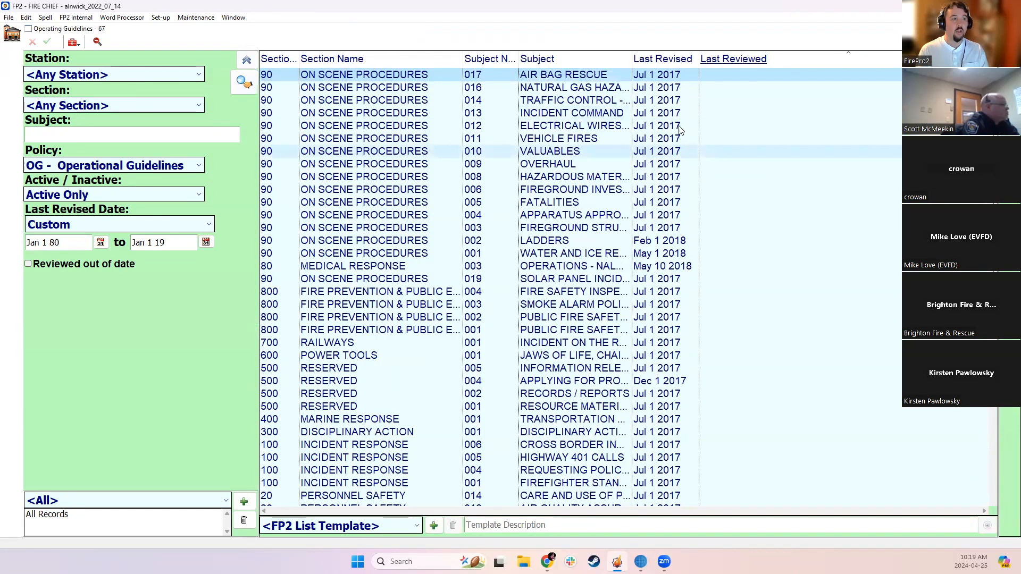
Mark the On Scene Procedures guidelines 003 through 017 as reviewed, with the review date Apr 20 2024
{"action": "left_click_drag", "start_coordinate": [647, 78], "coordinate": [654, 226]}
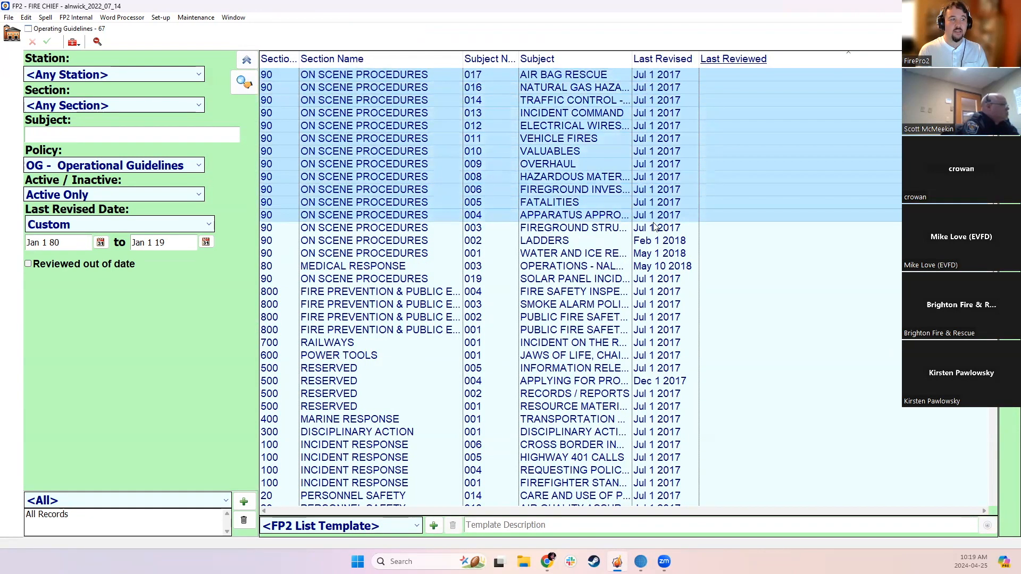
{"action": "right_click", "coordinate": [672, 125]}
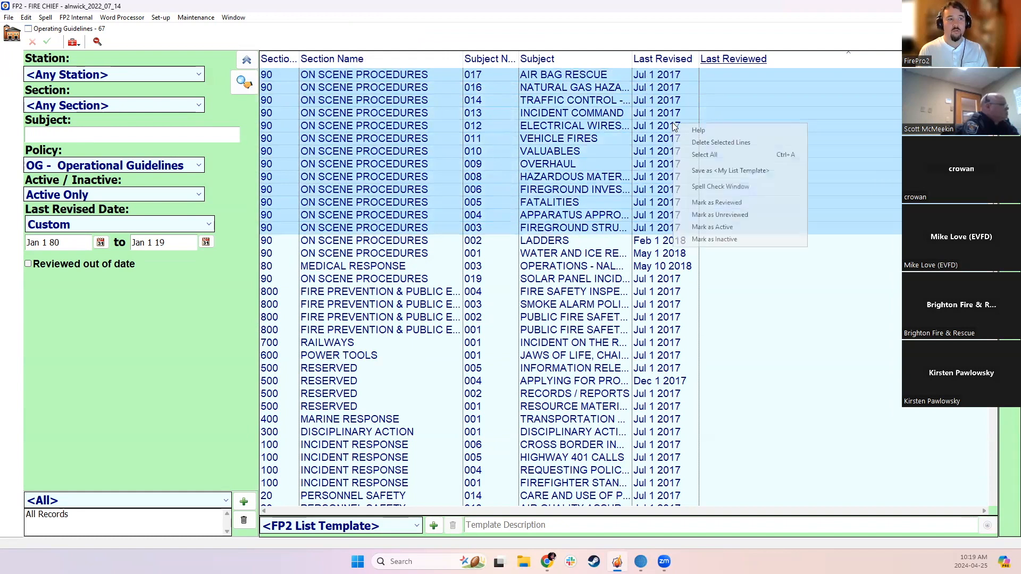
{"action": "left_click", "coordinate": [712, 203]}
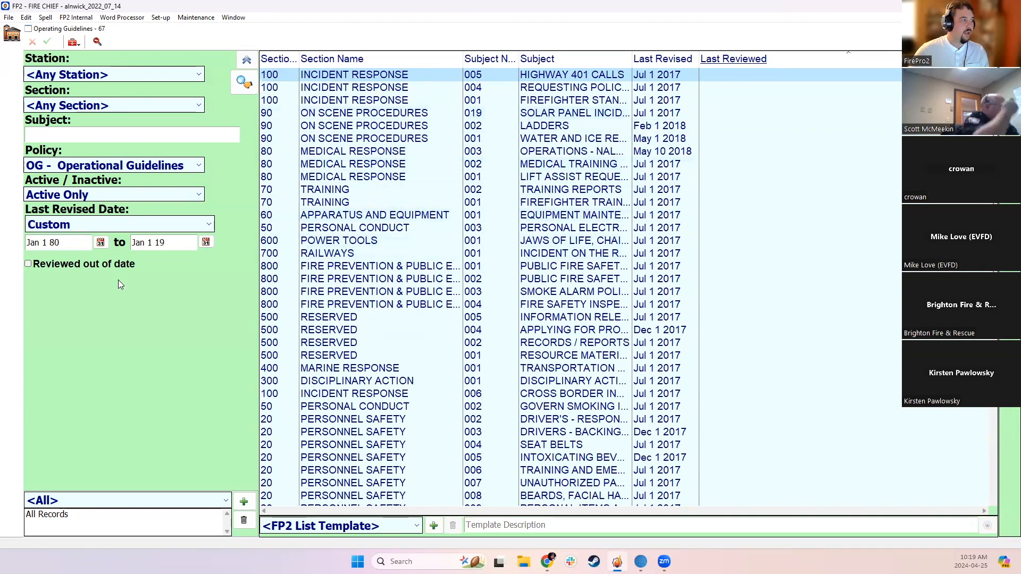
{"action": "scroll", "coordinate": [810, 275], "scroll_direction": "down", "scroll_amount": 11}
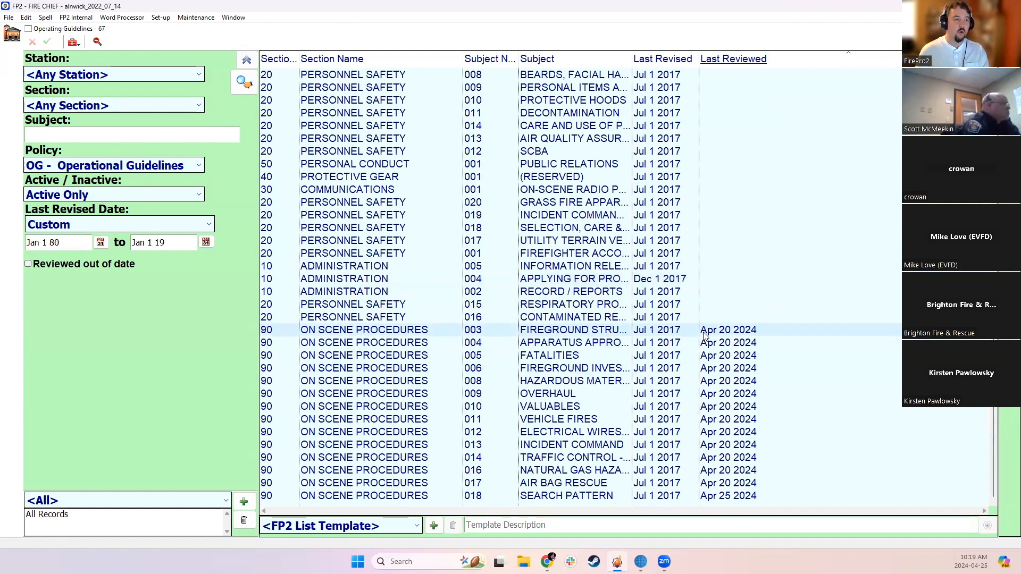
Mark the reviewed On Scene Procedures guidelines 003 through 010 as unreviewed
{"action": "left_click_drag", "start_coordinate": [701, 333], "coordinate": [694, 407]}
{"action": "right_click", "coordinate": [709, 379]}
{"action": "left_click", "coordinate": [747, 472]}
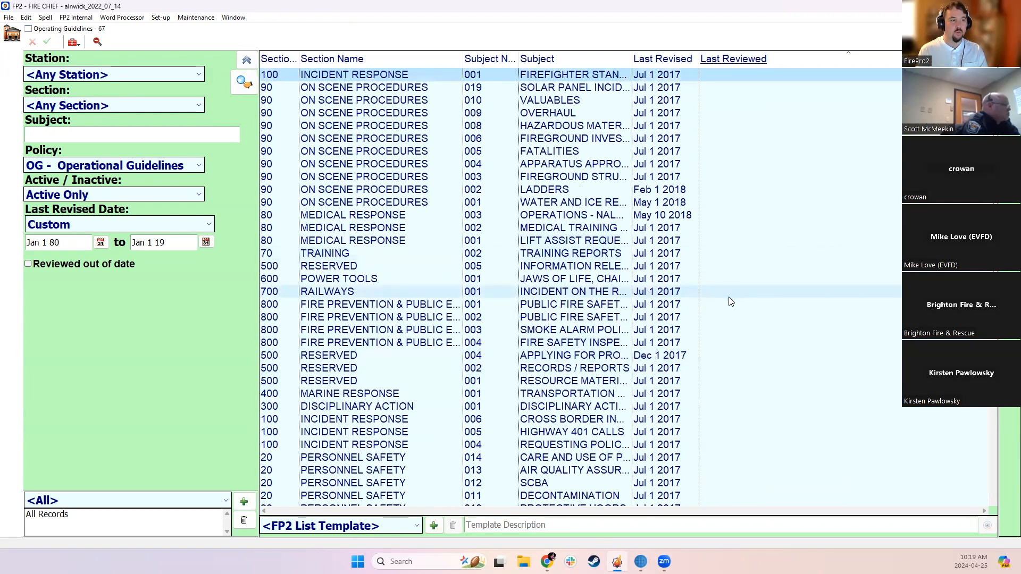
{"action": "scroll", "coordinate": [712, 298], "scroll_direction": "down", "scroll_amount": 10}
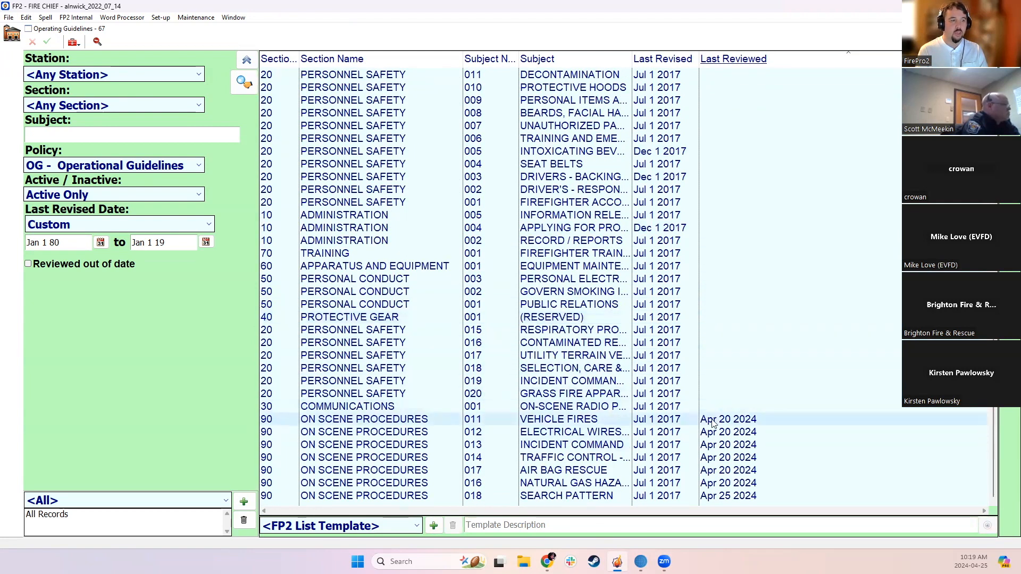
{"action": "left_click_drag", "start_coordinate": [676, 228], "coordinate": [675, 317]}
{"action": "right_click", "coordinate": [675, 266]}
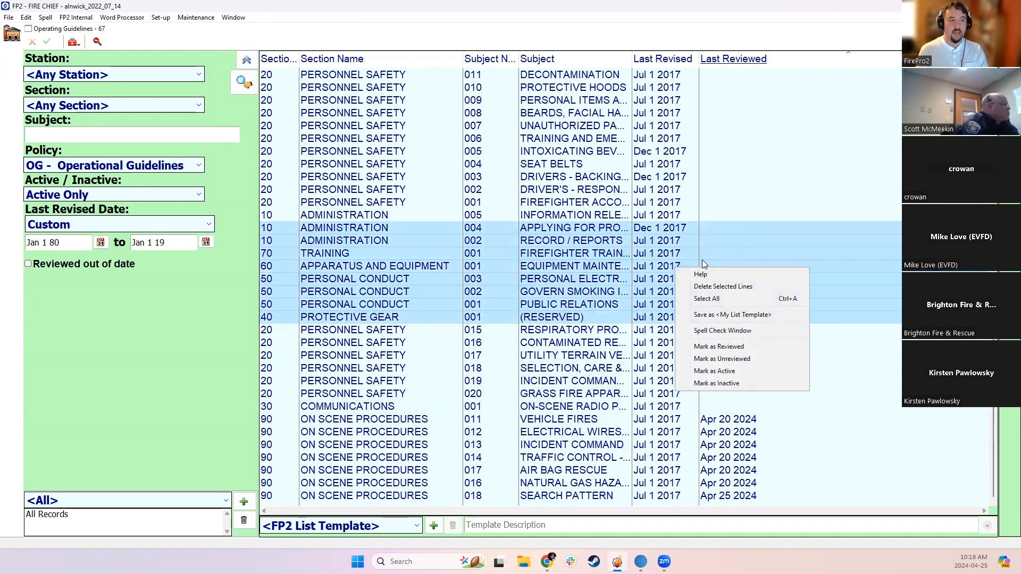
{"action": "left_click", "coordinate": [735, 385]}
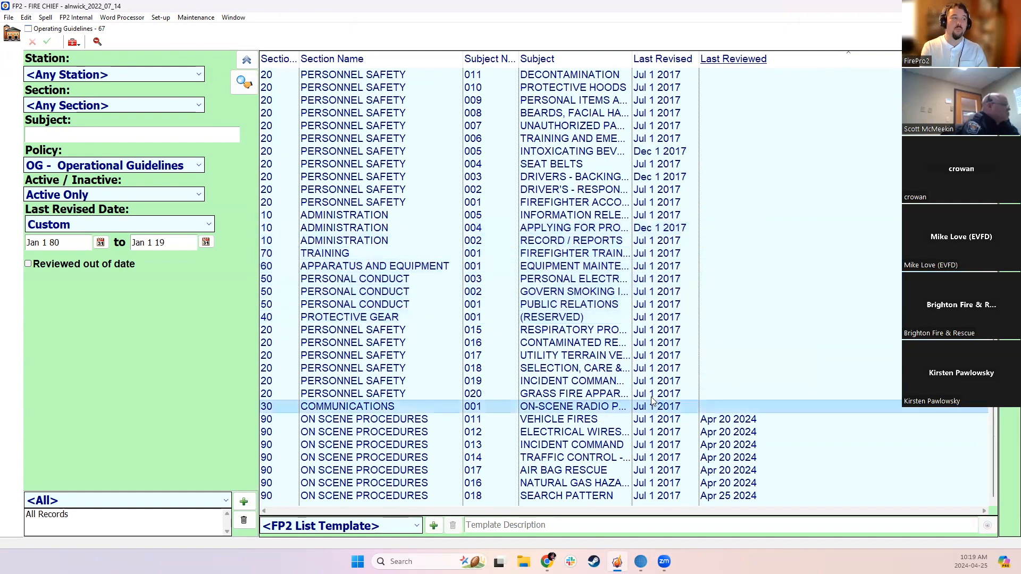
Mark the On Scene Procedures guidelines 001 through 010 and 019 as inactive in one batch
{"action": "scroll", "coordinate": [694, 255], "scroll_direction": "up", "scroll_amount": 11}
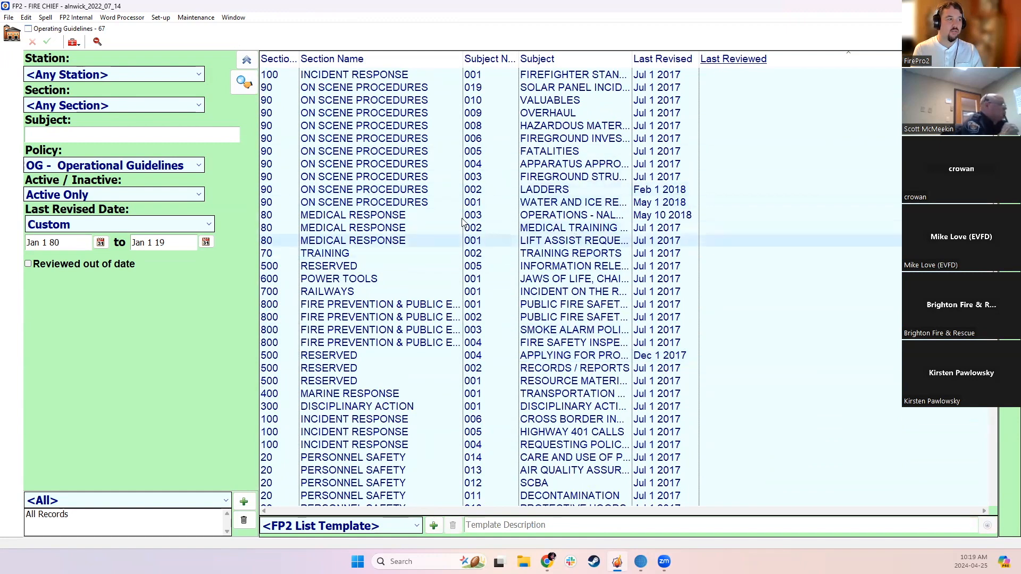
{"action": "left_click_drag", "start_coordinate": [420, 87], "coordinate": [415, 203]}
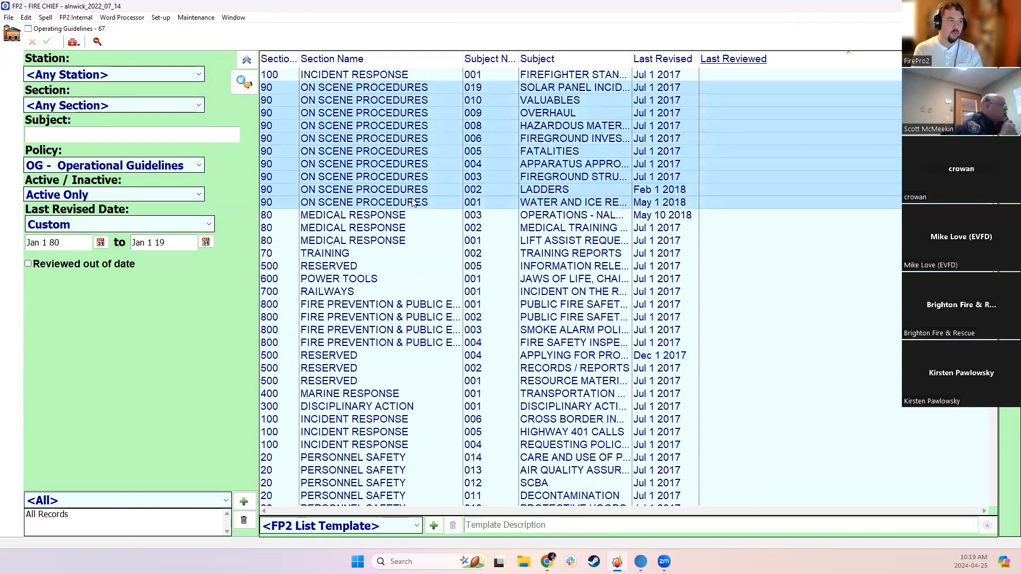
{"action": "right_click", "coordinate": [571, 138]}
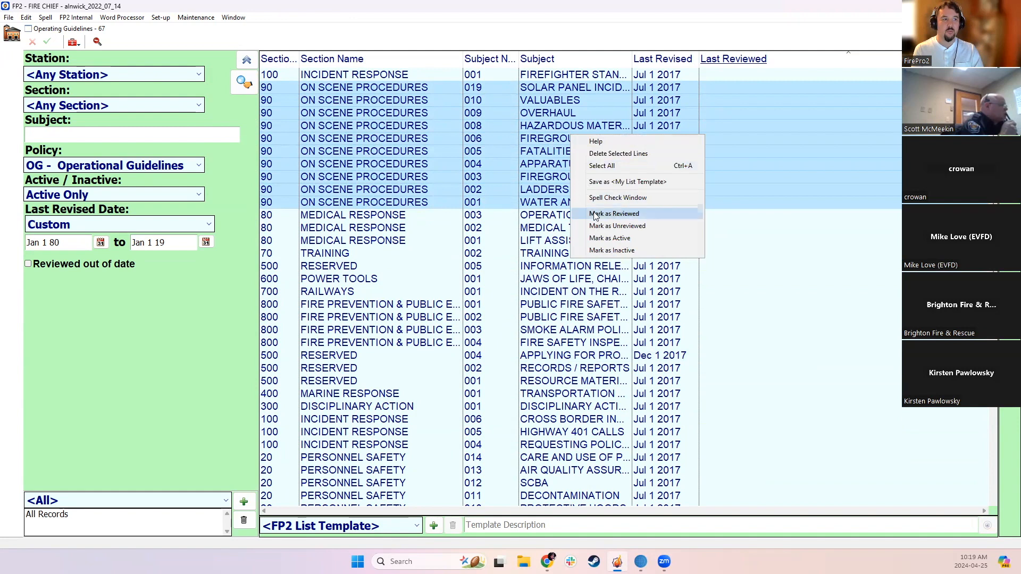
{"action": "left_click", "coordinate": [611, 250]}
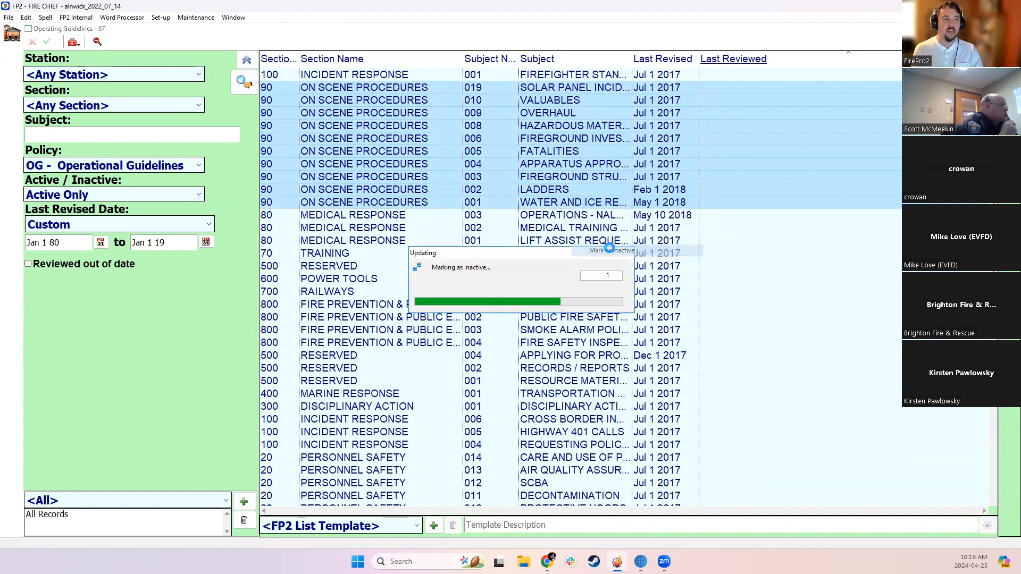
{"action": "scroll", "coordinate": [668, 257], "scroll_direction": "down", "scroll_amount": 5}
{"action": "scroll", "coordinate": [668, 258], "scroll_direction": "down", "scroll_amount": 3}
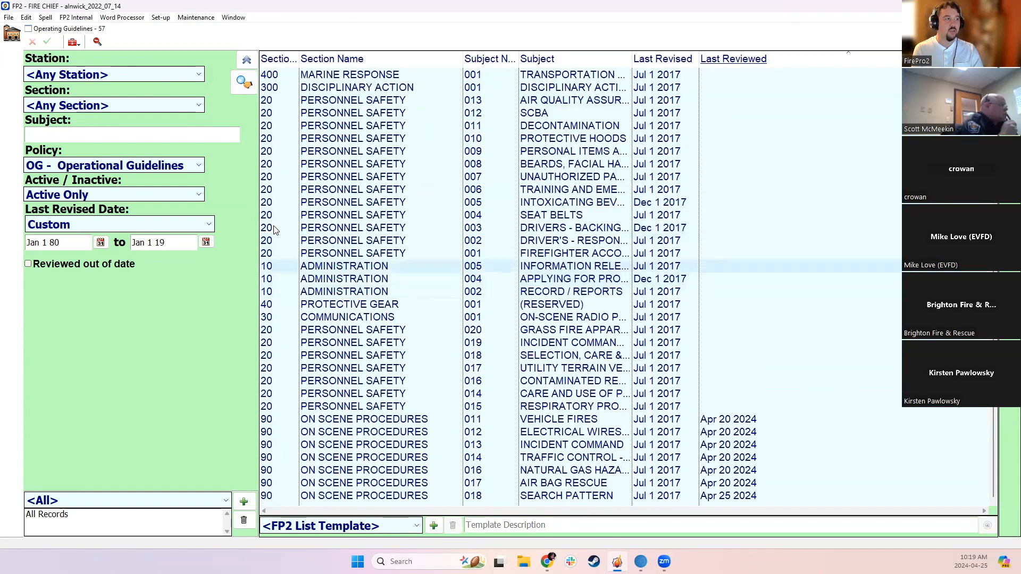
Set the Active / Inactive filter to Inactive Only and search for the deactivated guidelines
{"action": "left_click", "coordinate": [105, 194]}
{"action": "left_click", "coordinate": [41, 224]}
{"action": "left_click", "coordinate": [245, 82]}
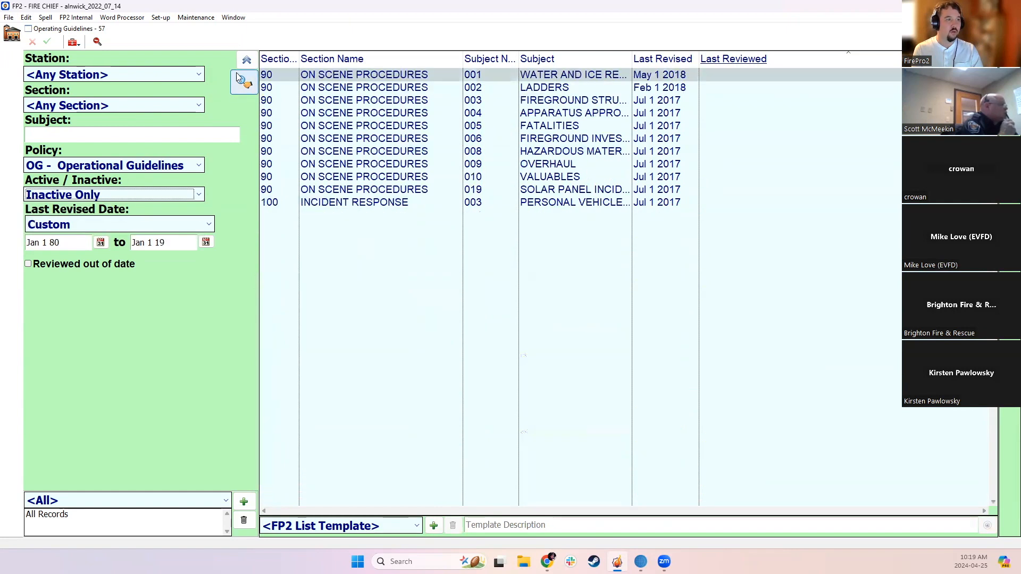
Switch the Active / Inactive filter back to Active Only and rerun the search
{"action": "left_click", "coordinate": [160, 196]}
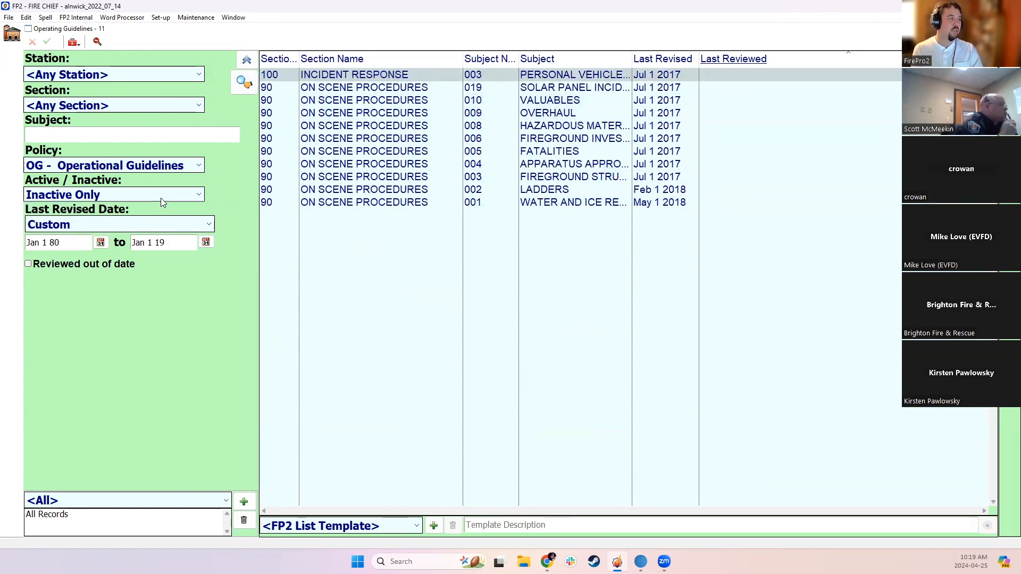
{"action": "left_click", "coordinate": [56, 208]}
{"action": "left_click", "coordinate": [244, 81]}
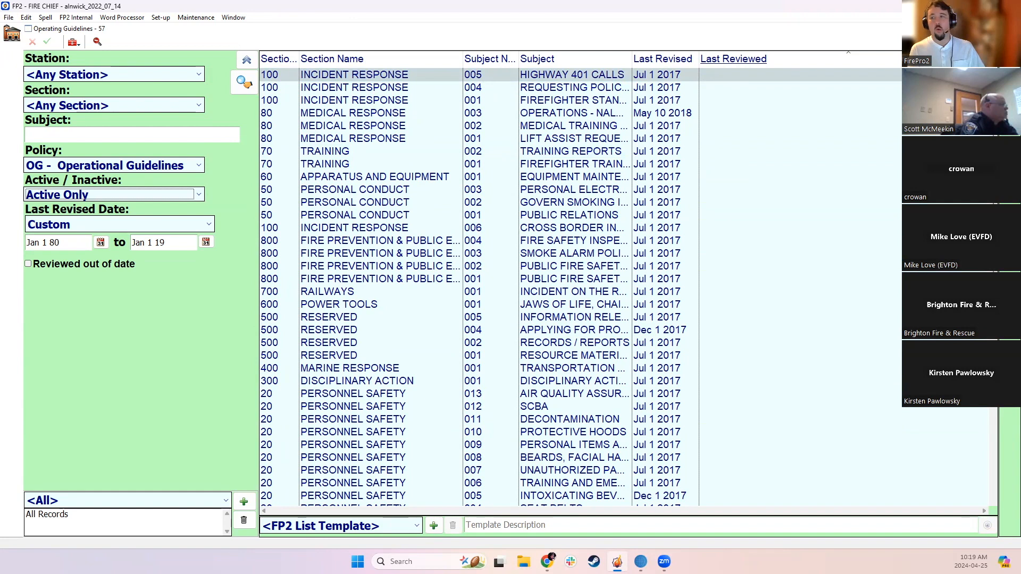
Open the Highway 401 Calls guideline, 005, and send its printout to a new email
{"action": "left_click", "coordinate": [534, 79]}
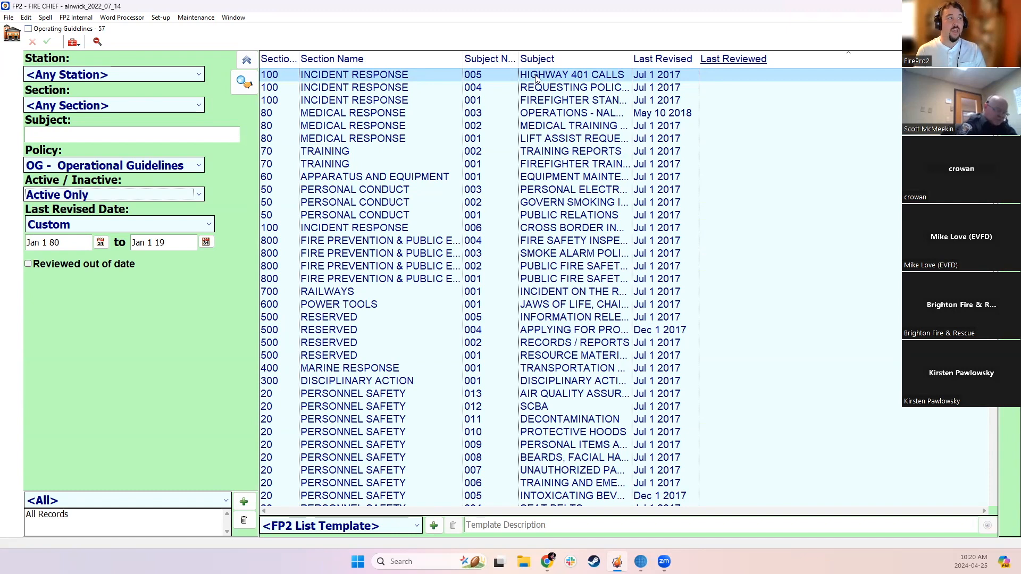
{"action": "left_click", "coordinate": [534, 78]}
{"action": "double_click", "coordinate": [534, 79]}
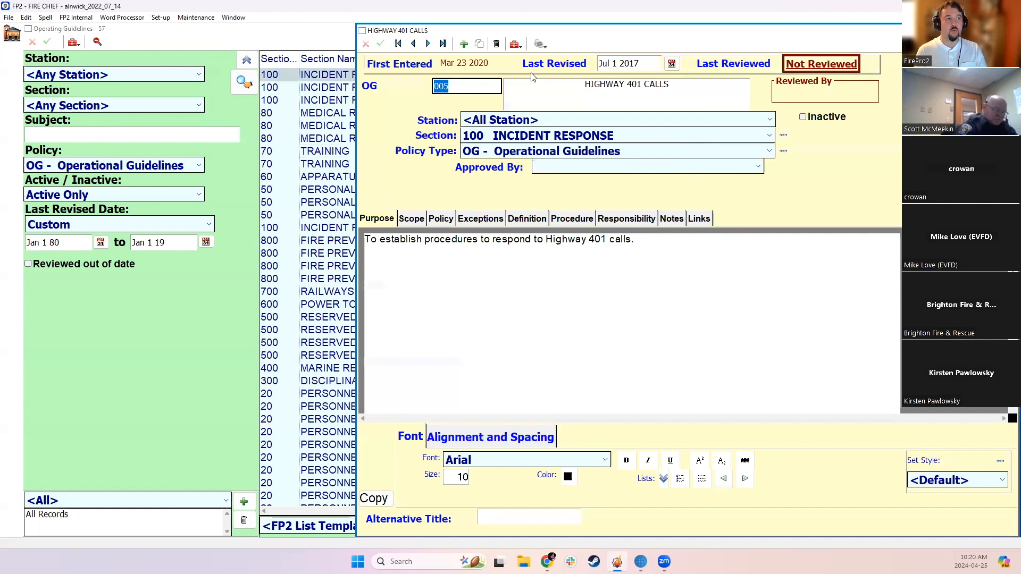
{"action": "left_click", "coordinate": [542, 44]}
{"action": "left_click", "coordinate": [552, 59]}
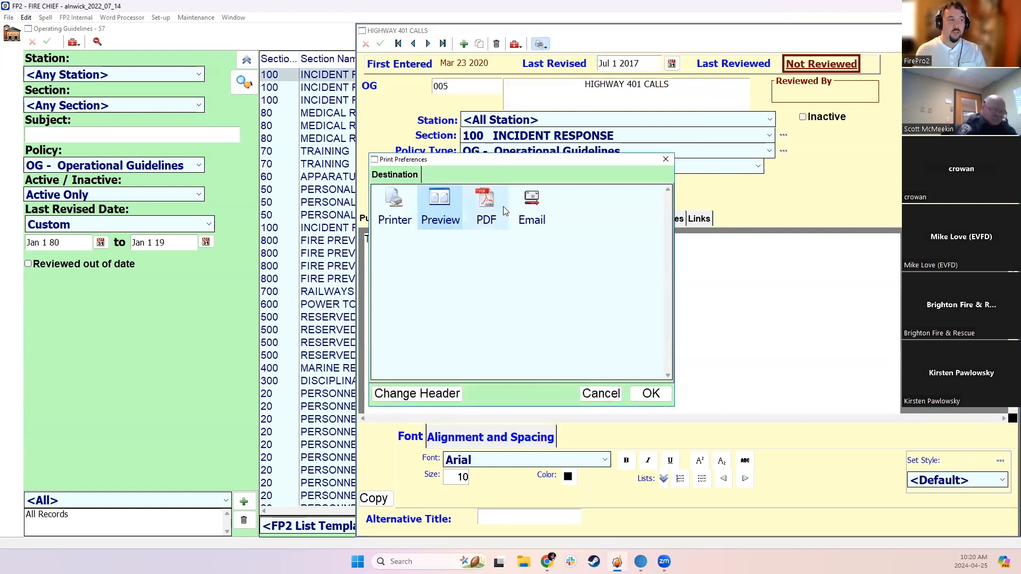
{"action": "left_click", "coordinate": [532, 208]}
{"action": "left_click", "coordinate": [649, 394]}
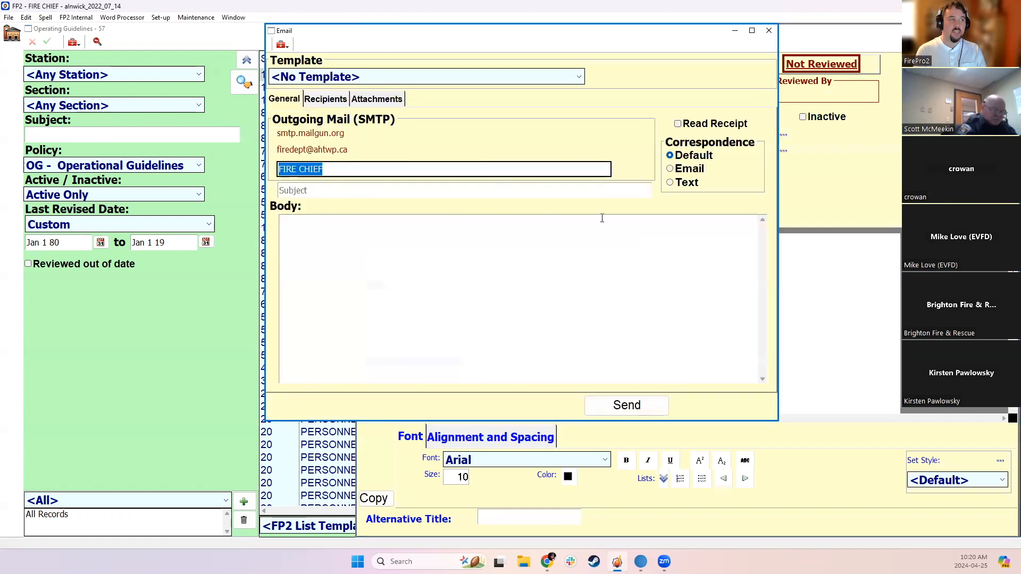
View the rGuidelines.pdf attached to the email, and close the PDF, the unsent email and the Highway 401 Calls record
{"action": "left_click", "coordinate": [351, 165]}
{"action": "left_click", "coordinate": [380, 99]}
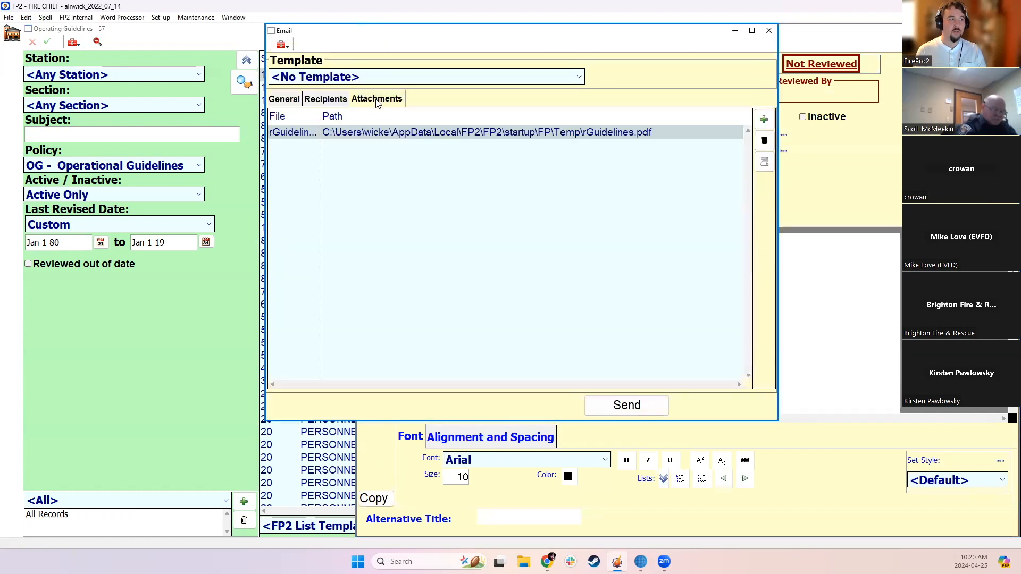
{"action": "double_click", "coordinate": [523, 134]}
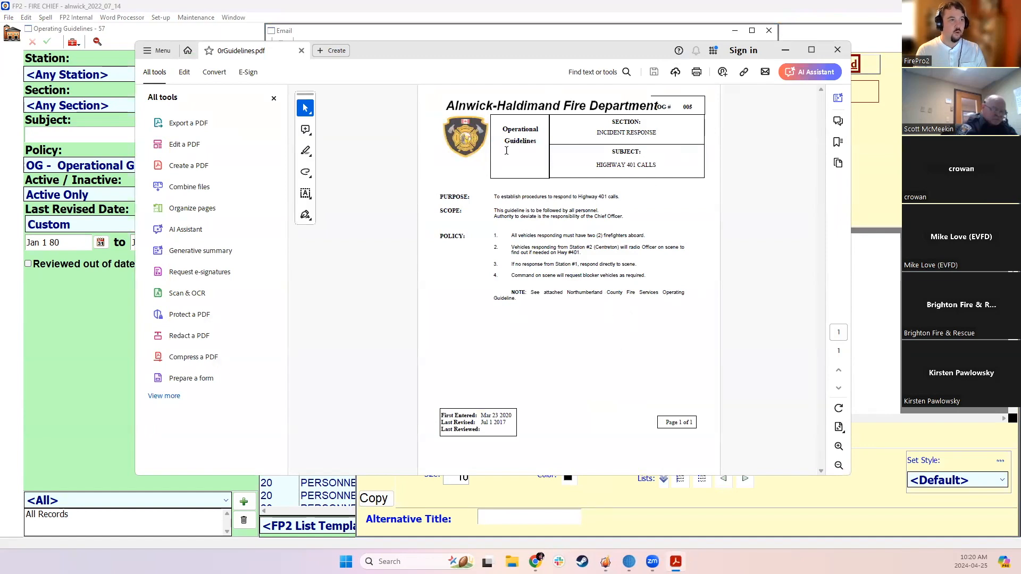
{"action": "left_click", "coordinate": [838, 49]}
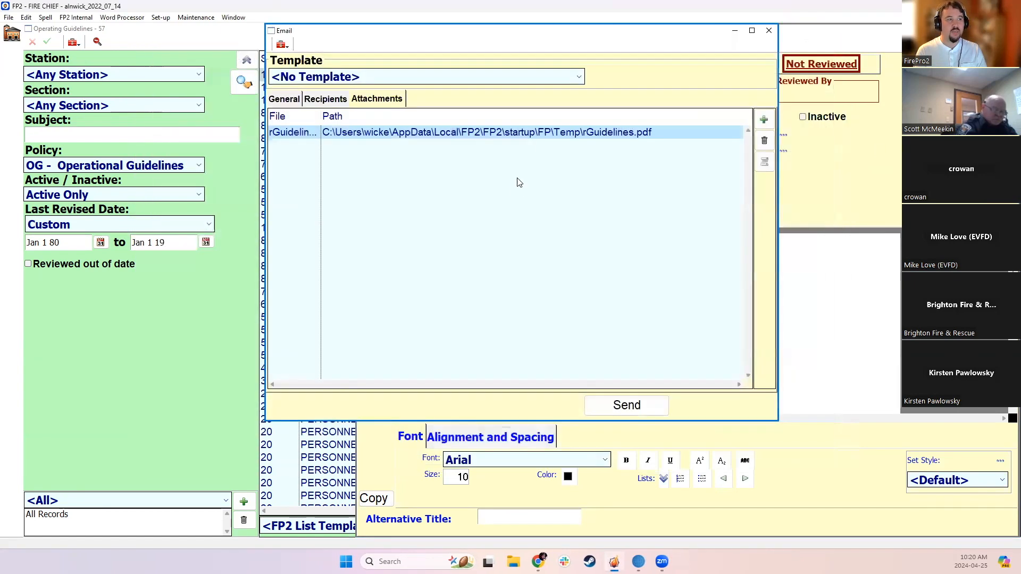
{"action": "left_click", "coordinate": [769, 31]}
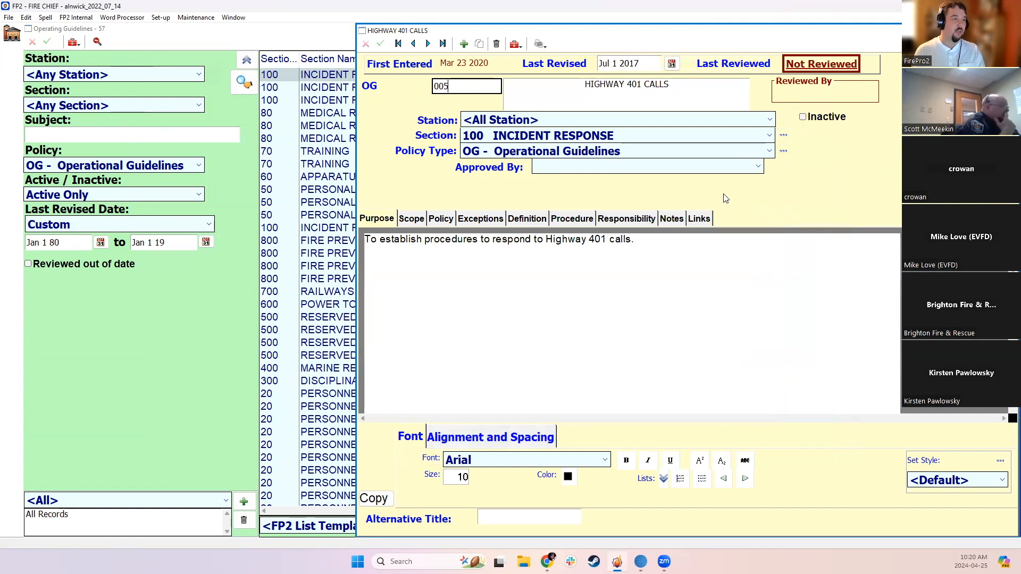
{"action": "left_click", "coordinate": [1008, 31]}
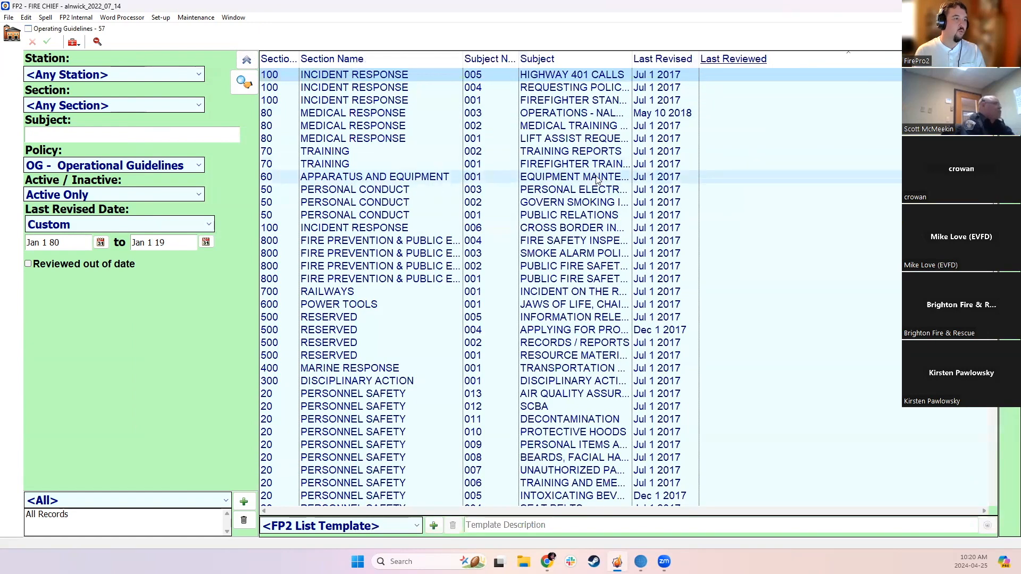
Select all listed guidelines, preview their printed Operational Guidelines index, look through its pages, and close the preview
{"action": "left_click_drag", "start_coordinate": [584, 78], "coordinate": [631, 521]}
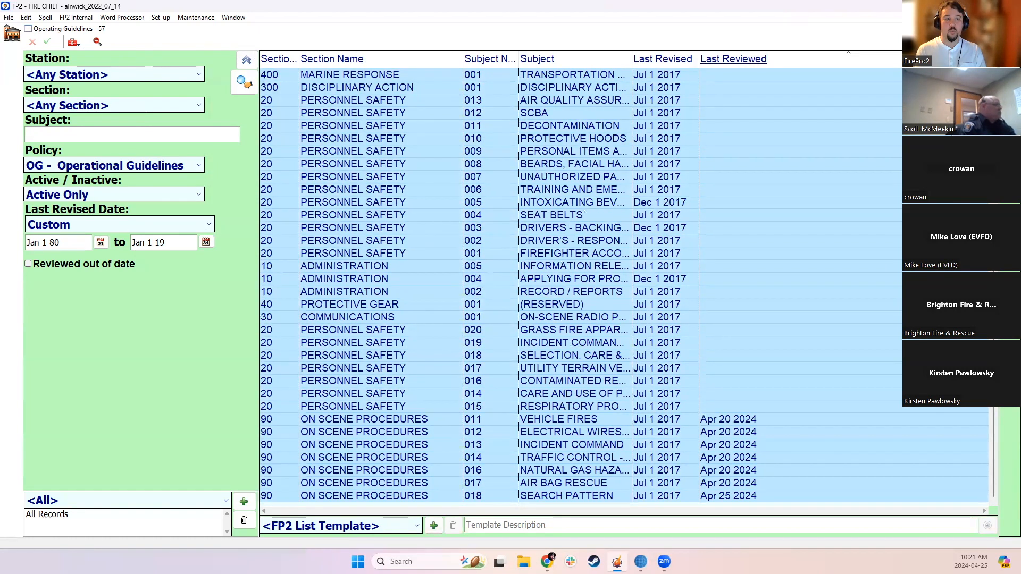
{"action": "key", "text": "ctrl+p"}
{"action": "double_click", "coordinate": [451, 240]}
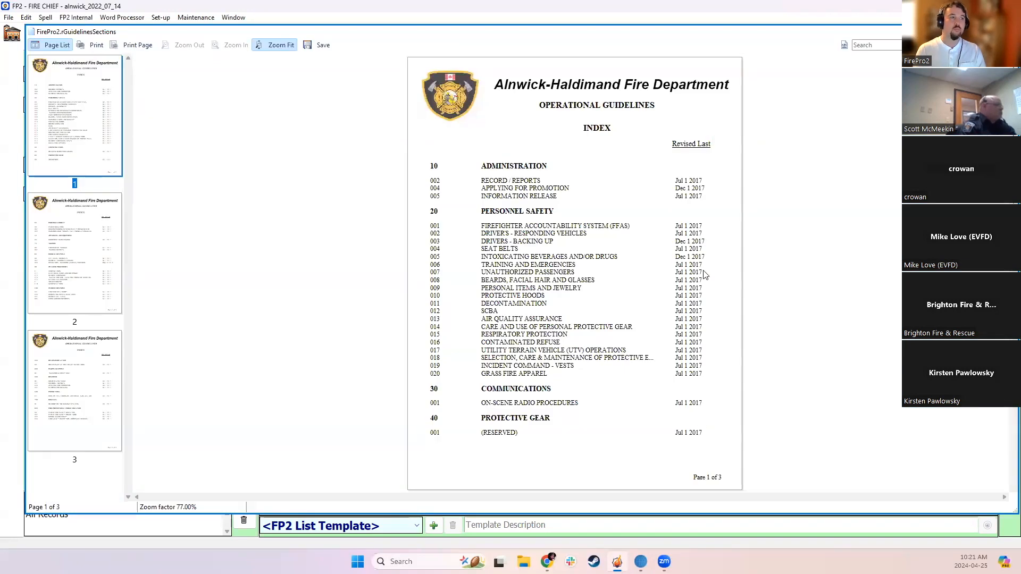
{"action": "scroll", "coordinate": [704, 274], "scroll_direction": "down", "scroll_amount": 20}
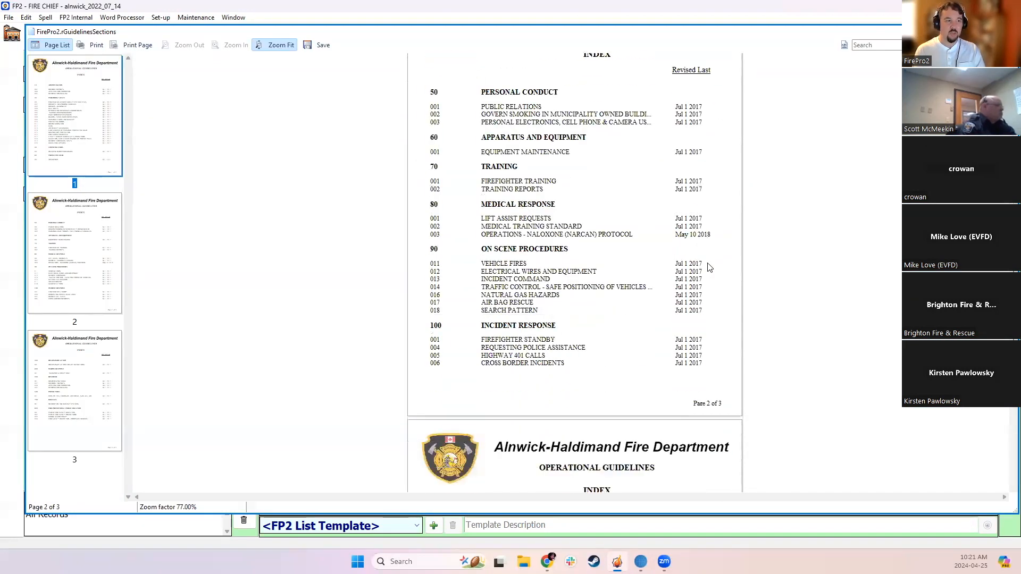
{"action": "scroll", "coordinate": [673, 286], "scroll_direction": "up", "scroll_amount": 6}
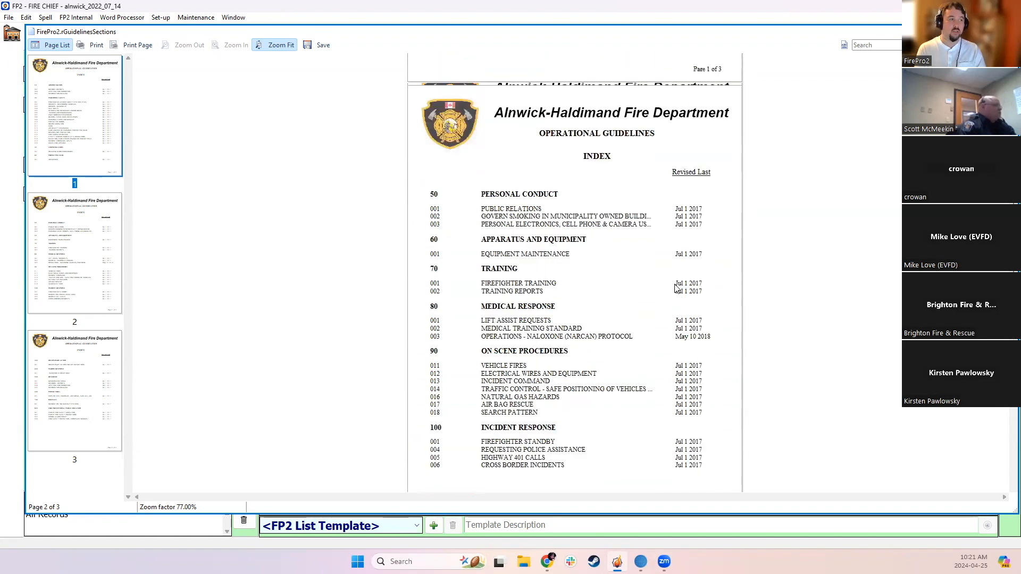
{"action": "scroll", "coordinate": [671, 285], "scroll_direction": "up", "scroll_amount": 5}
{"action": "scroll", "coordinate": [669, 284], "scroll_direction": "down", "scroll_amount": 16}
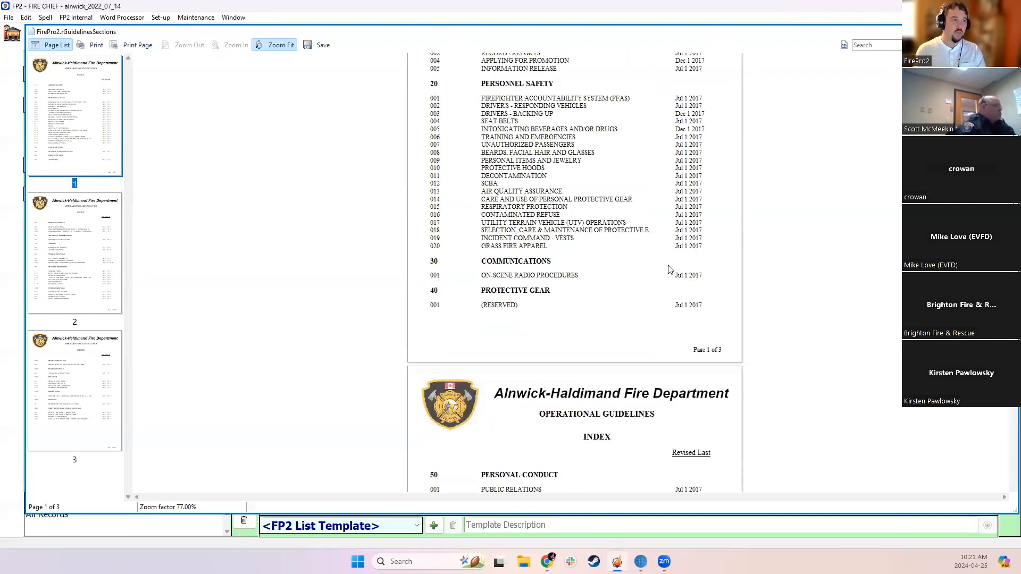
{"action": "scroll", "coordinate": [673, 257], "scroll_direction": "down", "scroll_amount": 3}
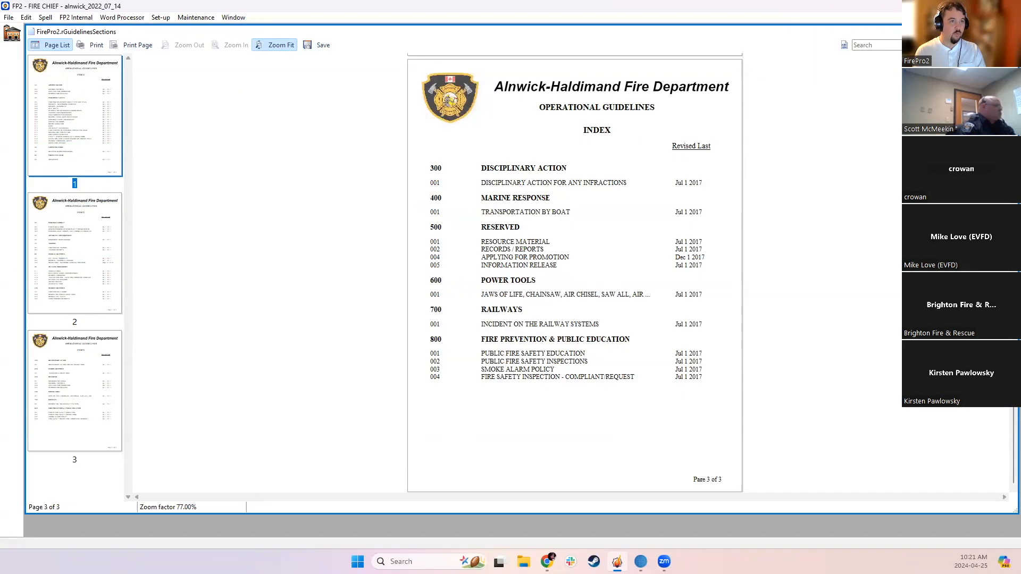
{"action": "left_click", "coordinate": [1011, 31]}
Return to the home screen and open the OG section of the Custom Settings
{"action": "left_click", "coordinate": [8, 33]}
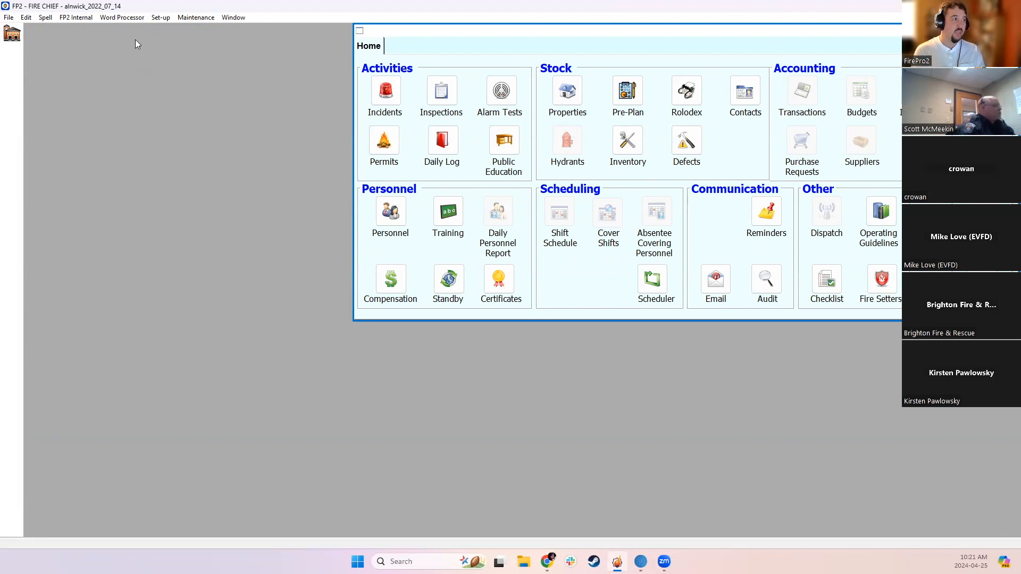
{"action": "left_click", "coordinate": [160, 19]}
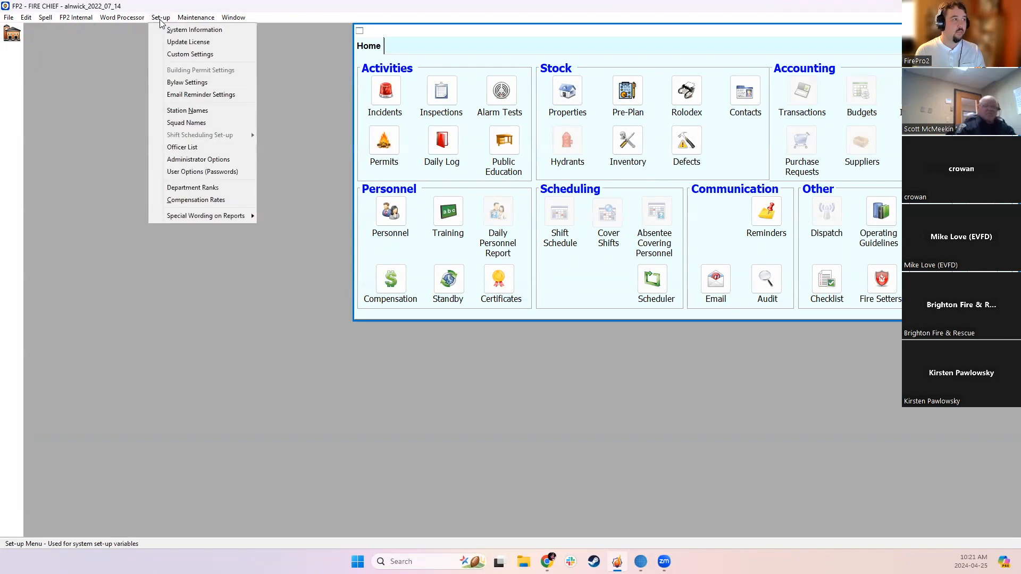
{"action": "left_click", "coordinate": [168, 55]}
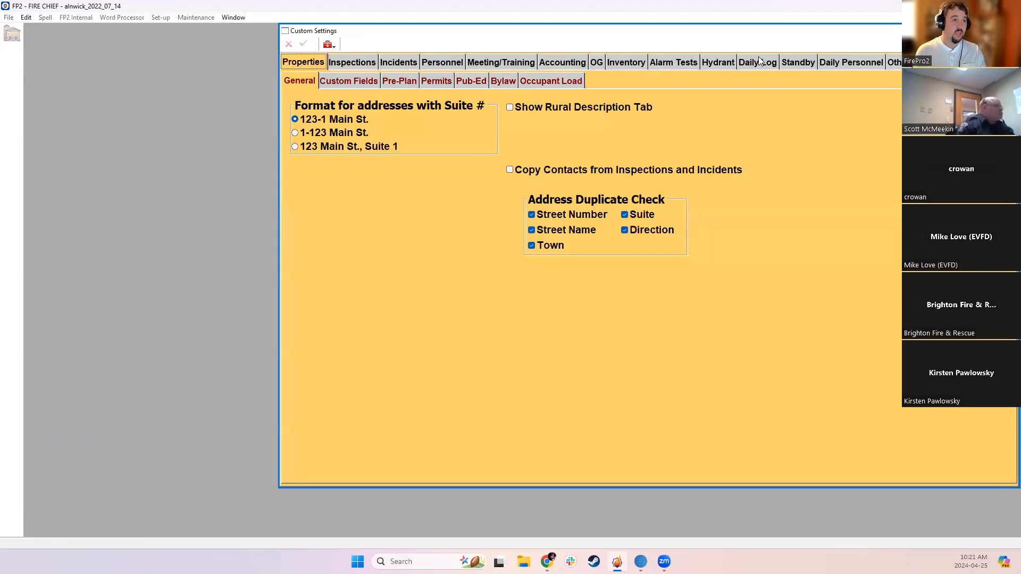
{"action": "left_click", "coordinate": [595, 64]}
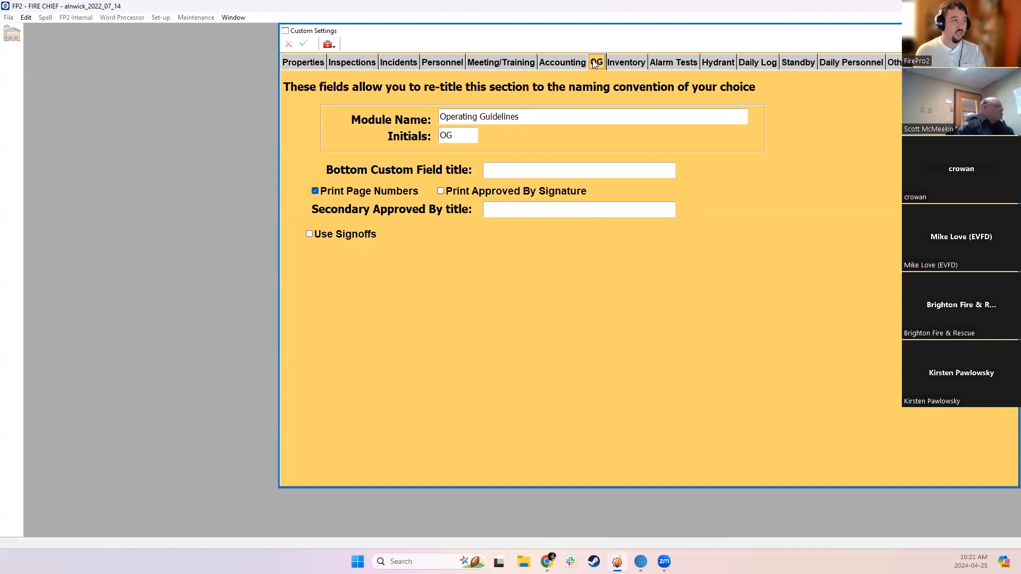
Enable Use Signoffs in the OG custom settings and save the settings
{"action": "left_click", "coordinate": [340, 236]}
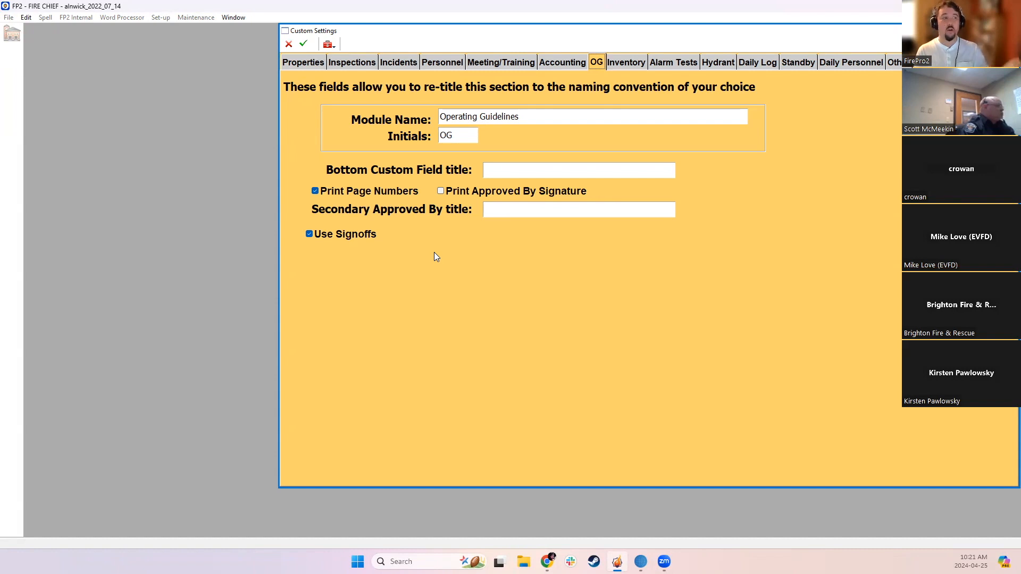
{"action": "left_click", "coordinate": [303, 44]}
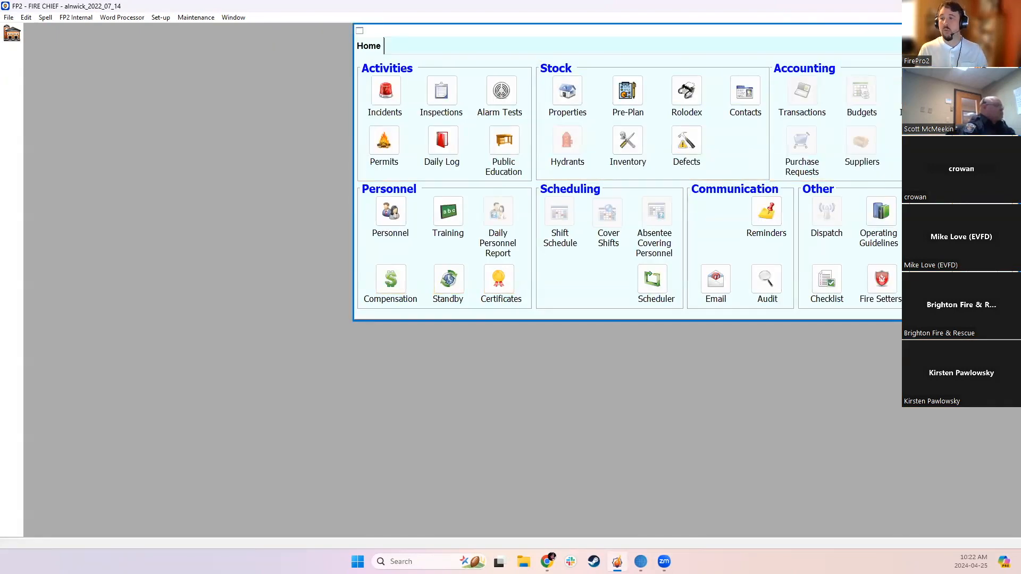
Open the Resource Materials guideline, 001, from the Operating Guidelines list and show its Personnel Signoff list in a maximized window
{"action": "left_click", "coordinate": [881, 219]}
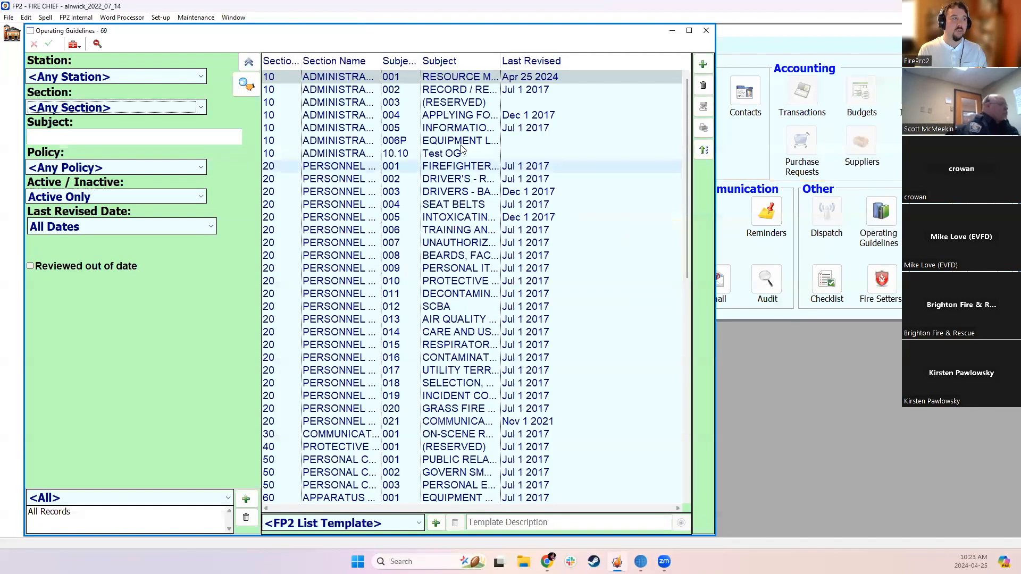
{"action": "double_click", "coordinate": [434, 80]}
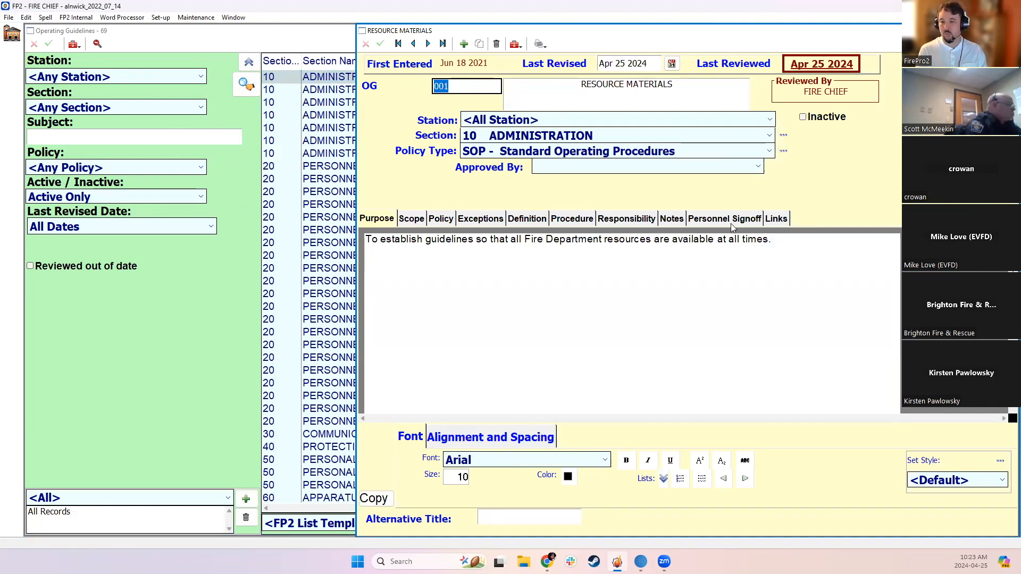
{"action": "left_click", "coordinate": [731, 225]}
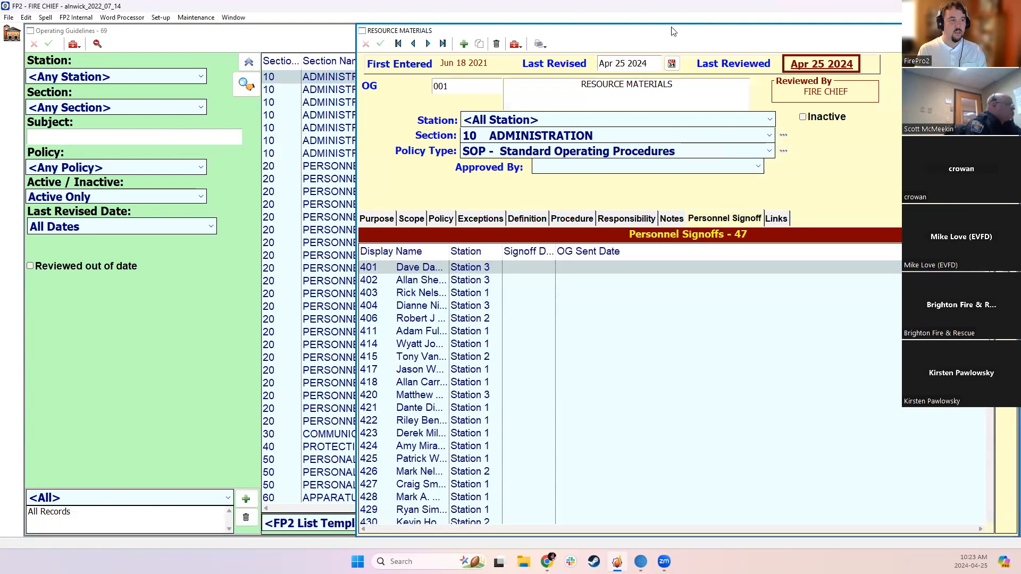
{"action": "double_click", "coordinate": [673, 31]}
Widen the Name and Signoff Date columns of the personnel signoff list so their contents show in full, and look through the list
{"action": "left_click_drag", "start_coordinate": [169, 249], "coordinate": [209, 249]}
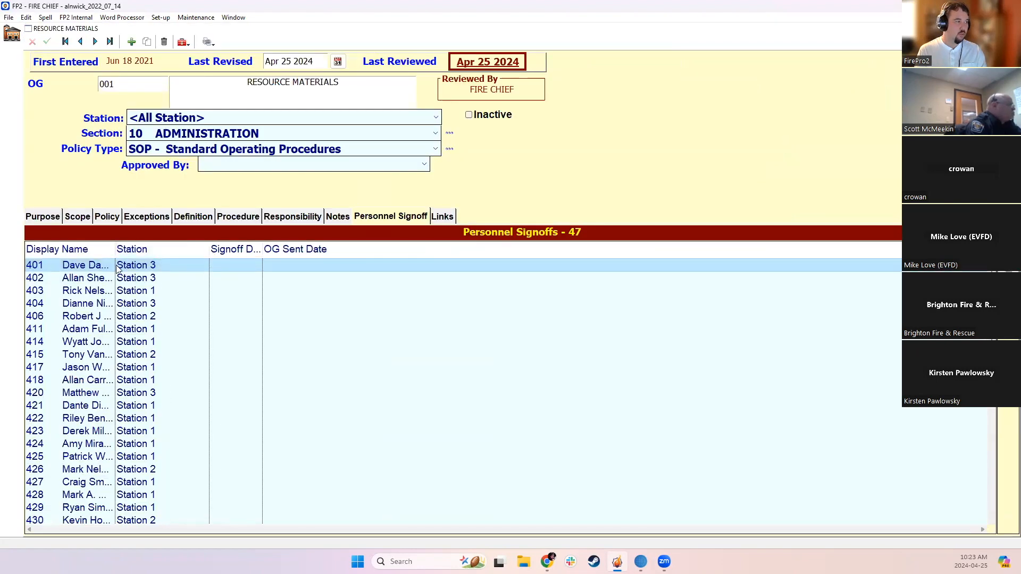
{"action": "left_click_drag", "start_coordinate": [115, 248], "coordinate": [169, 248]}
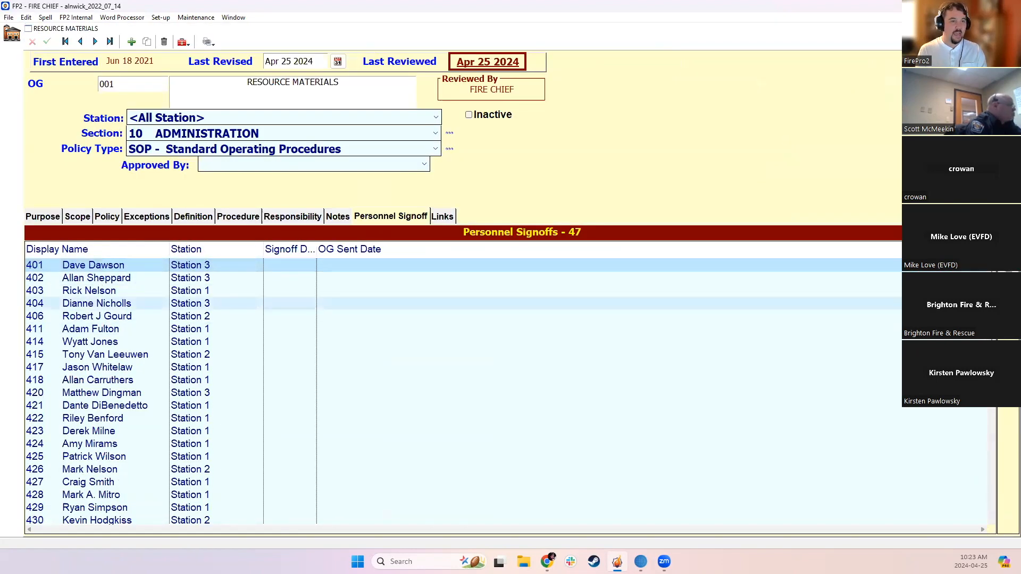
{"action": "scroll", "coordinate": [473, 407], "scroll_direction": "down", "scroll_amount": 9}
{"action": "left_click_drag", "start_coordinate": [315, 249], "coordinate": [377, 248]}
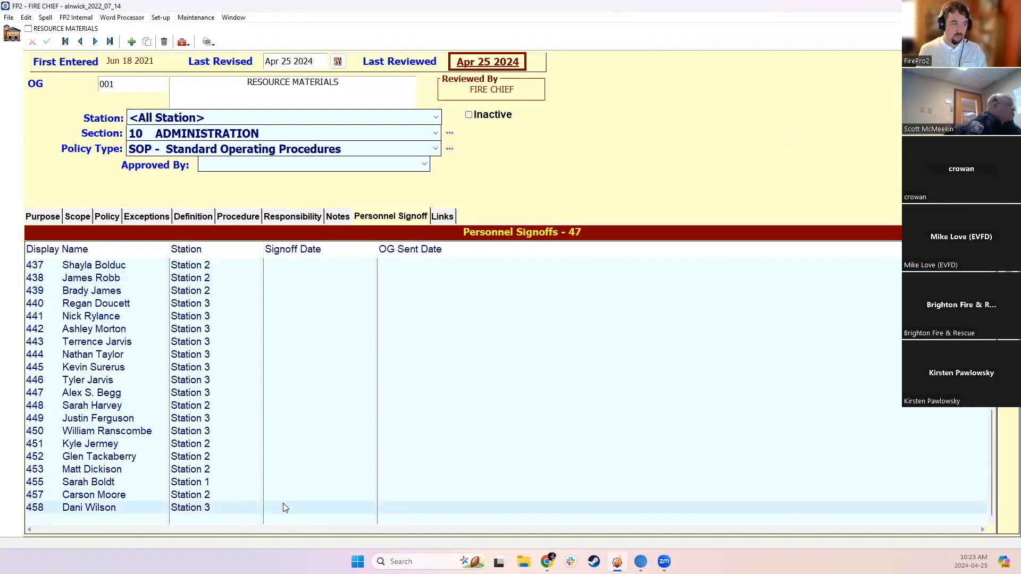
{"action": "scroll", "coordinate": [295, 320], "scroll_direction": "up", "scroll_amount": 9}
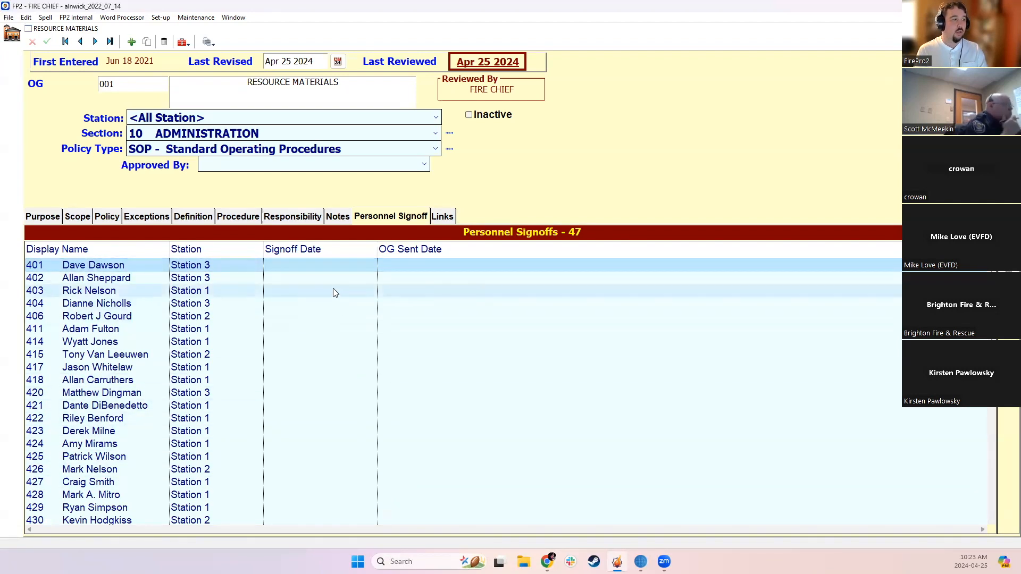
Sort the personnel signoffs by station and select all Station 2 personnel
{"action": "left_click_drag", "start_coordinate": [333, 267], "coordinate": [336, 537]}
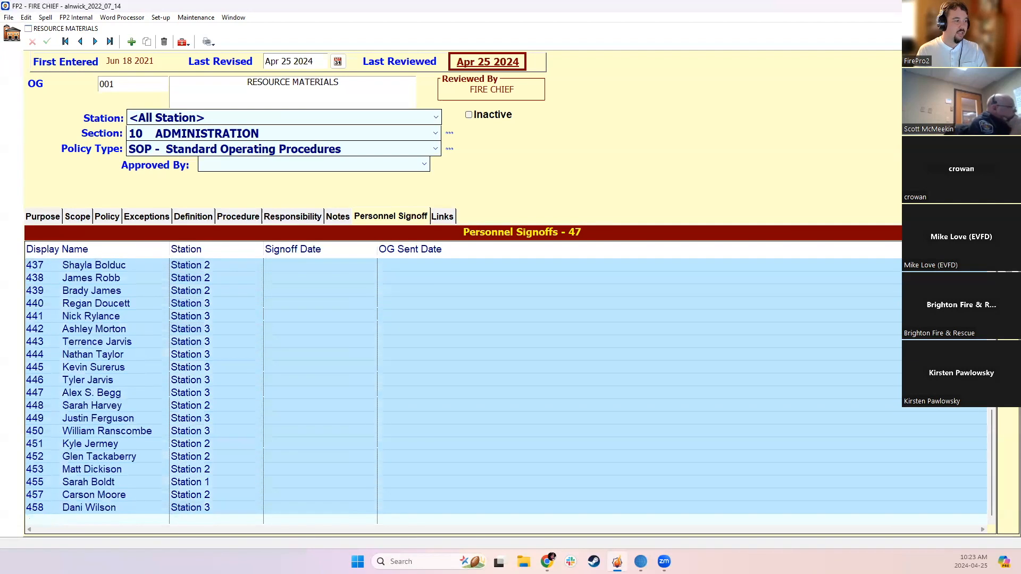
{"action": "scroll", "coordinate": [199, 317], "scroll_direction": "up", "scroll_amount": 9}
{"action": "left_click", "coordinate": [191, 248]}
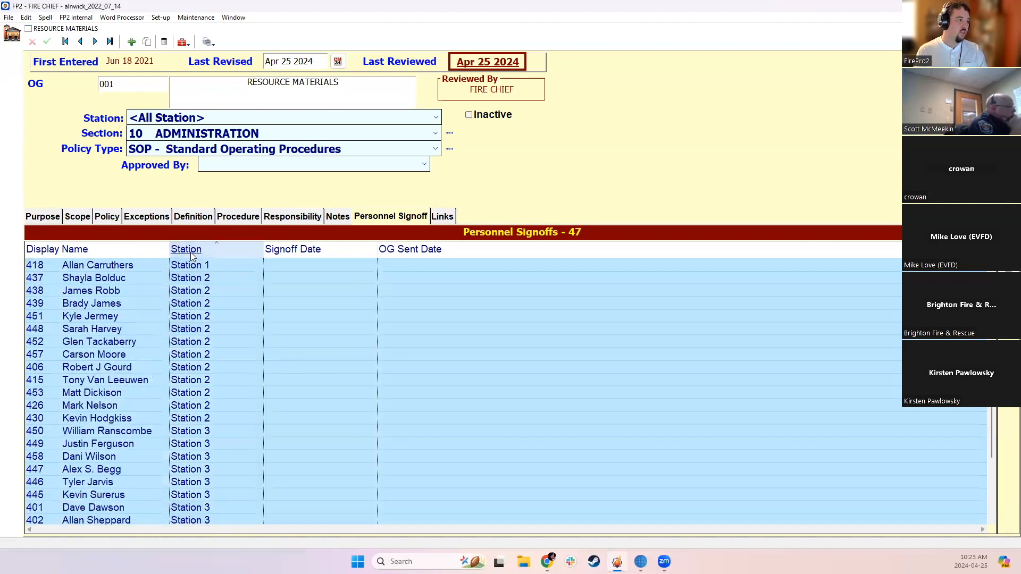
{"action": "left_click", "coordinate": [212, 303]}
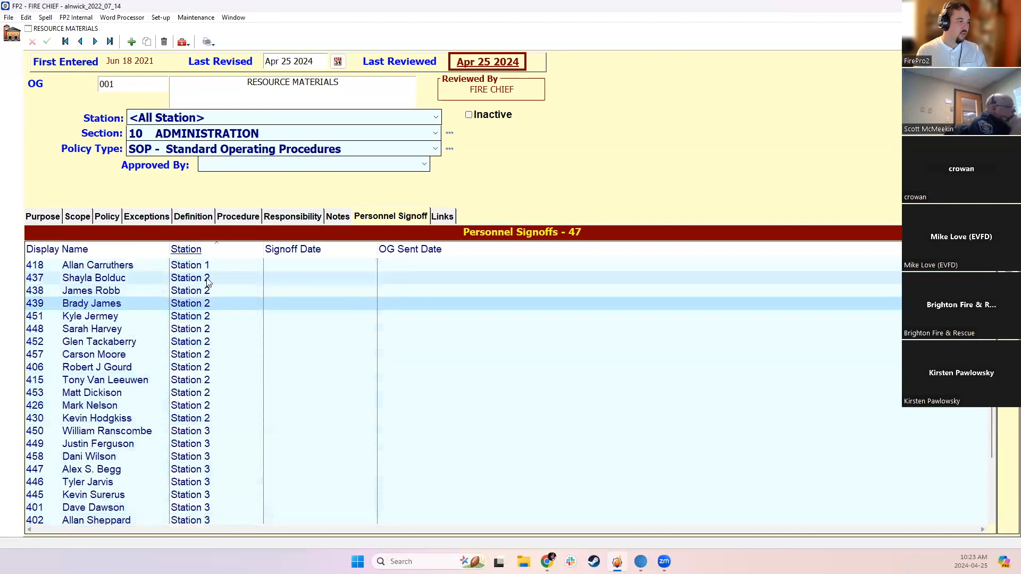
{"action": "left_click_drag", "start_coordinate": [208, 280], "coordinate": [209, 422]}
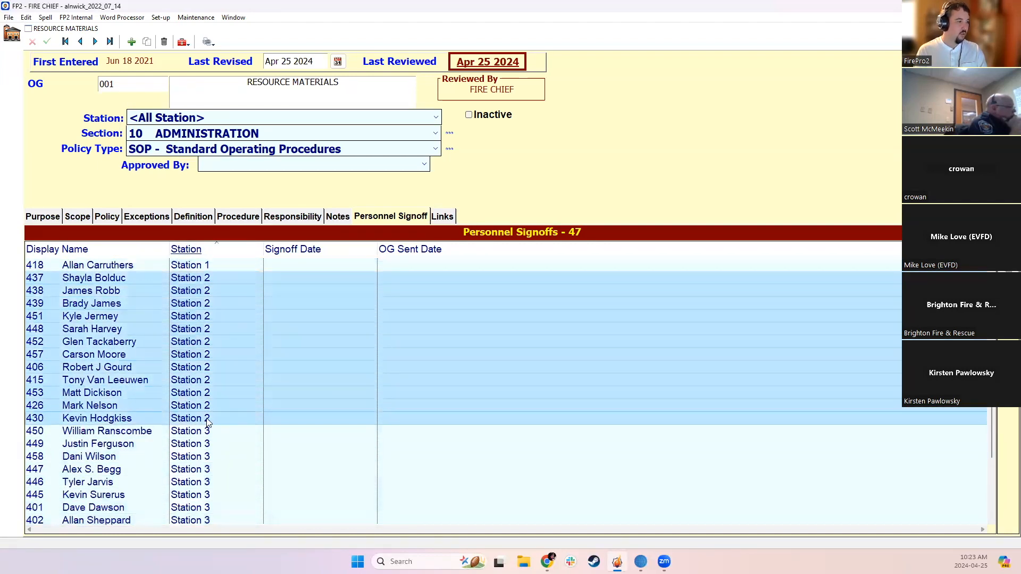
Send the guideline to the selected Station 2 personnel and mark them as having this OG sent
{"action": "right_click", "coordinate": [303, 339]}
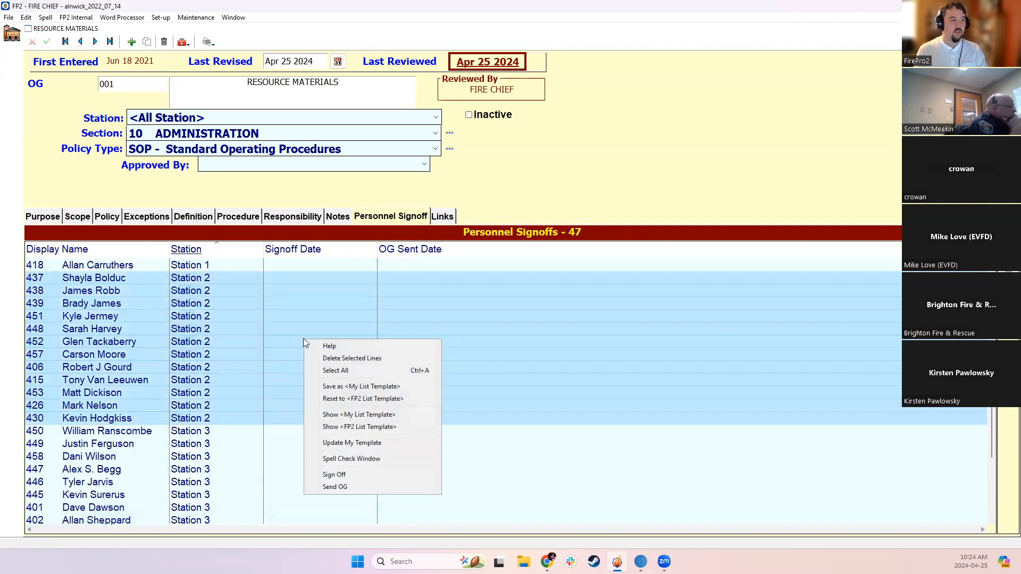
{"action": "left_click", "coordinate": [335, 488]}
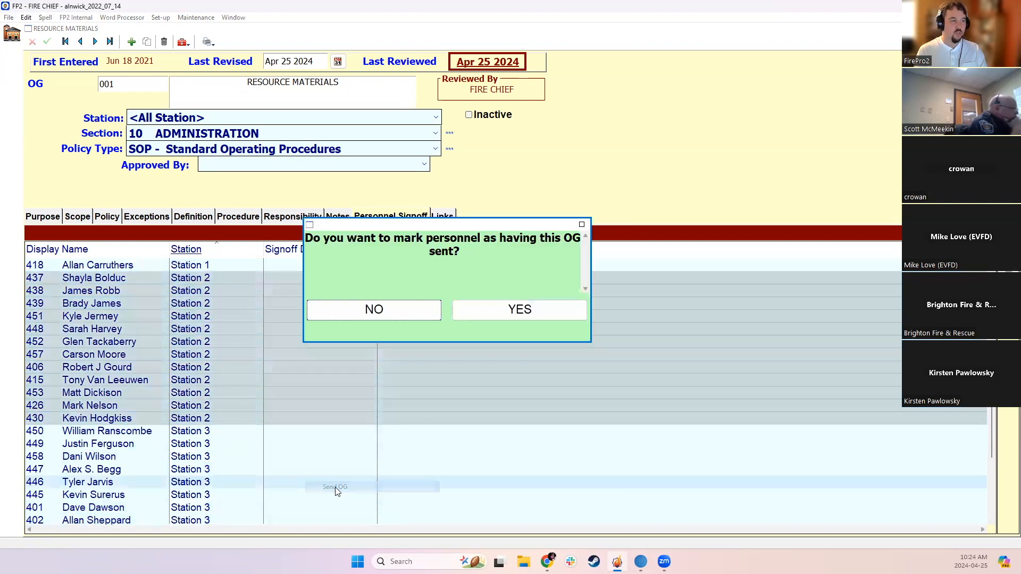
{"action": "left_click", "coordinate": [505, 313]}
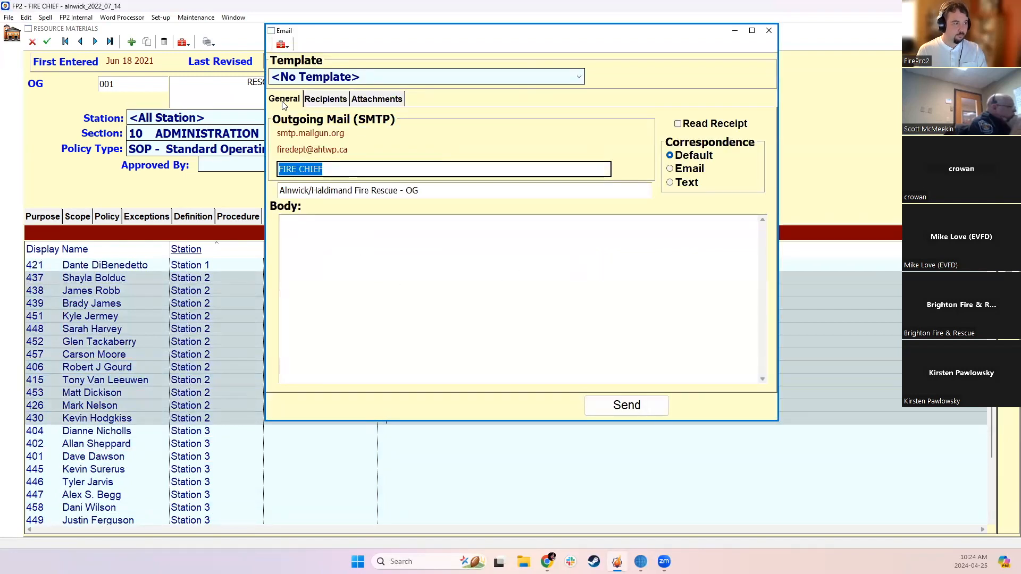
Review the email's recipients and its attached guideline PDF, and close the PDF and the unsent email
{"action": "left_click", "coordinate": [325, 101]}
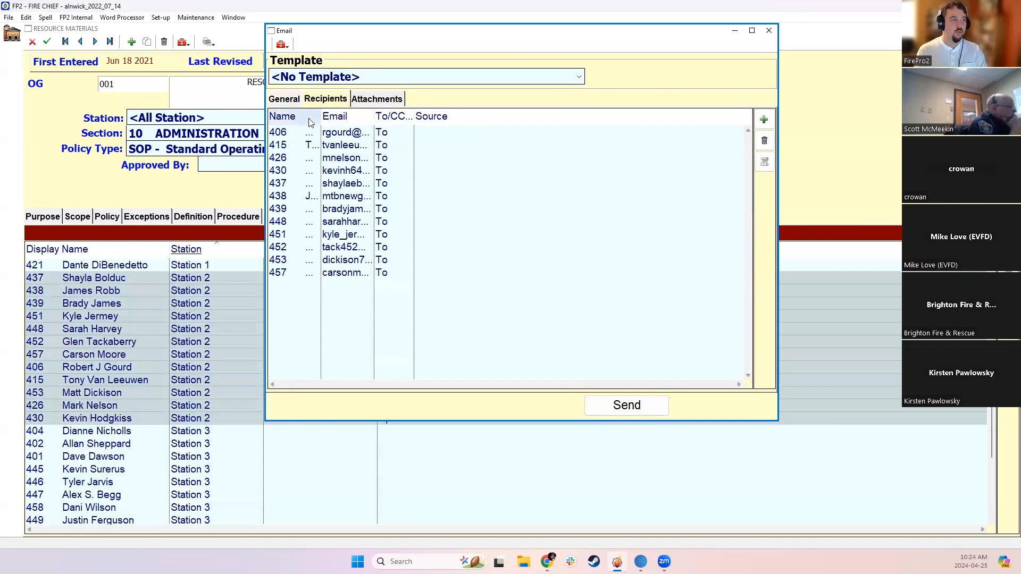
{"action": "left_click_drag", "start_coordinate": [321, 116], "coordinate": [359, 116]}
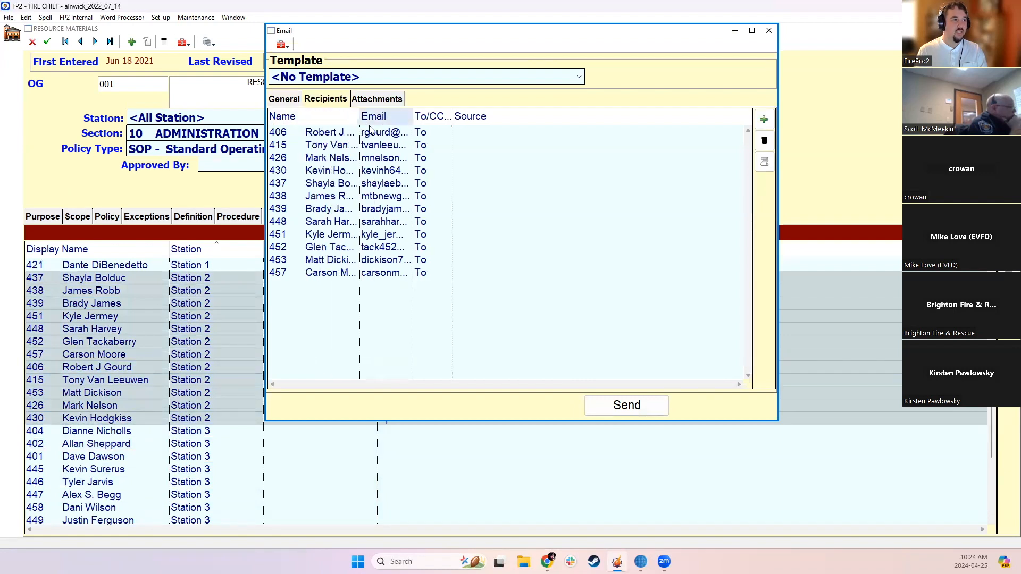
{"action": "left_click", "coordinate": [377, 99]}
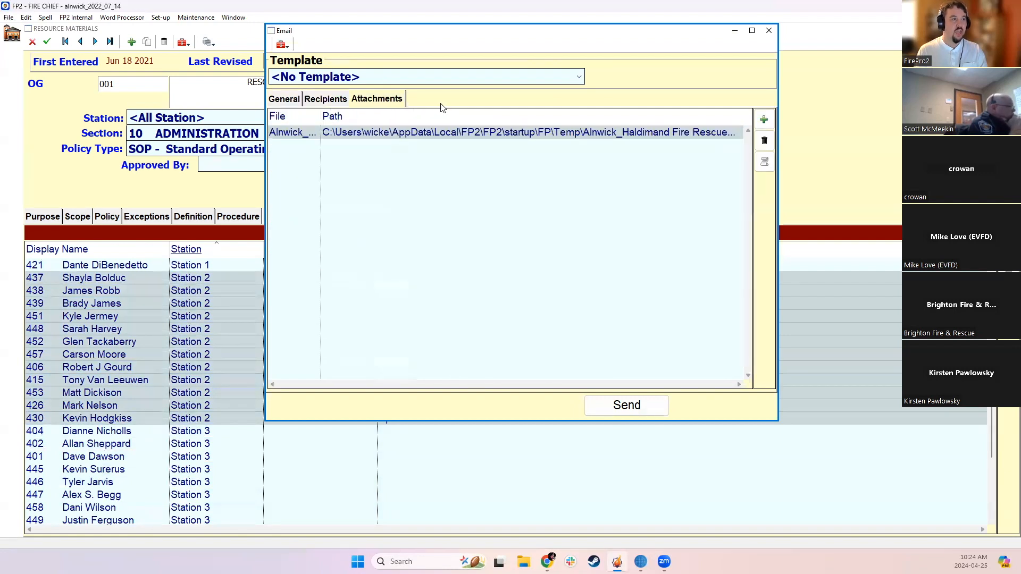
{"action": "double_click", "coordinate": [620, 133]}
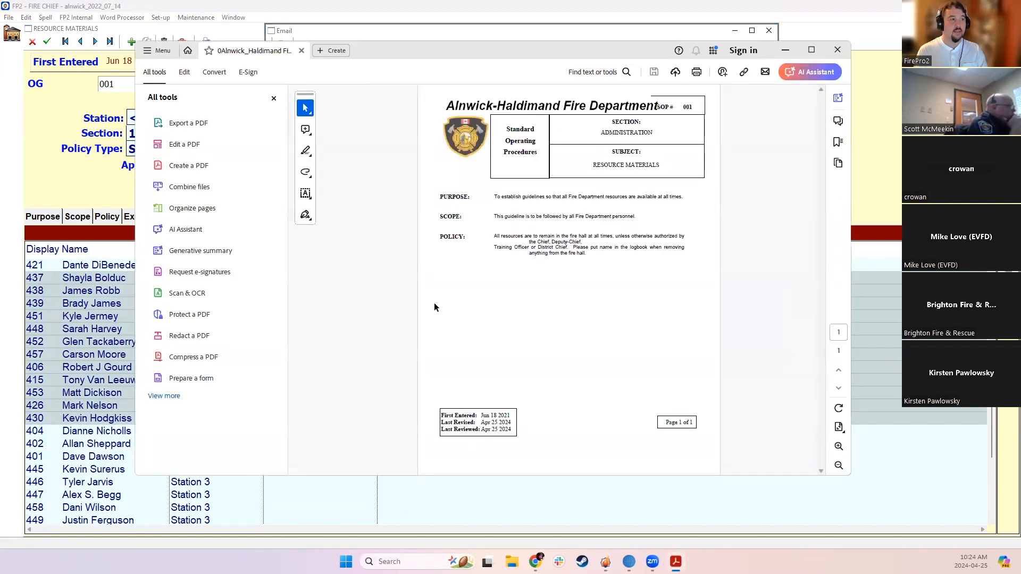
{"action": "left_click", "coordinate": [837, 49]}
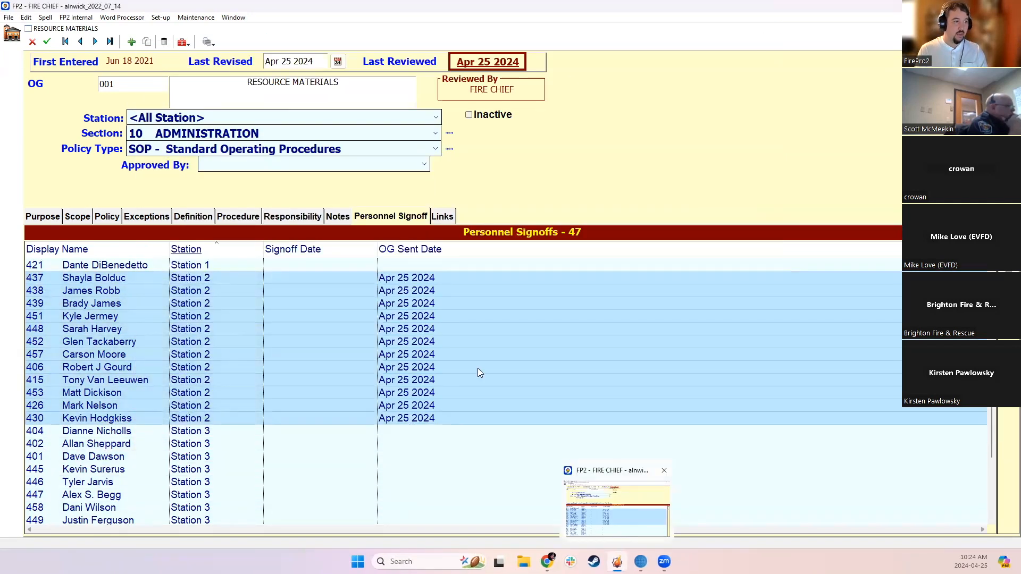
Examine the OG Sent Date entries of the Station 2 personnel in the signoff list
{"action": "scroll", "coordinate": [391, 317], "scroll_direction": "up", "scroll_amount": 4}
{"action": "scroll", "coordinate": [407, 367], "scroll_direction": "down", "scroll_amount": 3}
{"action": "left_click", "coordinate": [413, 432]}
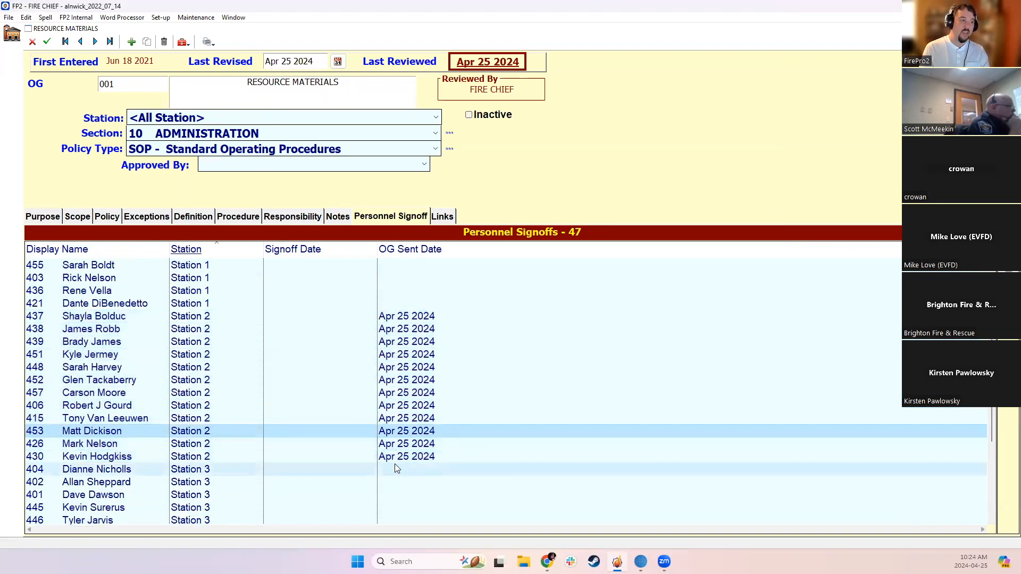
{"action": "left_click_drag", "start_coordinate": [395, 458], "coordinate": [333, 316]}
{"action": "left_click", "coordinate": [330, 314]}
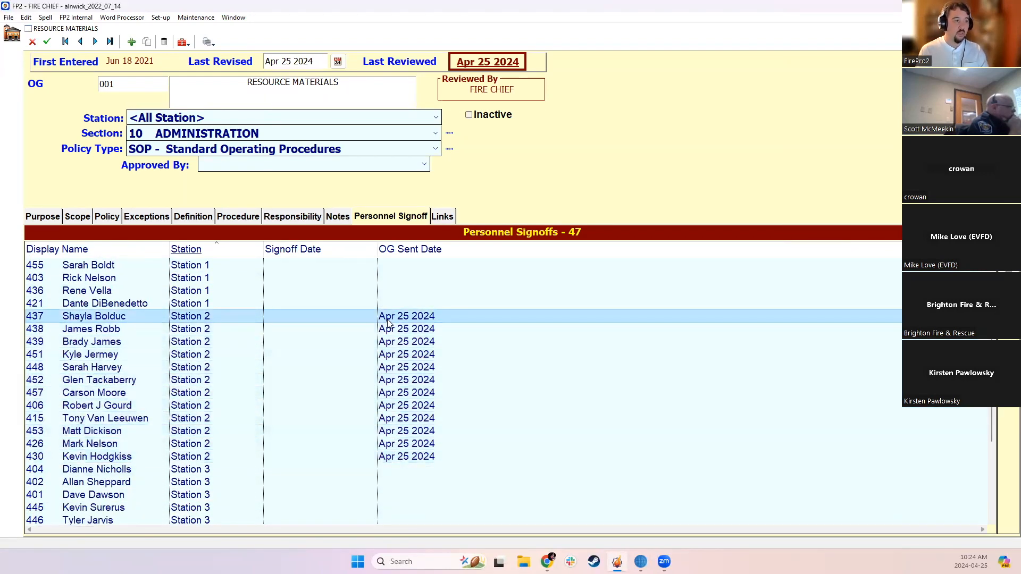
Select the Station 1 personnel and sign them off on the guideline
{"action": "scroll", "coordinate": [323, 313], "scroll_direction": "up", "scroll_amount": 4}
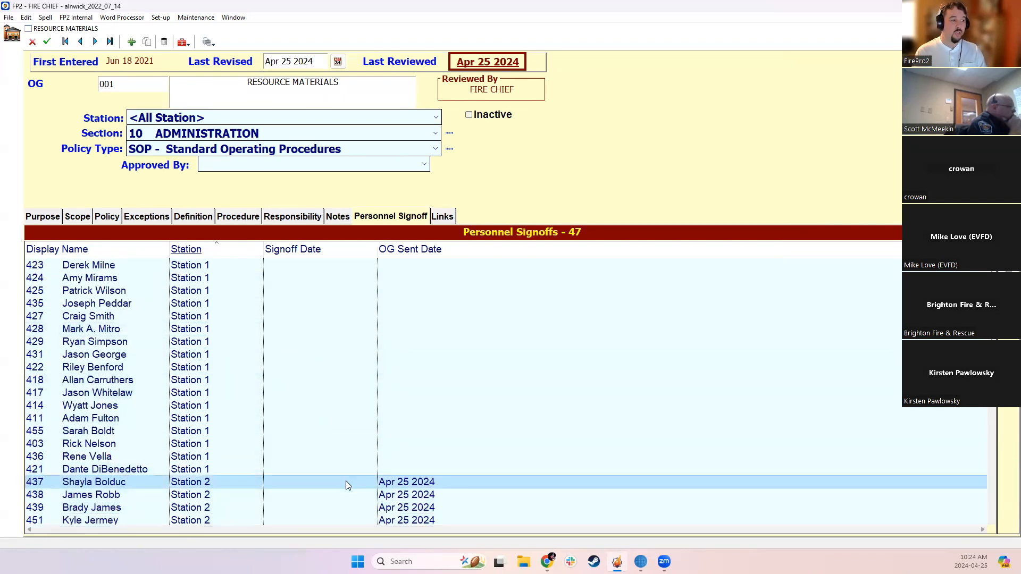
{"action": "left_click_drag", "start_coordinate": [339, 468], "coordinate": [328, 261]}
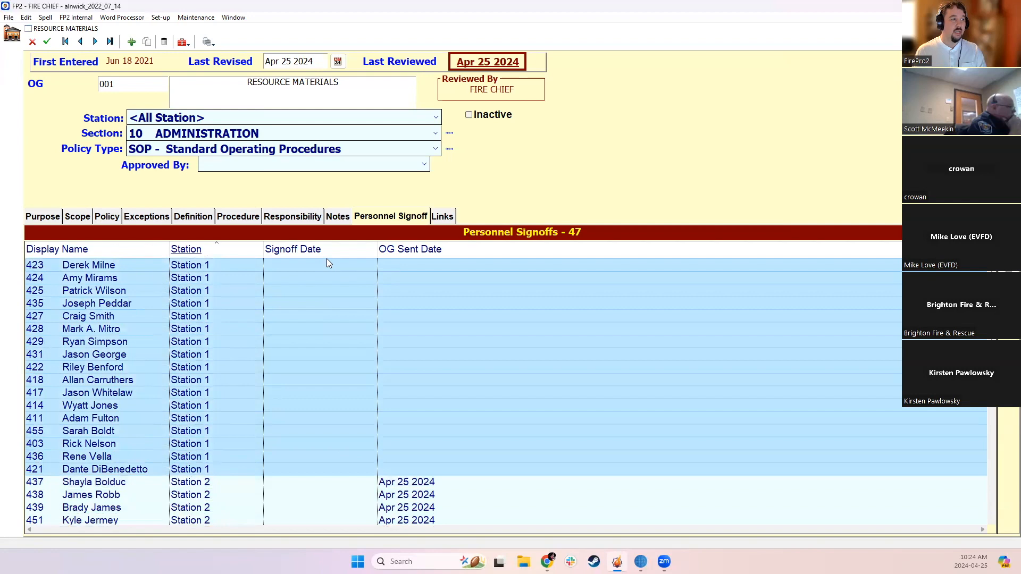
{"action": "right_click", "coordinate": [315, 298]}
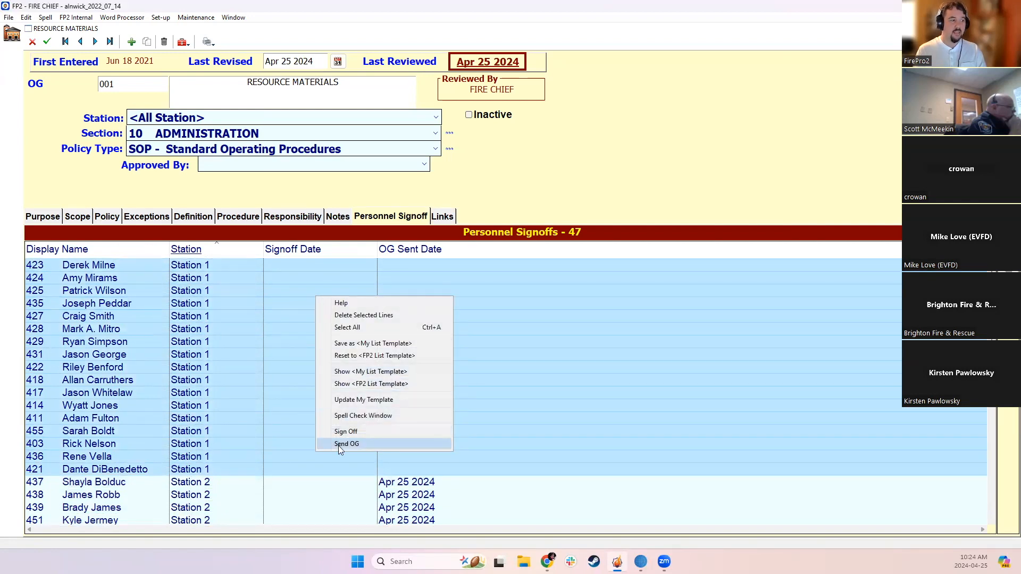
{"action": "left_click", "coordinate": [343, 431]}
{"action": "left_click", "coordinate": [316, 318]}
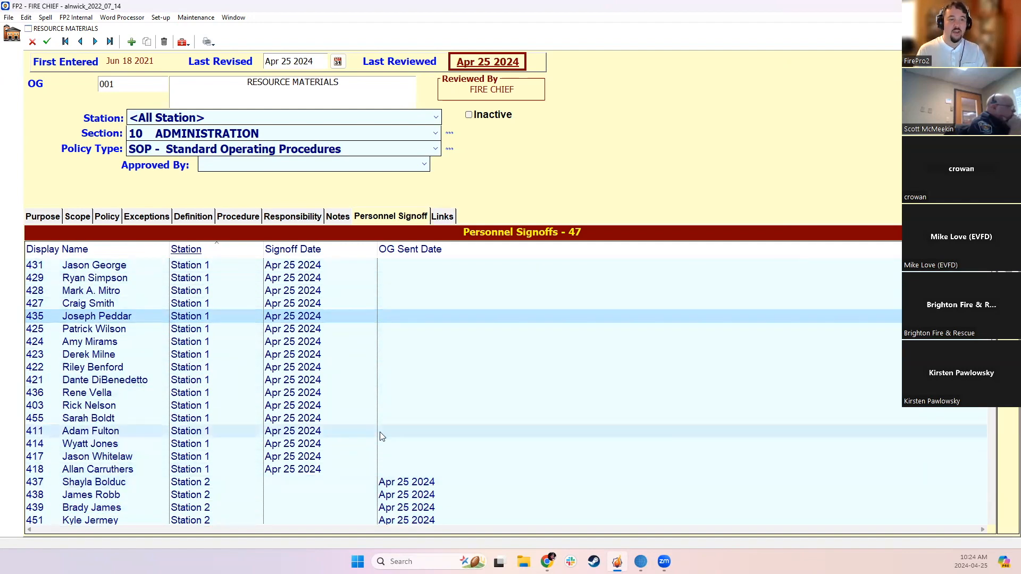
Look over the signoff and sent dates, and save and close the Resource Materials record
{"action": "scroll", "coordinate": [380, 431], "scroll_direction": "down", "scroll_amount": 2}
{"action": "scroll", "coordinate": [379, 351], "scroll_direction": "up", "scroll_amount": 2}
{"action": "scroll", "coordinate": [362, 423], "scroll_direction": "down", "scroll_amount": 2}
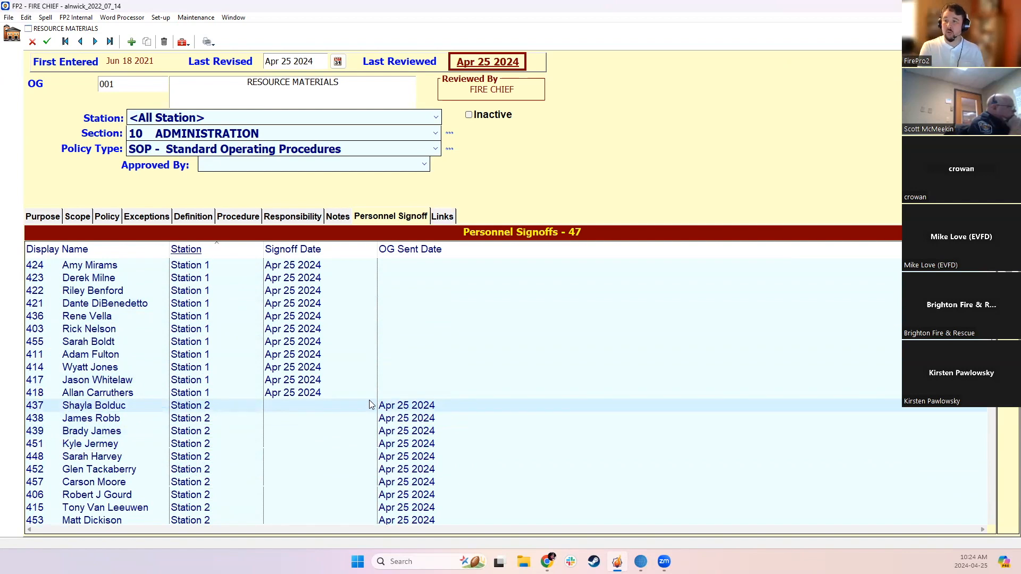
{"action": "scroll", "coordinate": [370, 400], "scroll_direction": "up", "scroll_amount": 2}
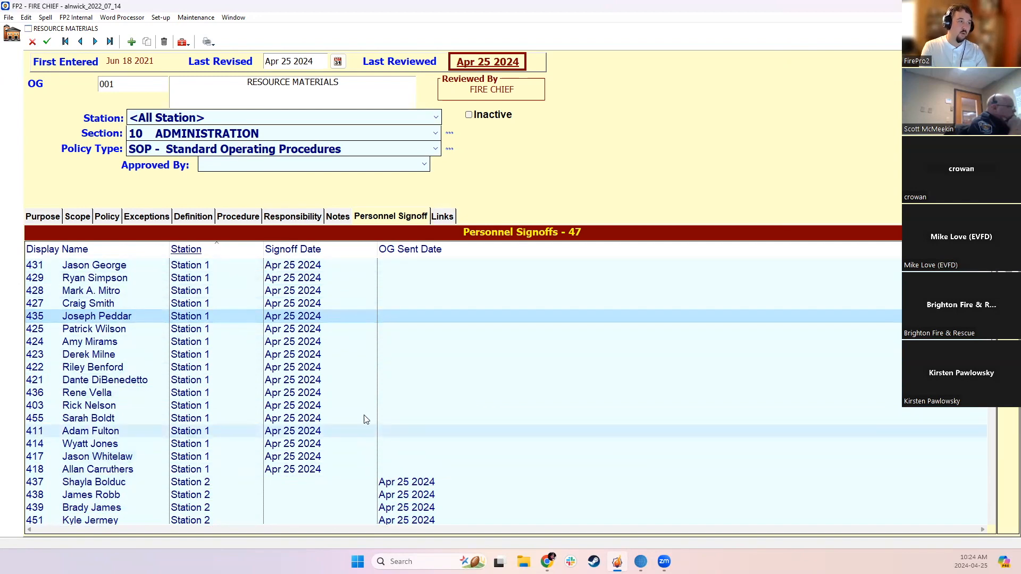
{"action": "left_click", "coordinate": [47, 42]}
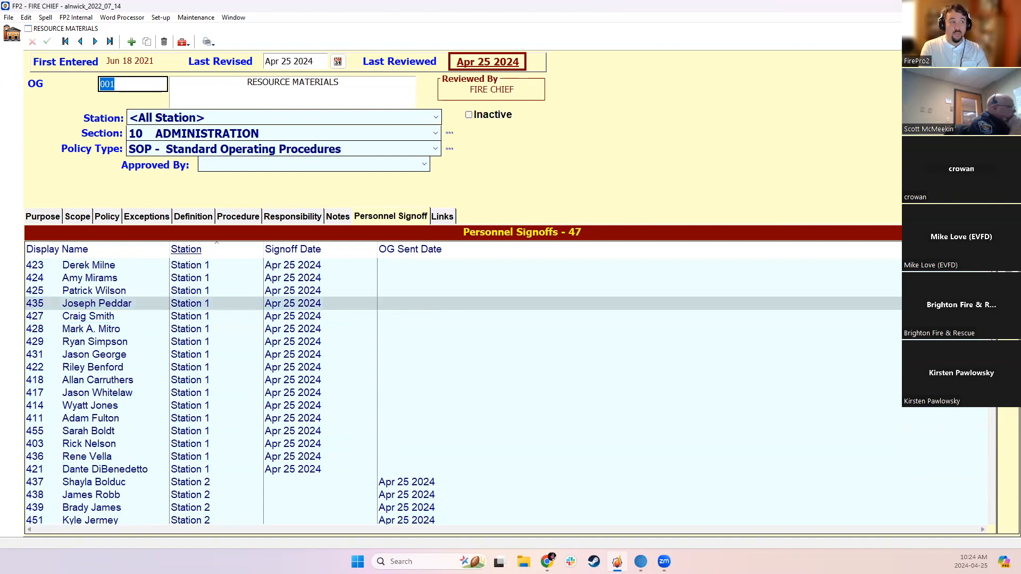
{"action": "left_click", "coordinate": [207, 41]}
{"action": "left_click", "coordinate": [769, 31]}
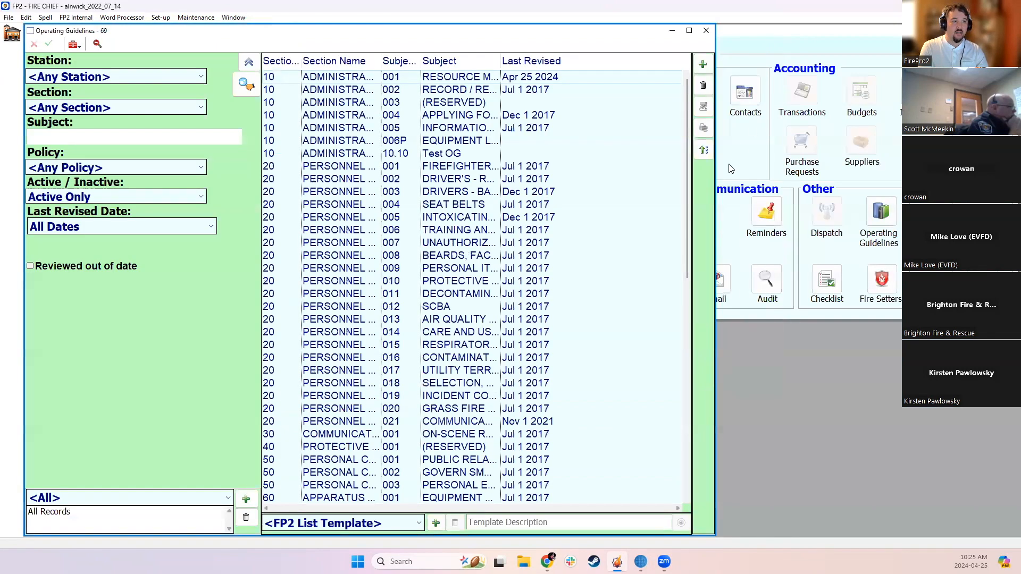
Open the Personnel list and filter it to Station 2
{"action": "left_click", "coordinate": [398, 230]}
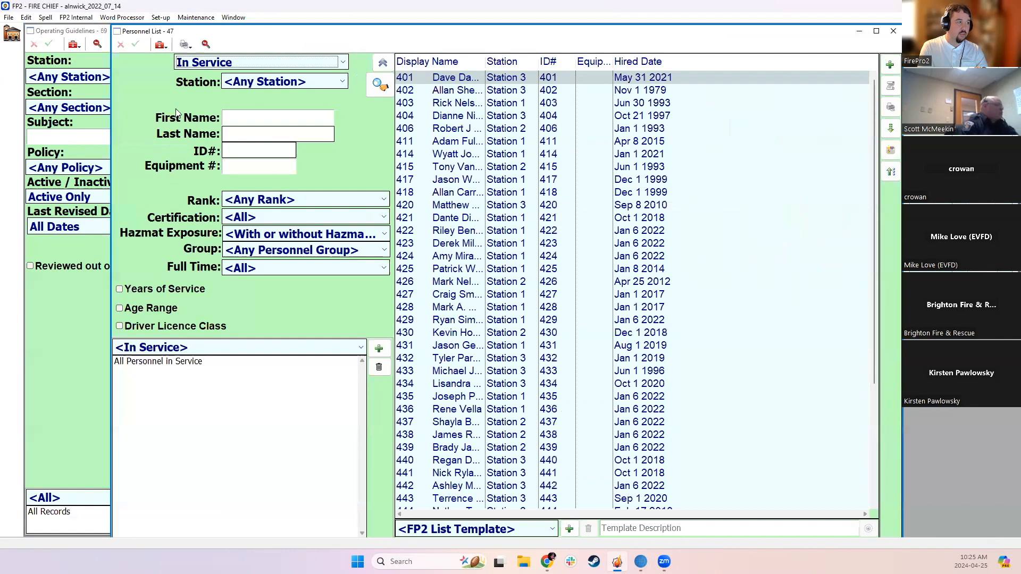
{"action": "left_click", "coordinate": [266, 82]}
{"action": "left_click", "coordinate": [262, 123]}
{"action": "left_click", "coordinate": [381, 84]}
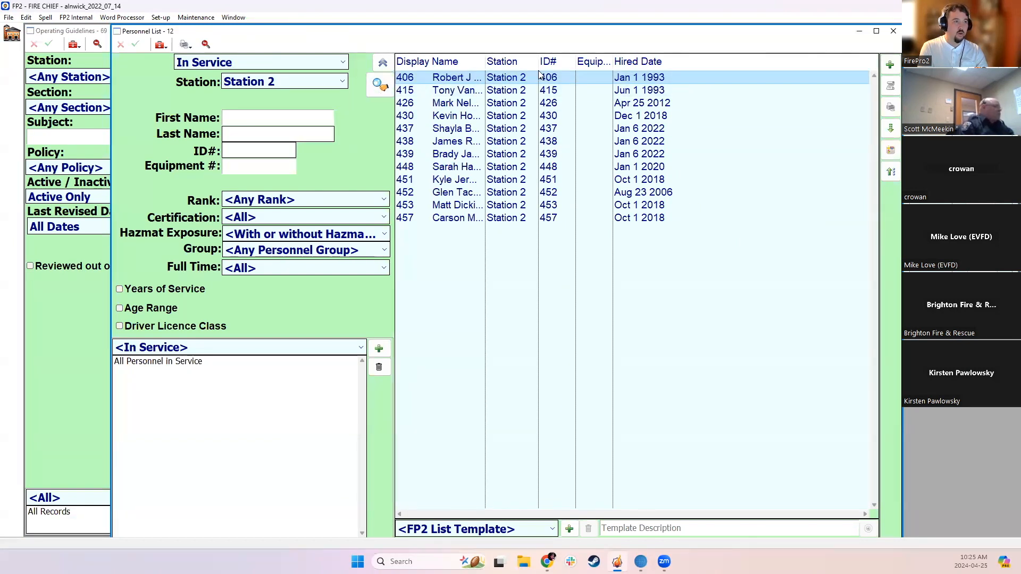
Open the first Station 2 member's personnel record and show the OG signoffs under Employment
{"action": "double_click", "coordinate": [439, 80]}
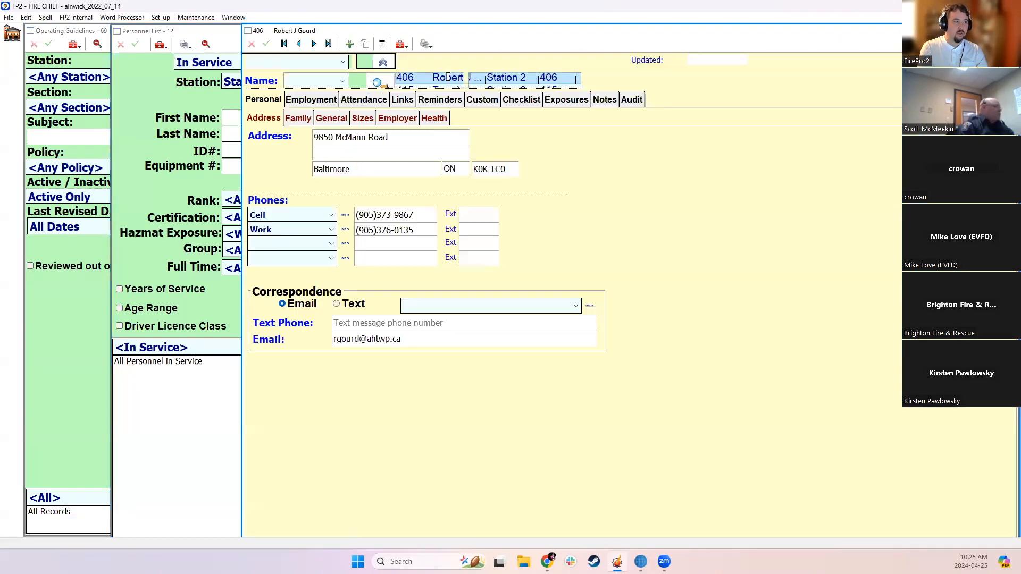
{"action": "left_click", "coordinate": [305, 100]}
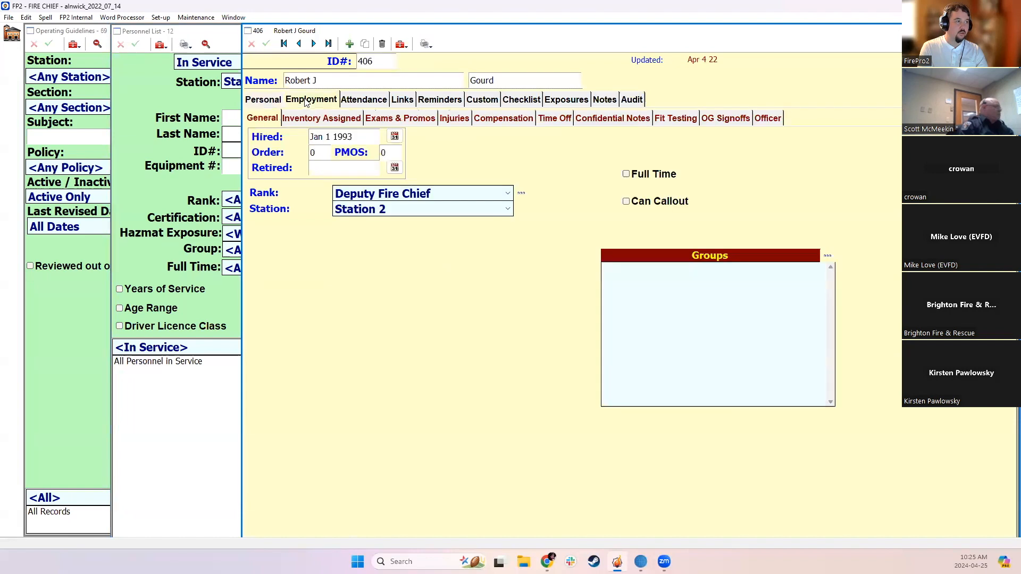
{"action": "left_click", "coordinate": [721, 117]}
Widen the columns of the OG signoffs list and look over the member's signoff and sent dates
{"action": "left_click_drag", "start_coordinate": [365, 136], "coordinate": [426, 136]}
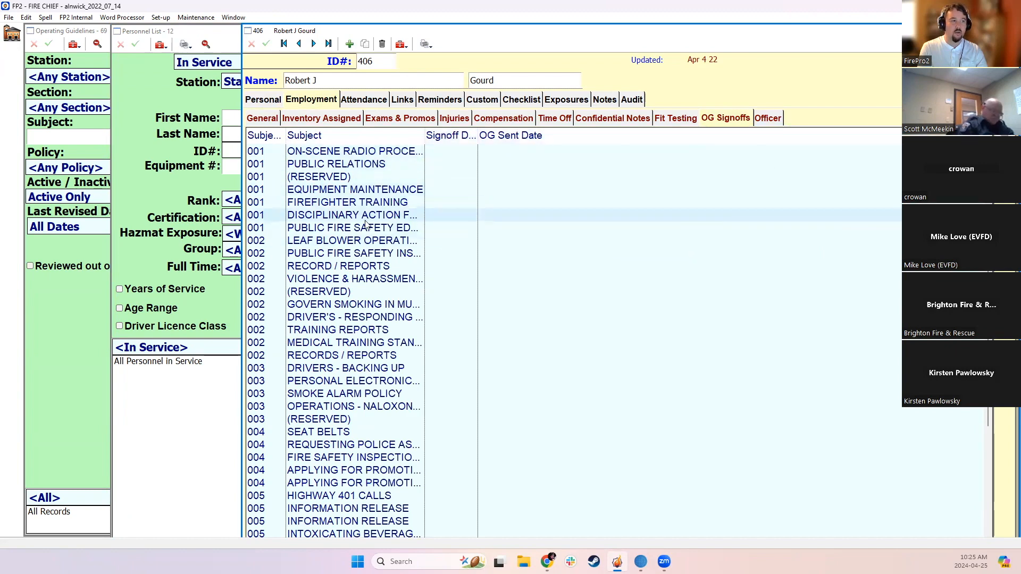
{"action": "scroll", "coordinate": [365, 234], "scroll_direction": "up", "scroll_amount": 3}
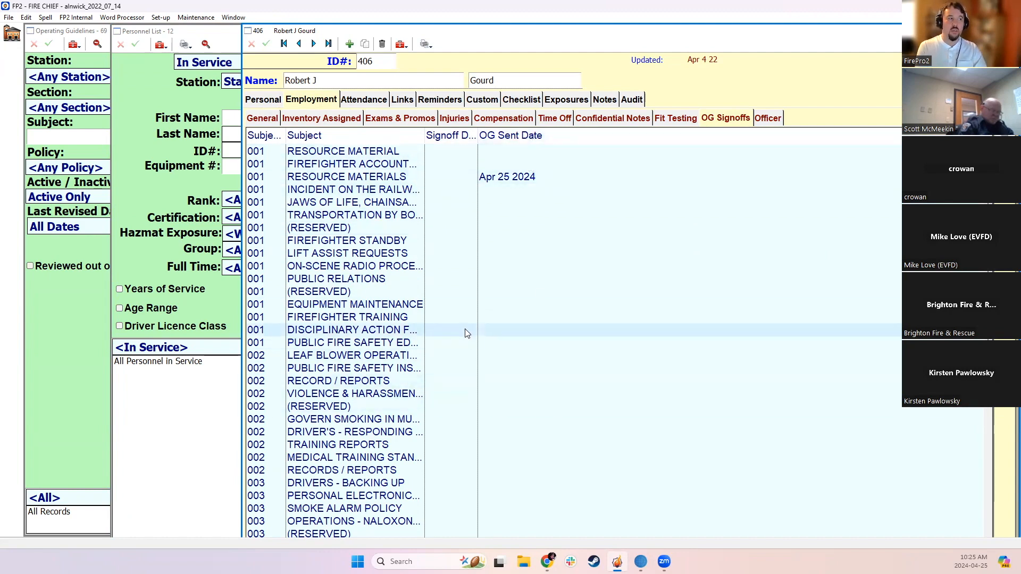
{"action": "left_click_drag", "start_coordinate": [477, 137], "coordinate": [531, 136]}
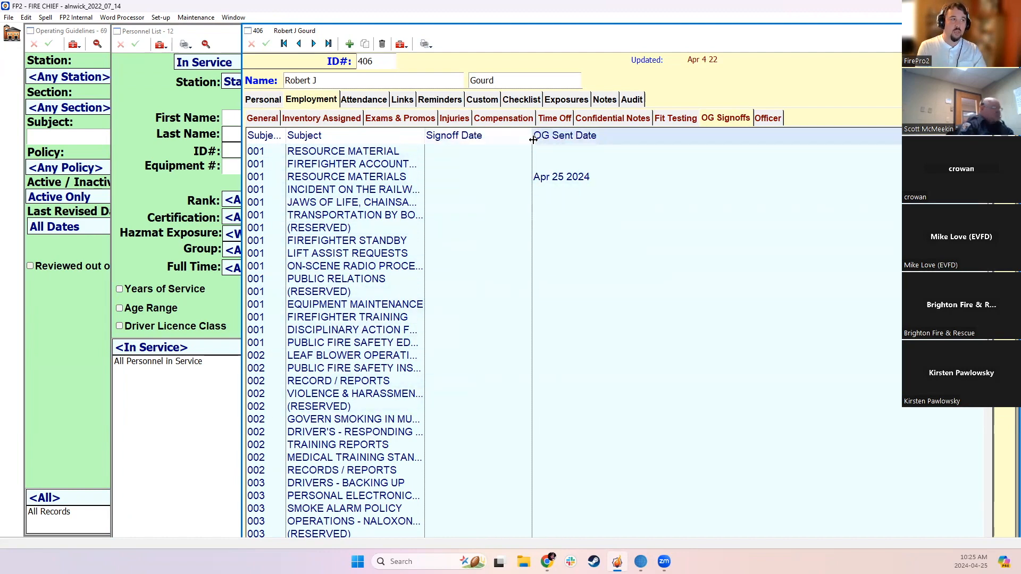
{"action": "scroll", "coordinate": [520, 393], "scroll_direction": "down", "scroll_amount": 11}
{"action": "scroll", "coordinate": [520, 393], "scroll_direction": "up", "scroll_amount": 3}
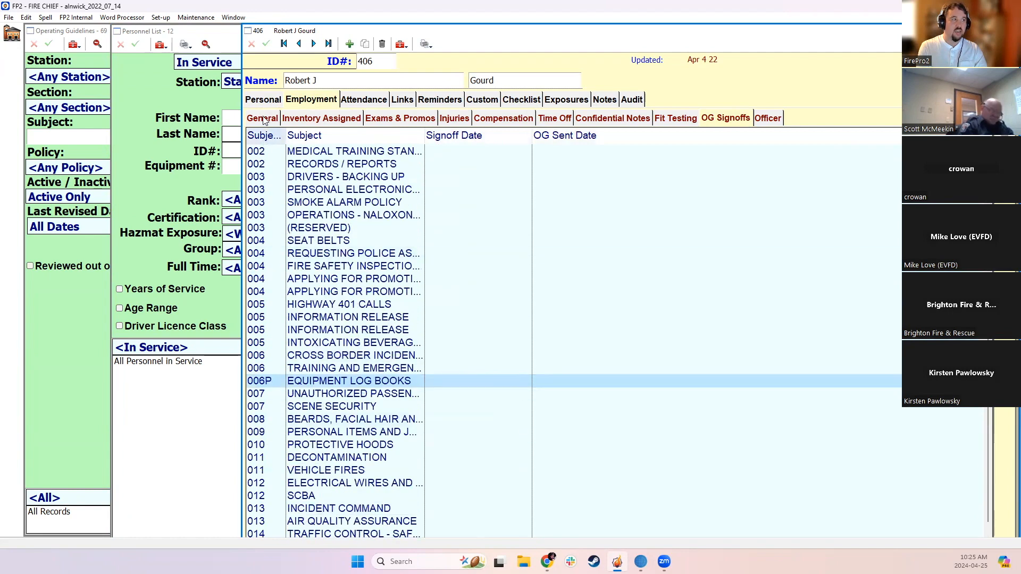
Go to the next member's record, select all listed guidelines for sending and mark them as sent
{"action": "left_click", "coordinate": [313, 44]}
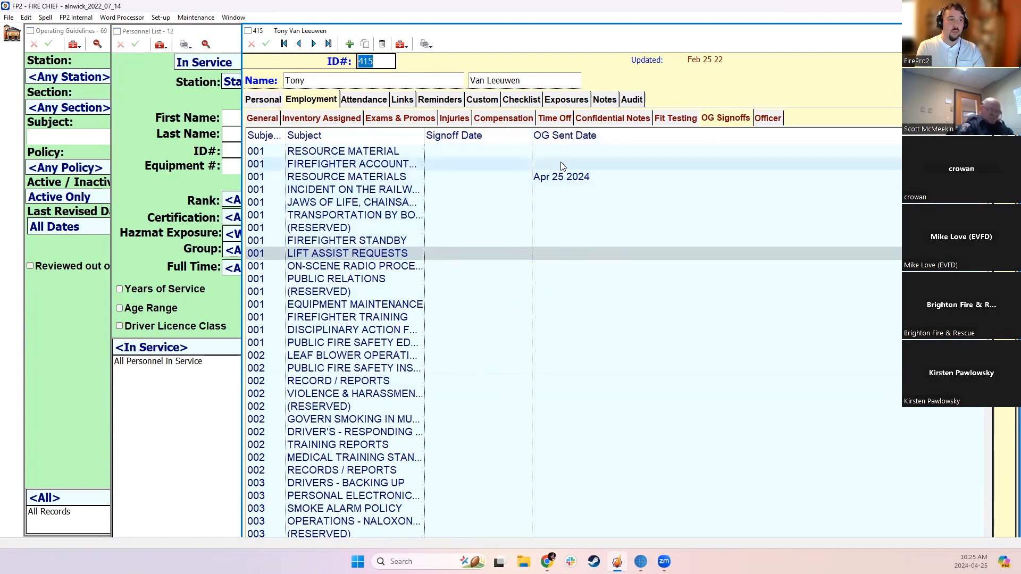
{"action": "left_click_drag", "start_coordinate": [564, 151], "coordinate": [566, 569]}
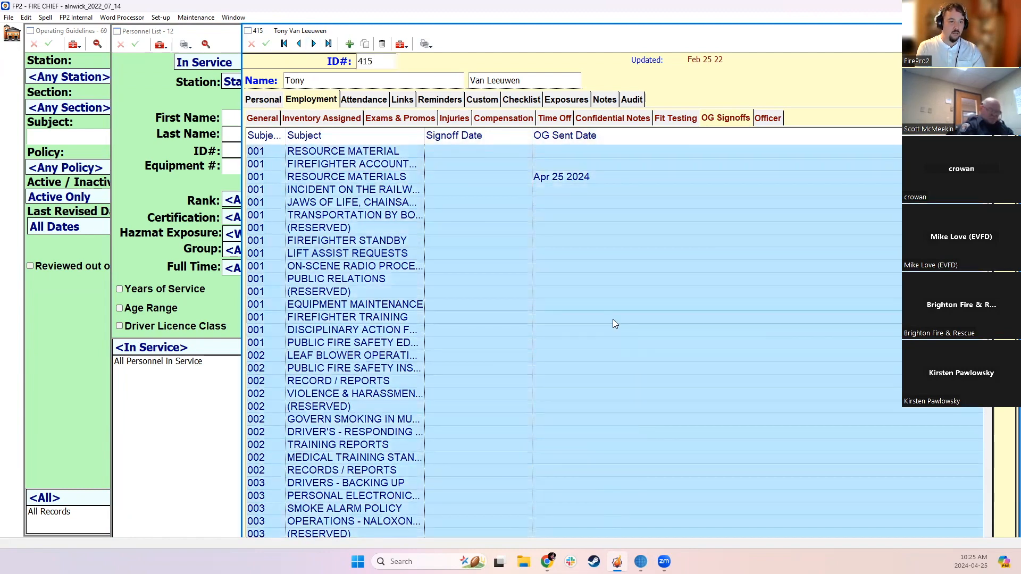
{"action": "scroll", "coordinate": [611, 325], "scroll_direction": "down", "scroll_amount": 11}
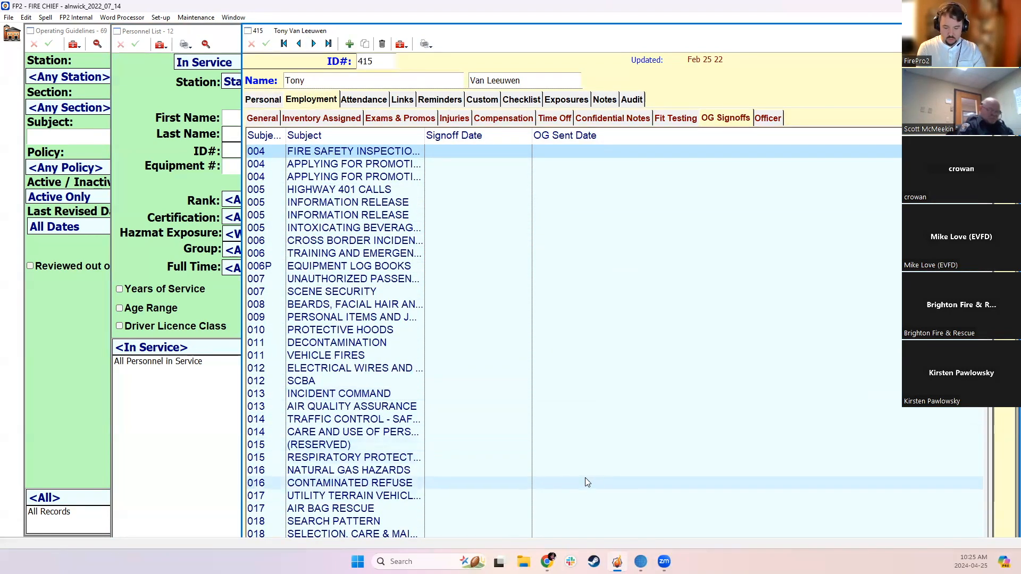
{"action": "left_click", "coordinate": [542, 529], "text": "shift"}
{"action": "right_click", "coordinate": [542, 325]}
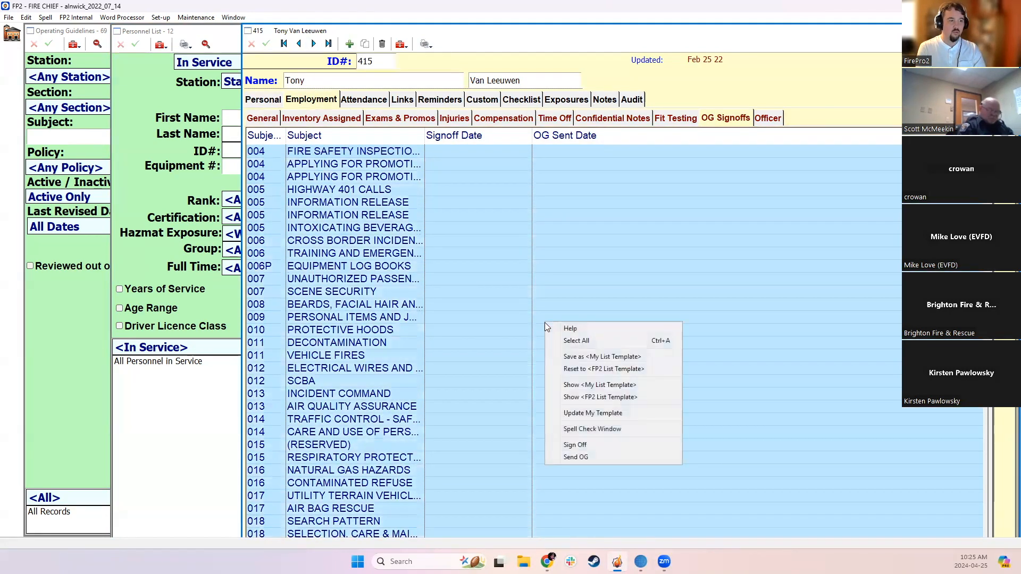
{"action": "left_click", "coordinate": [577, 457]}
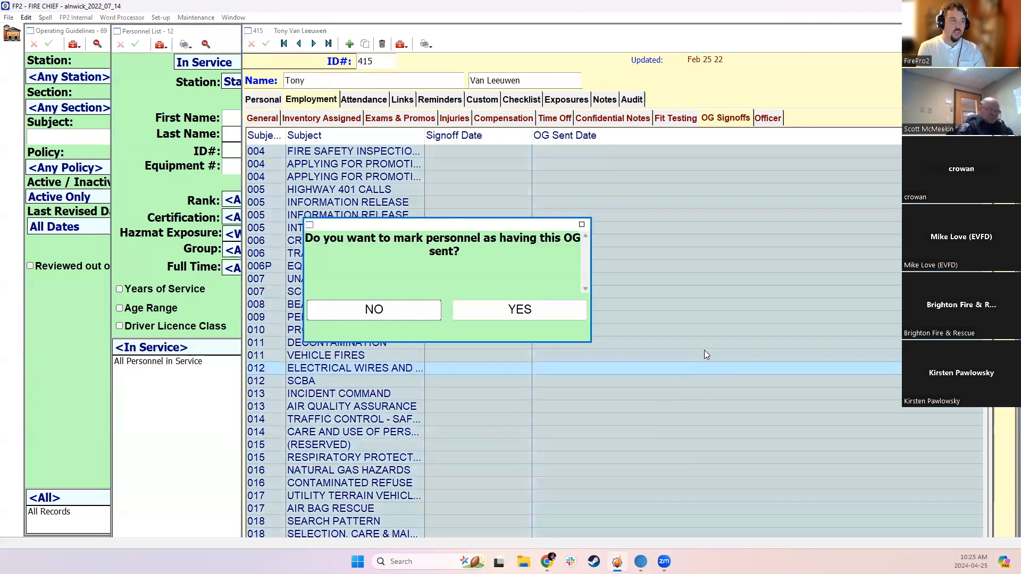
{"action": "left_click", "coordinate": [557, 312]}
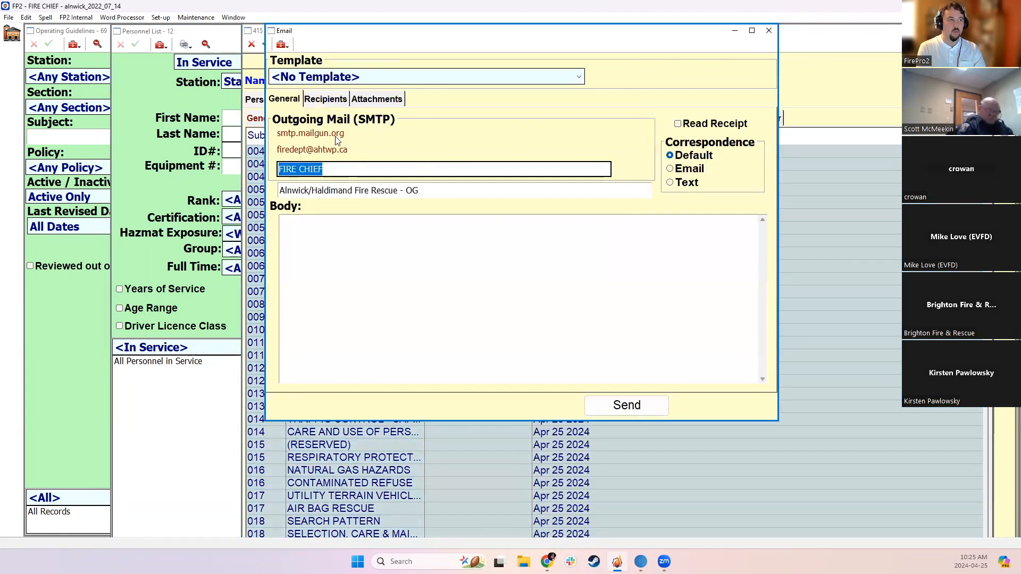
Review the attachments, recipients and general details of the guideline email, and close it without sending
{"action": "left_click", "coordinate": [376, 99]}
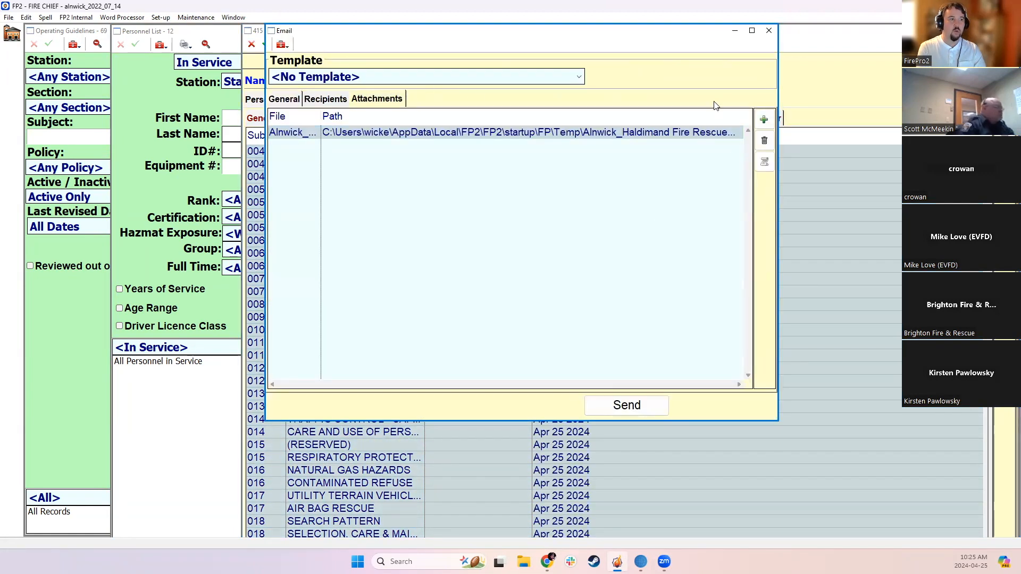
{"action": "left_click", "coordinate": [284, 99]}
{"action": "left_click", "coordinate": [322, 99]}
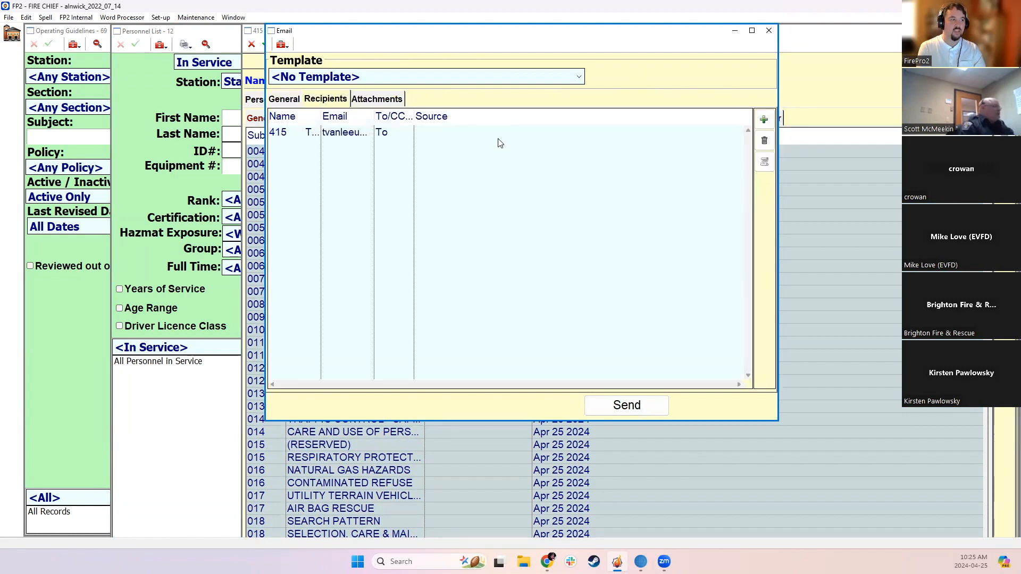
{"action": "left_click", "coordinate": [296, 99]}
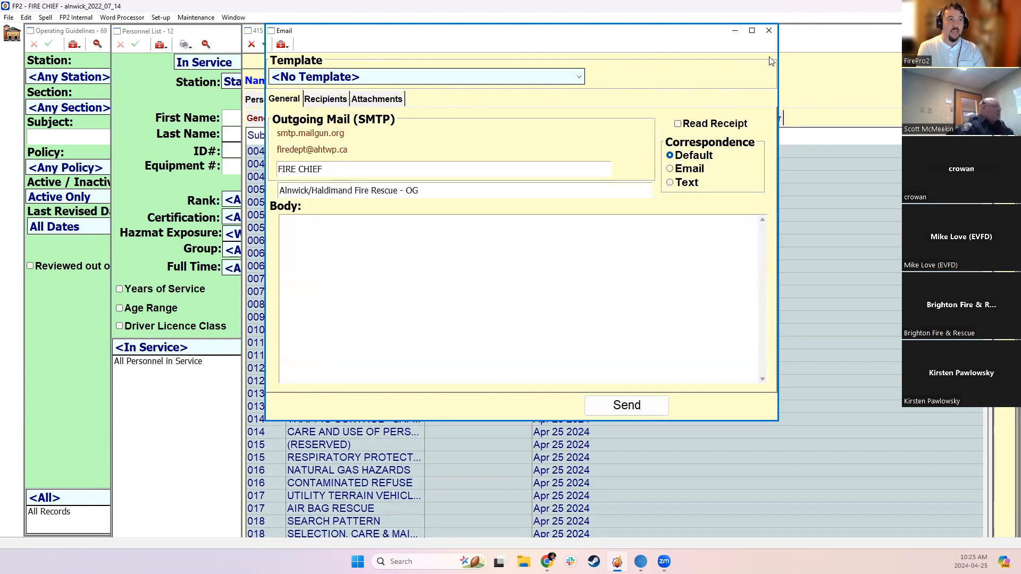
{"action": "left_click", "coordinate": [769, 31]}
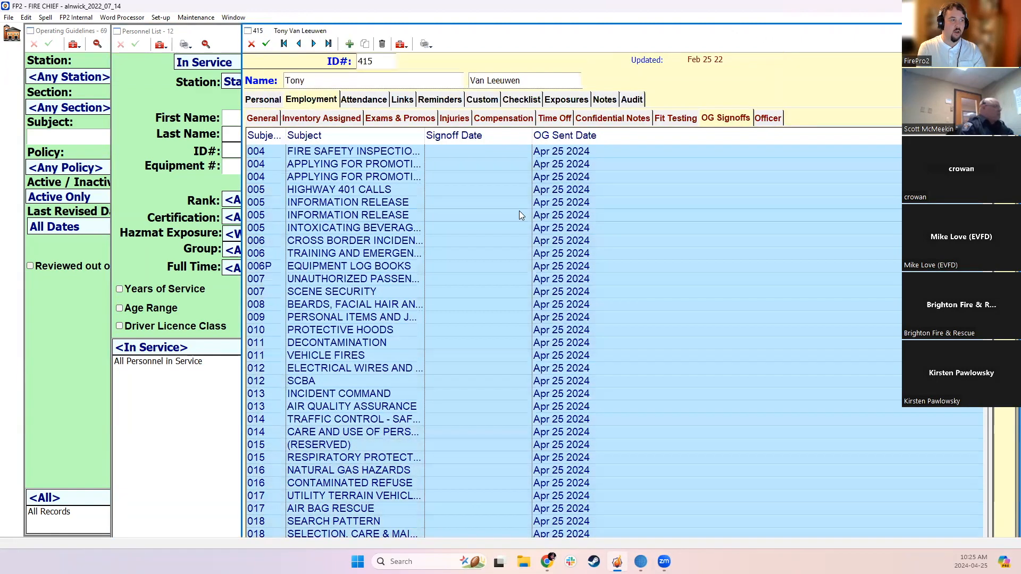
Select all guidelines in the member's OG signoffs list and sign the member off on them
{"action": "scroll", "coordinate": [552, 244], "scroll_direction": "up", "scroll_amount": 10}
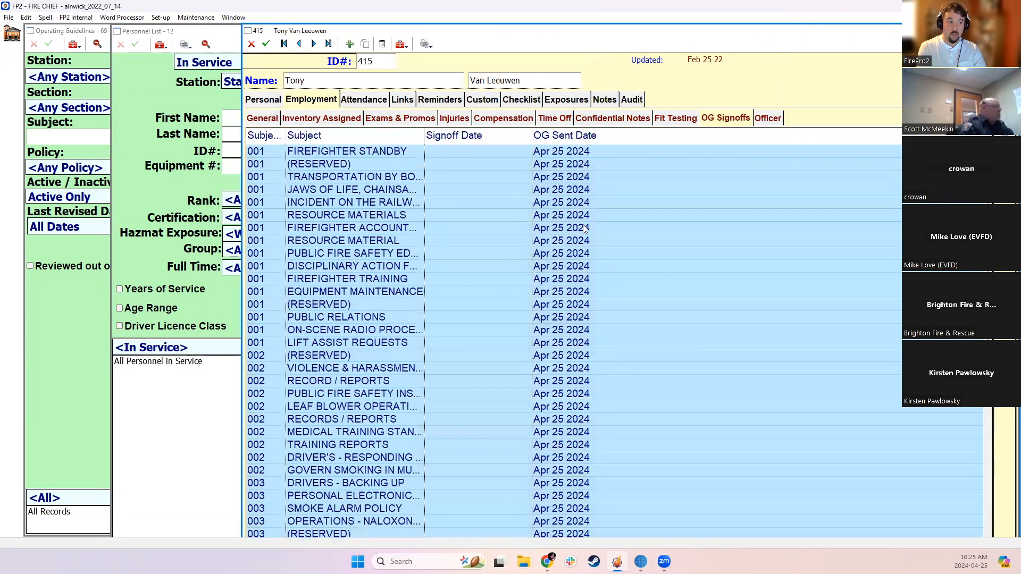
{"action": "left_click", "coordinate": [489, 227]}
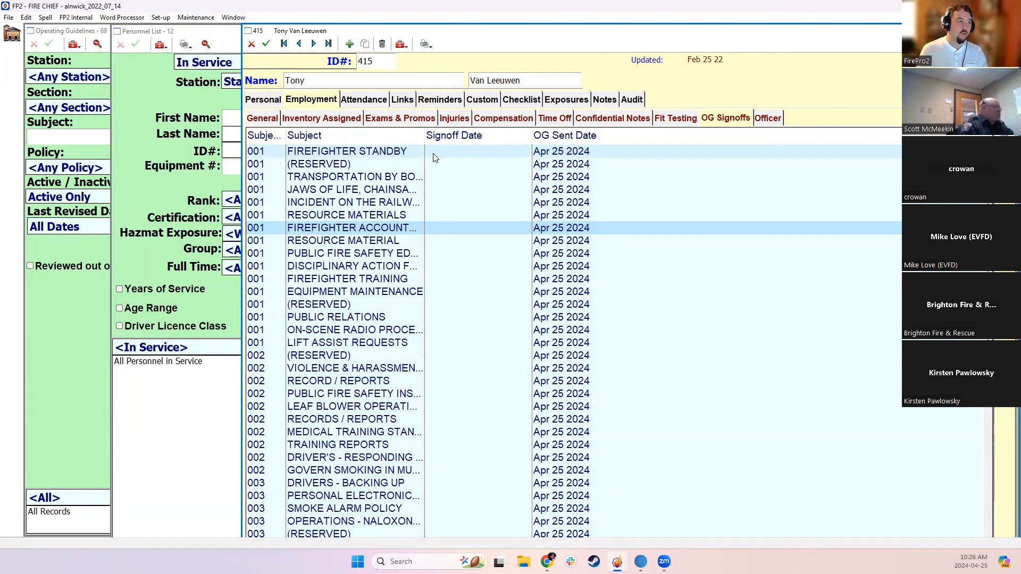
{"action": "left_click_drag", "start_coordinate": [451, 153], "coordinate": [457, 534]}
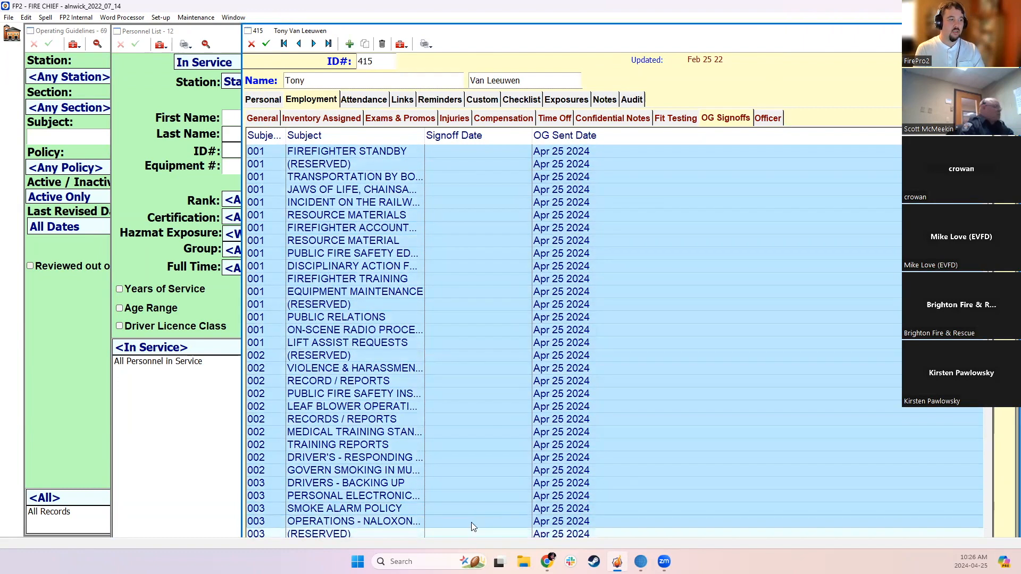
{"action": "scroll", "coordinate": [513, 433], "scroll_direction": "down", "scroll_amount": 11}
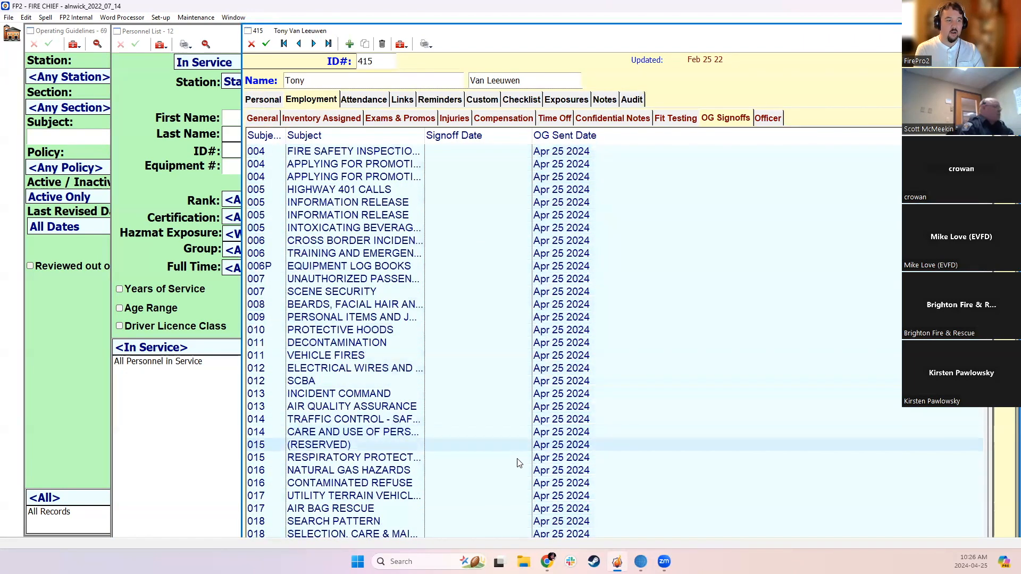
{"action": "left_click", "coordinate": [484, 533], "text": "shift"}
{"action": "scroll", "coordinate": [514, 388], "scroll_direction": "up", "scroll_amount": 6}
{"action": "right_click", "coordinate": [495, 243]}
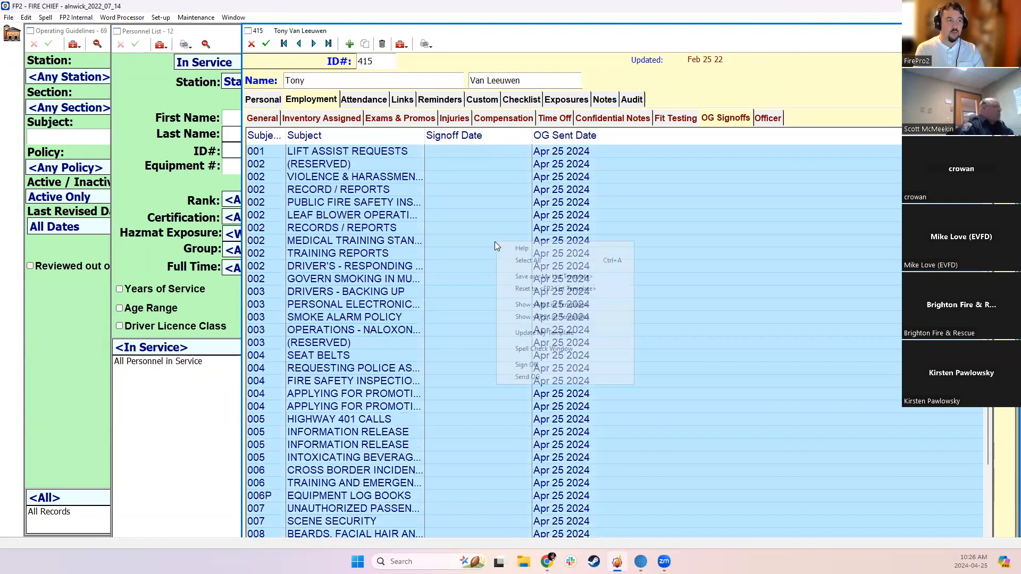
{"action": "left_click", "coordinate": [527, 365]}
{"action": "left_click", "coordinate": [516, 282]}
Look over the member's signoff and sent dates, and save and close the personnel record
{"action": "scroll", "coordinate": [516, 281], "scroll_direction": "up", "scroll_amount": 10}
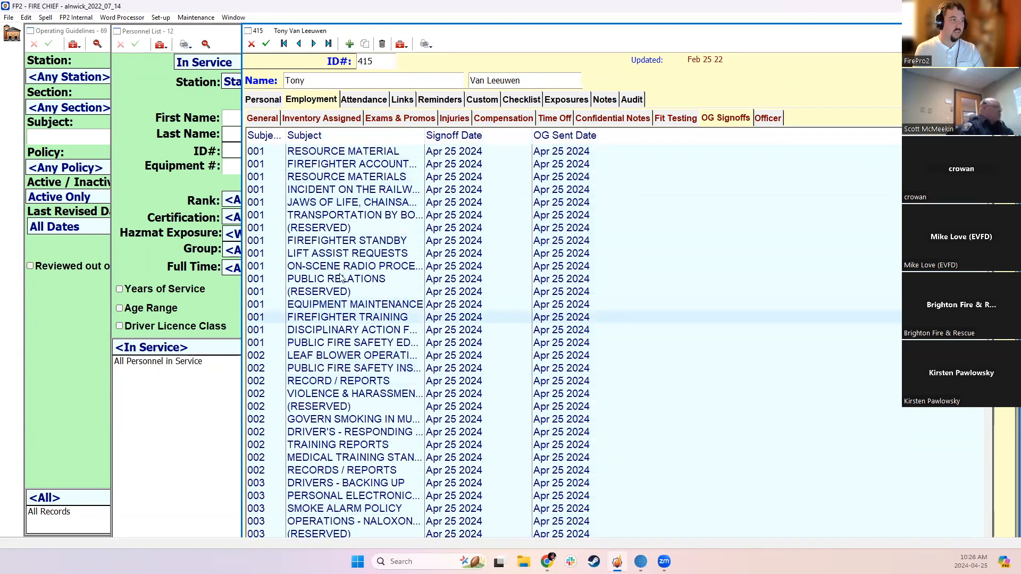
{"action": "left_click", "coordinate": [266, 47]}
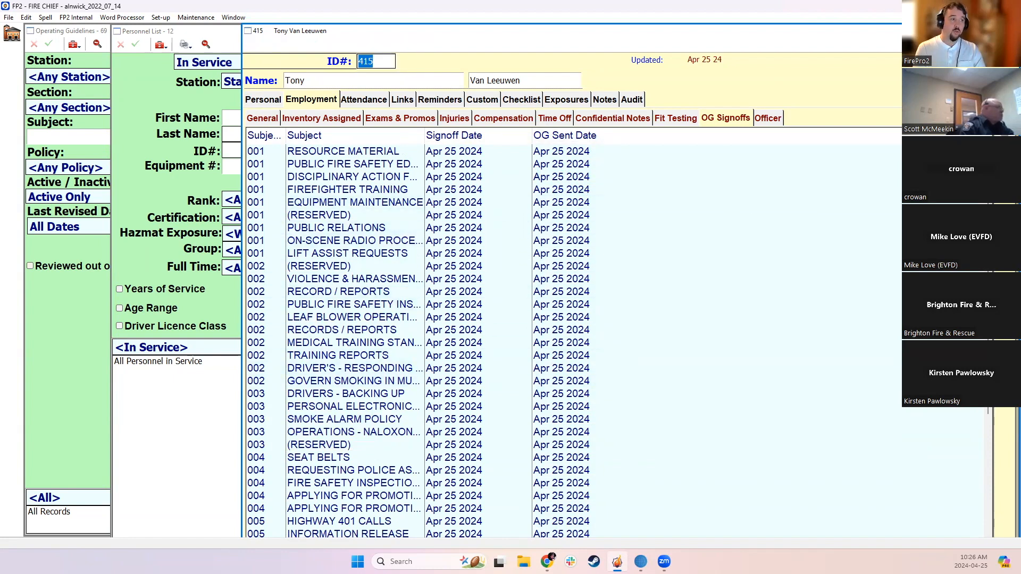
{"action": "left_click", "coordinate": [1010, 31]}
{"action": "left_click_drag", "start_coordinate": [614, 85], "coordinate": [610, 220]}
{"action": "right_click", "coordinate": [607, 169]}
{"action": "left_click", "coordinate": [680, 299]}
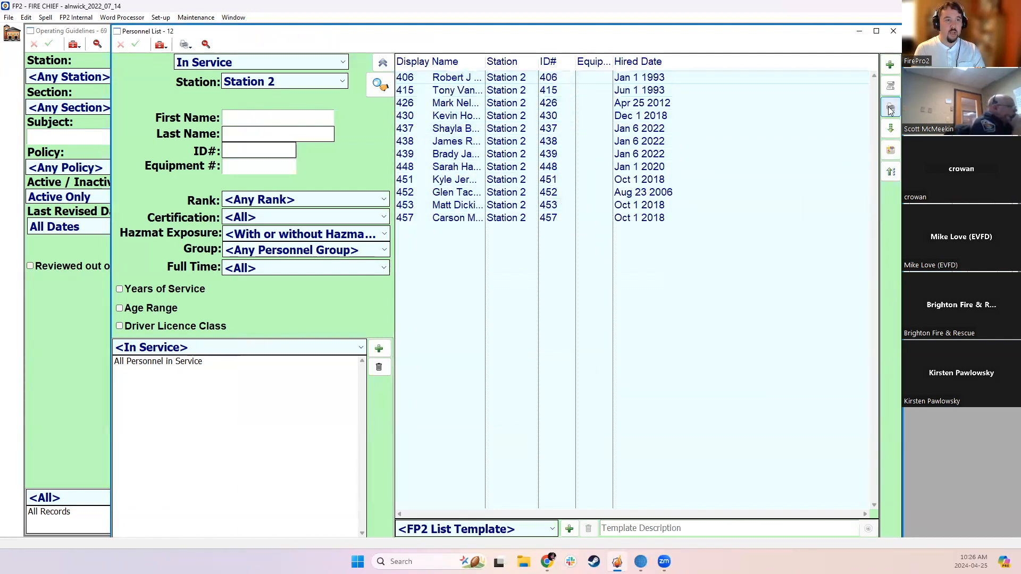
Generate the "OG not Signed Off" report as a preview for all personnel in the Station 2 list
{"action": "left_click", "coordinate": [891, 106]}
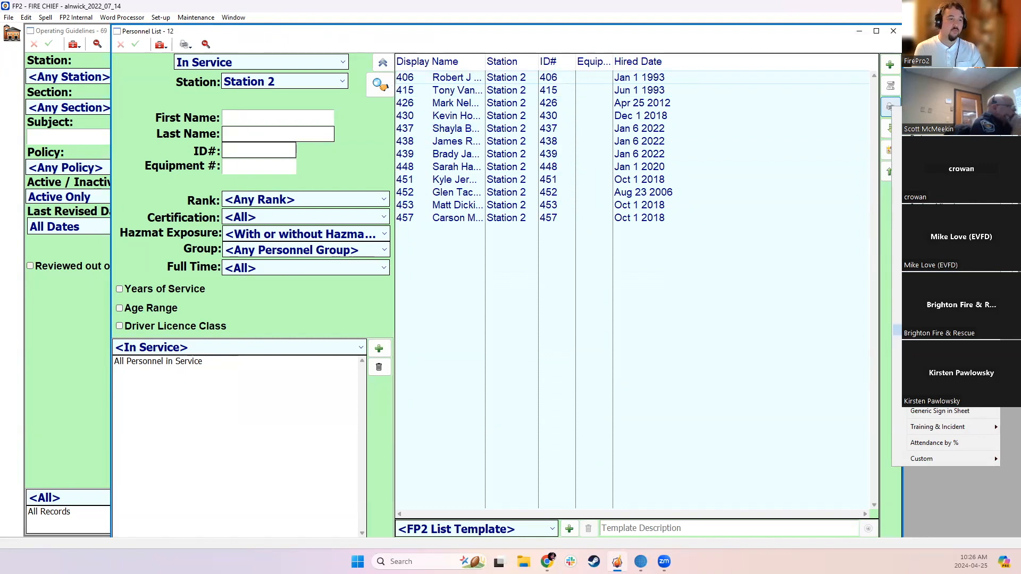
{"action": "left_click", "coordinate": [935, 330]}
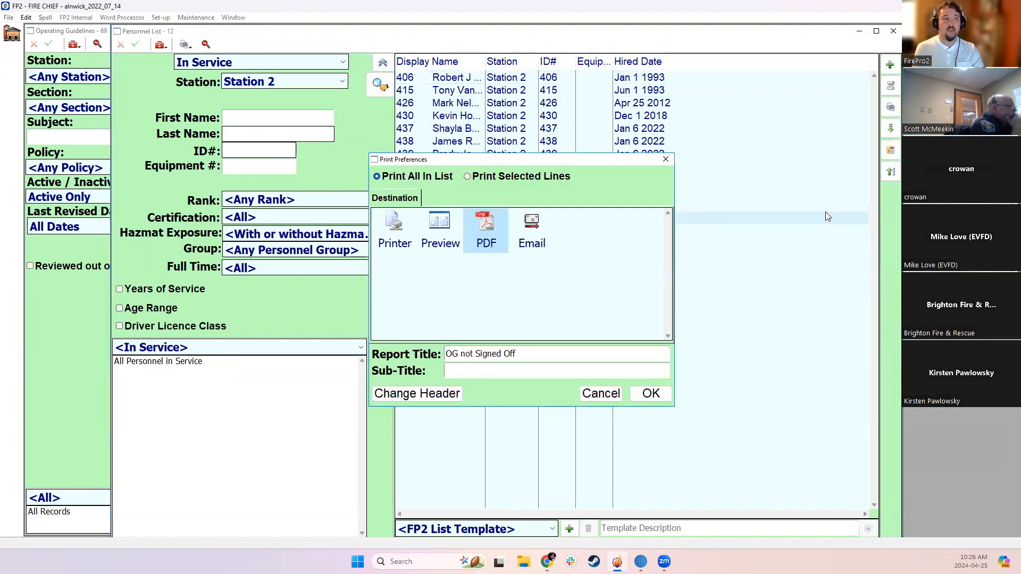
{"action": "left_click", "coordinate": [440, 238]}
{"action": "left_click", "coordinate": [650, 393]}
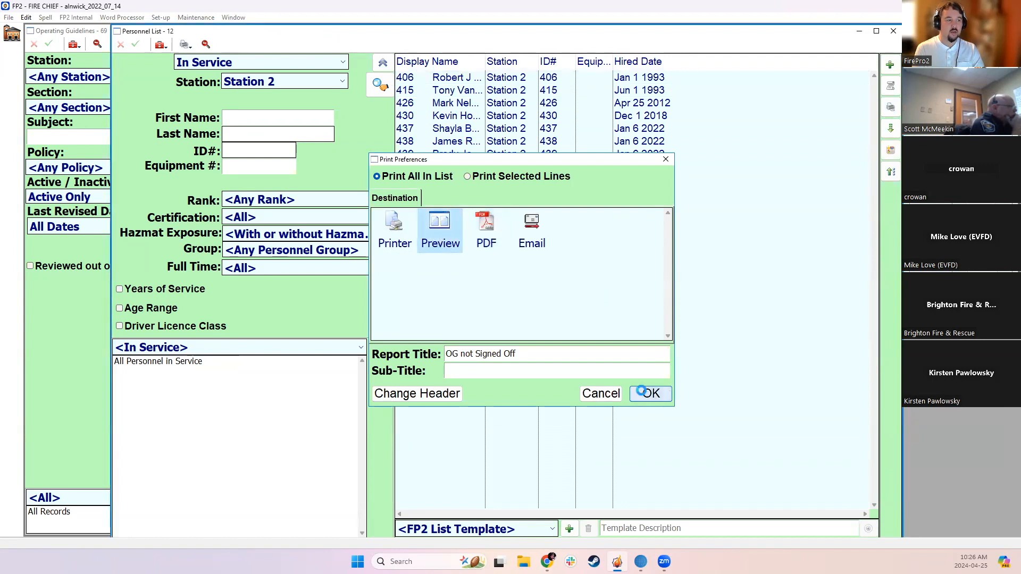
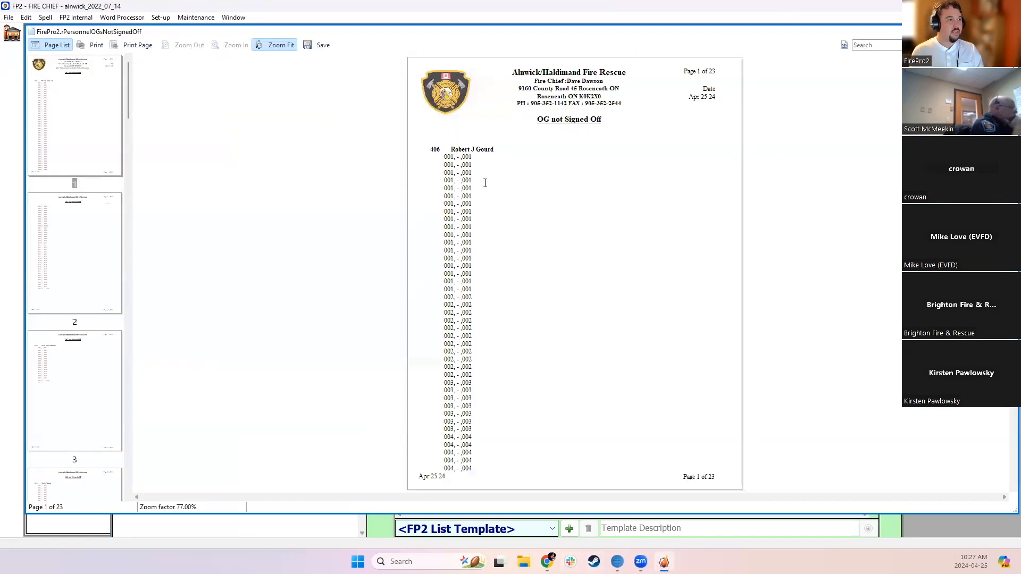
Look through the pages of the unsigned guidelines report, and close the report and the Station 2 personnel list
{"action": "scroll", "coordinate": [552, 231], "scroll_direction": "down", "scroll_amount": 15}
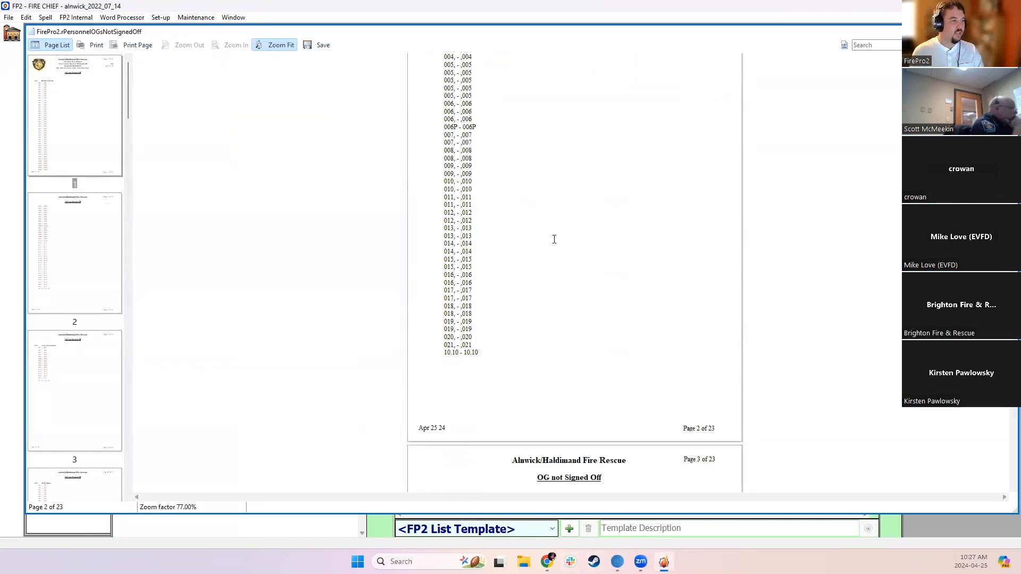
{"action": "scroll", "coordinate": [571, 265], "scroll_direction": "up", "scroll_amount": 7}
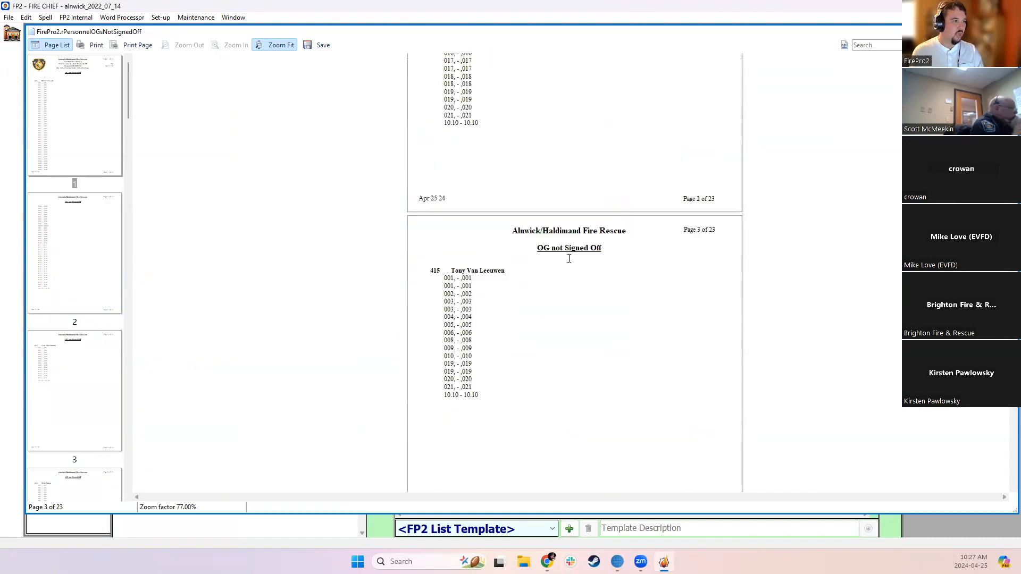
{"action": "scroll", "coordinate": [569, 257], "scroll_direction": "down", "scroll_amount": 5}
{"action": "scroll", "coordinate": [569, 258], "scroll_direction": "down", "scroll_amount": 7}
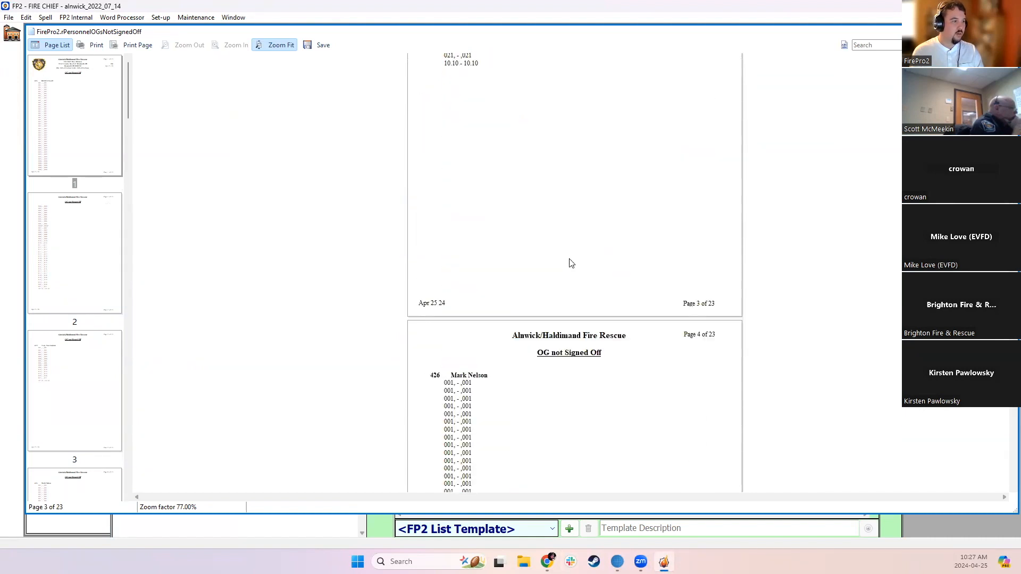
{"action": "left_click", "coordinate": [1010, 31]}
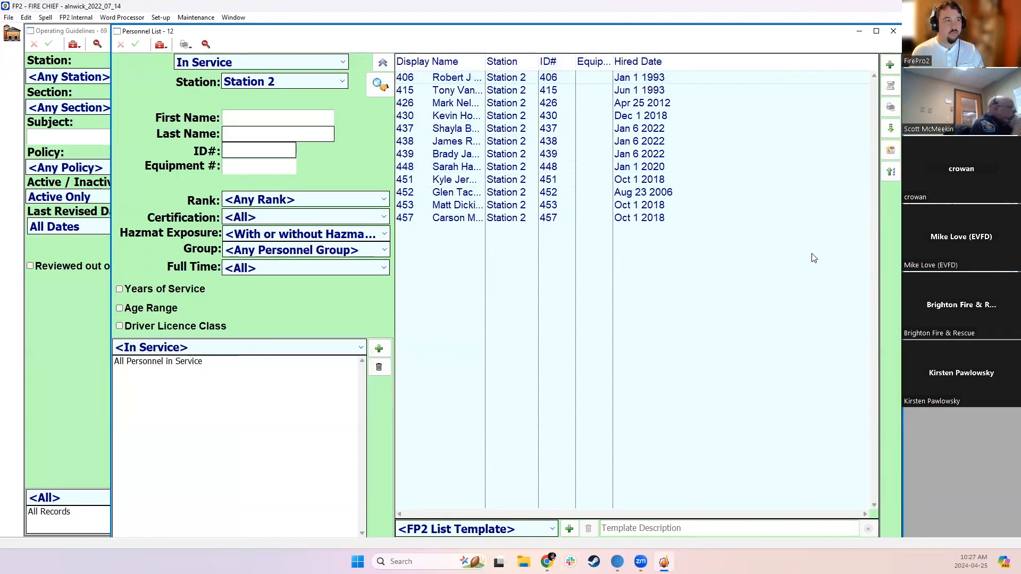
{"action": "left_click_drag", "start_coordinate": [613, 62], "coordinate": [679, 62]}
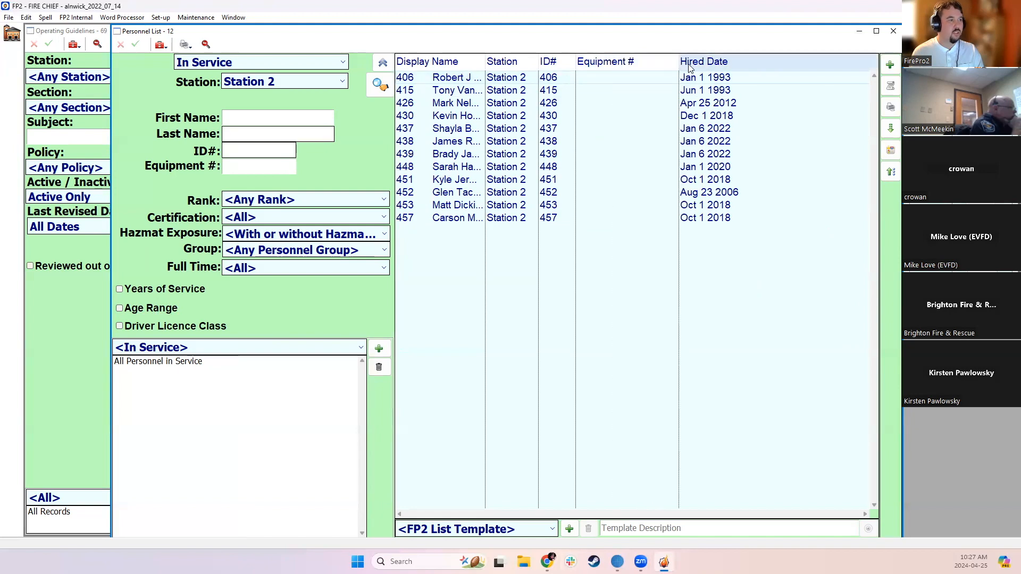
{"action": "left_click", "coordinate": [893, 31]}
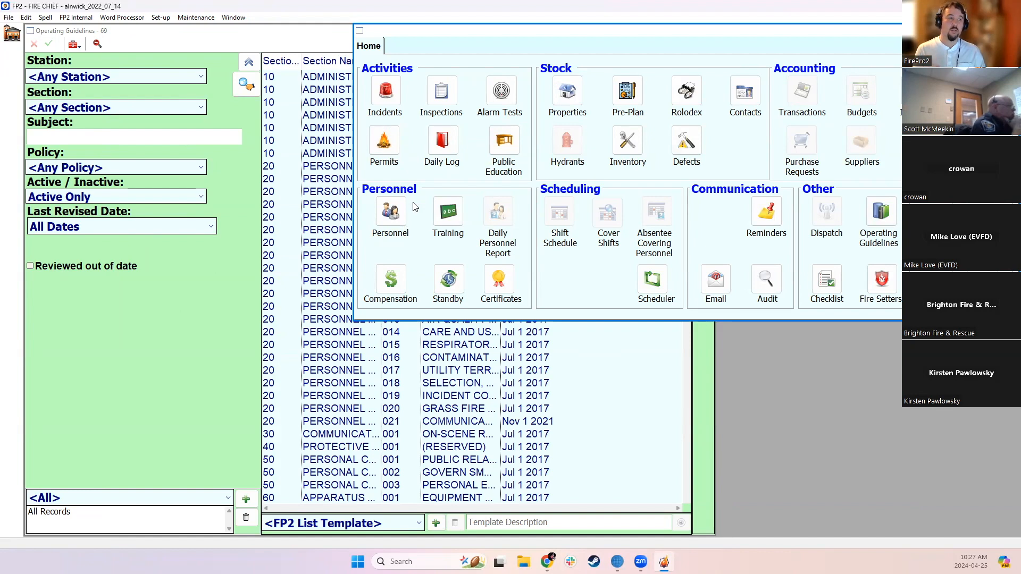
Open personnel record 401 to review its correspondence email field, and close the record and the personnel list
{"action": "left_click", "coordinate": [389, 211]}
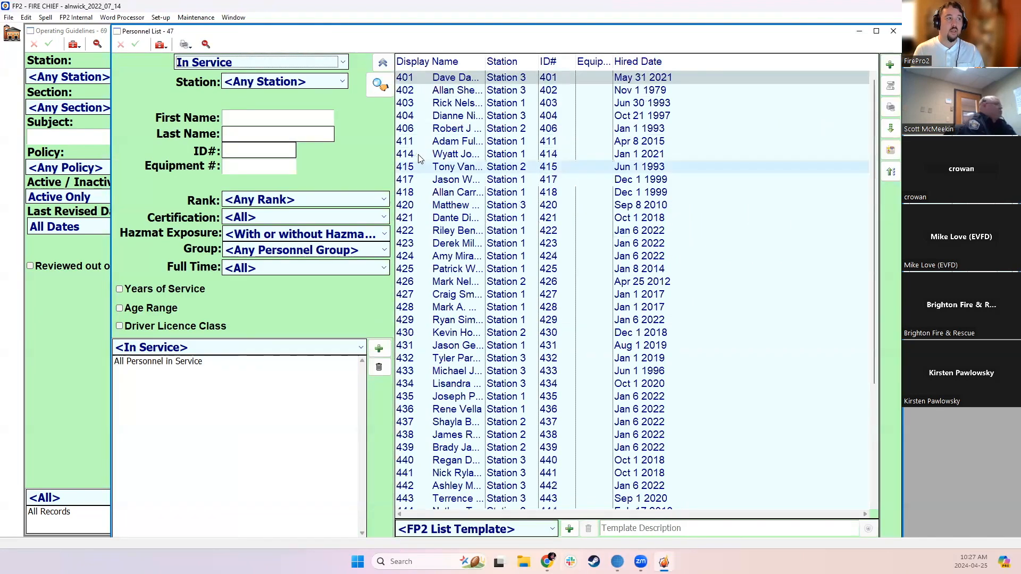
{"action": "double_click", "coordinate": [446, 77]}
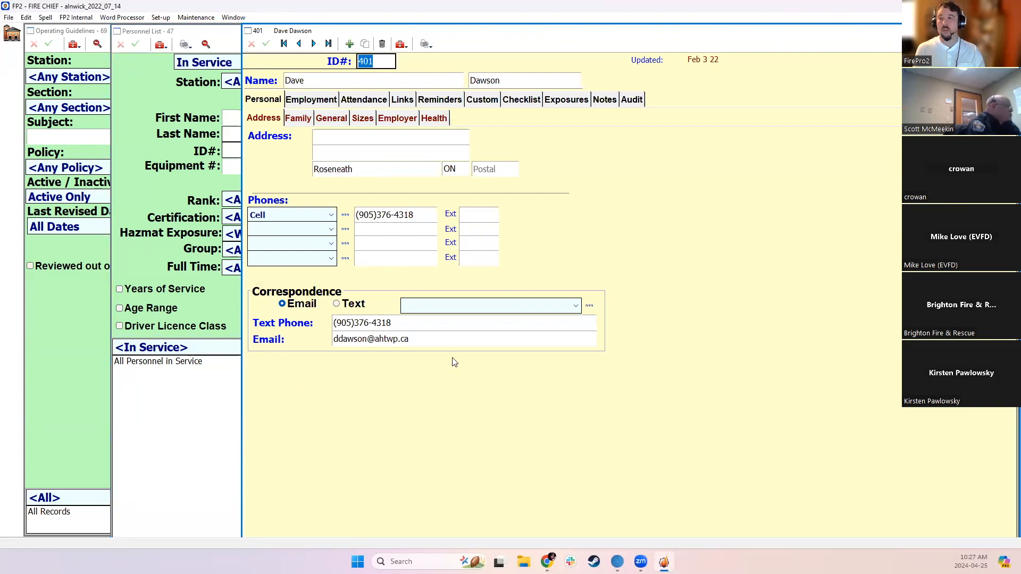
{"action": "left_click", "coordinate": [427, 340]}
{"action": "left_click", "coordinate": [429, 336]}
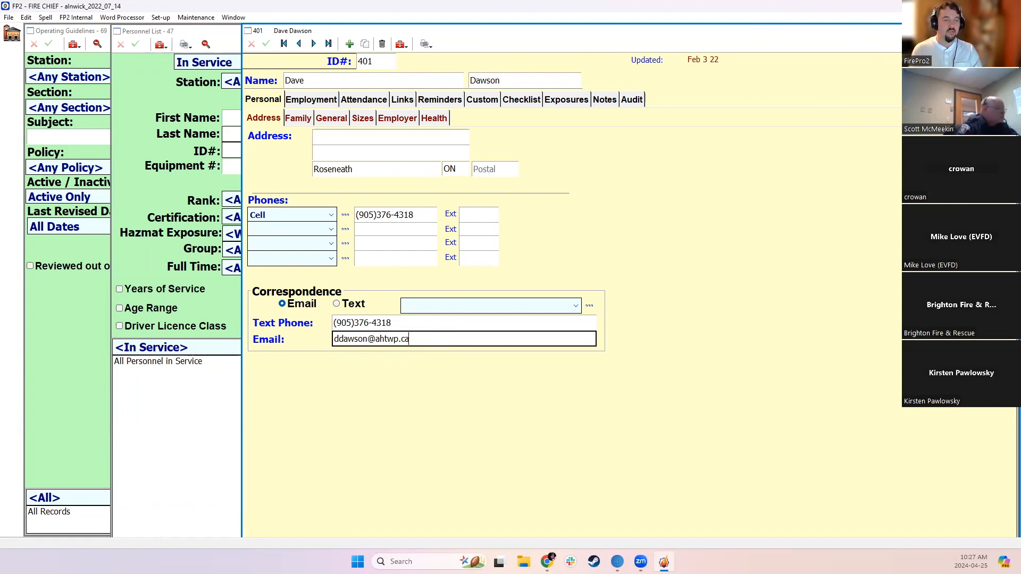
{"action": "left_click", "coordinate": [1009, 31]}
{"action": "left_click", "coordinate": [893, 30]}
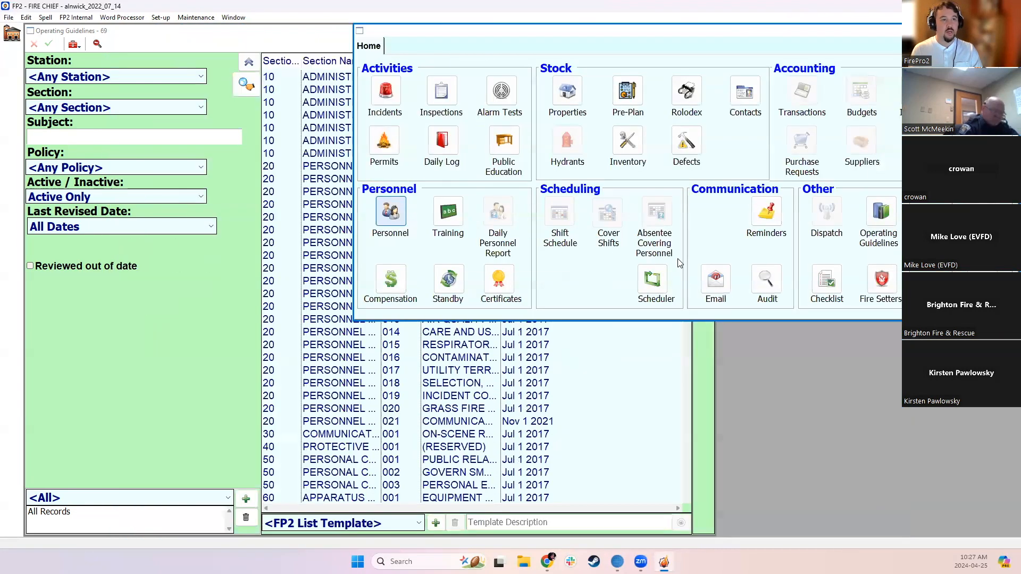
Check the personnel signoffs of the RECORD / REPORTS operating guideline, and close the guideline
{"action": "left_click", "coordinate": [880, 213]}
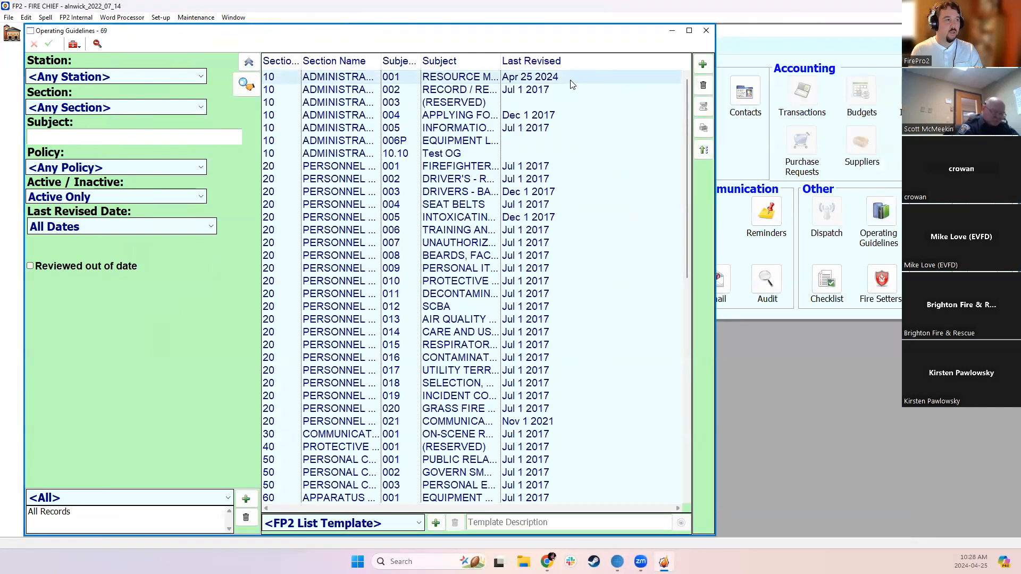
{"action": "left_click", "coordinate": [526, 91]}
{"action": "double_click", "coordinate": [527, 90]}
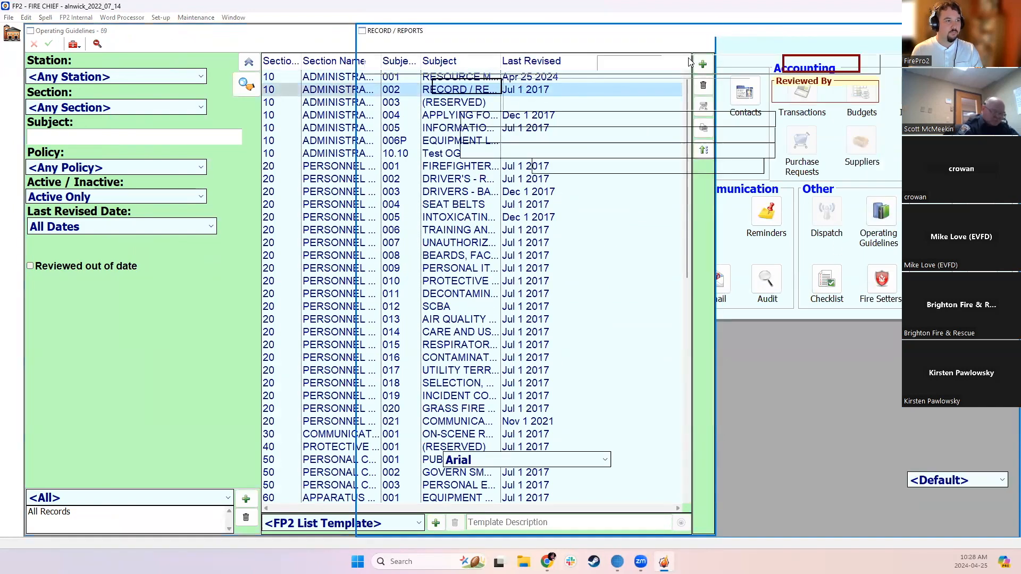
{"action": "left_click", "coordinate": [723, 218]}
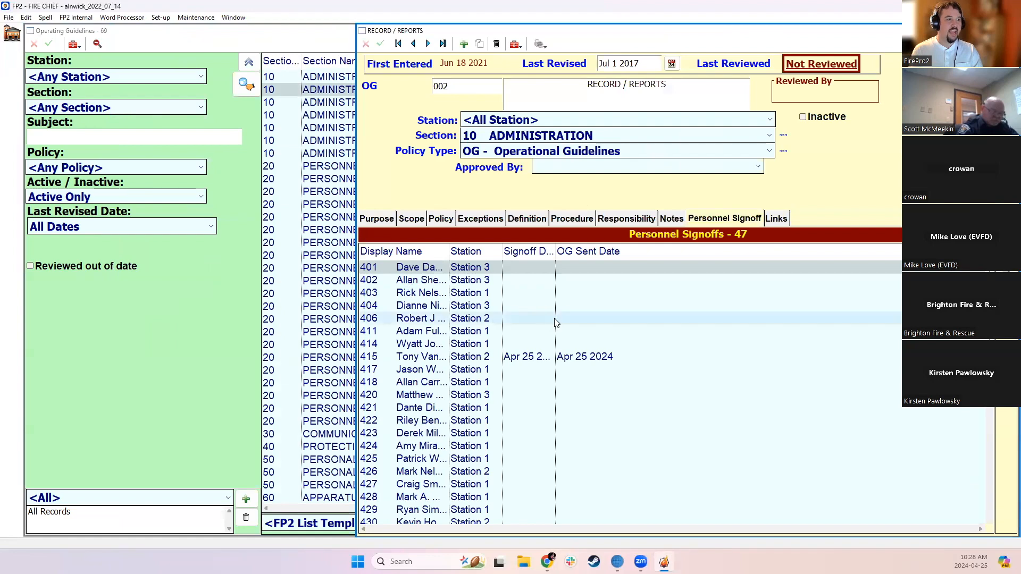
{"action": "left_click", "coordinate": [1010, 30]}
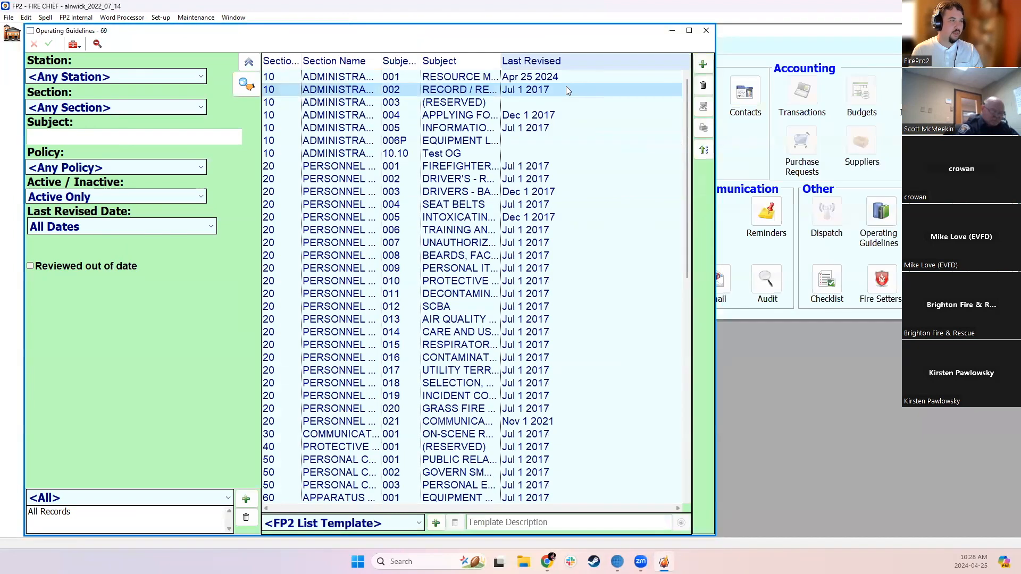
Open the RESOURCE MATERIALS guideline and display its personnel signoffs in a maximized window
{"action": "left_click", "coordinate": [527, 80]}
{"action": "double_click", "coordinate": [527, 79]}
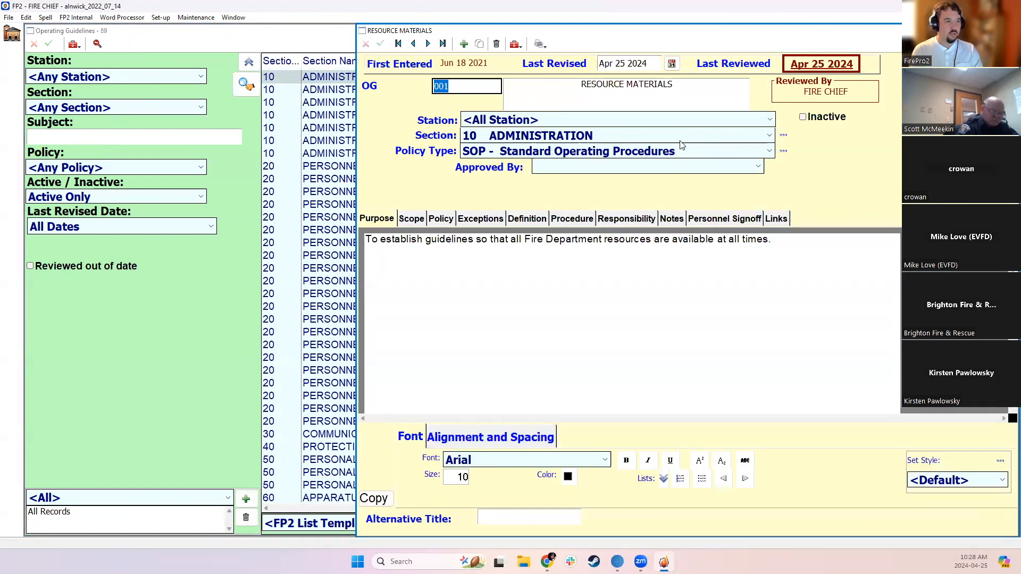
{"action": "left_click", "coordinate": [704, 223]}
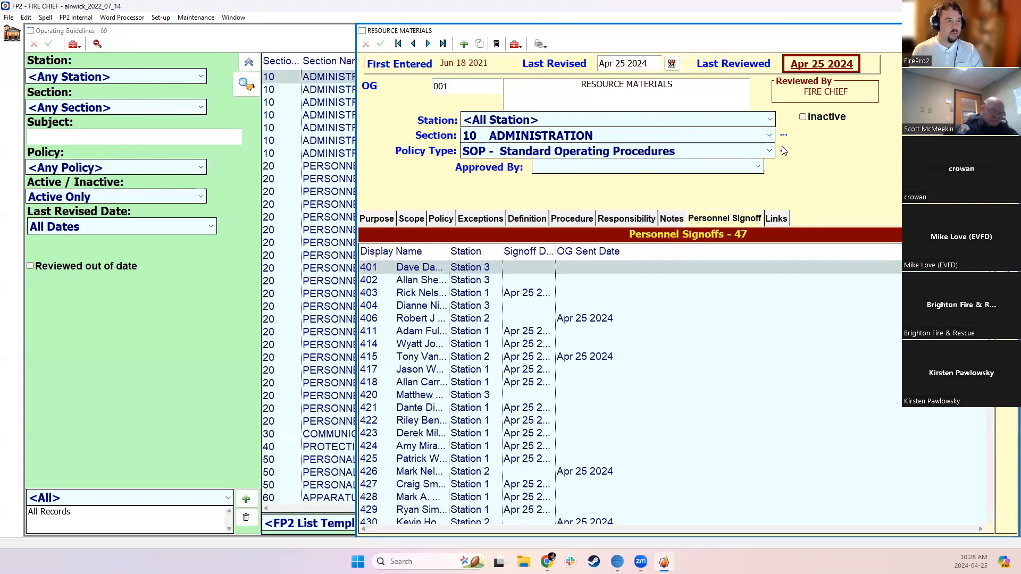
{"action": "left_click", "coordinate": [994, 31]}
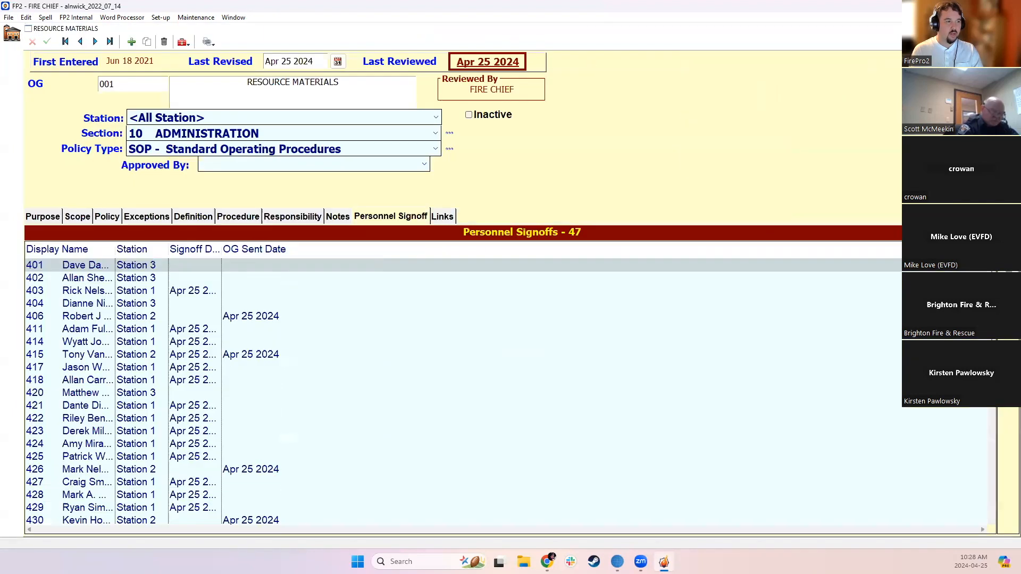
Sign off all personnel on the RESOURCE MATERIALS guideline and widen the Signoff Date column to show full dates
{"action": "left_click", "coordinate": [190, 263]}
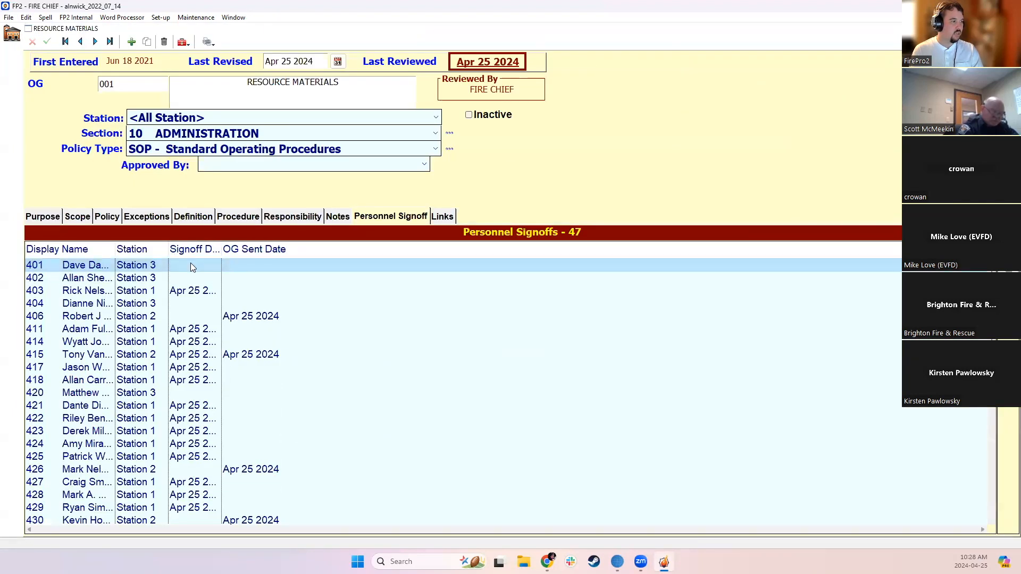
{"action": "key", "text": "ctrl+a"}
{"action": "scroll", "coordinate": [171, 481], "scroll_direction": "down", "scroll_amount": 9}
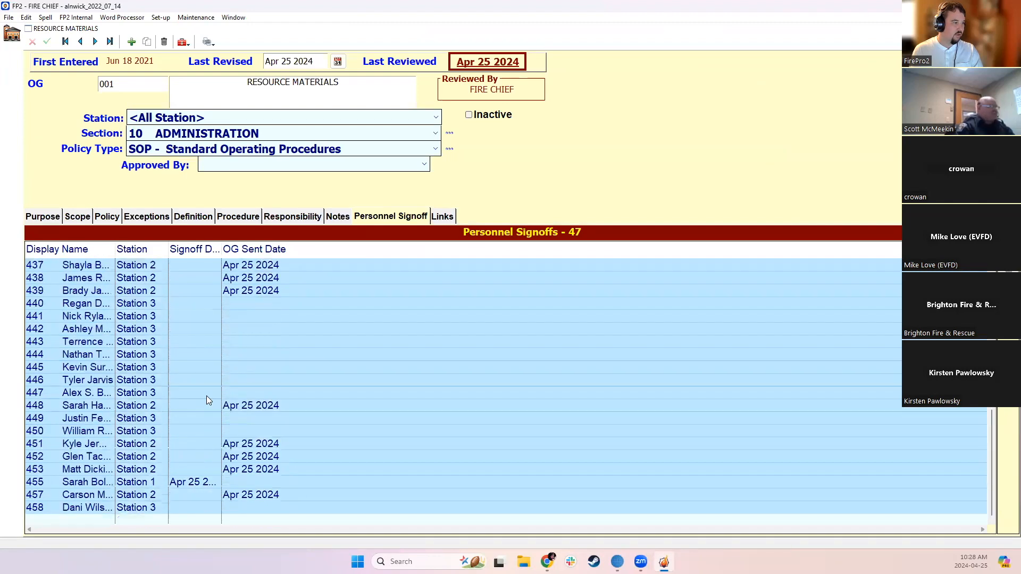
{"action": "right_click", "coordinate": [206, 362]}
{"action": "left_click", "coordinate": [238, 500]}
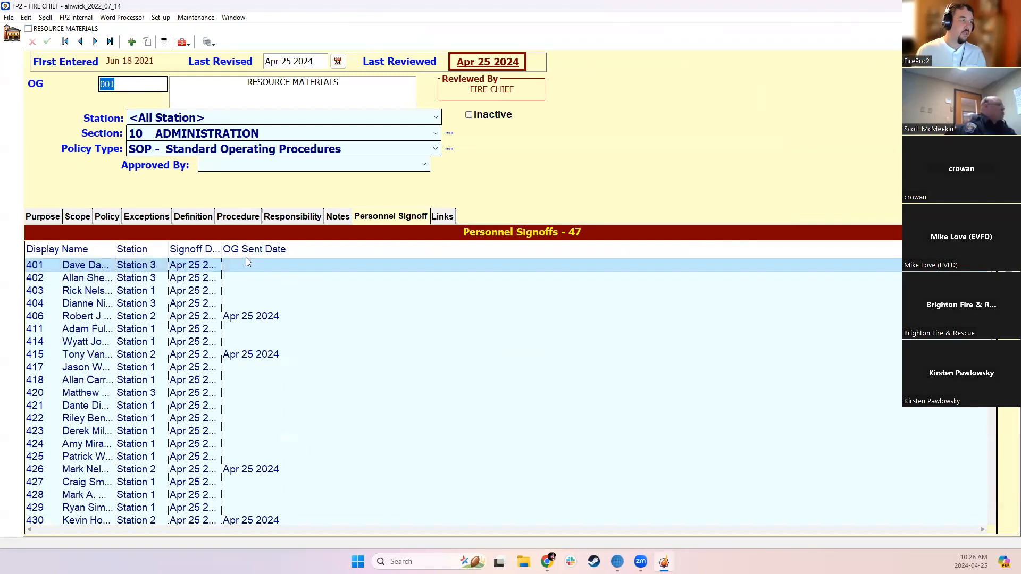
{"action": "left_click_drag", "start_coordinate": [221, 249], "coordinate": [258, 250]}
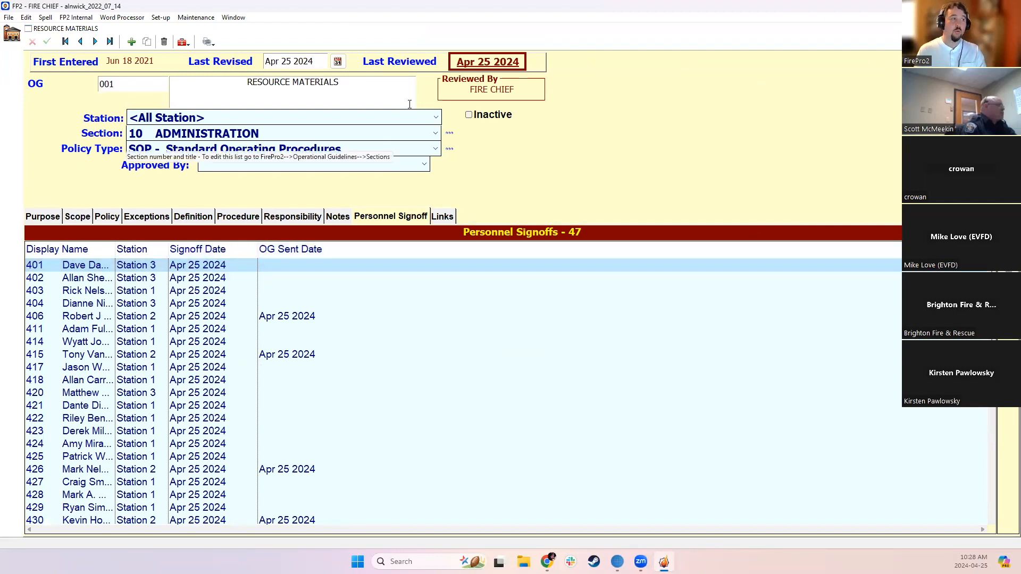
Set the guideline's Last Revised date to Apr 26 2024, agree to clear all personnel signoff dates, and close the guideline
{"action": "left_click", "coordinate": [318, 62]}
{"action": "type", "text": "26"}
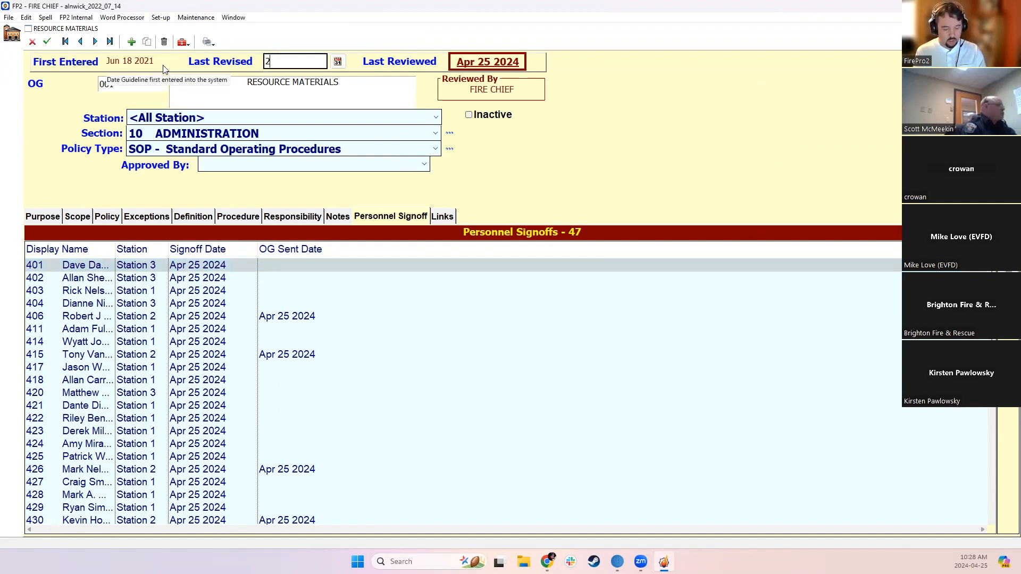
{"action": "key", "text": "Tab"}
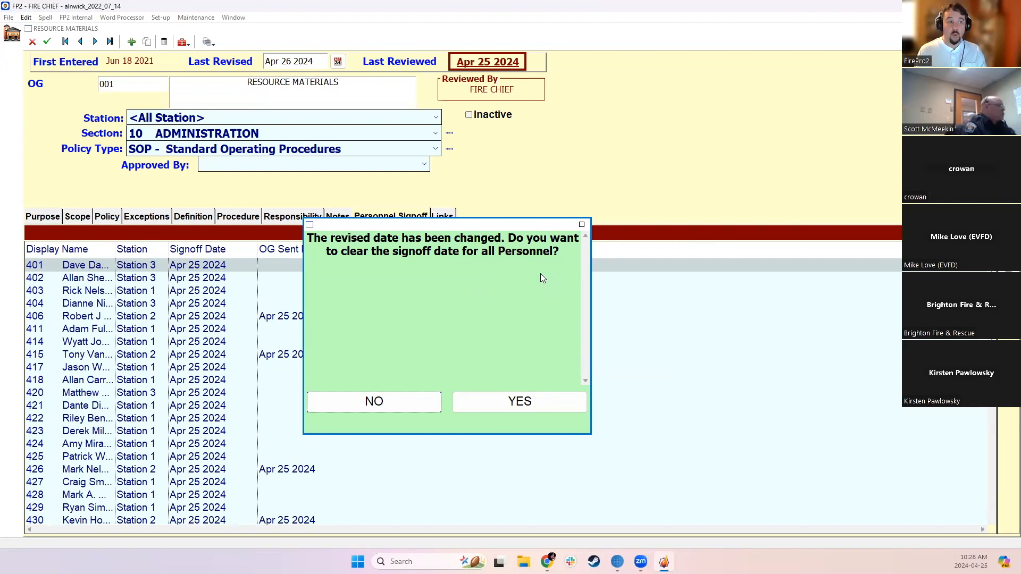
{"action": "left_click", "coordinate": [521, 402]}
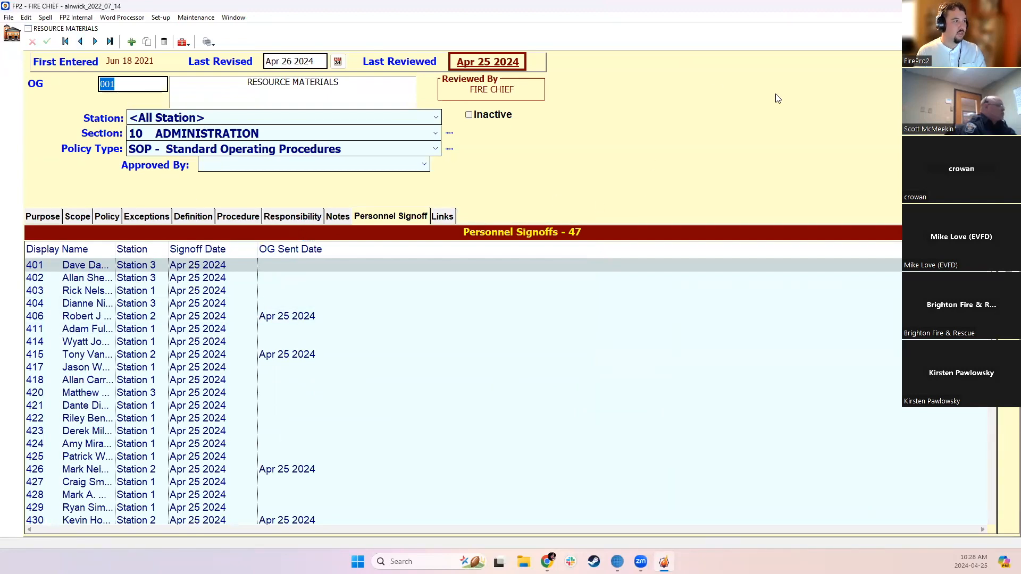
{"action": "left_click", "coordinate": [1011, 29]}
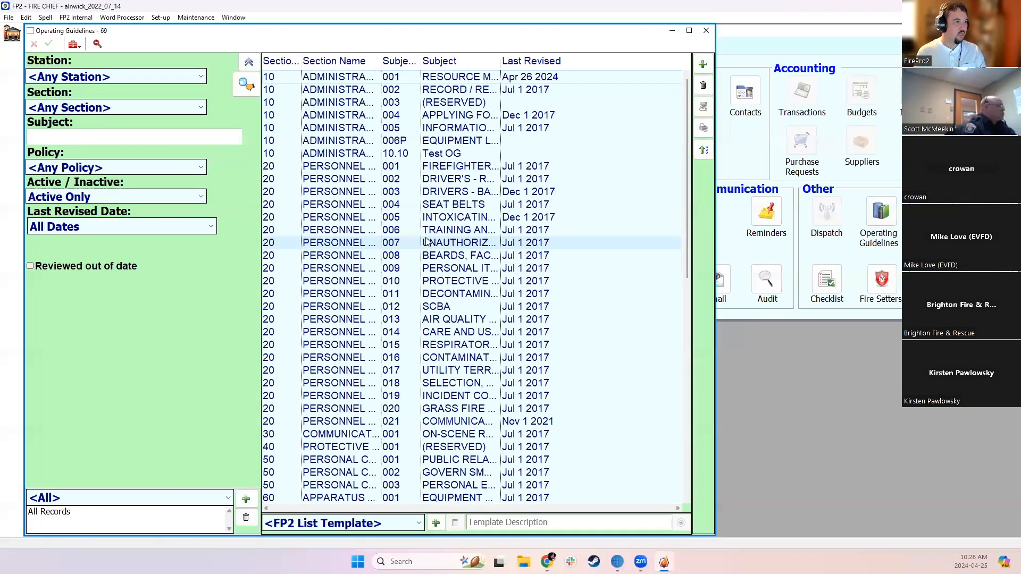
Open the FIREFIGHTER ACCOUNTABILITY SYSTEM (FFAS) guideline, sign off all personnel on it, and save the record
{"action": "double_click", "coordinate": [415, 166]}
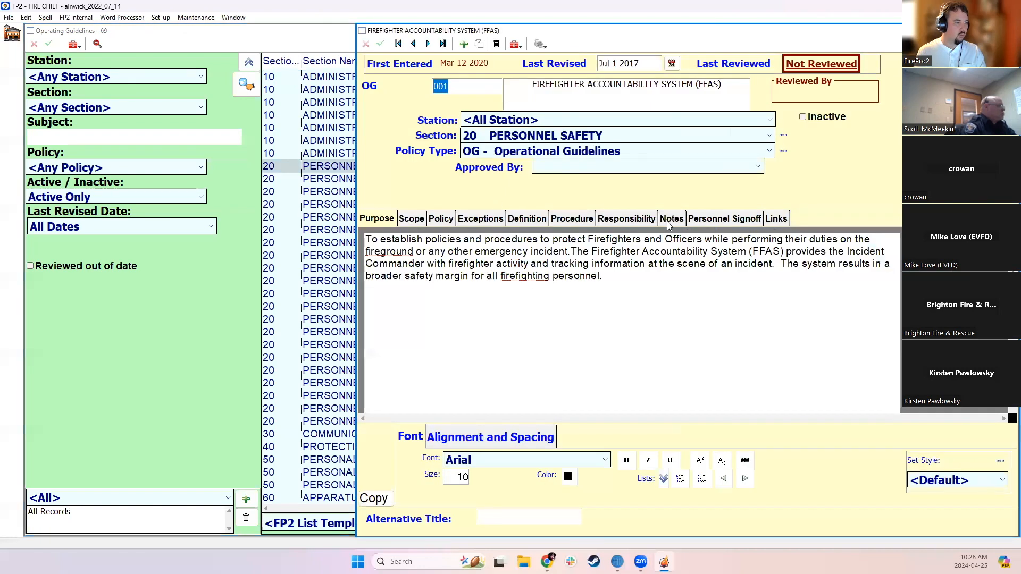
{"action": "left_click", "coordinate": [716, 220]}
{"action": "scroll", "coordinate": [513, 265], "scroll_direction": "down", "scroll_amount": 10}
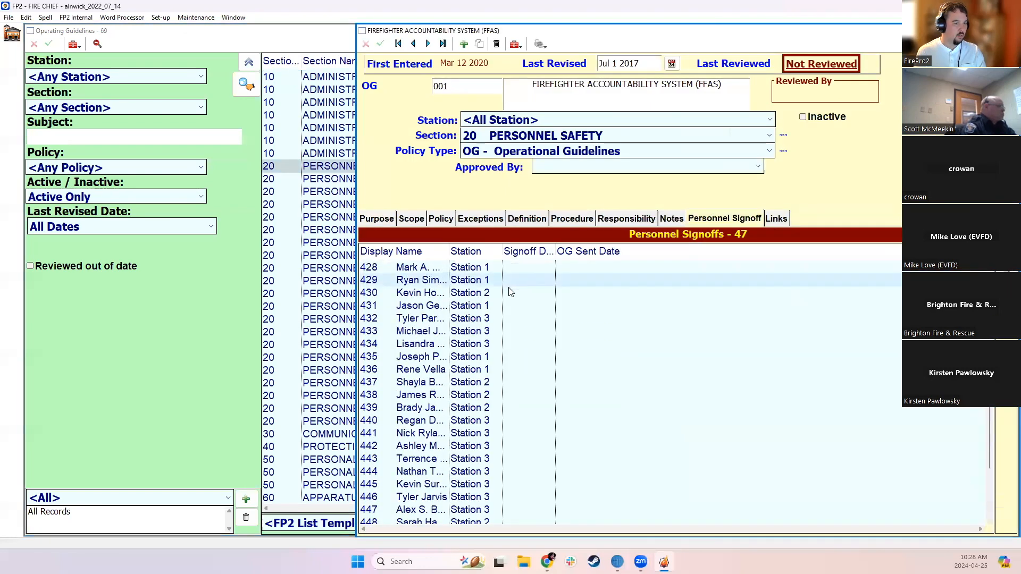
{"action": "key", "text": "ctrl+a"}
{"action": "right_click", "coordinate": [516, 342]}
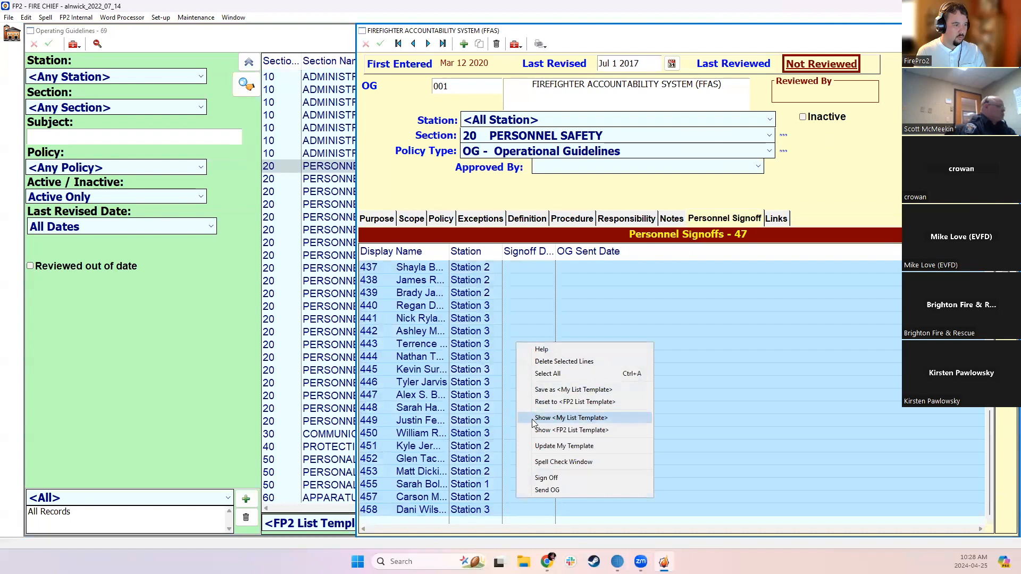
{"action": "left_click", "coordinate": [547, 477]}
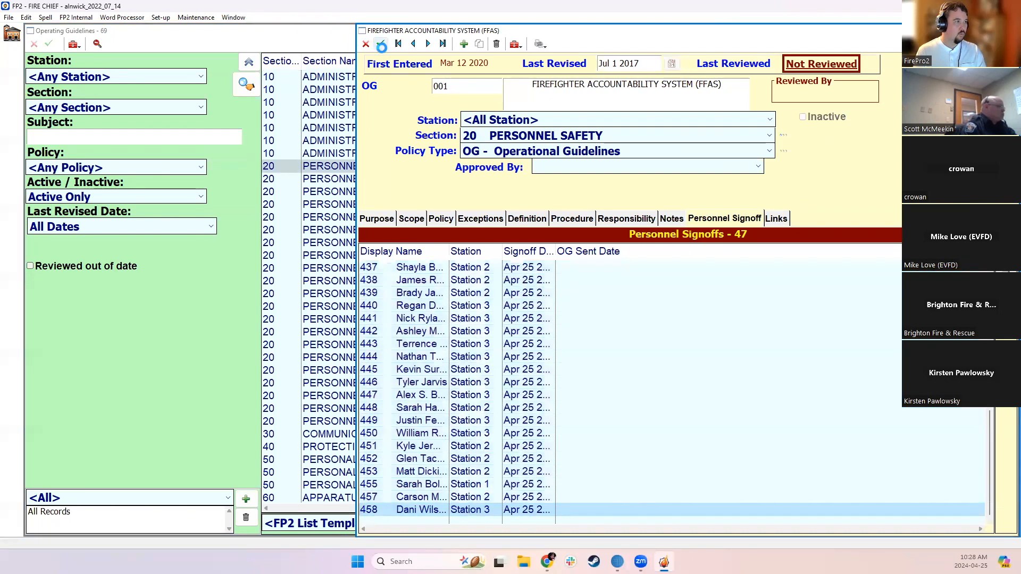
{"action": "left_click", "coordinate": [380, 44]}
Save the FFAS guideline with a Last Revised date of Apr 26 2024, accept clearing all signoff dates, and close it
{"action": "left_click_drag", "start_coordinate": [641, 64], "coordinate": [554, 61]}
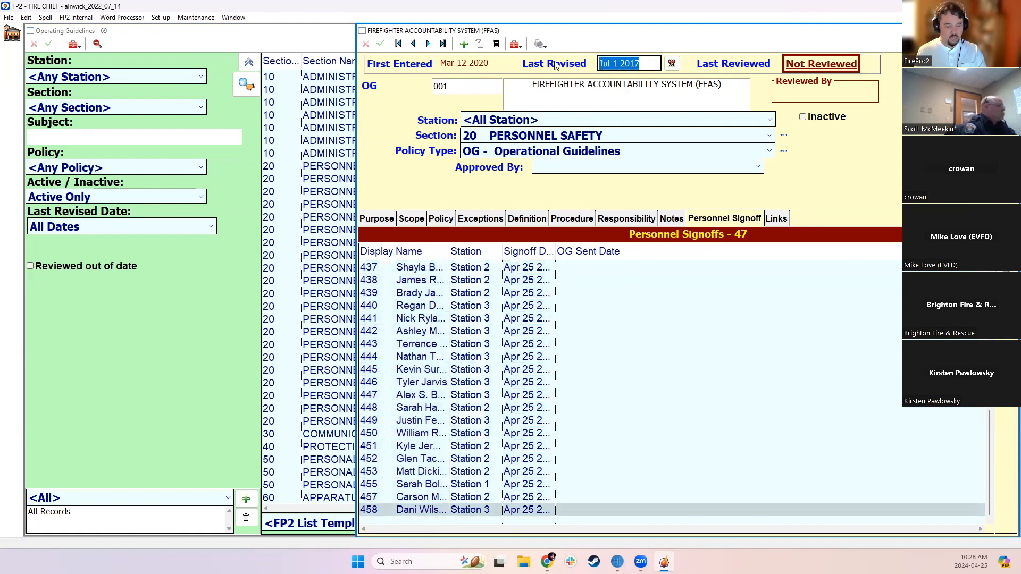
{"action": "type", "text": "26 2024"}
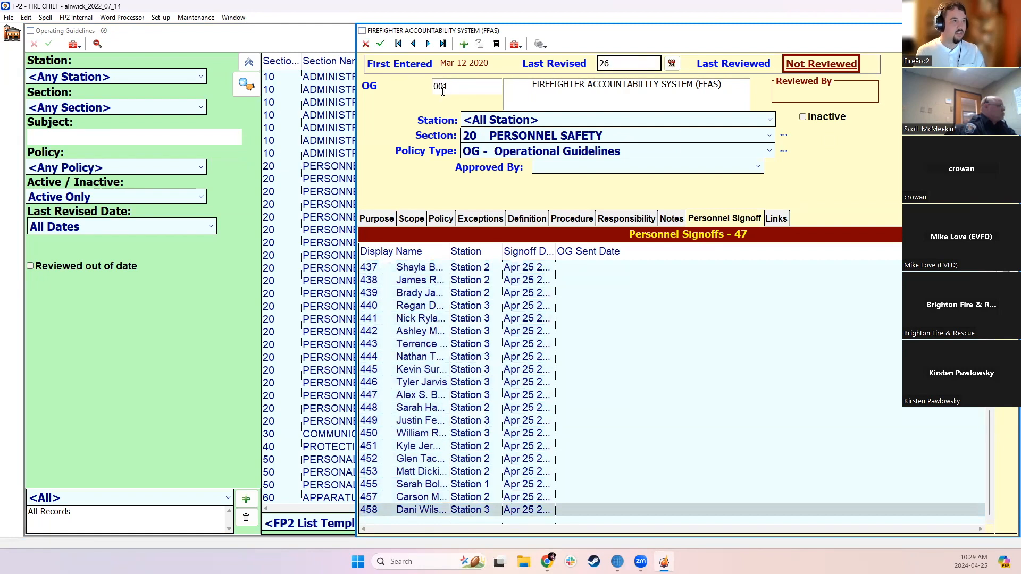
{"action": "left_click", "coordinate": [393, 98]}
{"action": "left_click", "coordinate": [382, 43]}
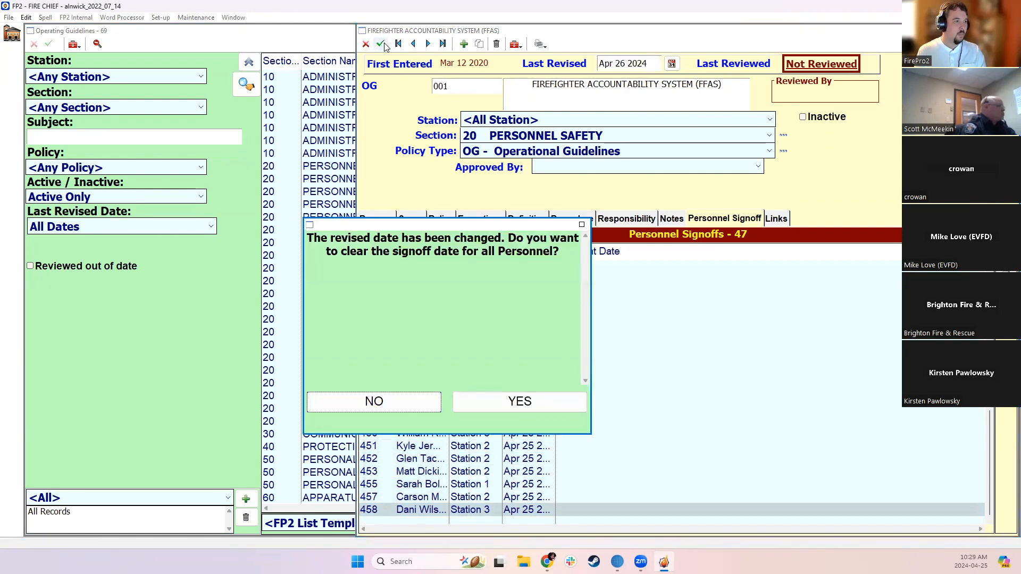
{"action": "left_click", "coordinate": [477, 406]}
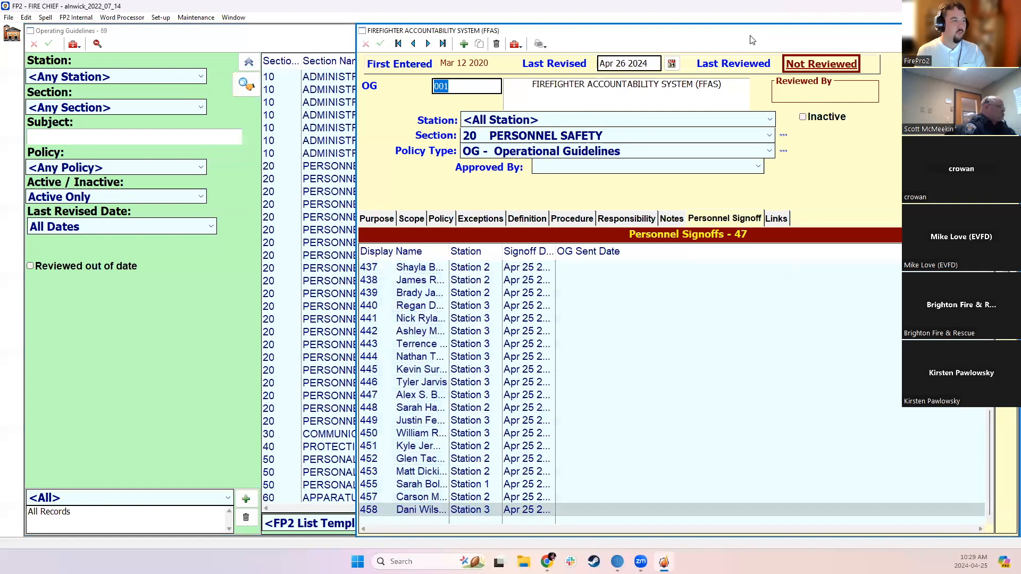
{"action": "left_click_drag", "start_coordinate": [750, 36], "coordinate": [597, 135]}
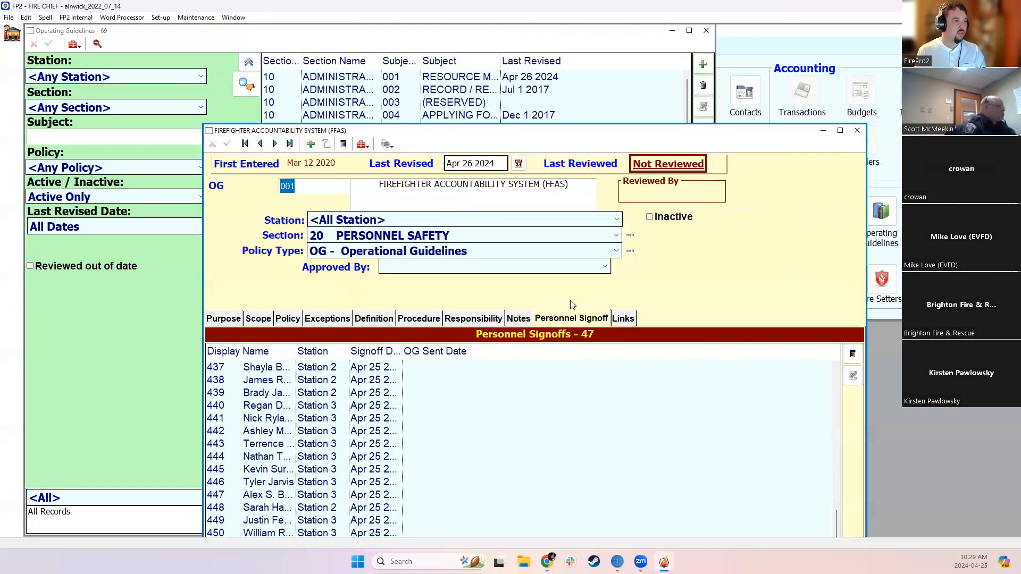
{"action": "left_click", "coordinate": [857, 130]}
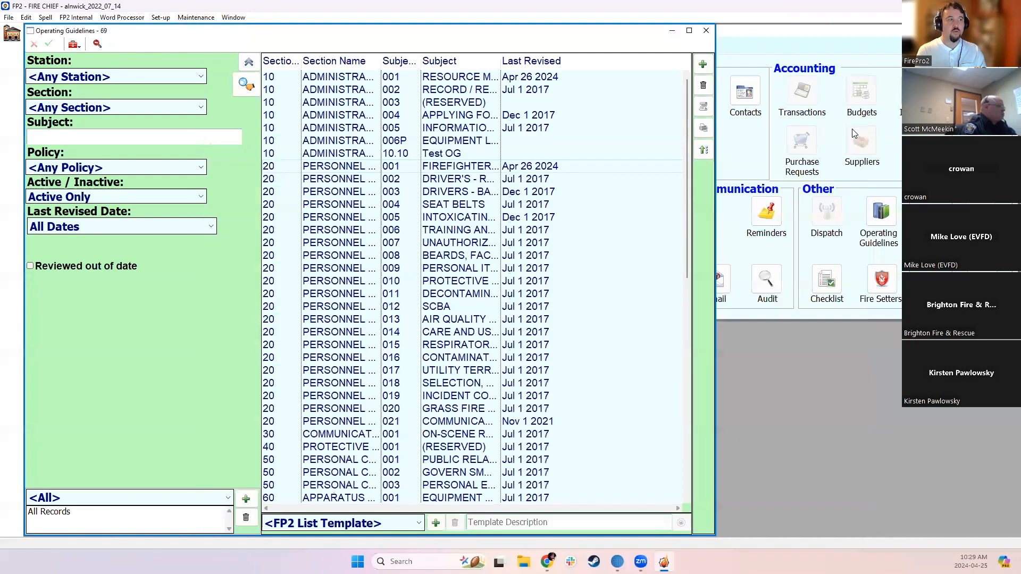
Open the RESOURCE MATERIALS guideline, review the signoff dates and batch options for all its personnel, and close it
{"action": "double_click", "coordinate": [598, 78]}
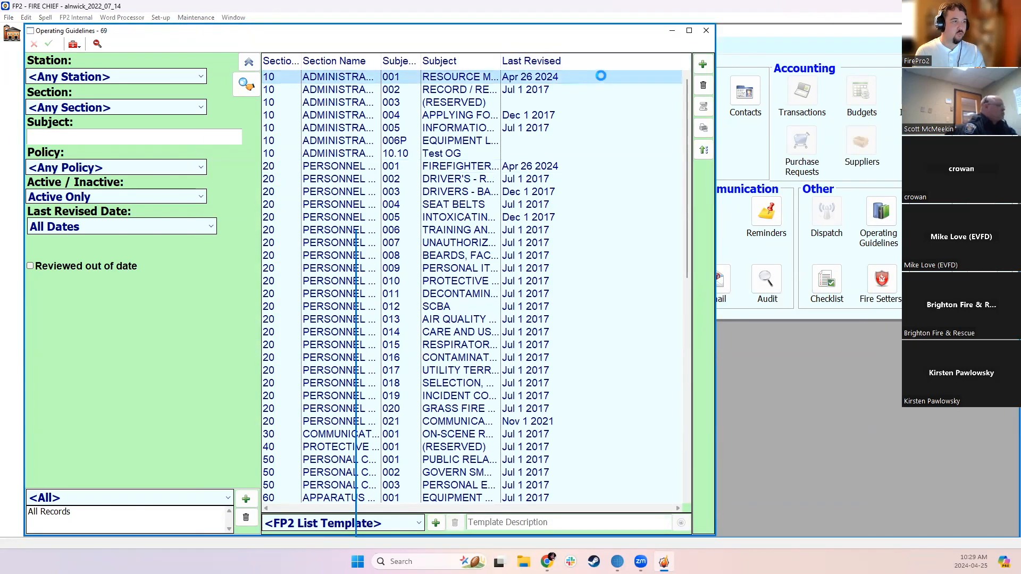
{"action": "left_click", "coordinate": [692, 218]}
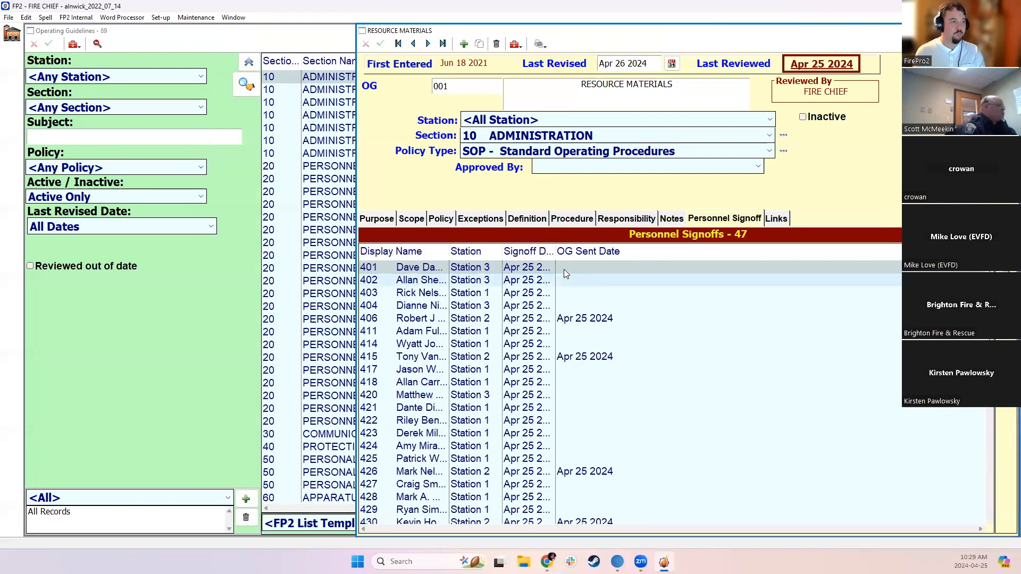
{"action": "key", "text": "ctrl+a"}
{"action": "scroll", "coordinate": [611, 388], "scroll_direction": "up", "scroll_amount": 8}
{"action": "right_click", "coordinate": [616, 393]}
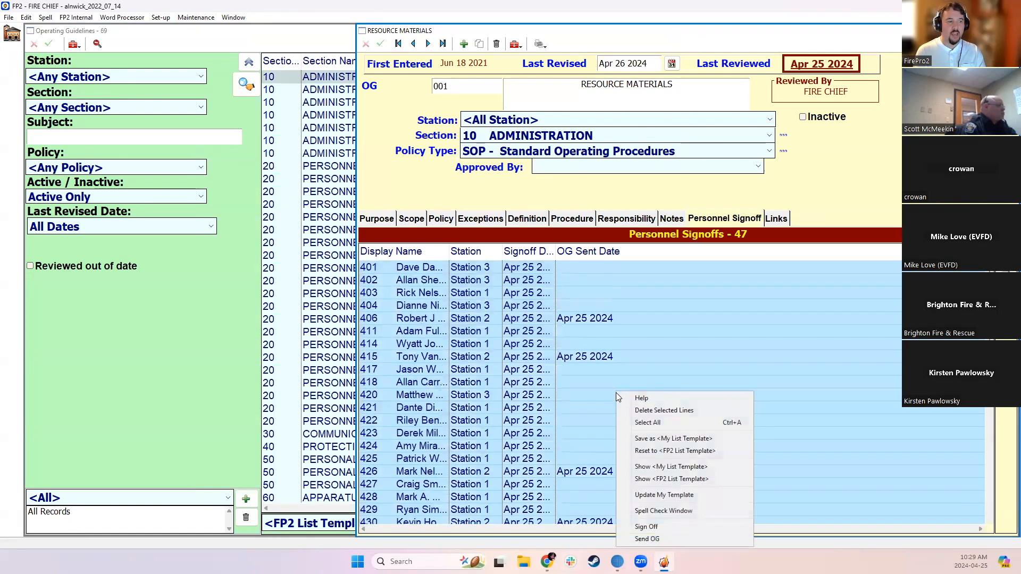
{"action": "left_click", "coordinate": [835, 92]}
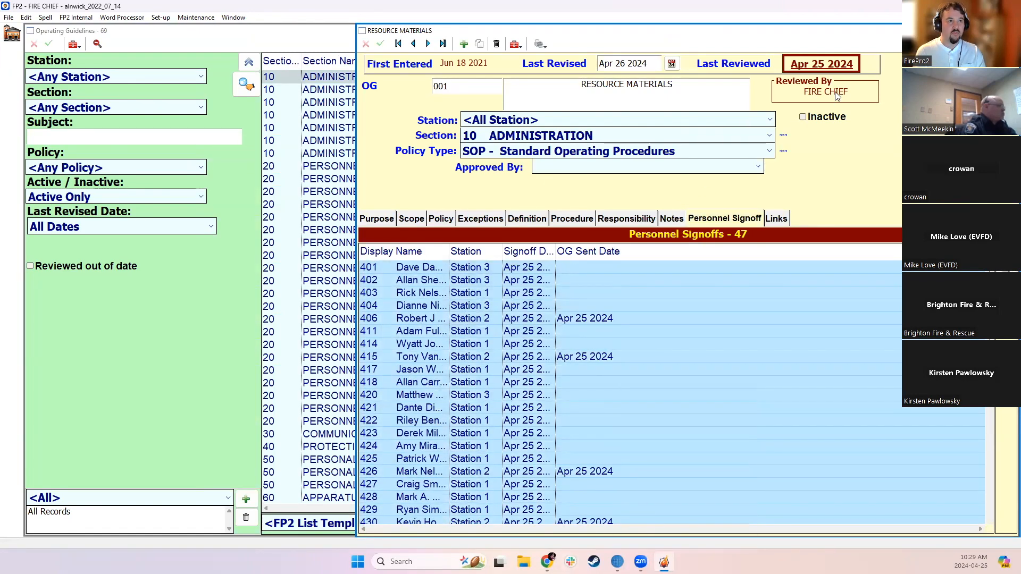
{"action": "left_click", "coordinate": [833, 69]}
{"action": "left_click", "coordinate": [581, 308]}
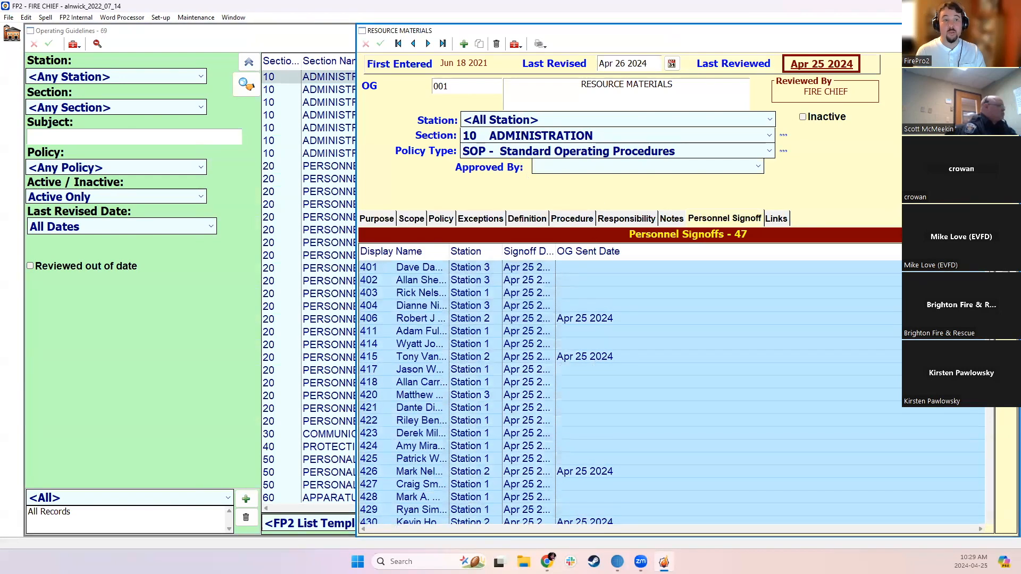
{"action": "left_click", "coordinate": [1010, 30]}
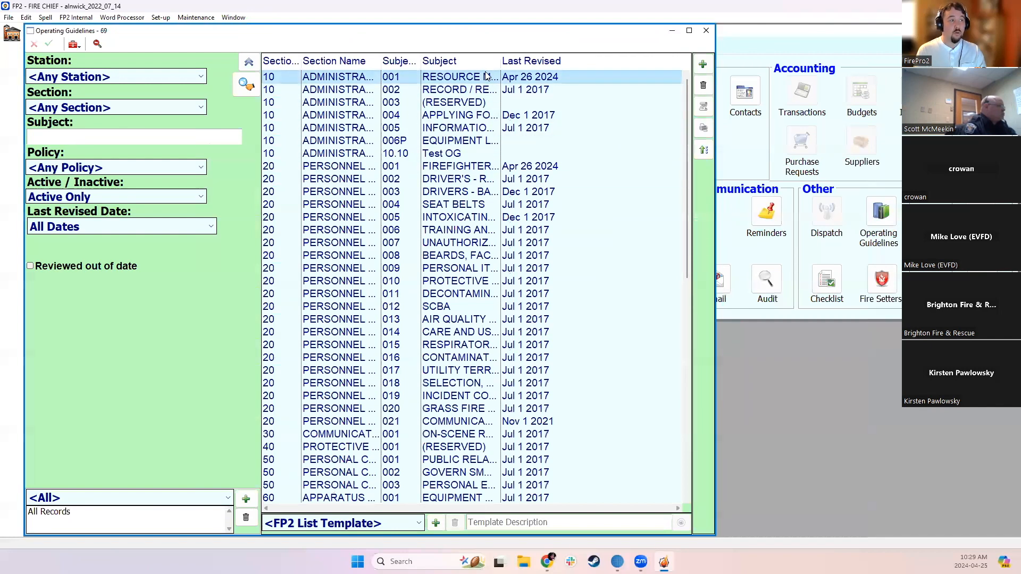
Select all listed guidelines, run the Personnel Not Signed Off report, look through its first pages, and close the preview
{"action": "left_click_drag", "start_coordinate": [525, 77], "coordinate": [534, 511]}
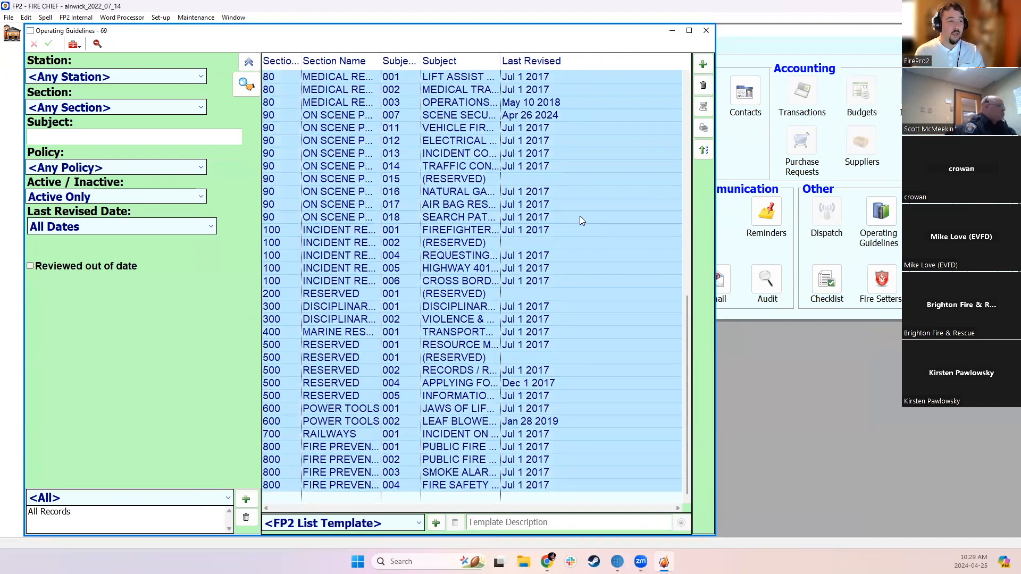
{"action": "right_click", "coordinate": [522, 157]}
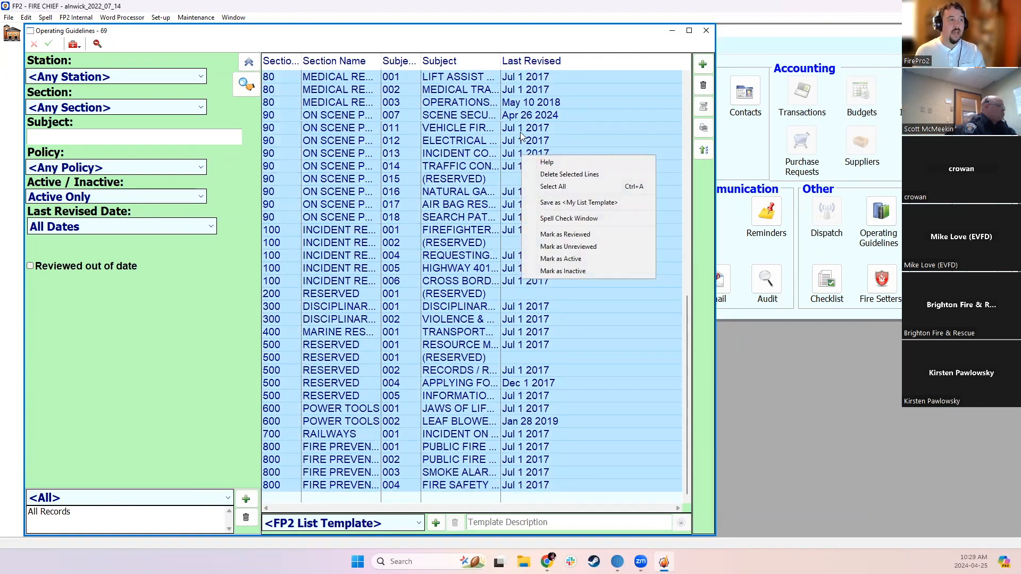
{"action": "left_click", "coordinate": [703, 130]}
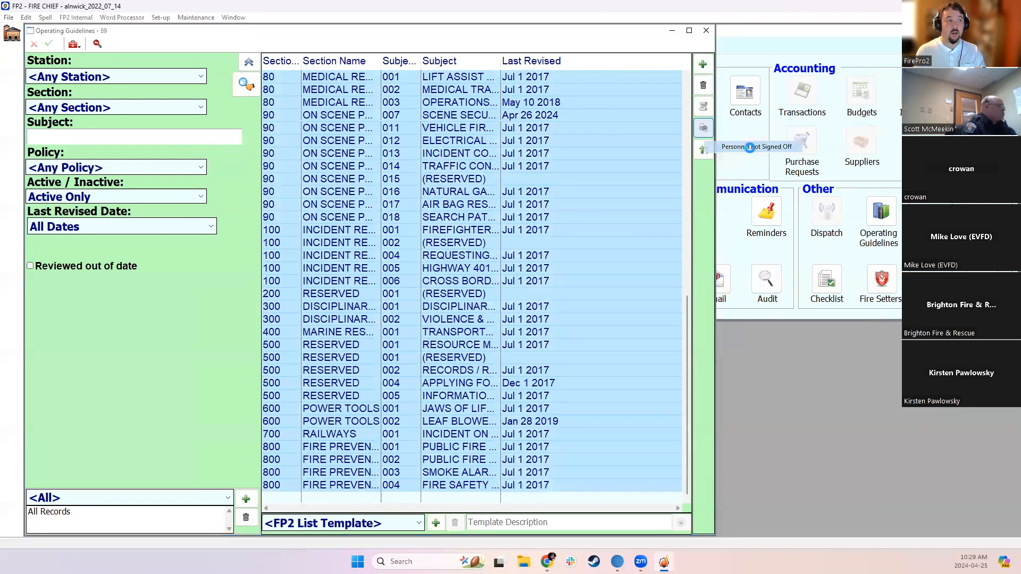
{"action": "left_click", "coordinate": [752, 152]}
{"action": "left_click", "coordinate": [650, 394]}
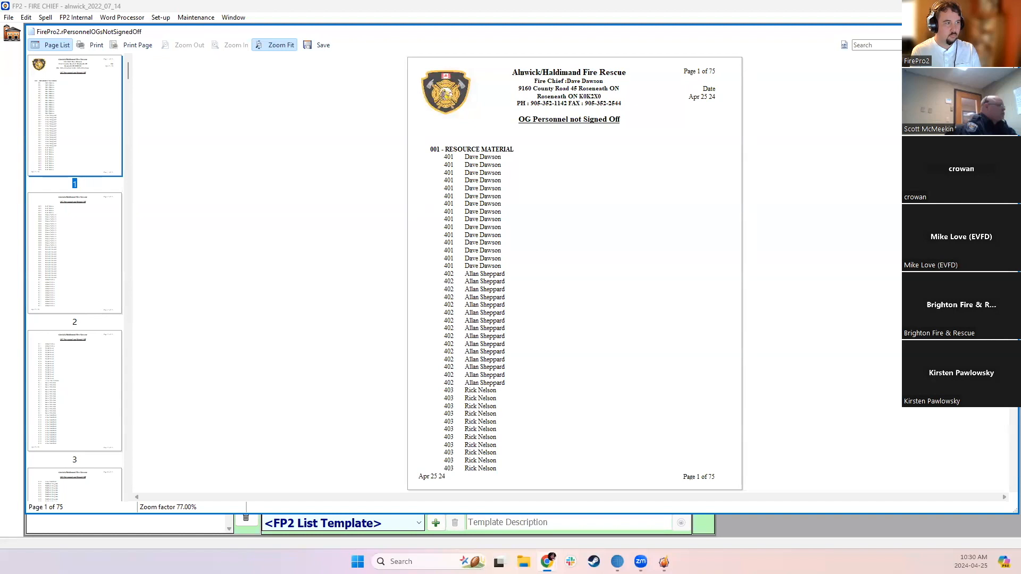
{"action": "scroll", "coordinate": [570, 167], "scroll_direction": "down", "scroll_amount": 3}
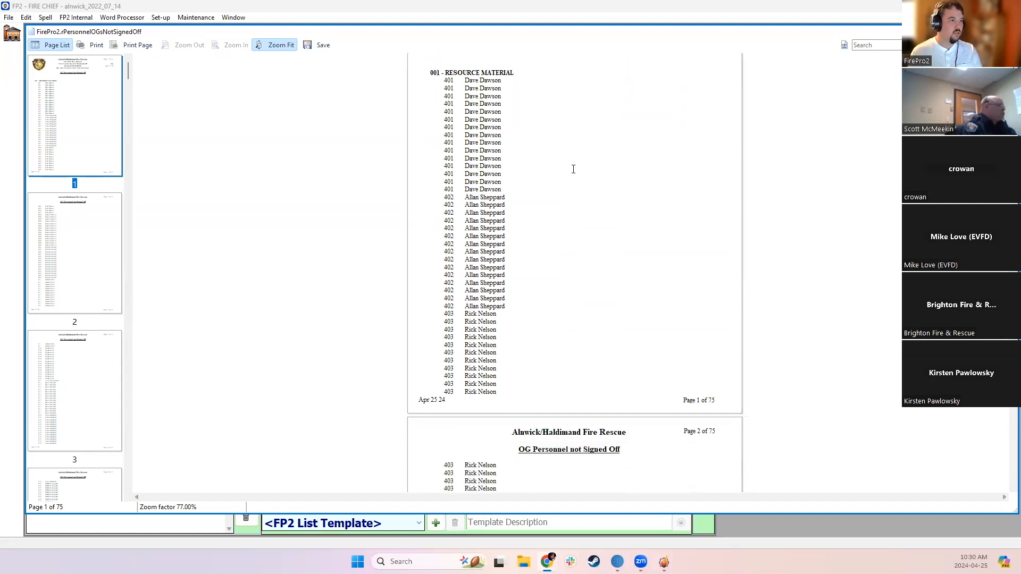
{"action": "scroll", "coordinate": [638, 212], "scroll_direction": "down", "scroll_amount": 11}
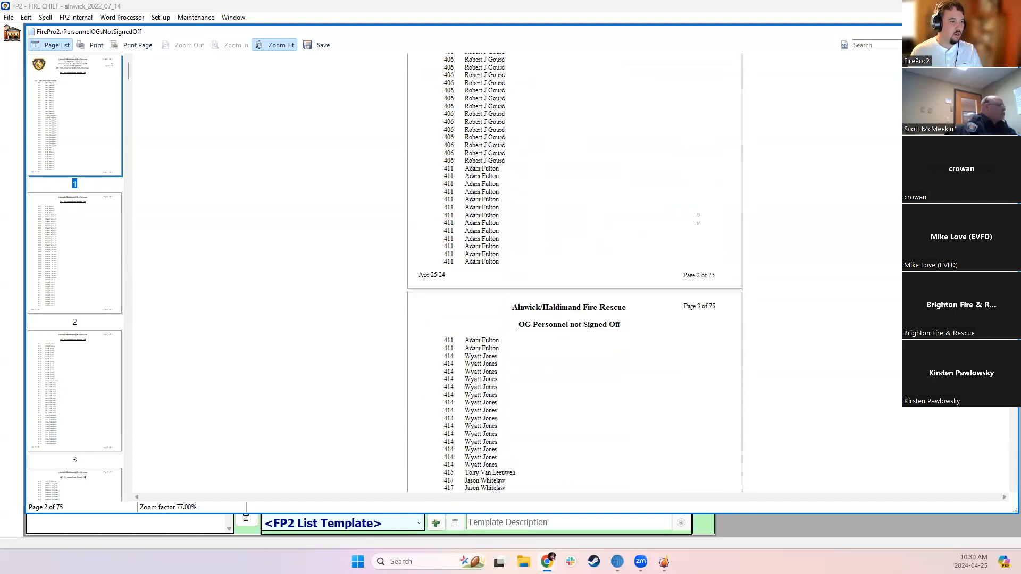
{"action": "left_click", "coordinate": [1009, 32]}
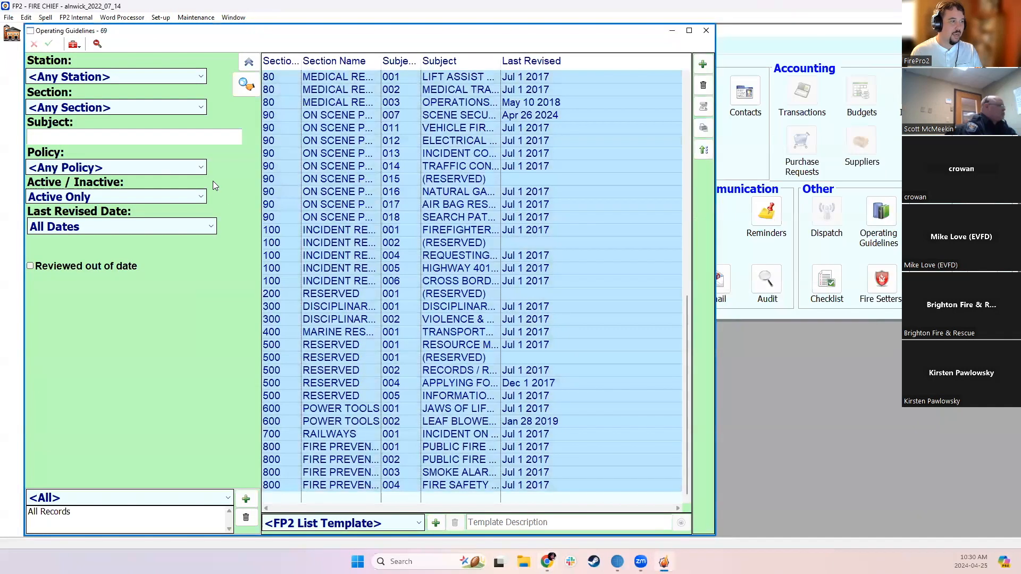
Start an operating guidelines export for sharing with other departments, covering all sections
{"action": "left_click", "coordinate": [495, 115]}
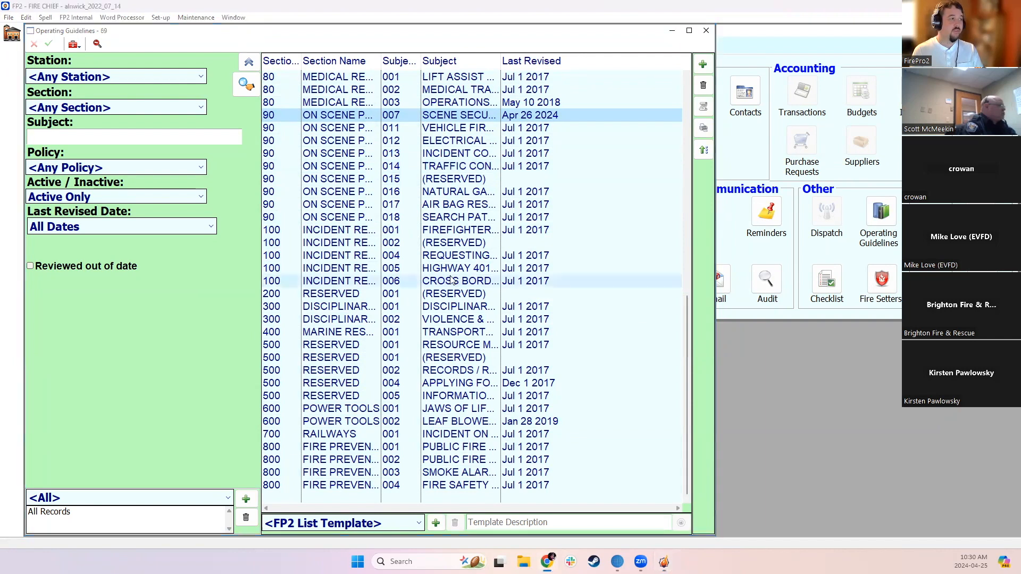
{"action": "left_click", "coordinate": [74, 44]}
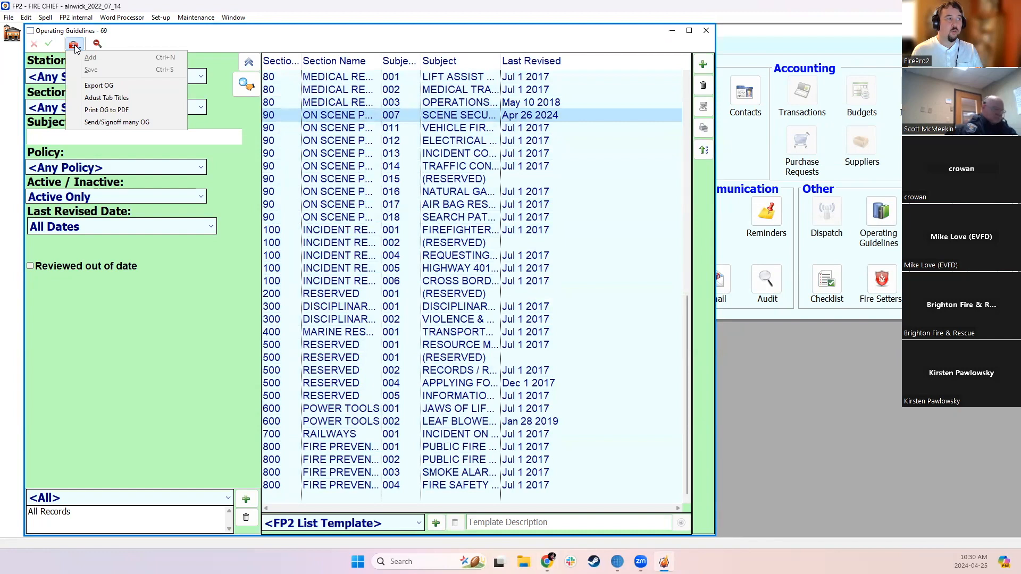
{"action": "left_click", "coordinate": [99, 85]}
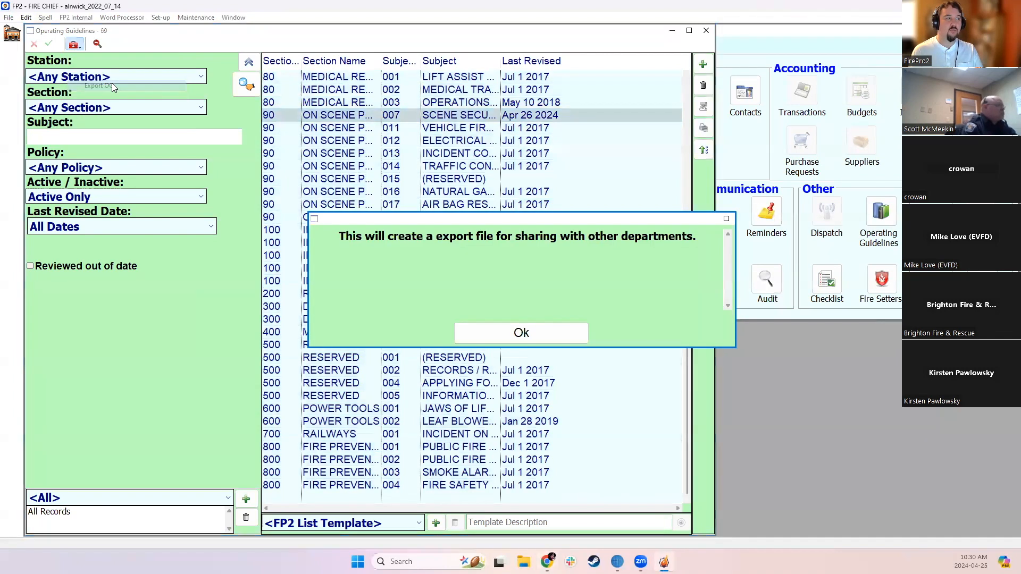
{"action": "left_click", "coordinate": [536, 332]}
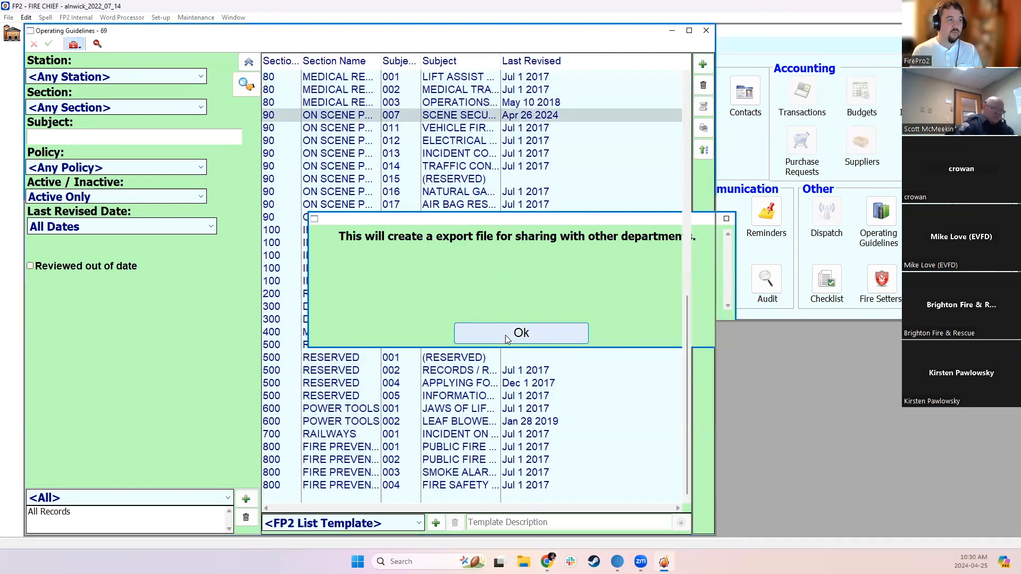
{"action": "left_click", "coordinate": [440, 118]}
{"action": "left_click", "coordinate": [439, 118]}
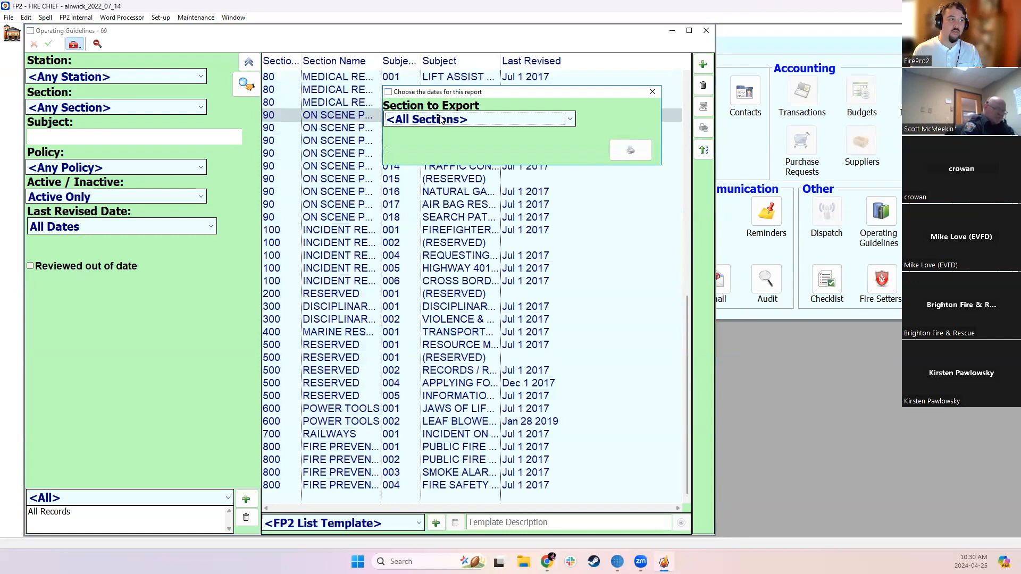
{"action": "left_click", "coordinate": [646, 148]}
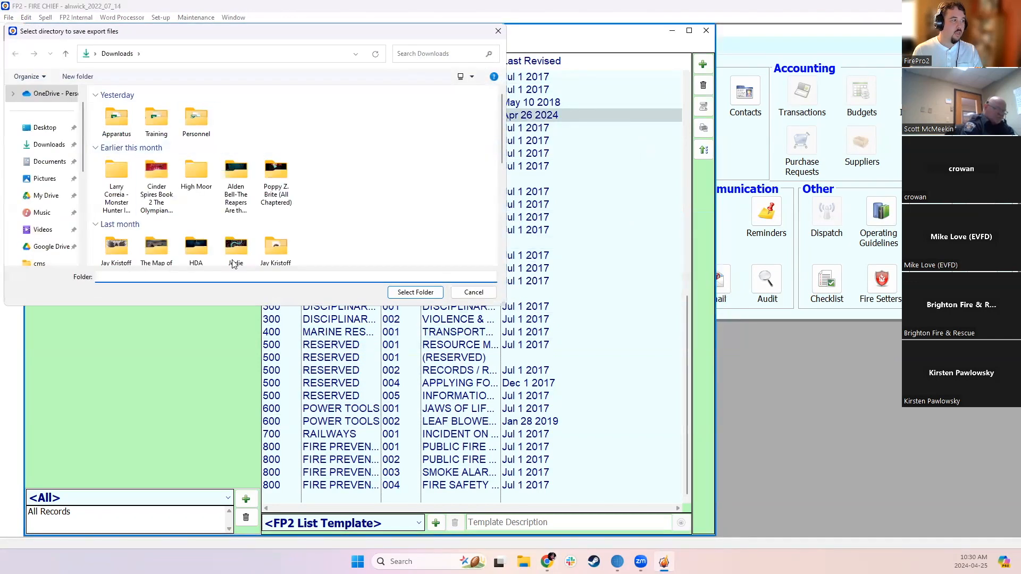
Try "og export" as the destination folder, and save the export files in the Downloads folder
{"action": "type", "text": "og export"}
{"action": "key", "text": "Return"}
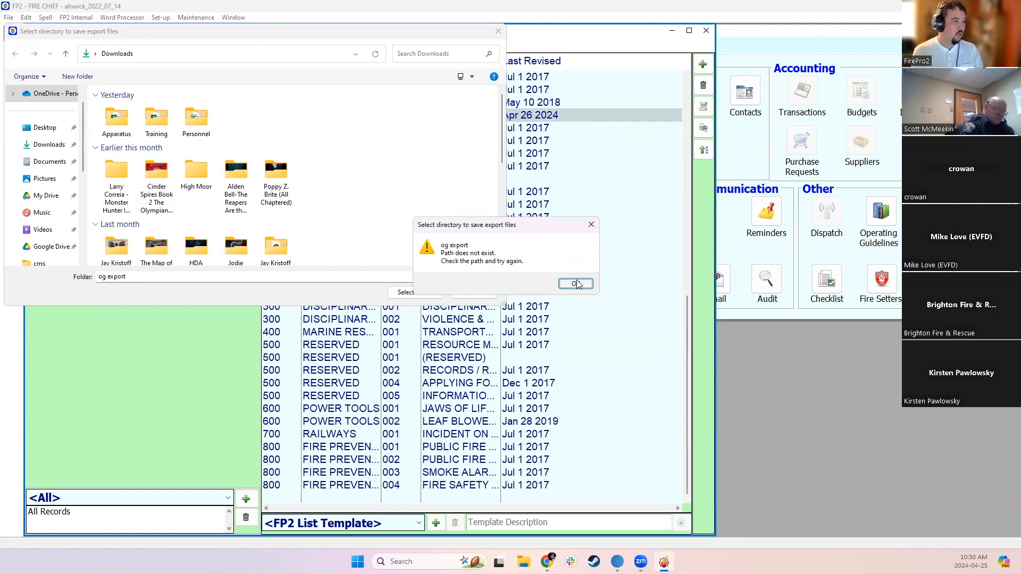
{"action": "left_click", "coordinate": [574, 286]}
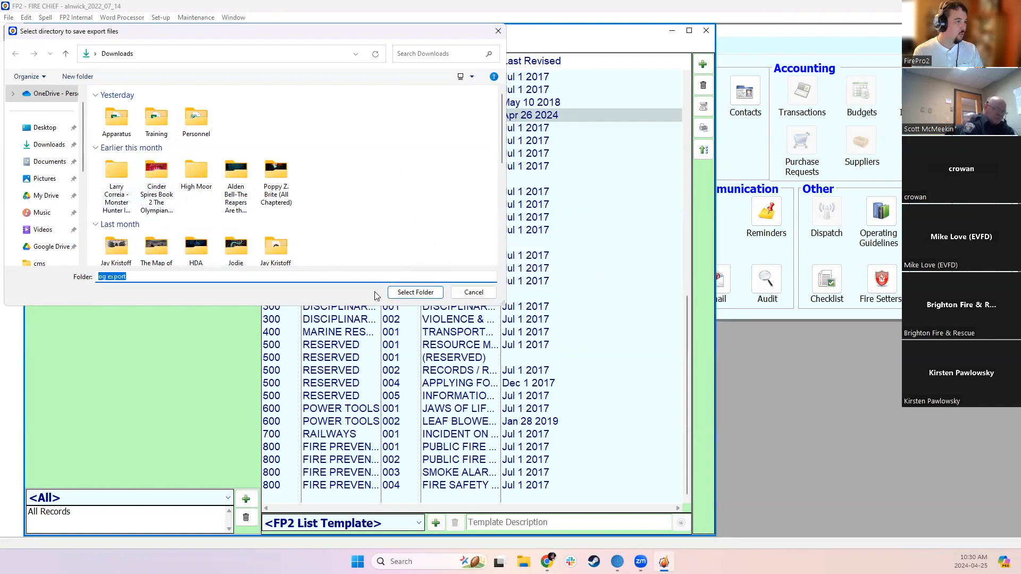
{"action": "left_click", "coordinate": [415, 292]}
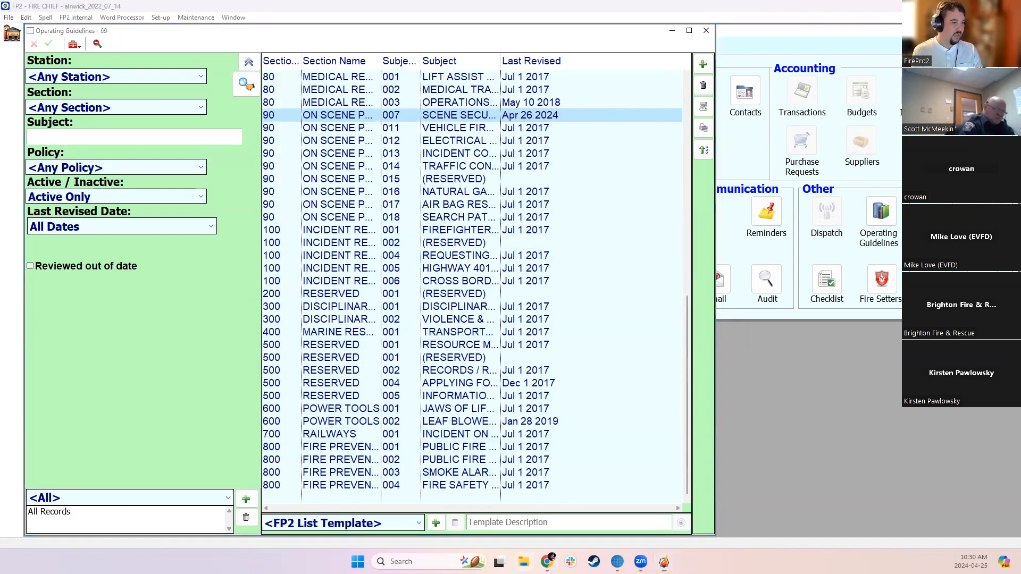
Switch to File Explorer, check the exported Sections.dmf file in Downloads, and move the window out of the way
{"action": "right_click", "coordinate": [524, 562]}
{"action": "left_click", "coordinate": [493, 296]}
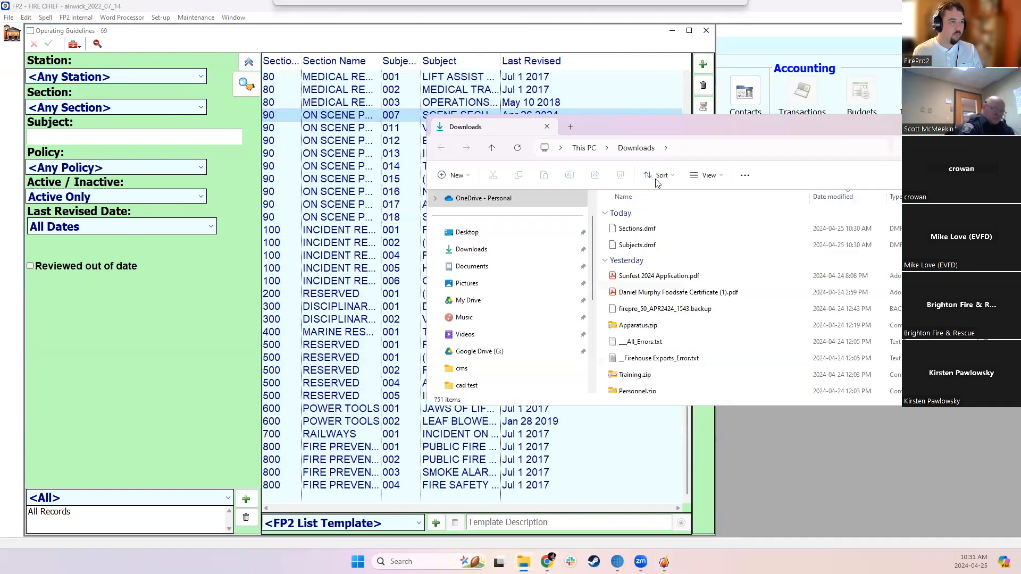
{"action": "left_click", "coordinate": [638, 230]}
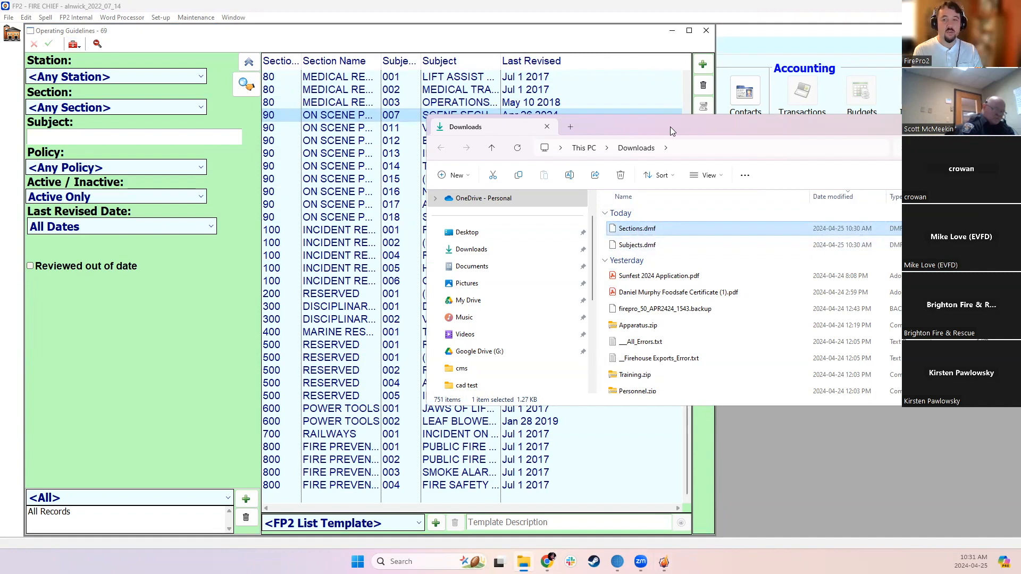
{"action": "left_click_drag", "start_coordinate": [670, 127], "coordinate": [4, 3]}
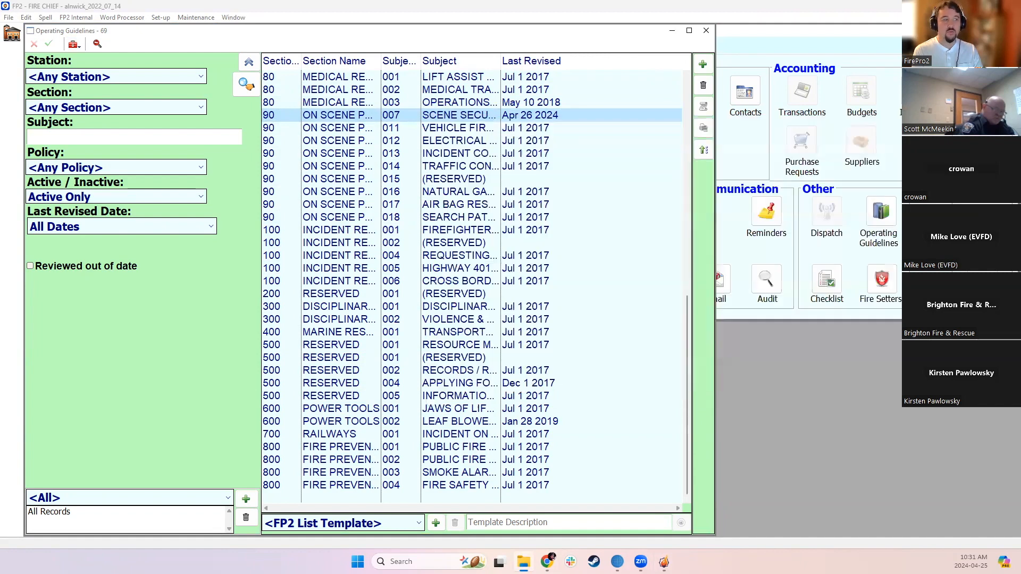
{"action": "left_click", "coordinate": [78, 44]}
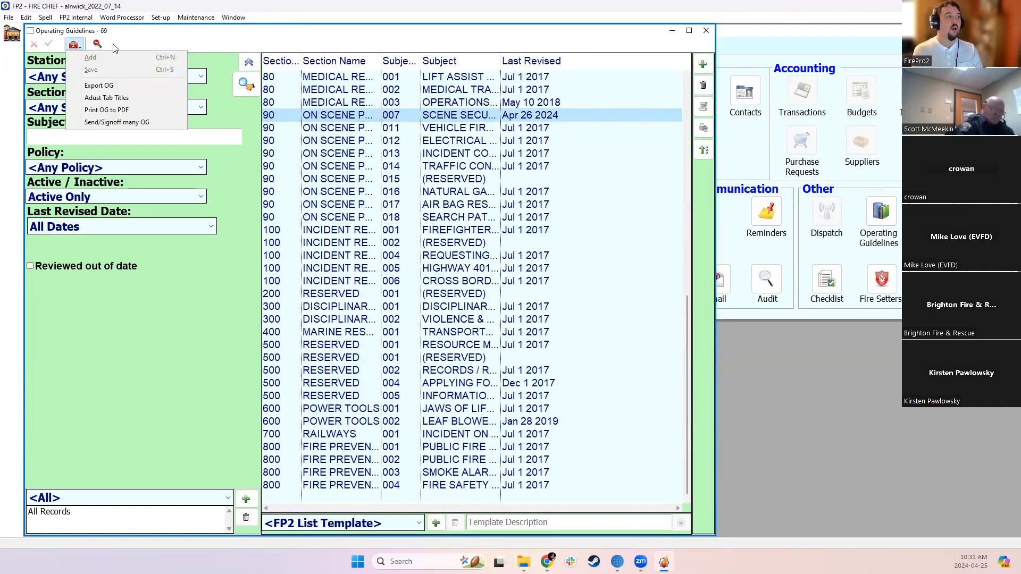
{"action": "left_click", "coordinate": [229, 266]}
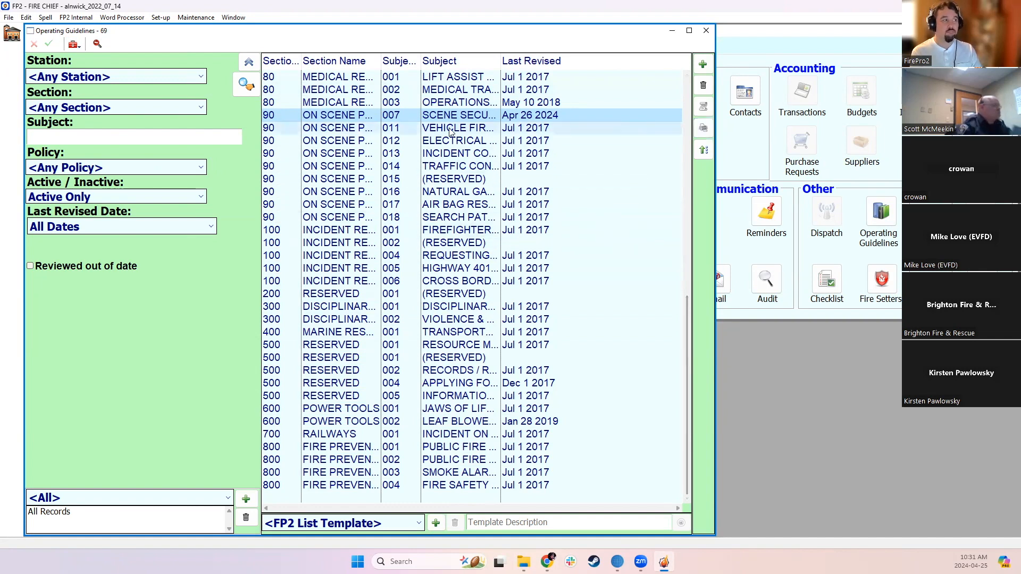
{"action": "left_click", "coordinate": [74, 44]}
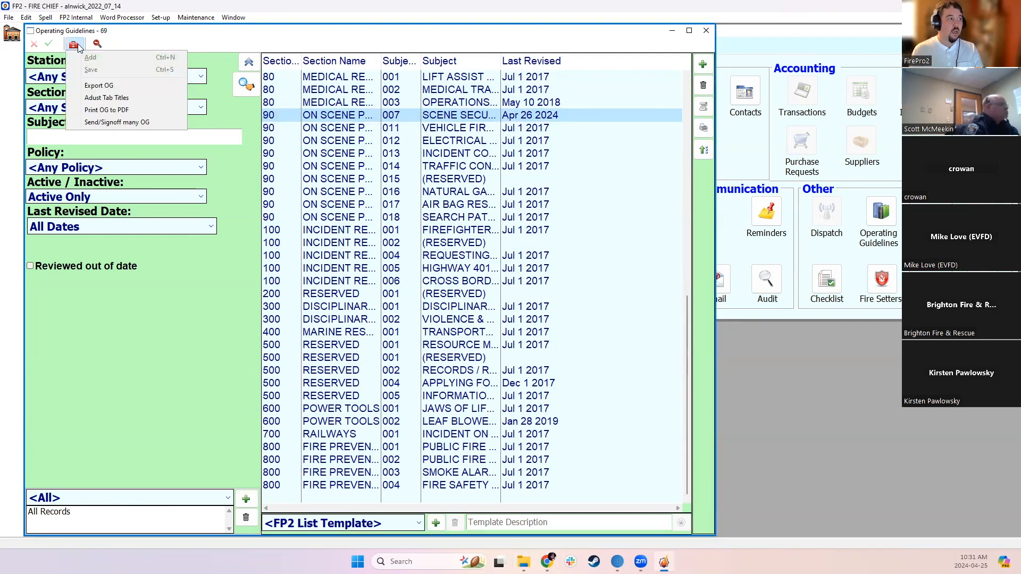
{"action": "left_click", "coordinate": [314, 167]}
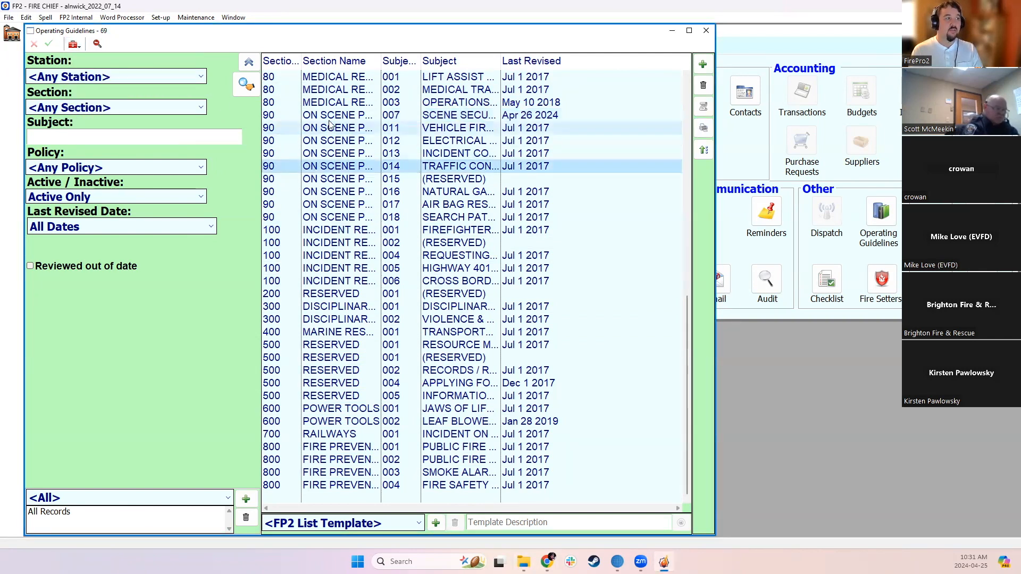
Open the SCENE SECURITY guideline in the ON SCENE PROCEDURES section, view its Purpose and Scope text, and close it
{"action": "left_click_drag", "start_coordinate": [328, 118], "coordinate": [328, 205]}
{"action": "left_click", "coordinate": [357, 119]}
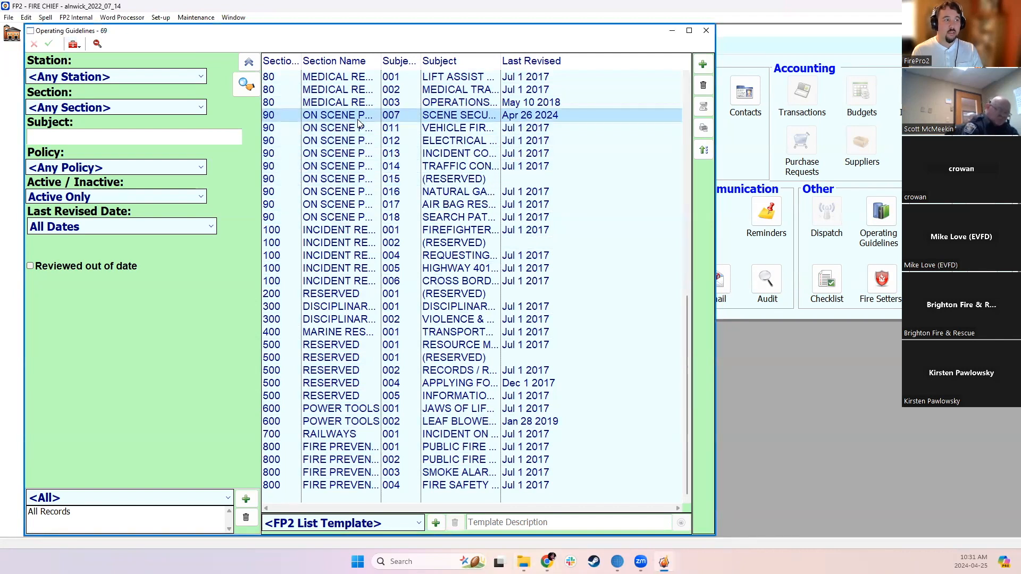
{"action": "double_click", "coordinate": [357, 122]}
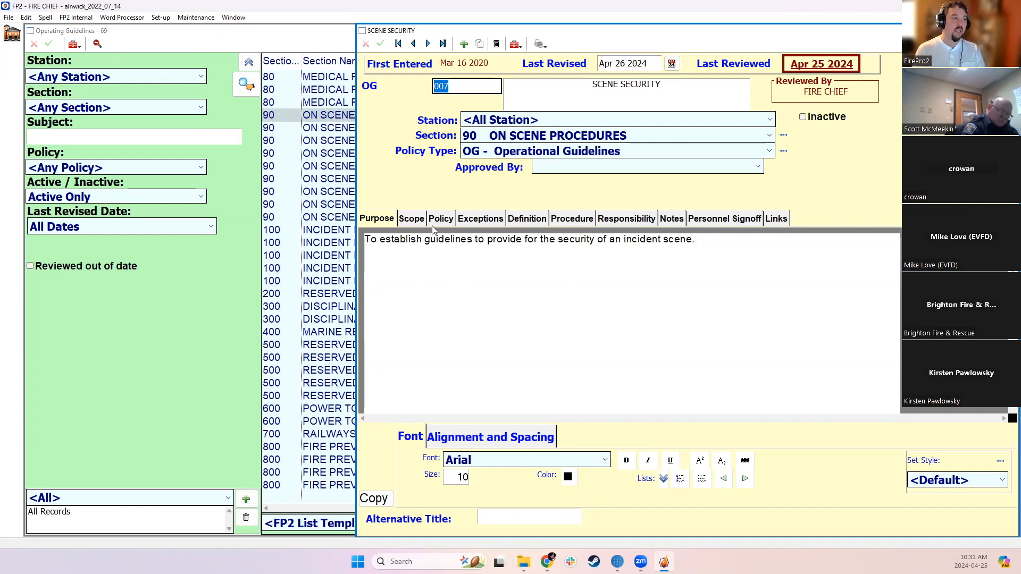
{"action": "left_click", "coordinate": [401, 222]}
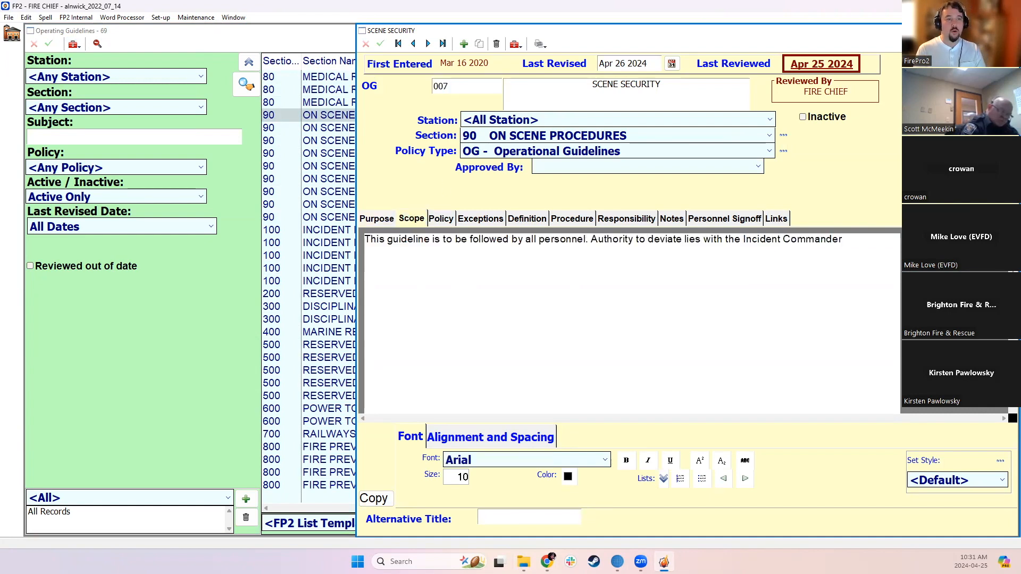
{"action": "left_click", "coordinate": [1010, 31]}
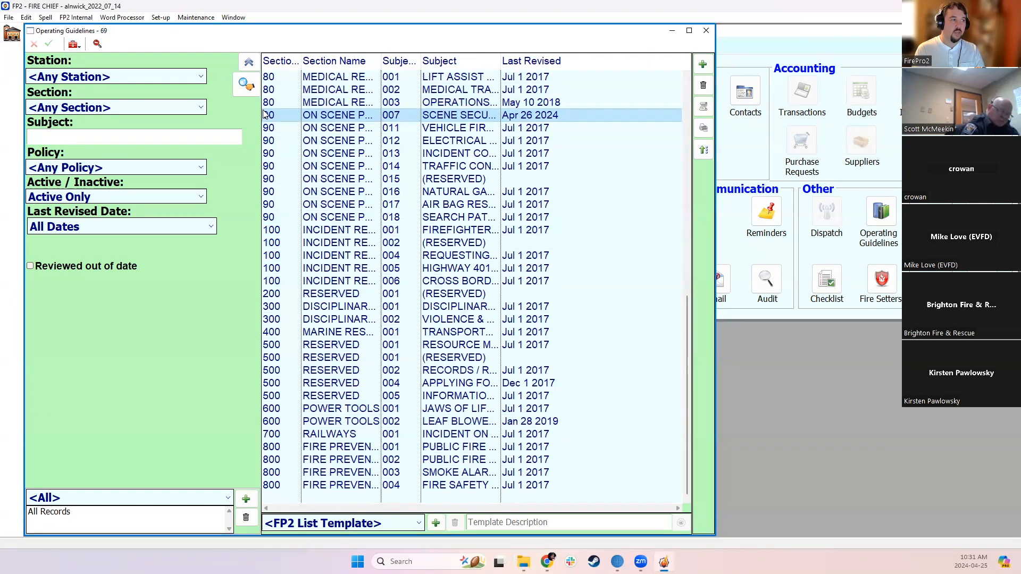
Adjust the tab titles of all listed guidelines, writing "Range" as the Tab 2 title, and close the titles window
{"action": "left_click", "coordinate": [74, 44]}
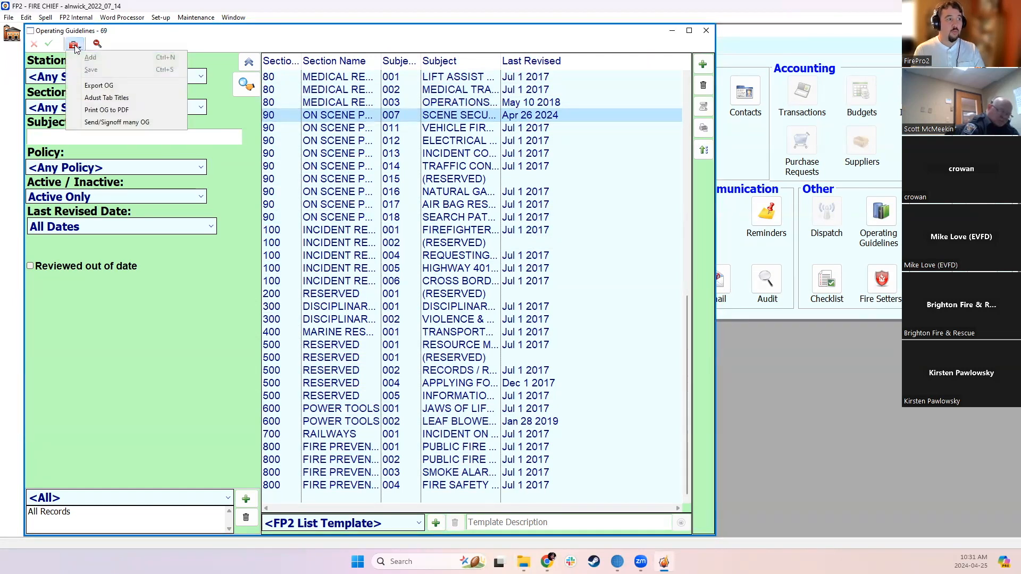
{"action": "left_click", "coordinate": [107, 98]}
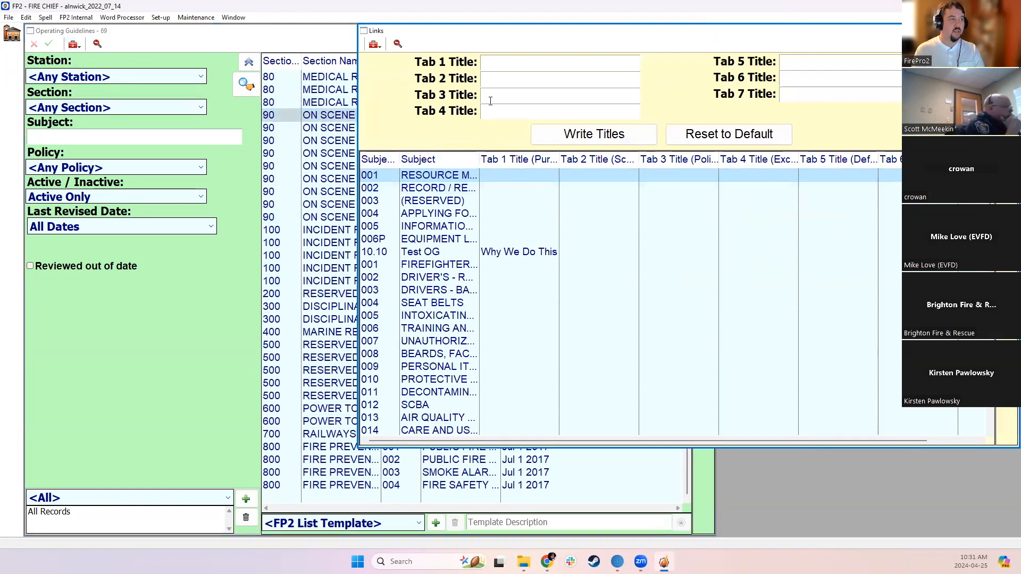
{"action": "left_click_drag", "start_coordinate": [494, 173], "coordinate": [491, 472]}
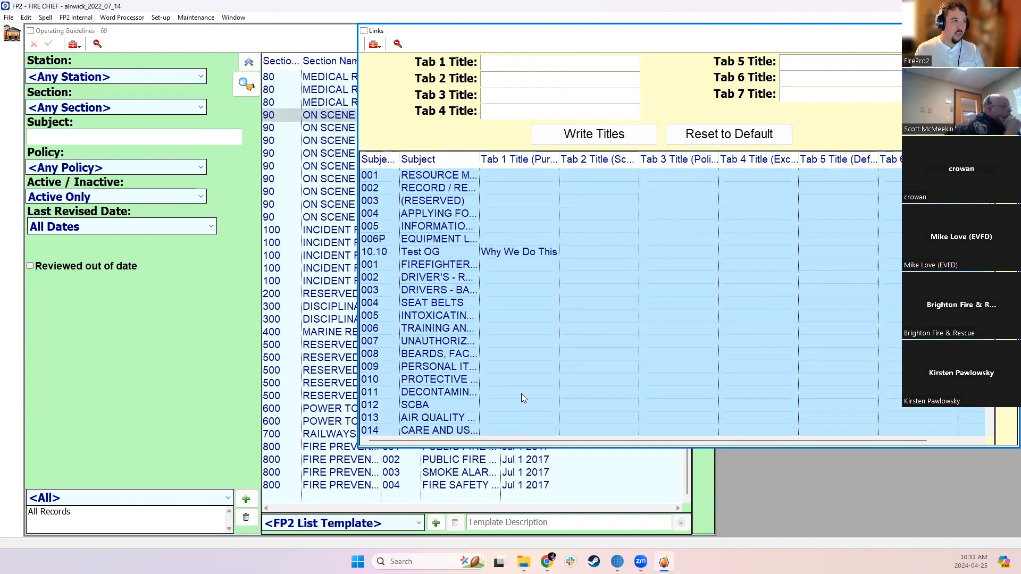
{"action": "left_click", "coordinate": [501, 81]}
{"action": "type", "text": "Range"}
{"action": "left_click", "coordinate": [580, 134]}
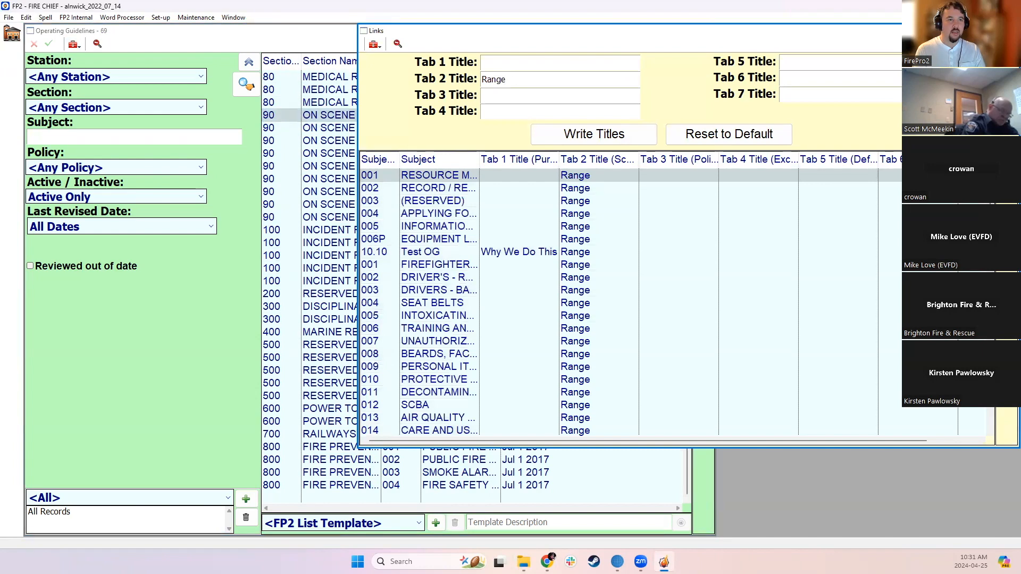
{"action": "left_click", "coordinate": [1011, 30]}
Open guideline 015 (RESERVED) in the ON SCENE PROCEDURES section, view its Range text area, and close it
{"action": "left_click", "coordinate": [401, 183]}
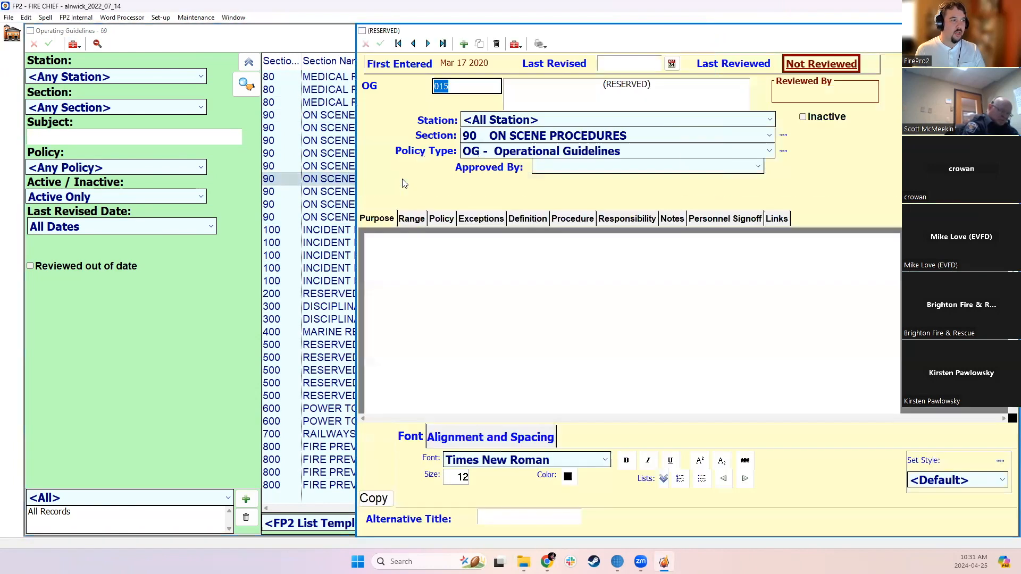
{"action": "left_click", "coordinate": [407, 217]}
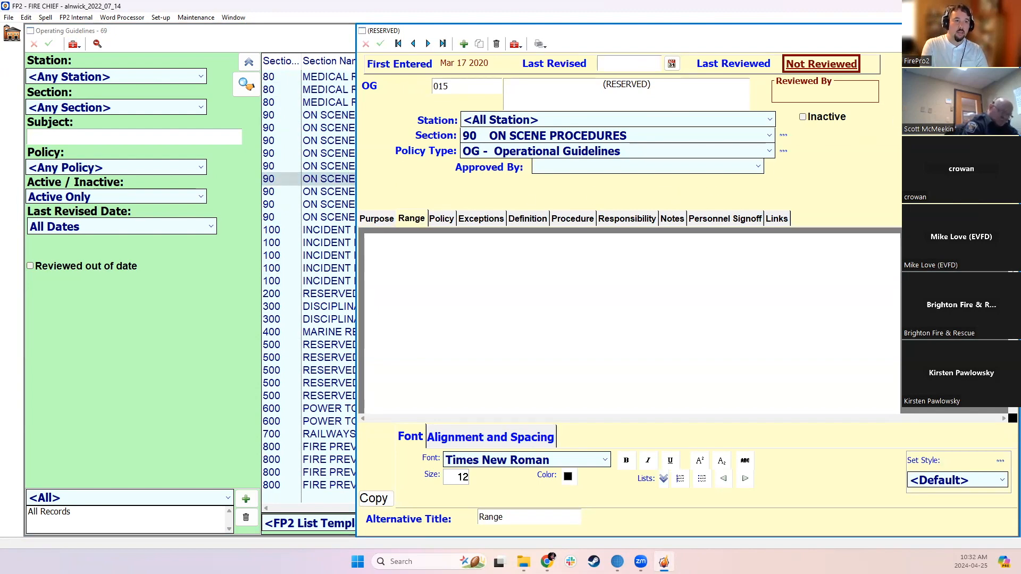
{"action": "left_click", "coordinate": [1010, 31]}
Print the operating guidelines to PDF files, saving them in the Downloads folder
{"action": "left_click", "coordinate": [75, 45]}
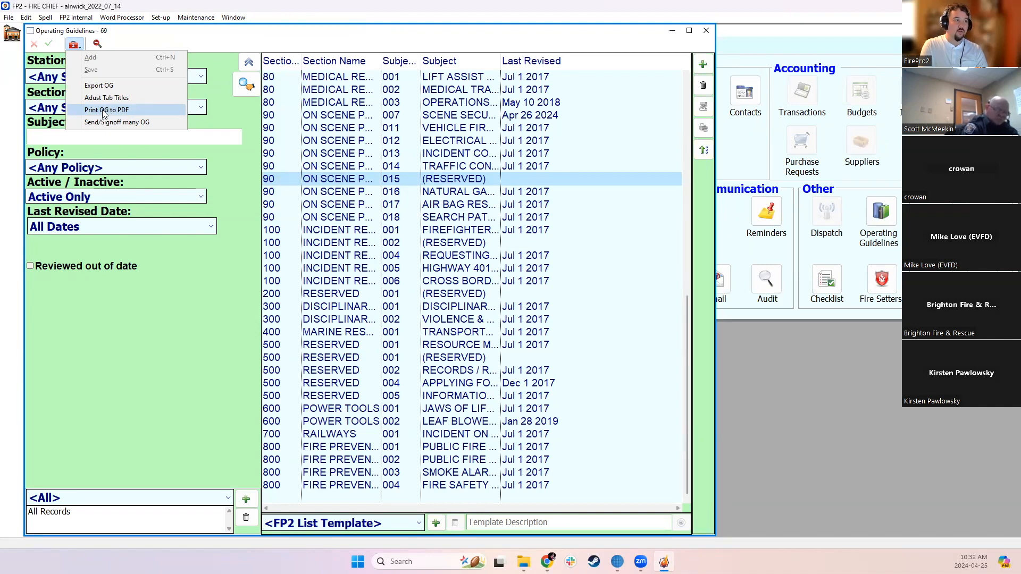
{"action": "left_click", "coordinate": [139, 109]}
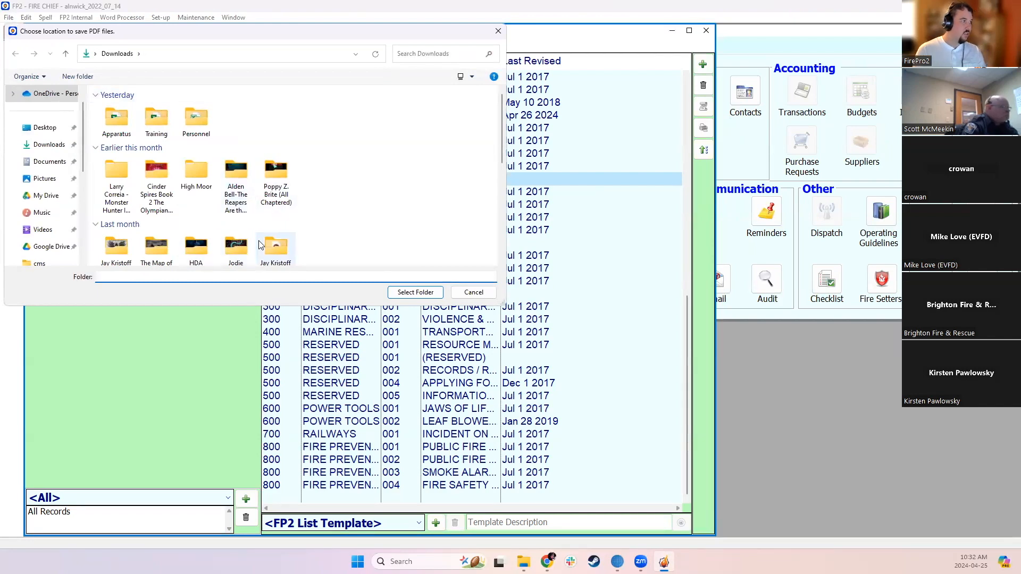
{"action": "left_click", "coordinate": [408, 292]}
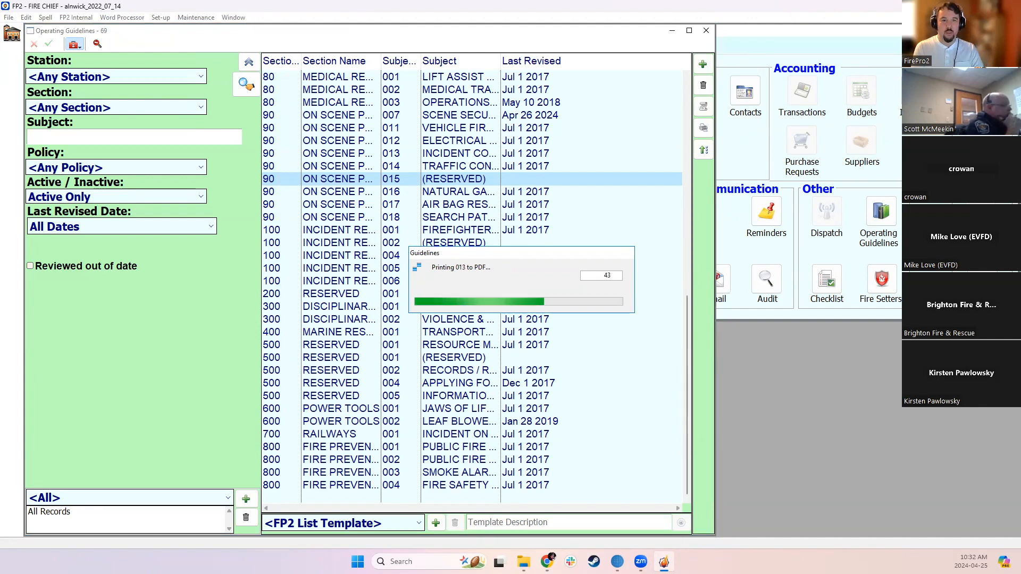
Switch to File Explorer, view 001_FIREFIGHTER TRAINING.pdf from Downloads, close it, and move the folder window out of the way
{"action": "key", "text": "alt+Tab"}
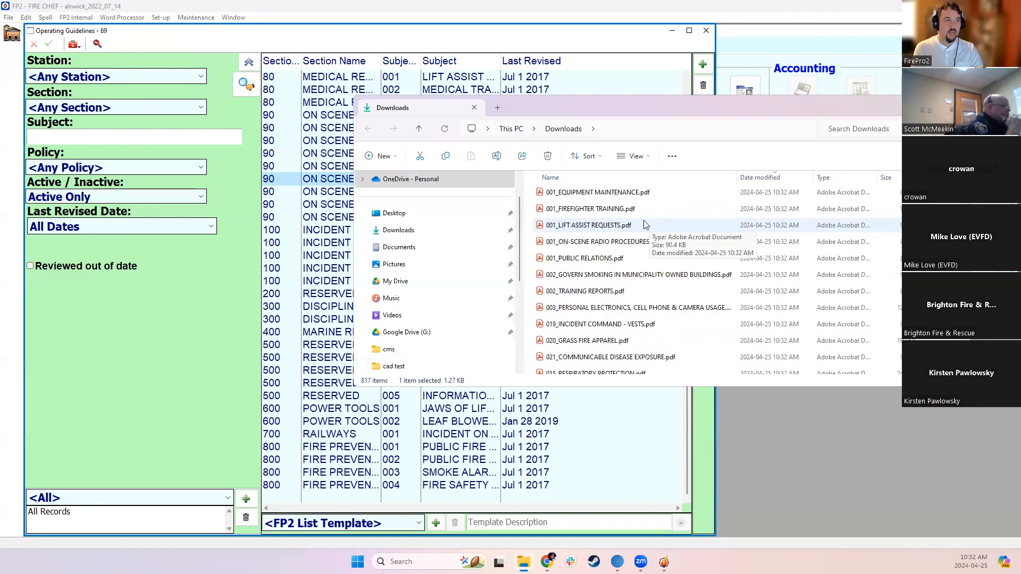
{"action": "left_click", "coordinate": [622, 209]}
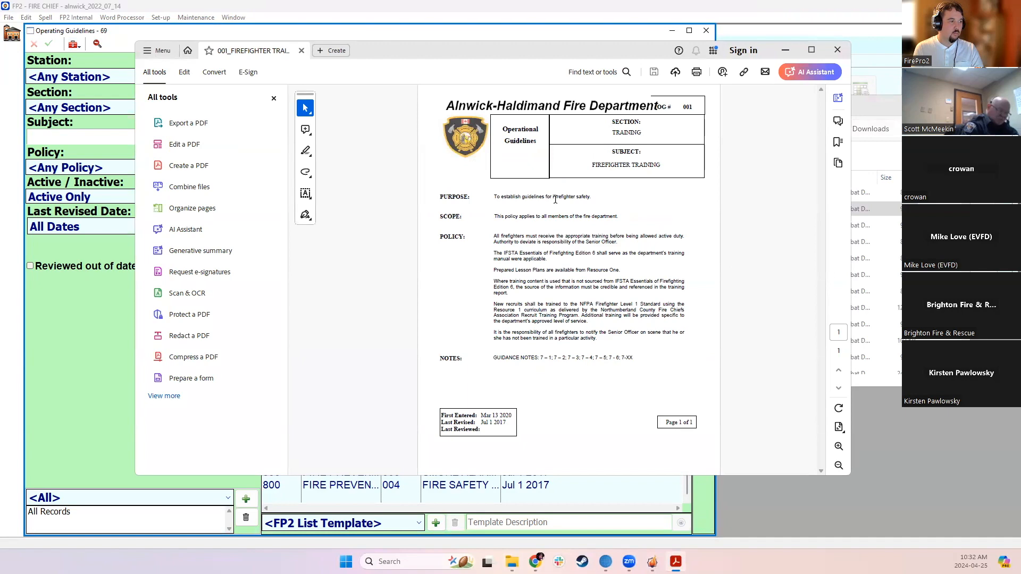
{"action": "left_click", "coordinate": [843, 51]}
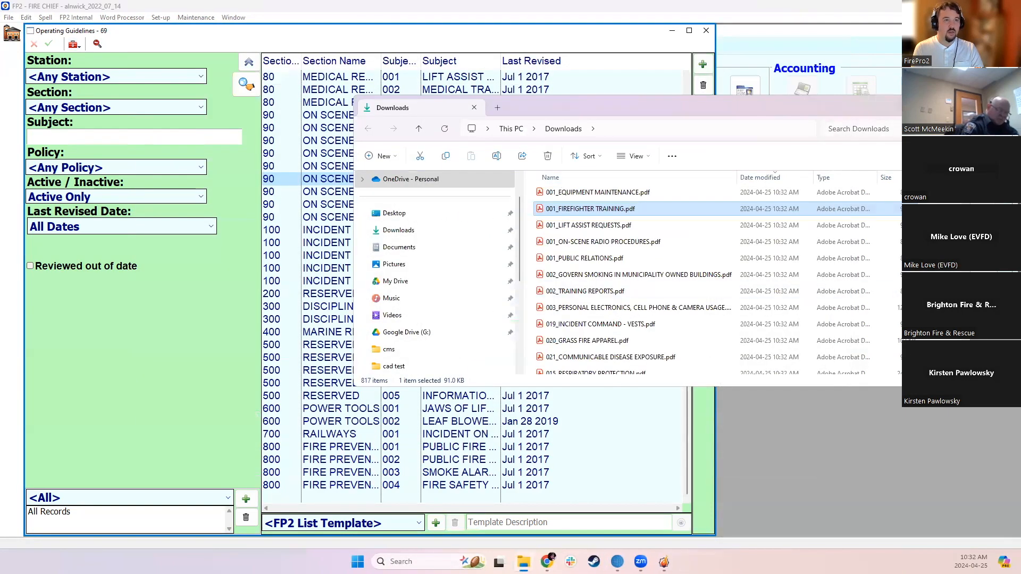
{"action": "left_click", "coordinate": [945, 107]}
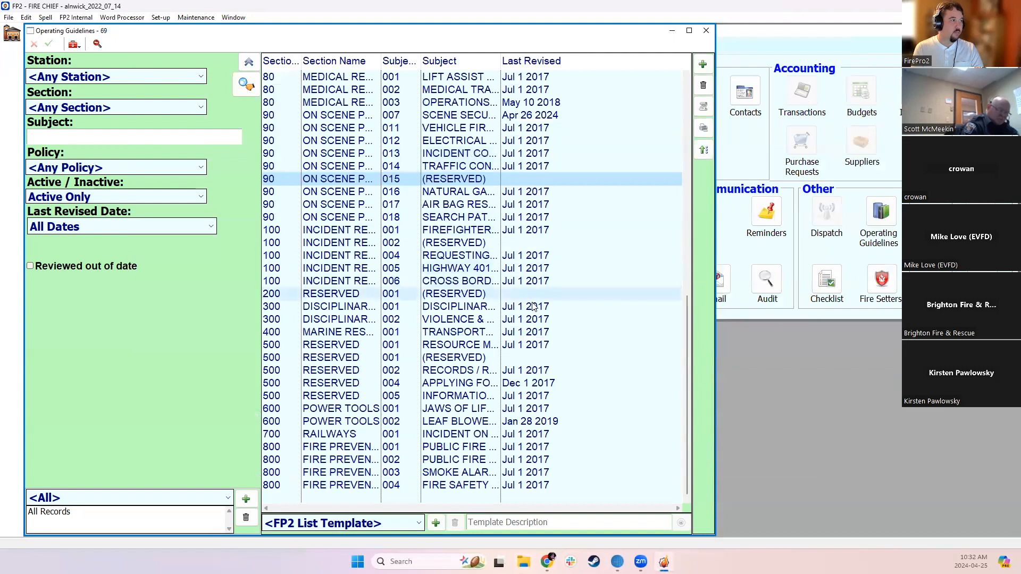
Start sending and signing off many guidelines, and add all personnel to the list of firefighters' records to change
{"action": "left_click", "coordinate": [74, 44]}
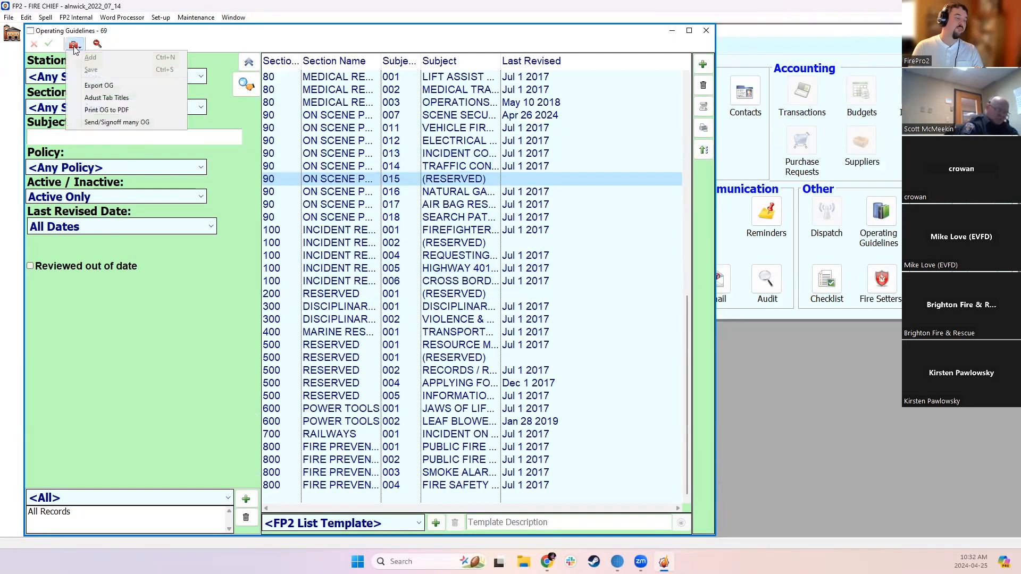
{"action": "left_click", "coordinate": [98, 130]}
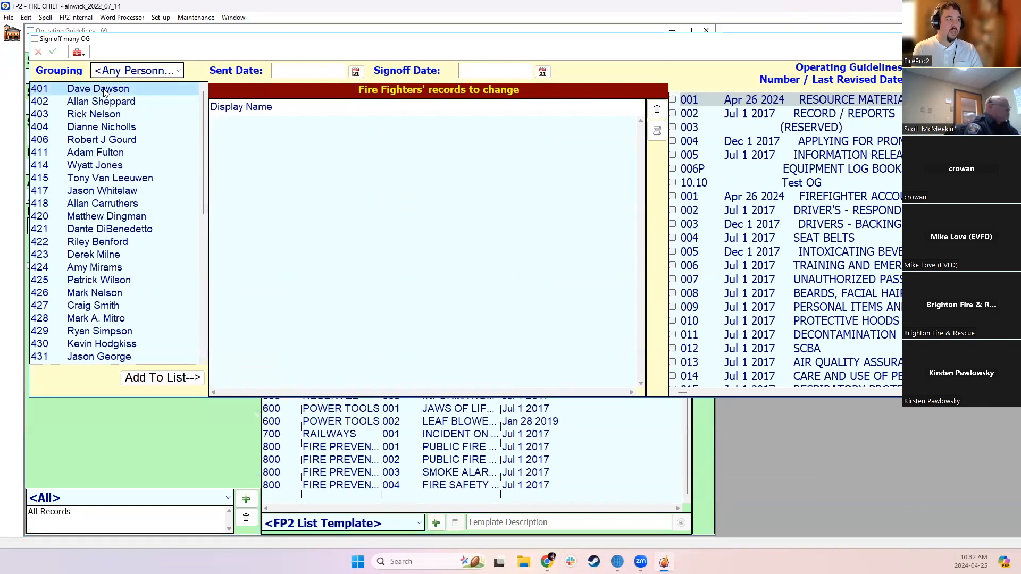
{"action": "scroll", "coordinate": [114, 336], "scroll_direction": "down", "scroll_amount": 8}
{"action": "left_click", "coordinate": [117, 357], "text": "shift"}
{"action": "left_click_drag", "start_coordinate": [118, 243], "coordinate": [398, 228]}
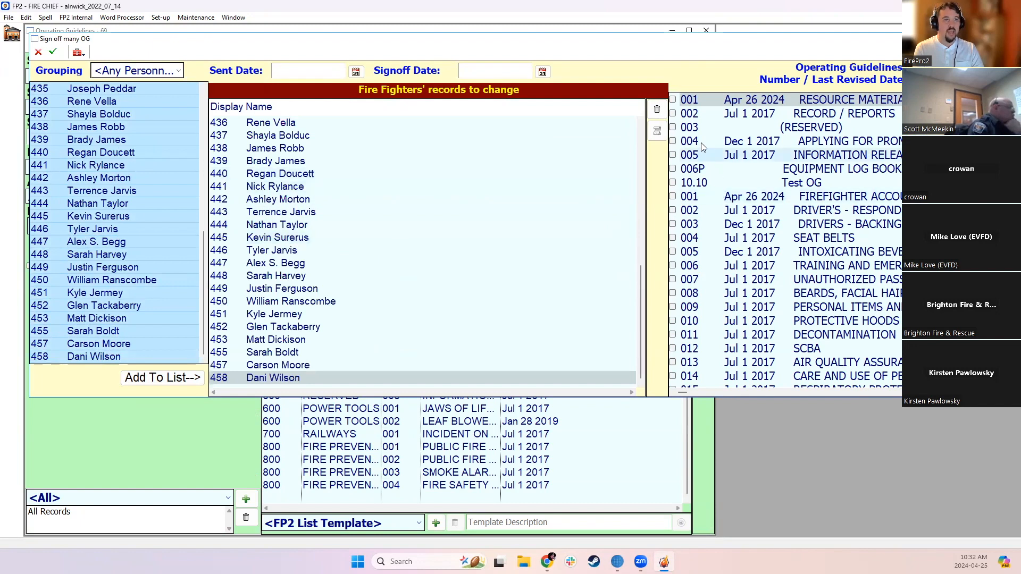
Include the first guidelines in the batch signoff, from 001 RESOURCE MATERIALS through 005 INFORMATION RELEASE
{"action": "left_click", "coordinate": [673, 100]}
{"action": "left_click", "coordinate": [674, 114]}
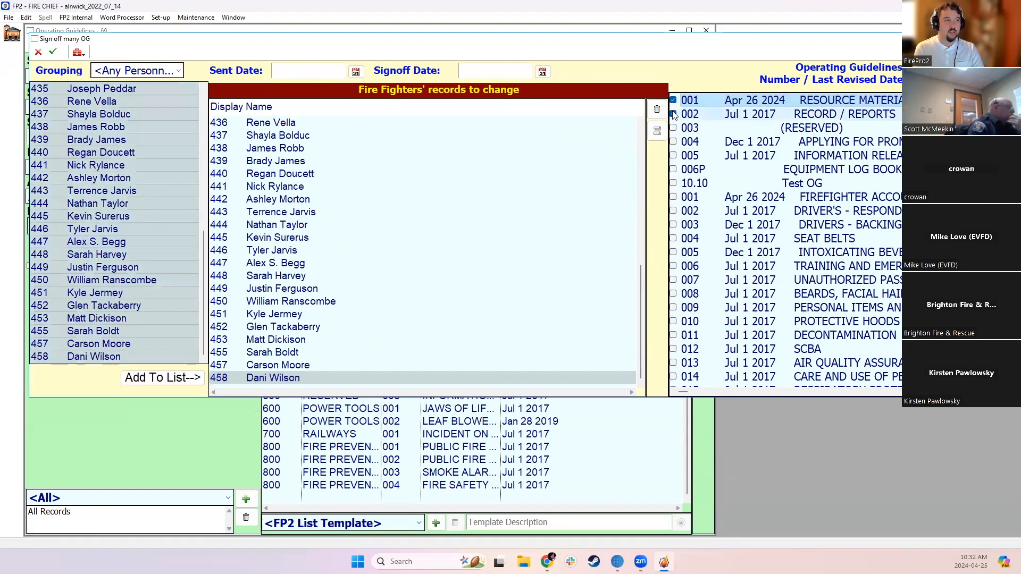
{"action": "right_click", "coordinate": [767, 201]}
{"action": "left_click", "coordinate": [724, 242]}
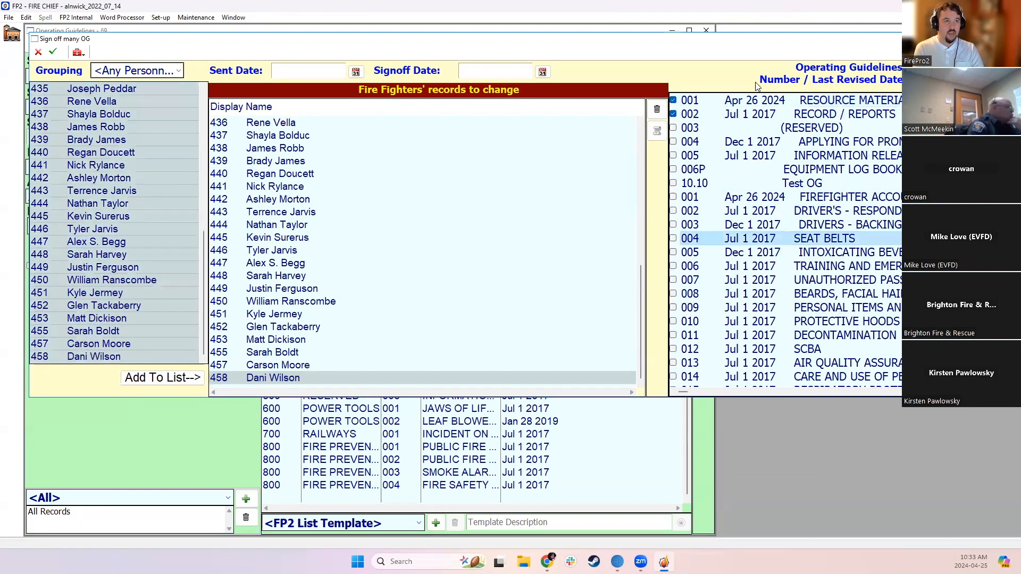
{"action": "right_click", "coordinate": [681, 122]}
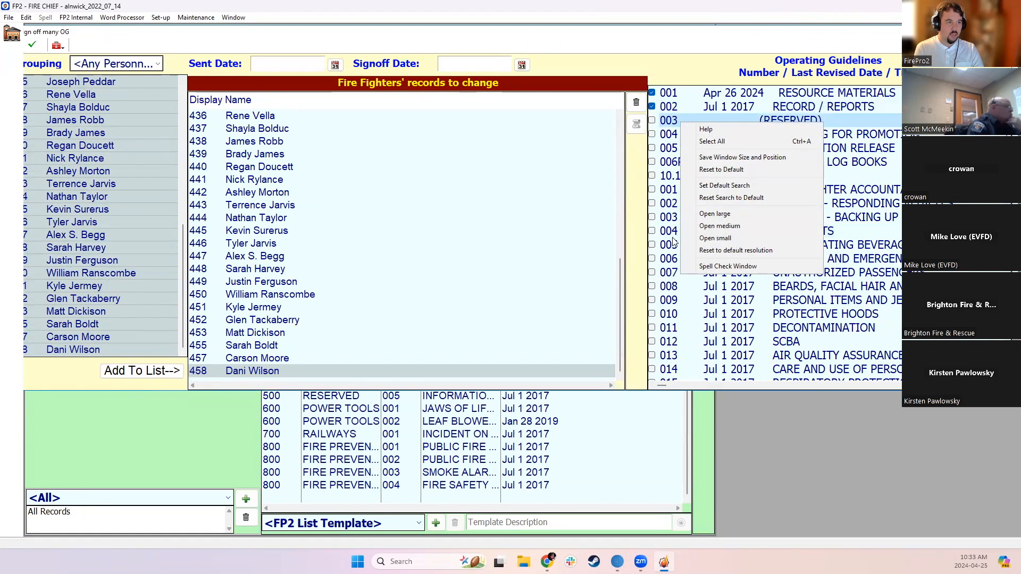
{"action": "left_click", "coordinate": [712, 315]}
{"action": "left_click", "coordinate": [652, 121]}
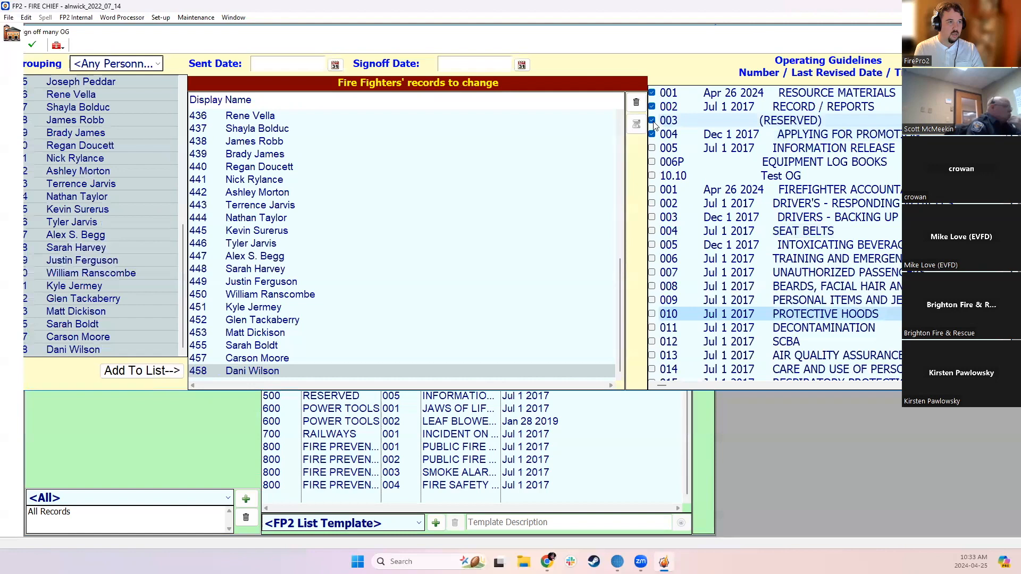
{"action": "left_click", "coordinate": [652, 135]}
Add guidelines 001, 002, 004 SEAT BELTS, 006 and 007 from the group after Test OG to the batch signoff
{"action": "scroll", "coordinate": [688, 254], "scroll_direction": "down", "scroll_amount": 15}
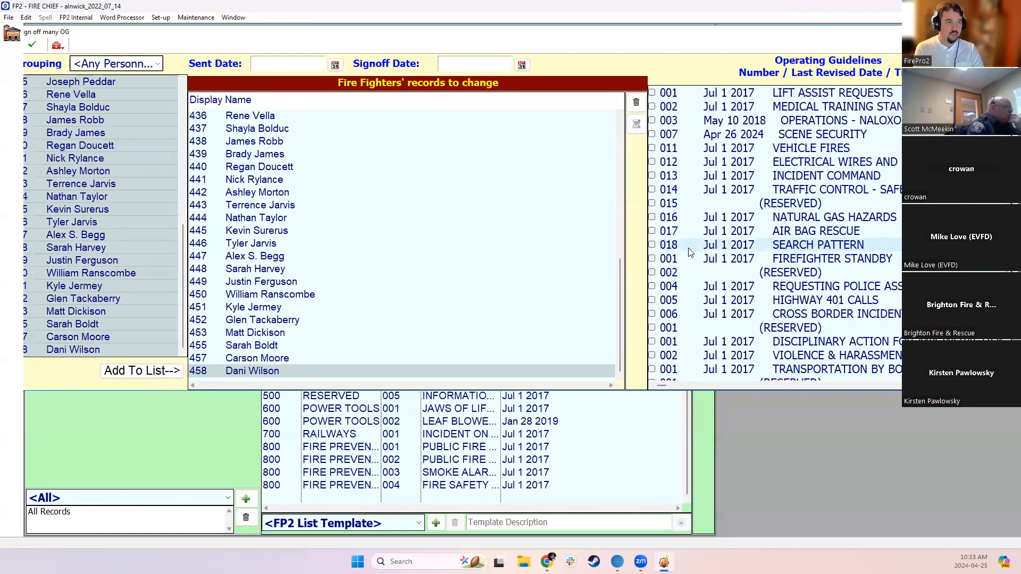
{"action": "scroll", "coordinate": [687, 257], "scroll_direction": "up", "scroll_amount": 4}
{"action": "scroll", "coordinate": [689, 260], "scroll_direction": "up", "scroll_amount": 10}
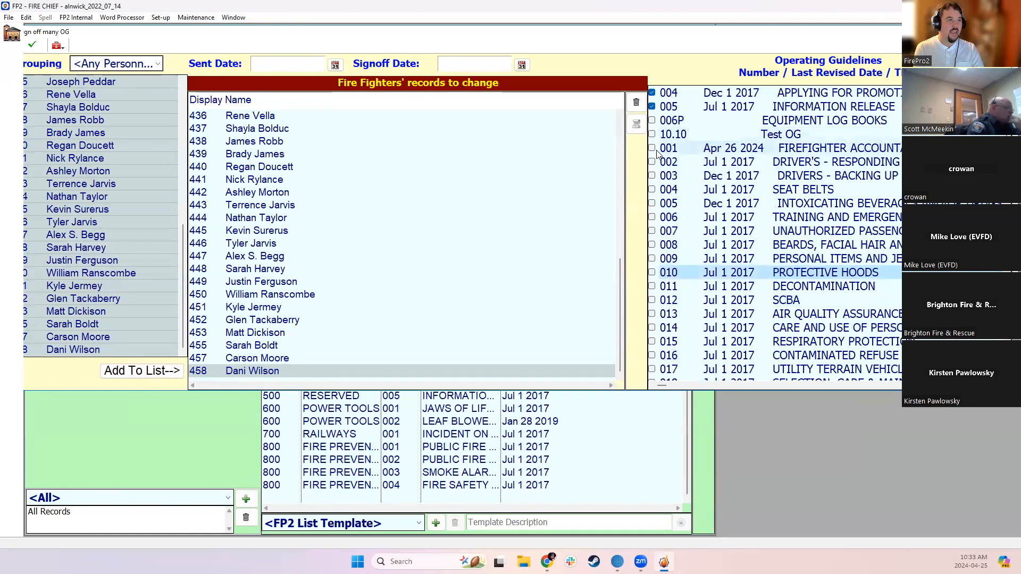
{"action": "left_click", "coordinate": [652, 217]}
{"action": "left_click", "coordinate": [652, 230]}
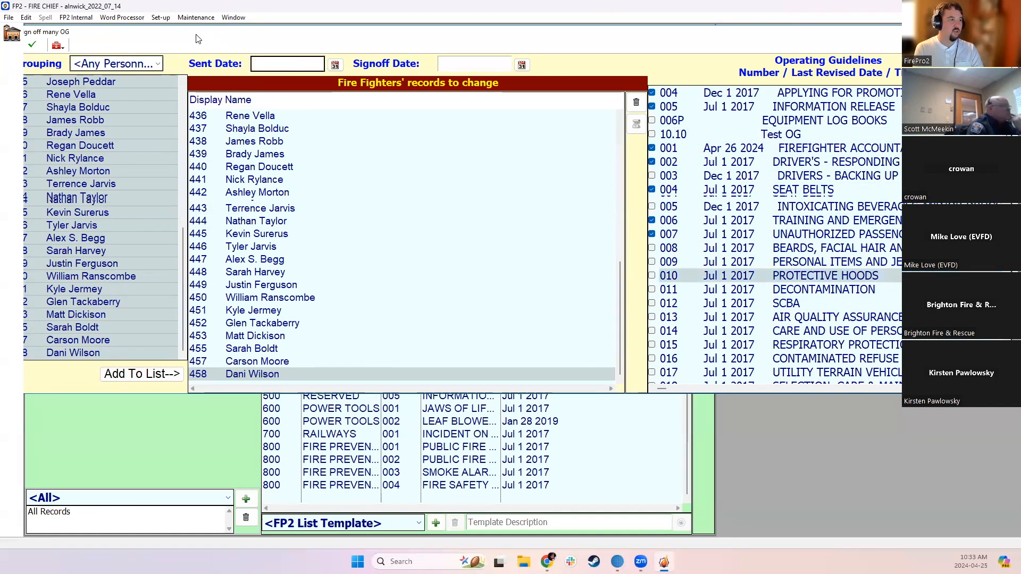
Set both the sent date and the signoff date of the batch to Apr 12 2024
{"action": "left_click_drag", "start_coordinate": [201, 35], "coordinate": [239, 42]}
{"action": "type", "text": "12"}
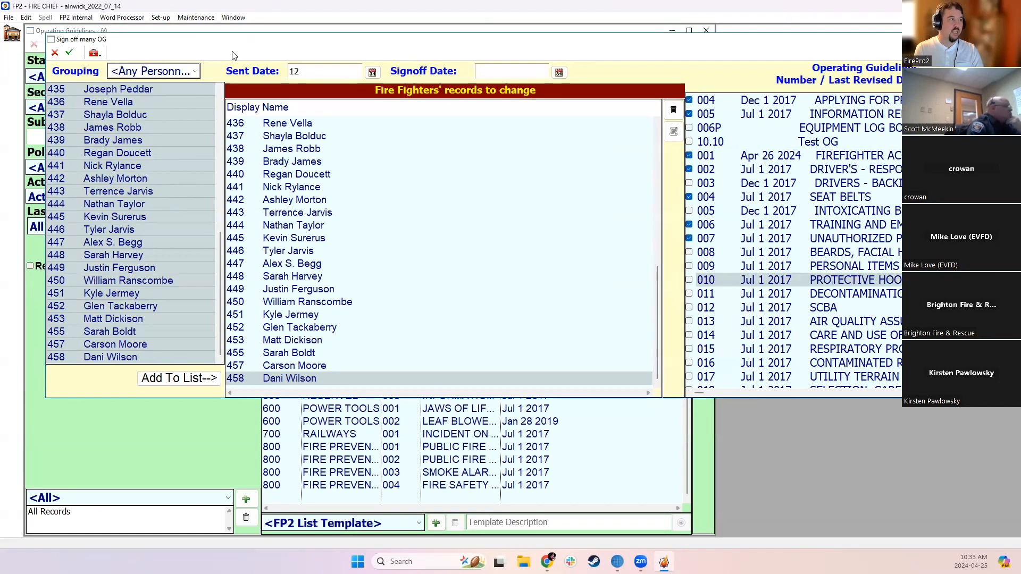
{"action": "left_click", "coordinate": [359, 165]}
{"action": "left_click", "coordinate": [526, 73]}
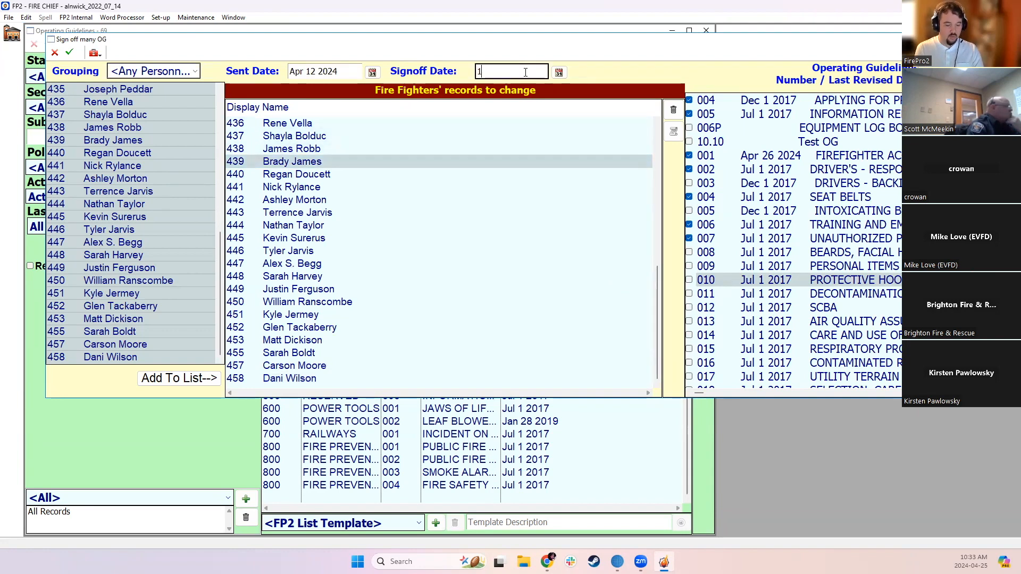
{"action": "type", "text": "12"}
{"action": "left_click", "coordinate": [436, 201]}
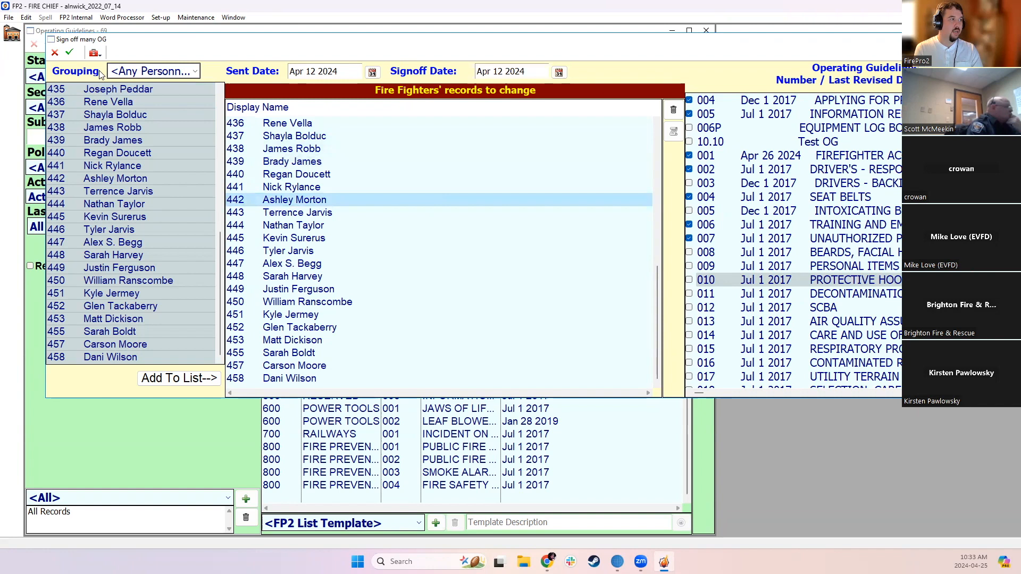
Apply the send/signoff information to all listed firefighters, and mark the personnel as having the guidelines sent
{"action": "left_click", "coordinate": [69, 52]}
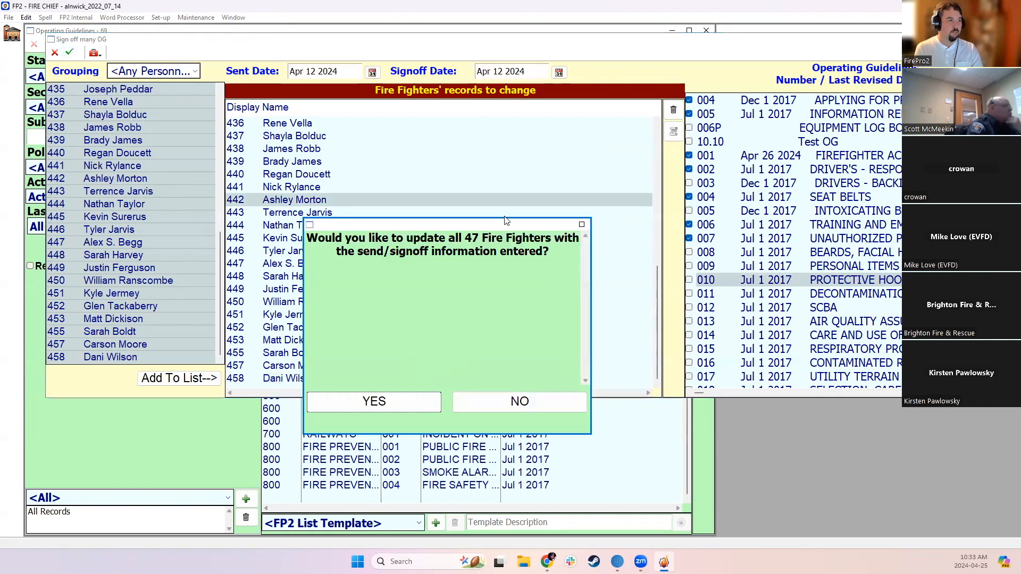
{"action": "left_click", "coordinate": [372, 397]}
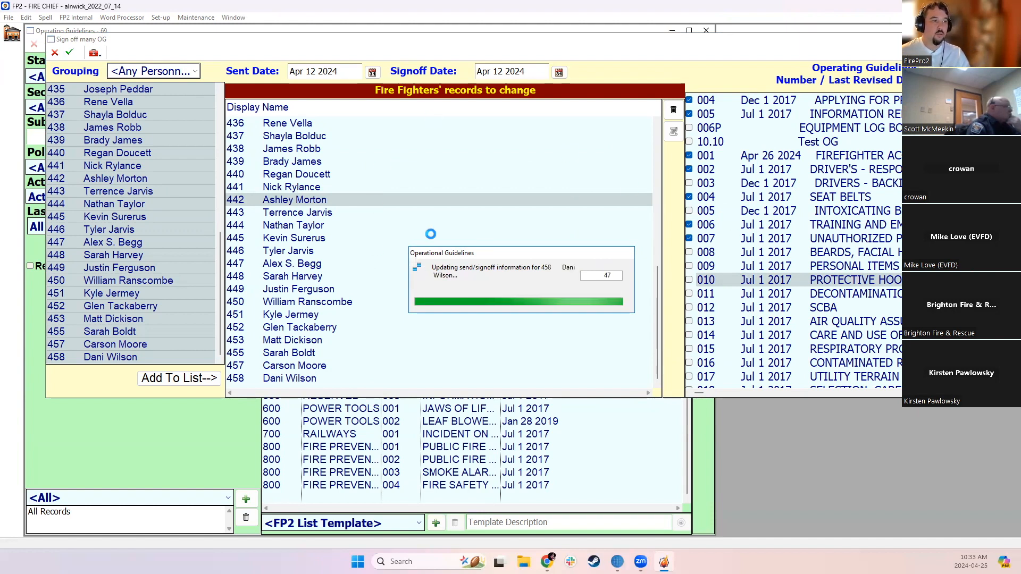
{"action": "left_click", "coordinate": [498, 314]}
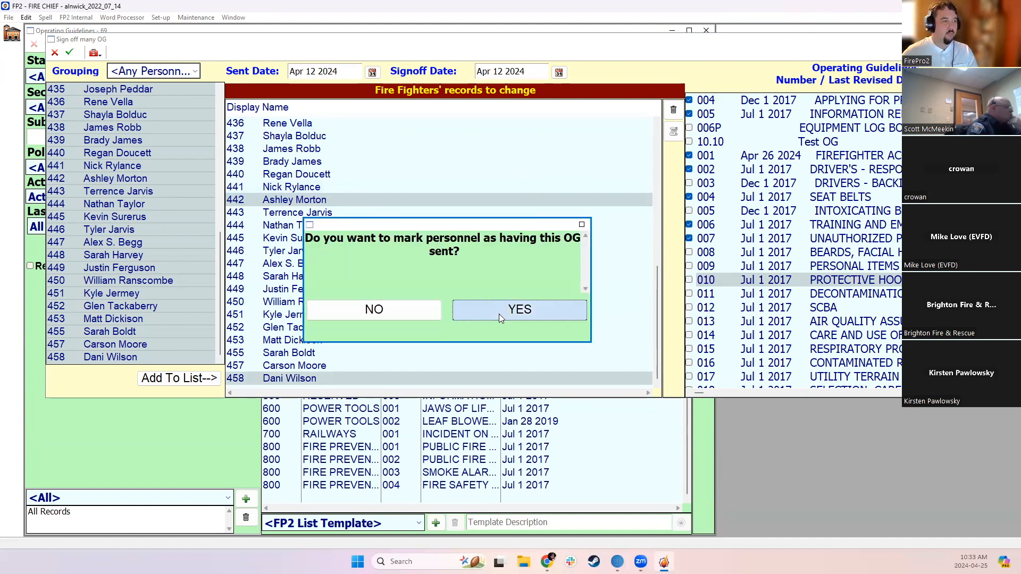
{"action": "left_click", "coordinate": [521, 332]}
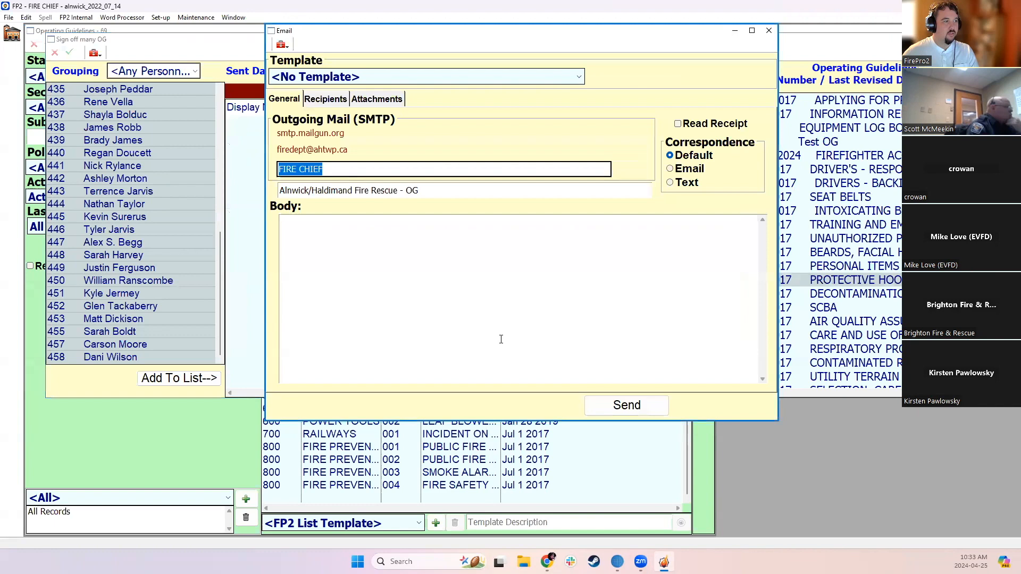
Review the guideline email's recipients and attachment, widening the recipients' name column, and close the email unsent along with the batch signoff window
{"action": "left_click", "coordinate": [389, 101]}
{"action": "left_click", "coordinate": [341, 100]}
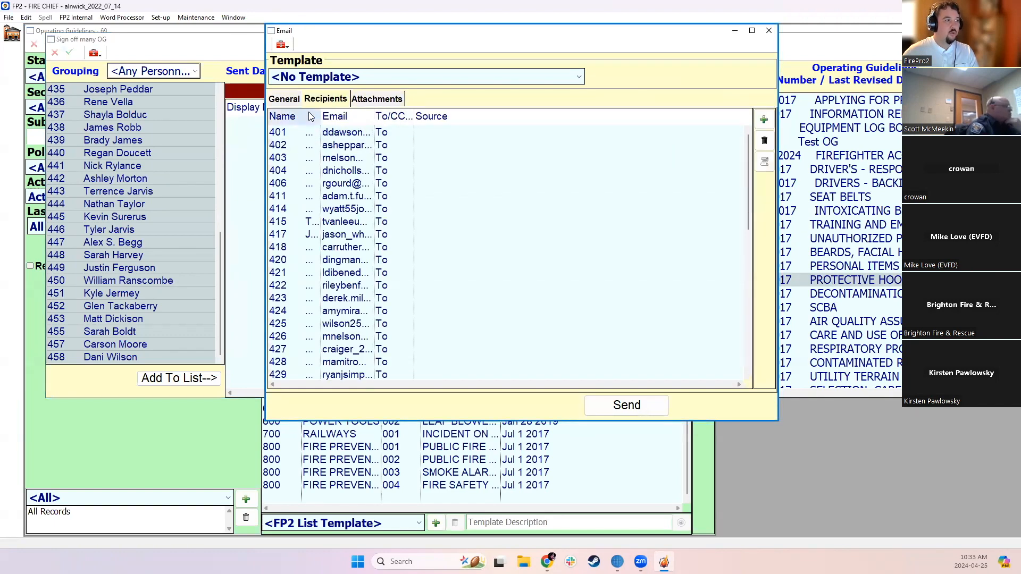
{"action": "left_click_drag", "start_coordinate": [321, 116], "coordinate": [380, 118]}
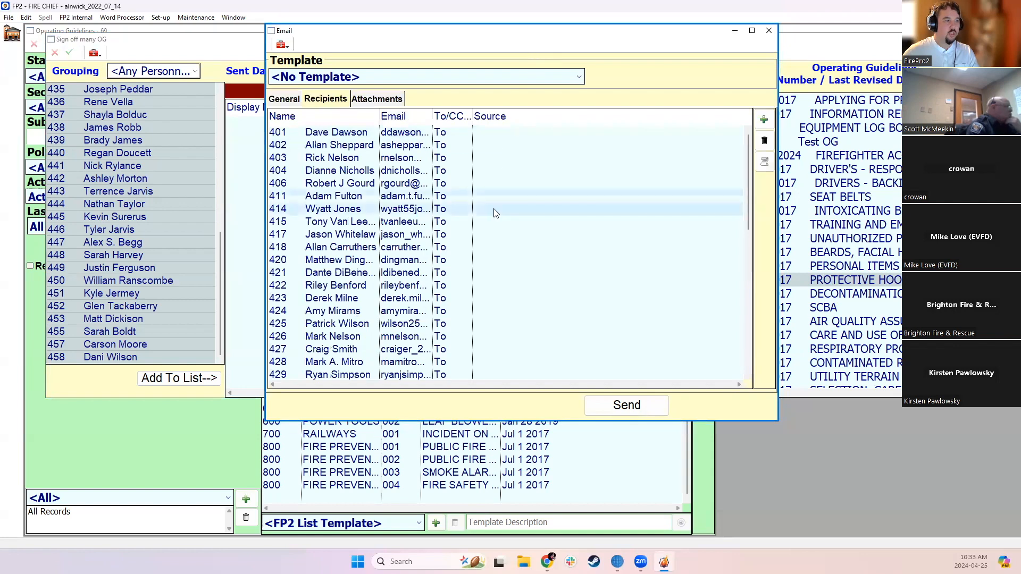
{"action": "left_click_drag", "start_coordinate": [493, 34], "coordinate": [423, 104]}
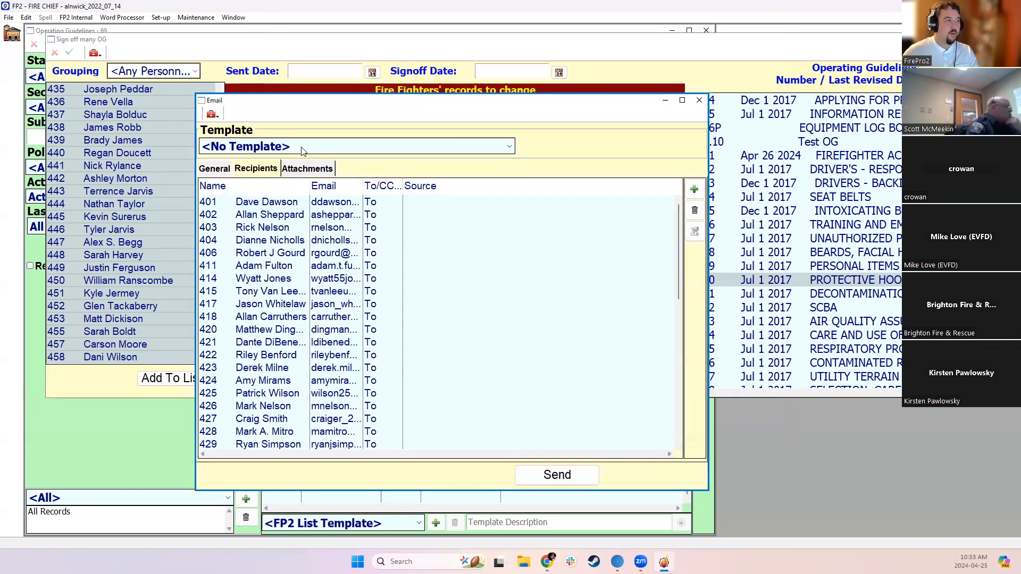
{"action": "left_click", "coordinate": [303, 168]}
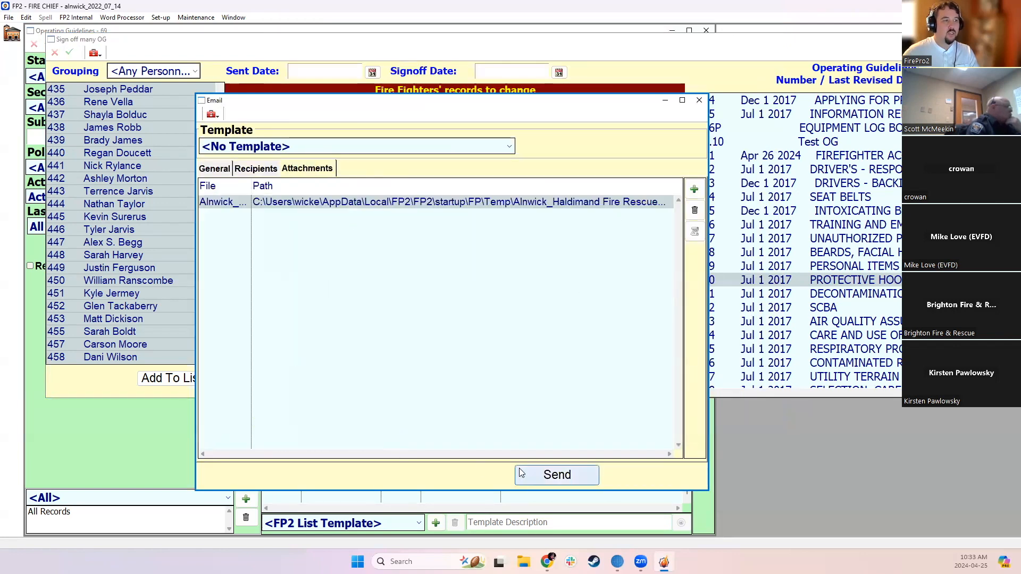
{"action": "left_click", "coordinate": [700, 101]}
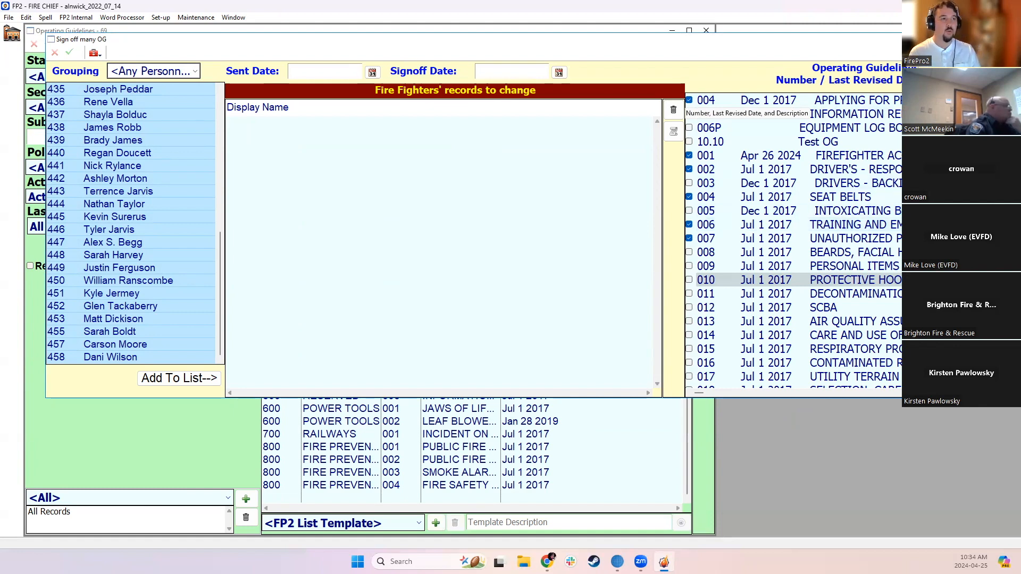
{"action": "left_click_drag", "start_coordinate": [1010, 41], "coordinate": [900, 64]}
{"action": "left_click", "coordinate": [911, 63]}
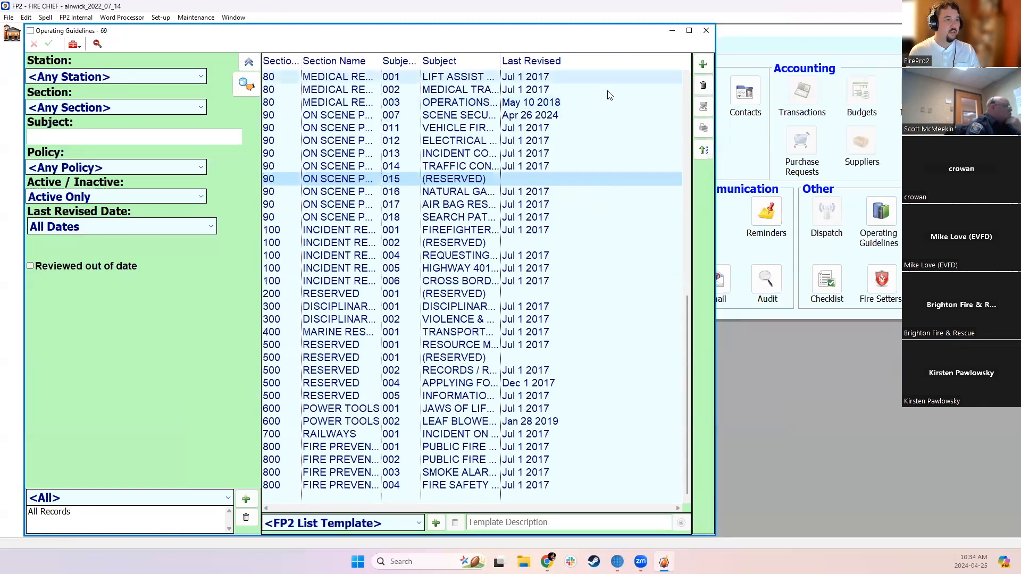